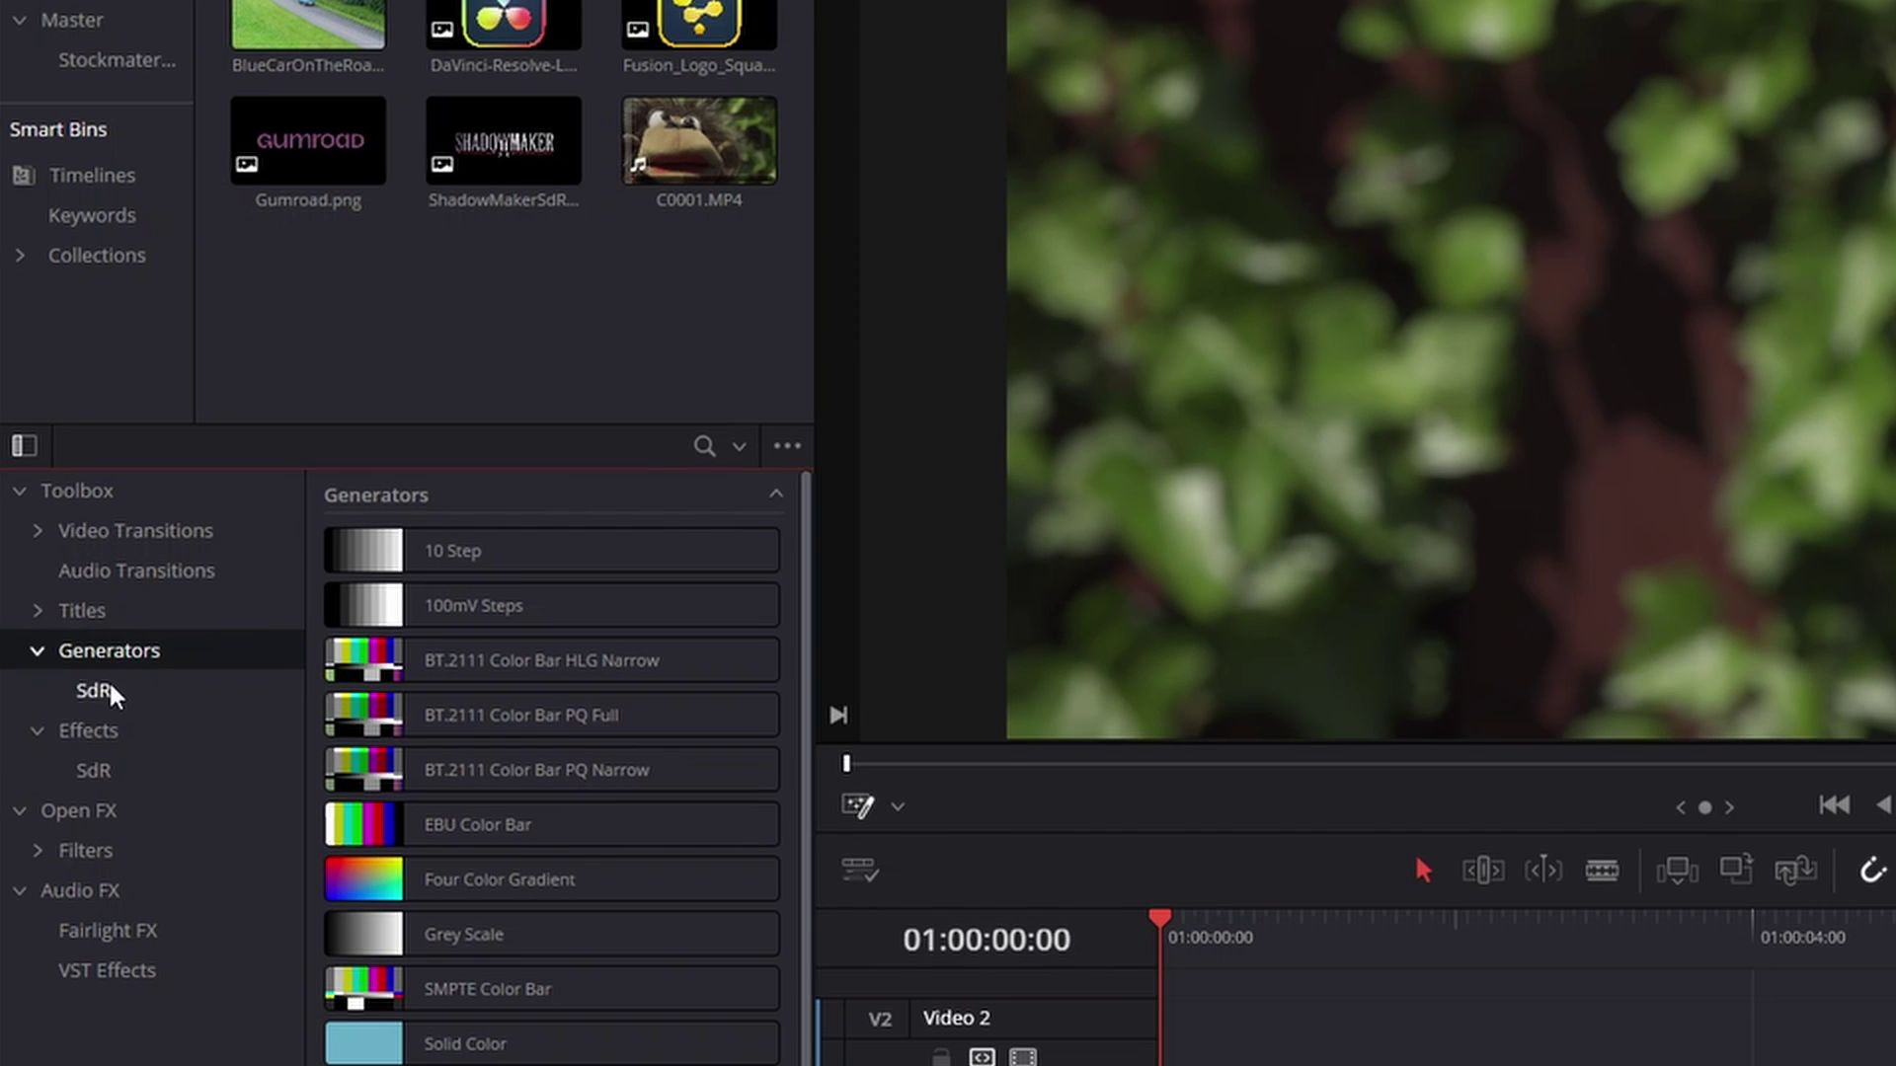
Step: Look through the SdR Effects and SdR Generators categories in the Toolbox to compare the available GridsNGuides tools
left_click(102, 696)
left_click(116, 778)
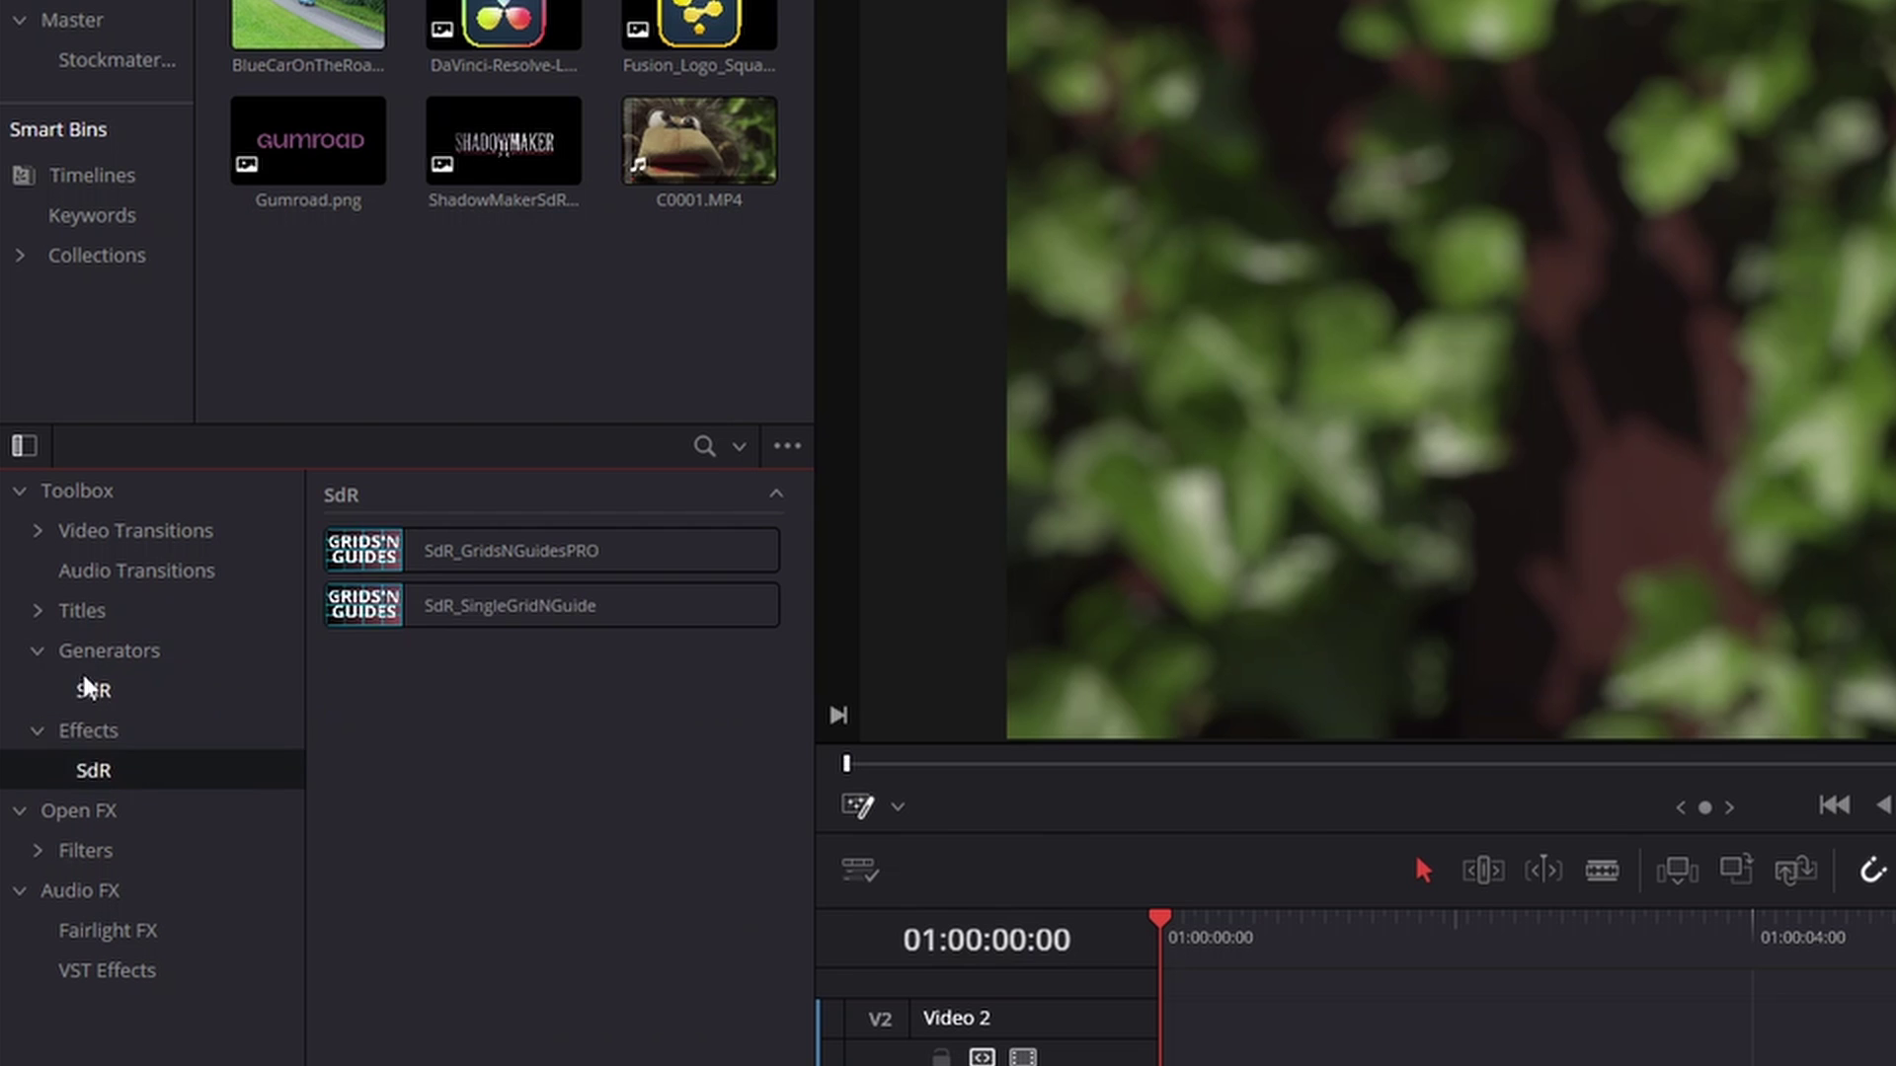
left_click(99, 696)
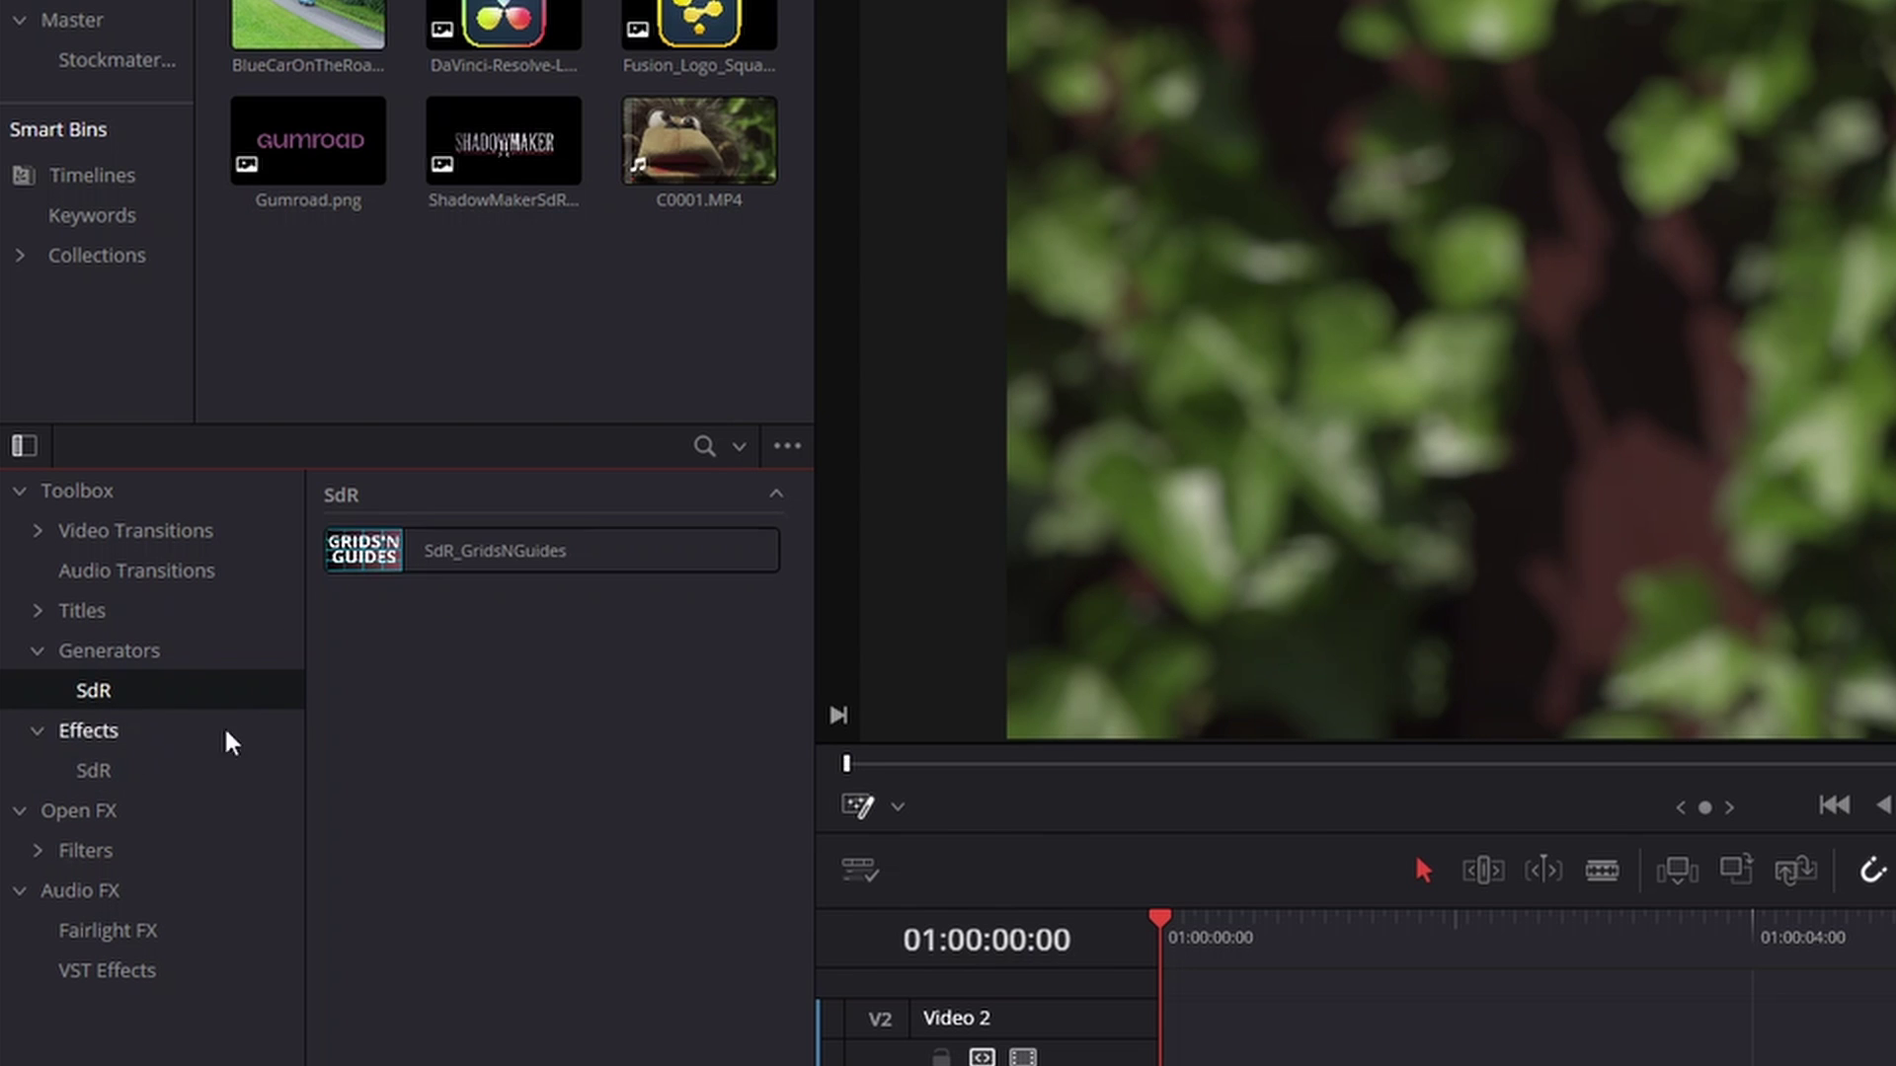
left_click(138, 770)
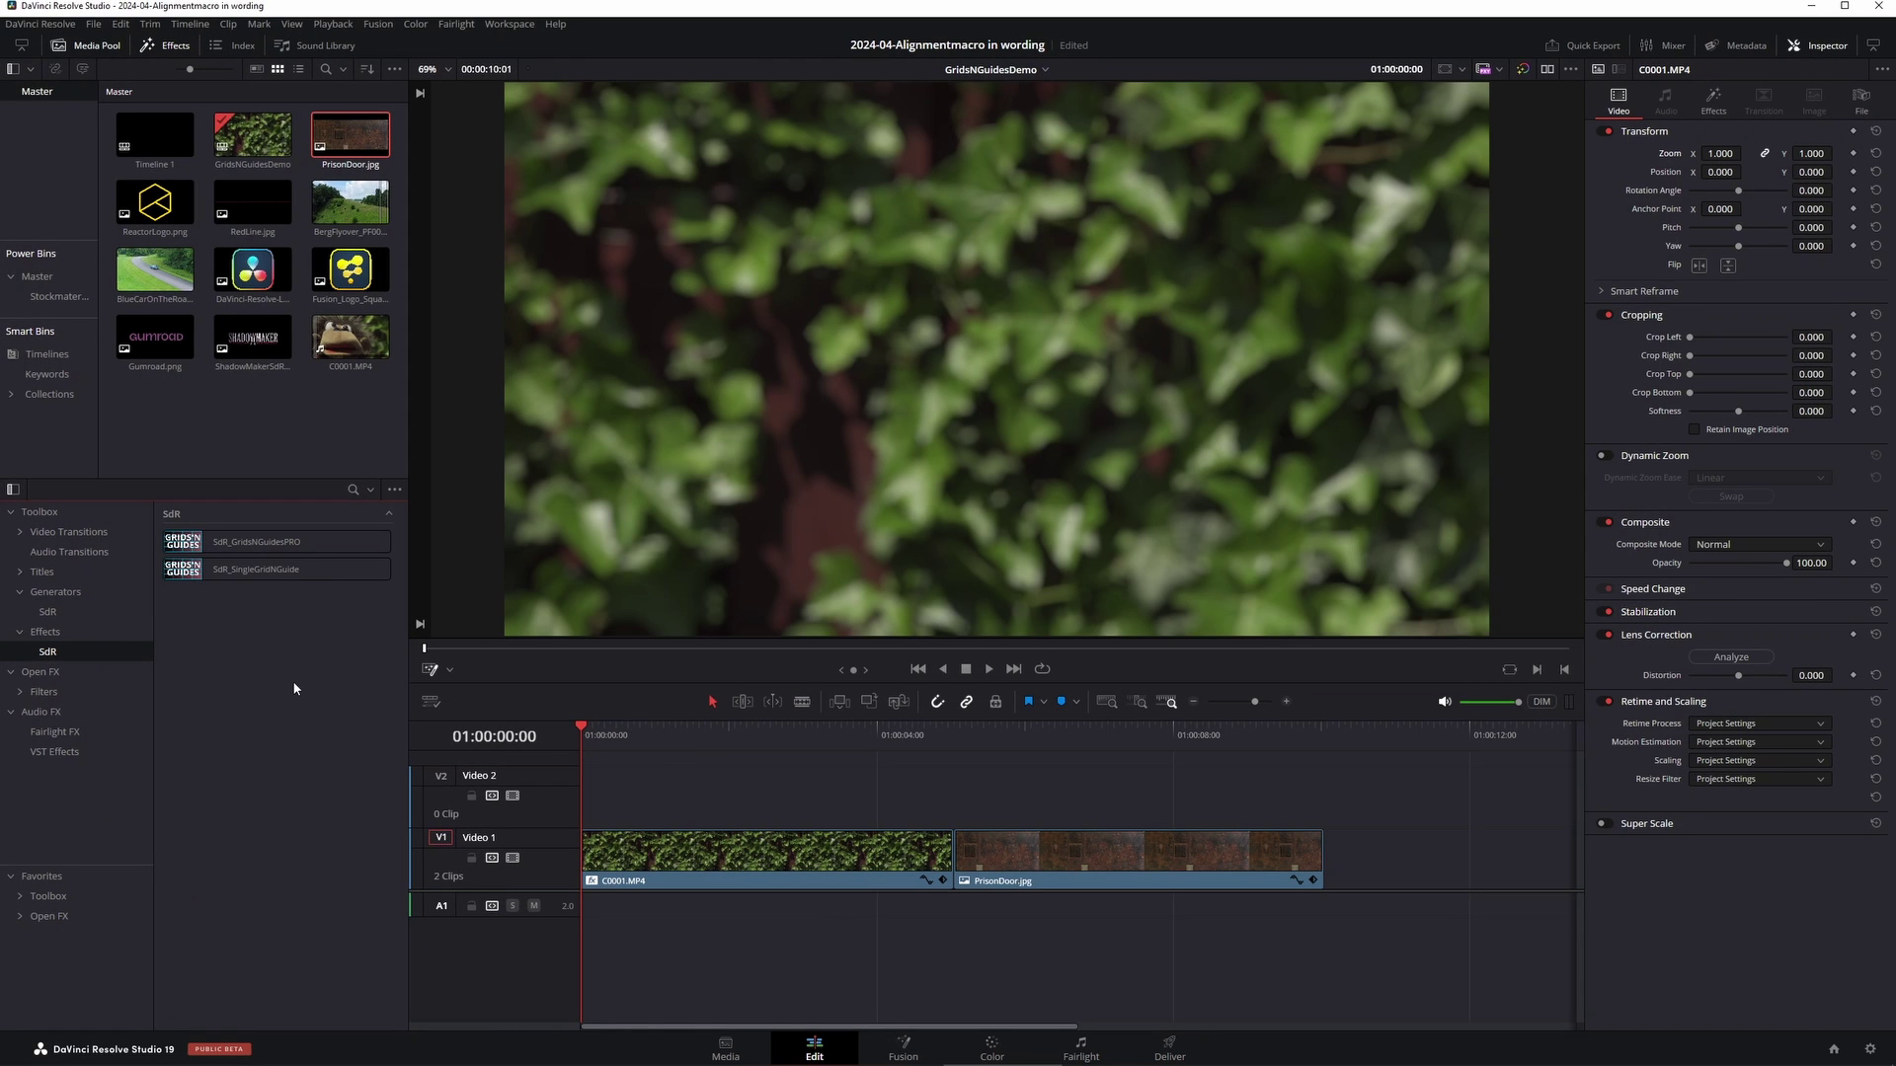
left_click(89, 612)
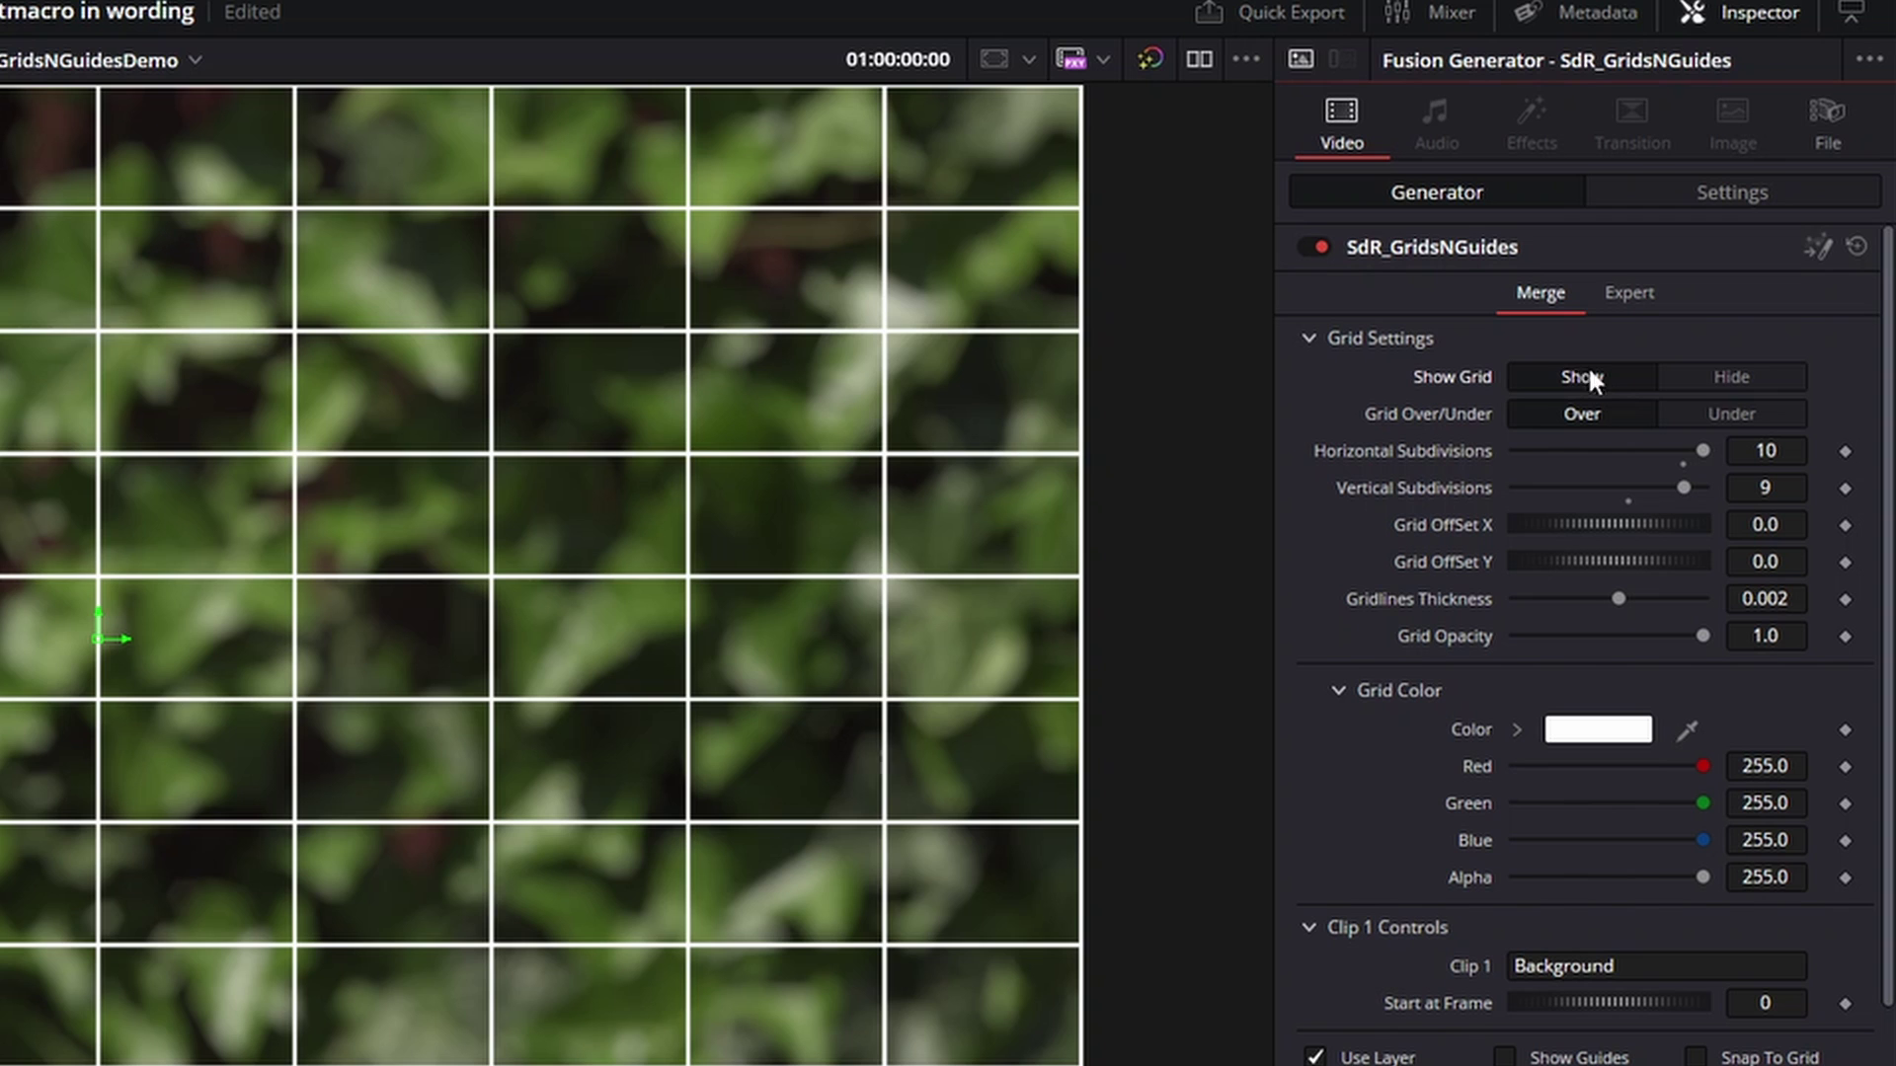
Step: Hide and show the grid again, and set both its horizontal and vertical subdivisions to 3
left_click(1728, 383)
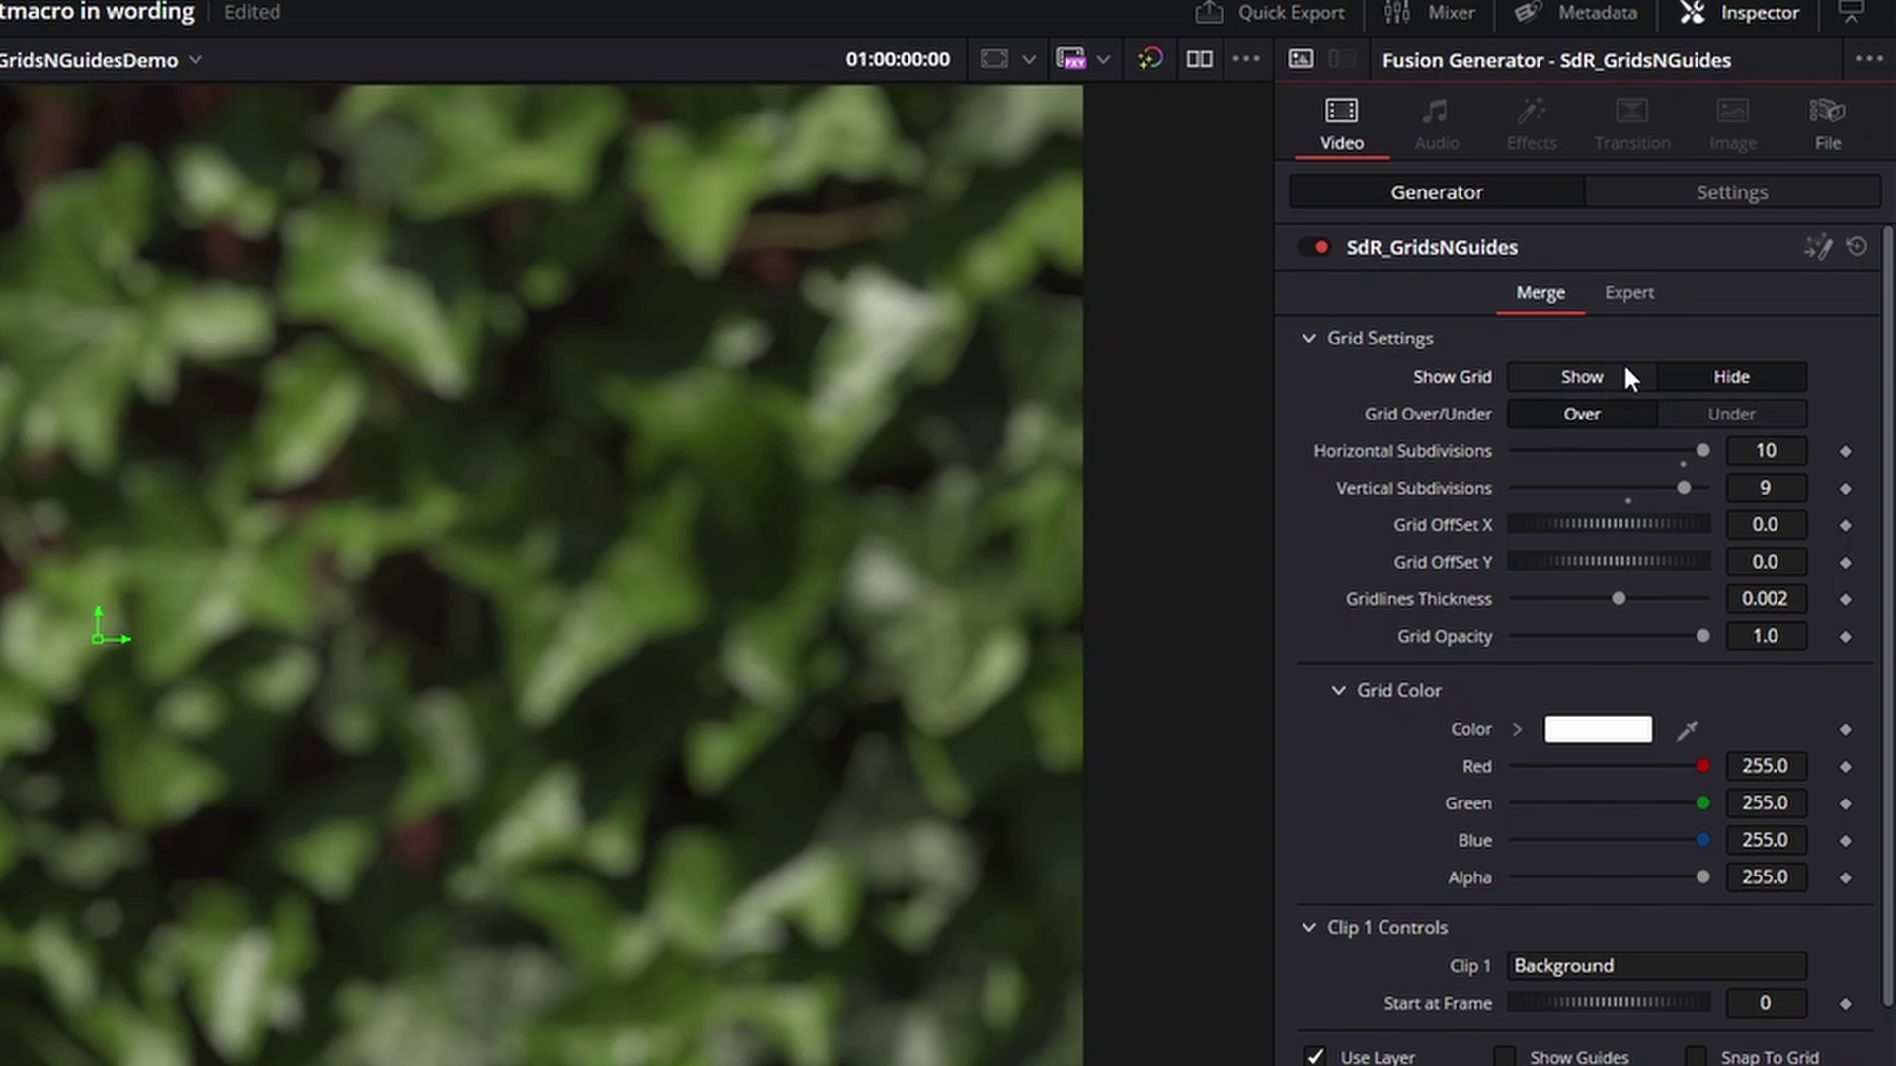
left_click(1600, 376)
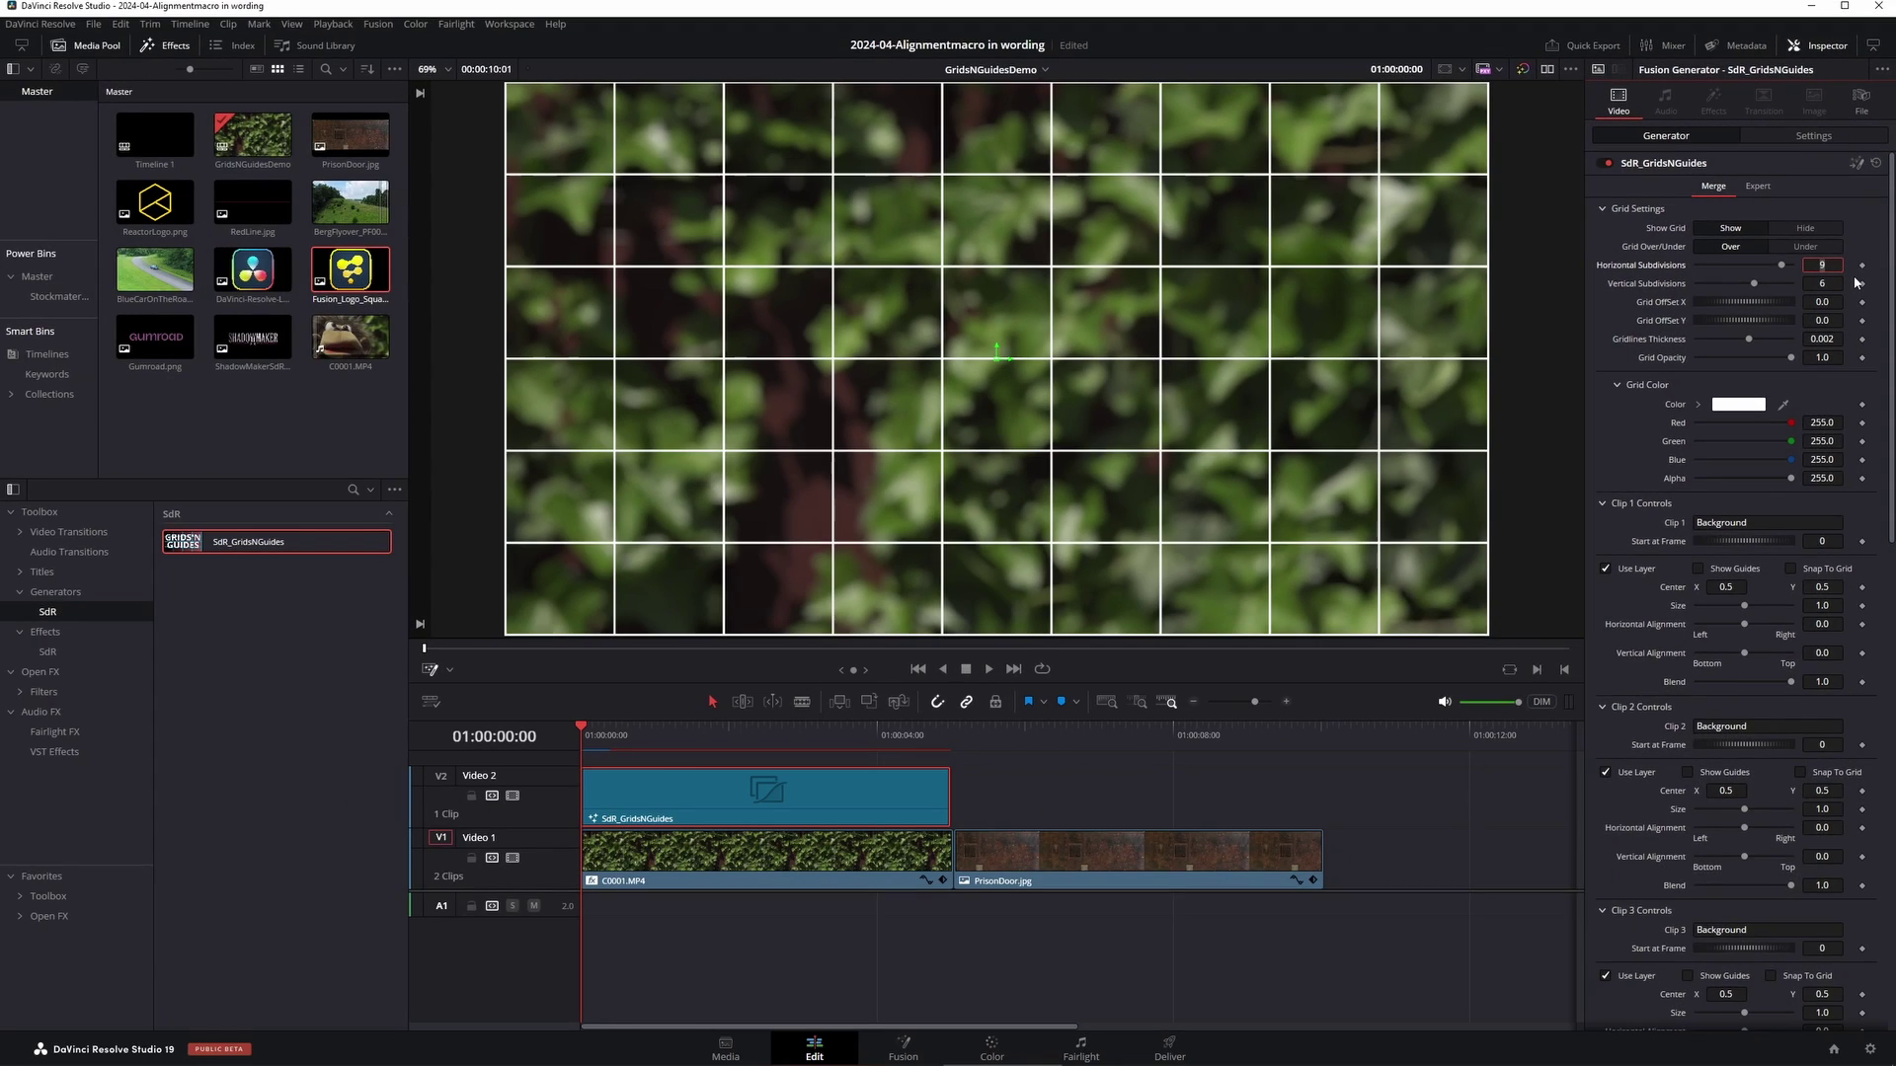
type("3")
key("Return")
left_click(1822, 282)
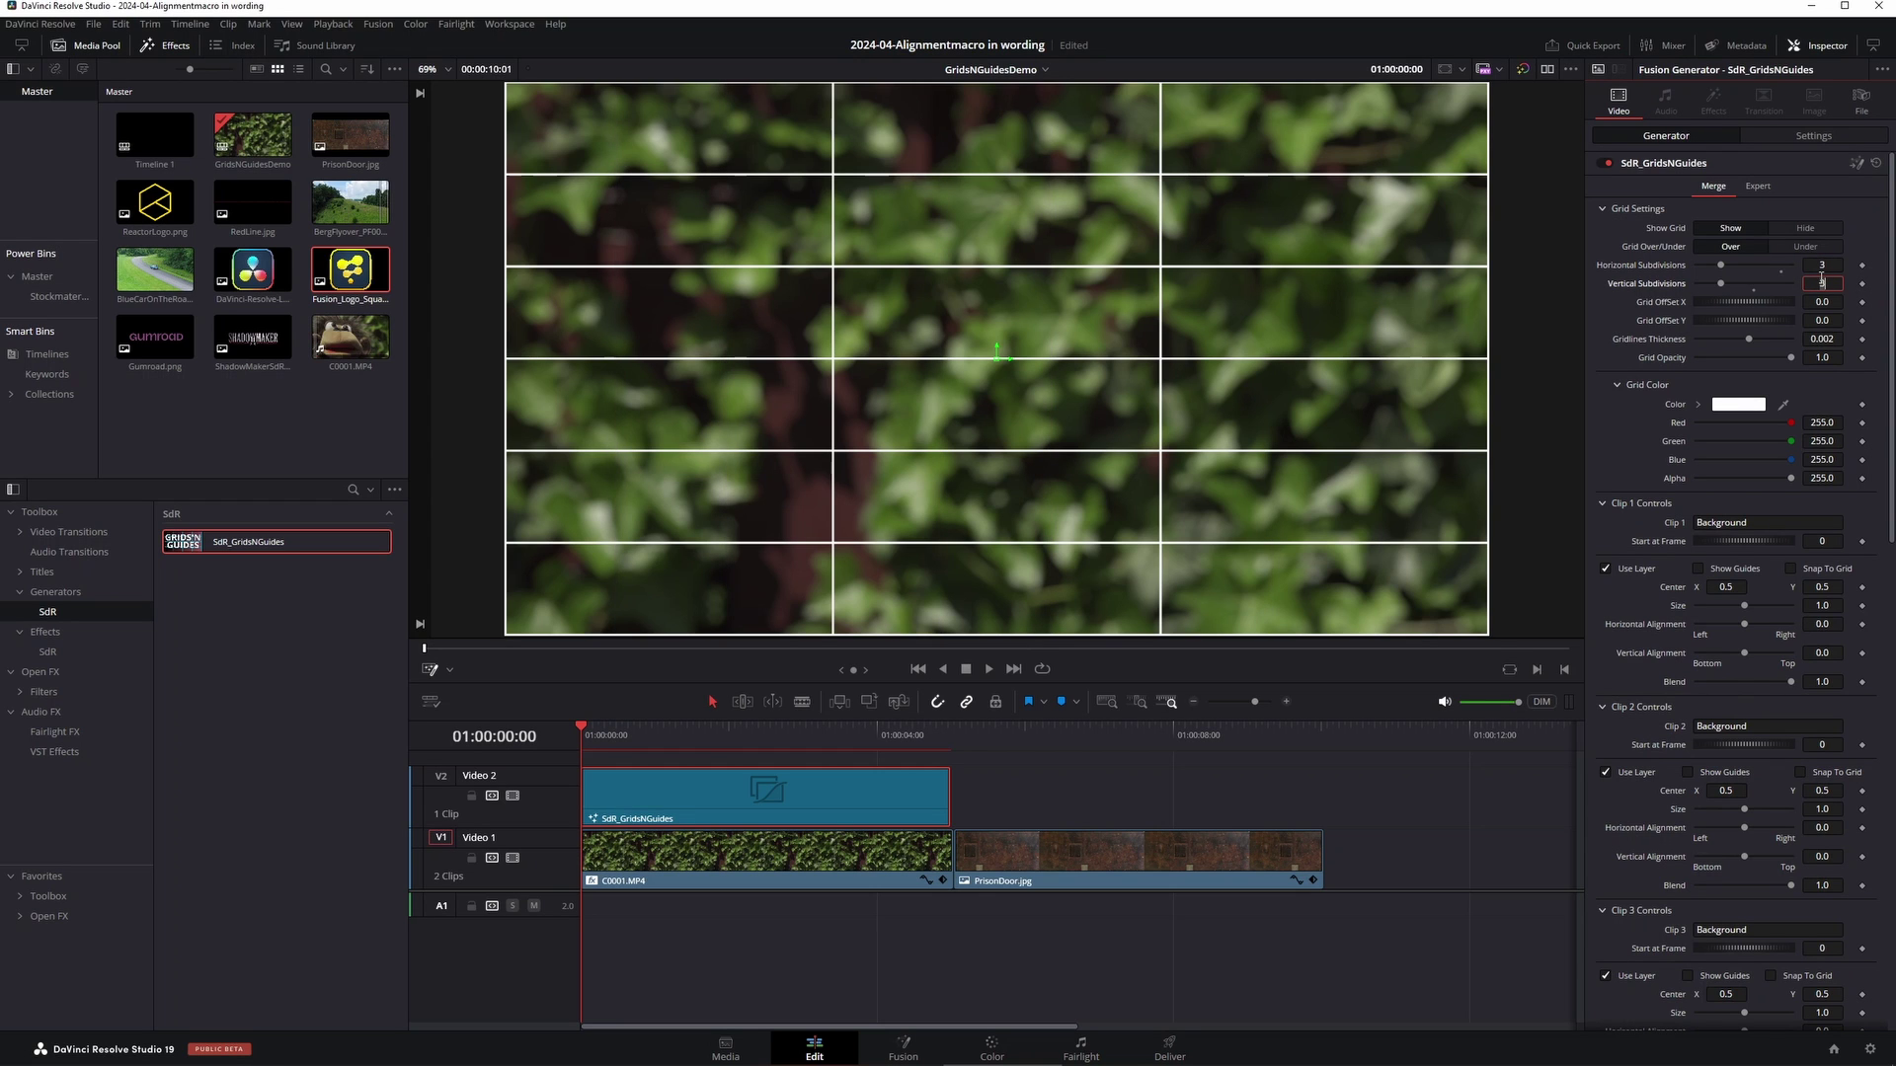
type("3")
key("Return")
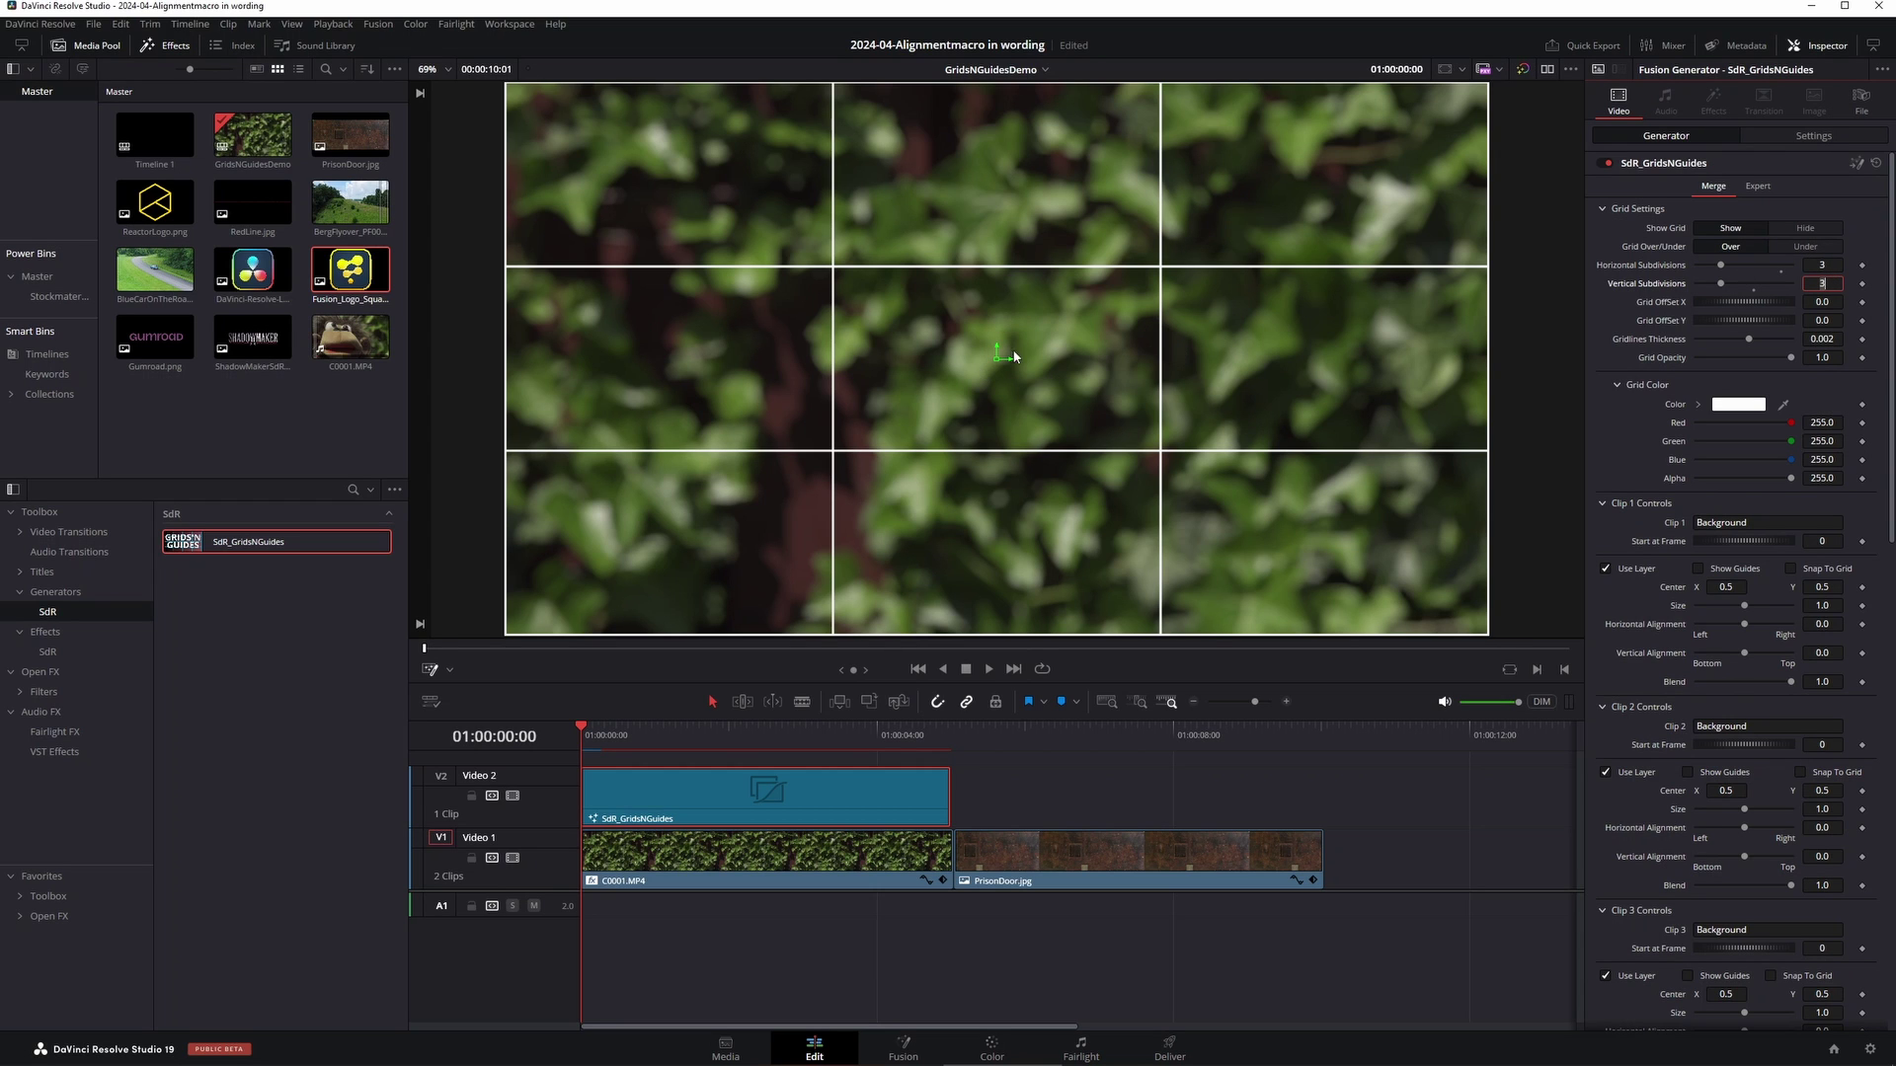
Step: Set the grid's horizontal and vertical subdivisions to 4 each
left_click(1826, 263)
type("4")
key("Tab")
type("4")
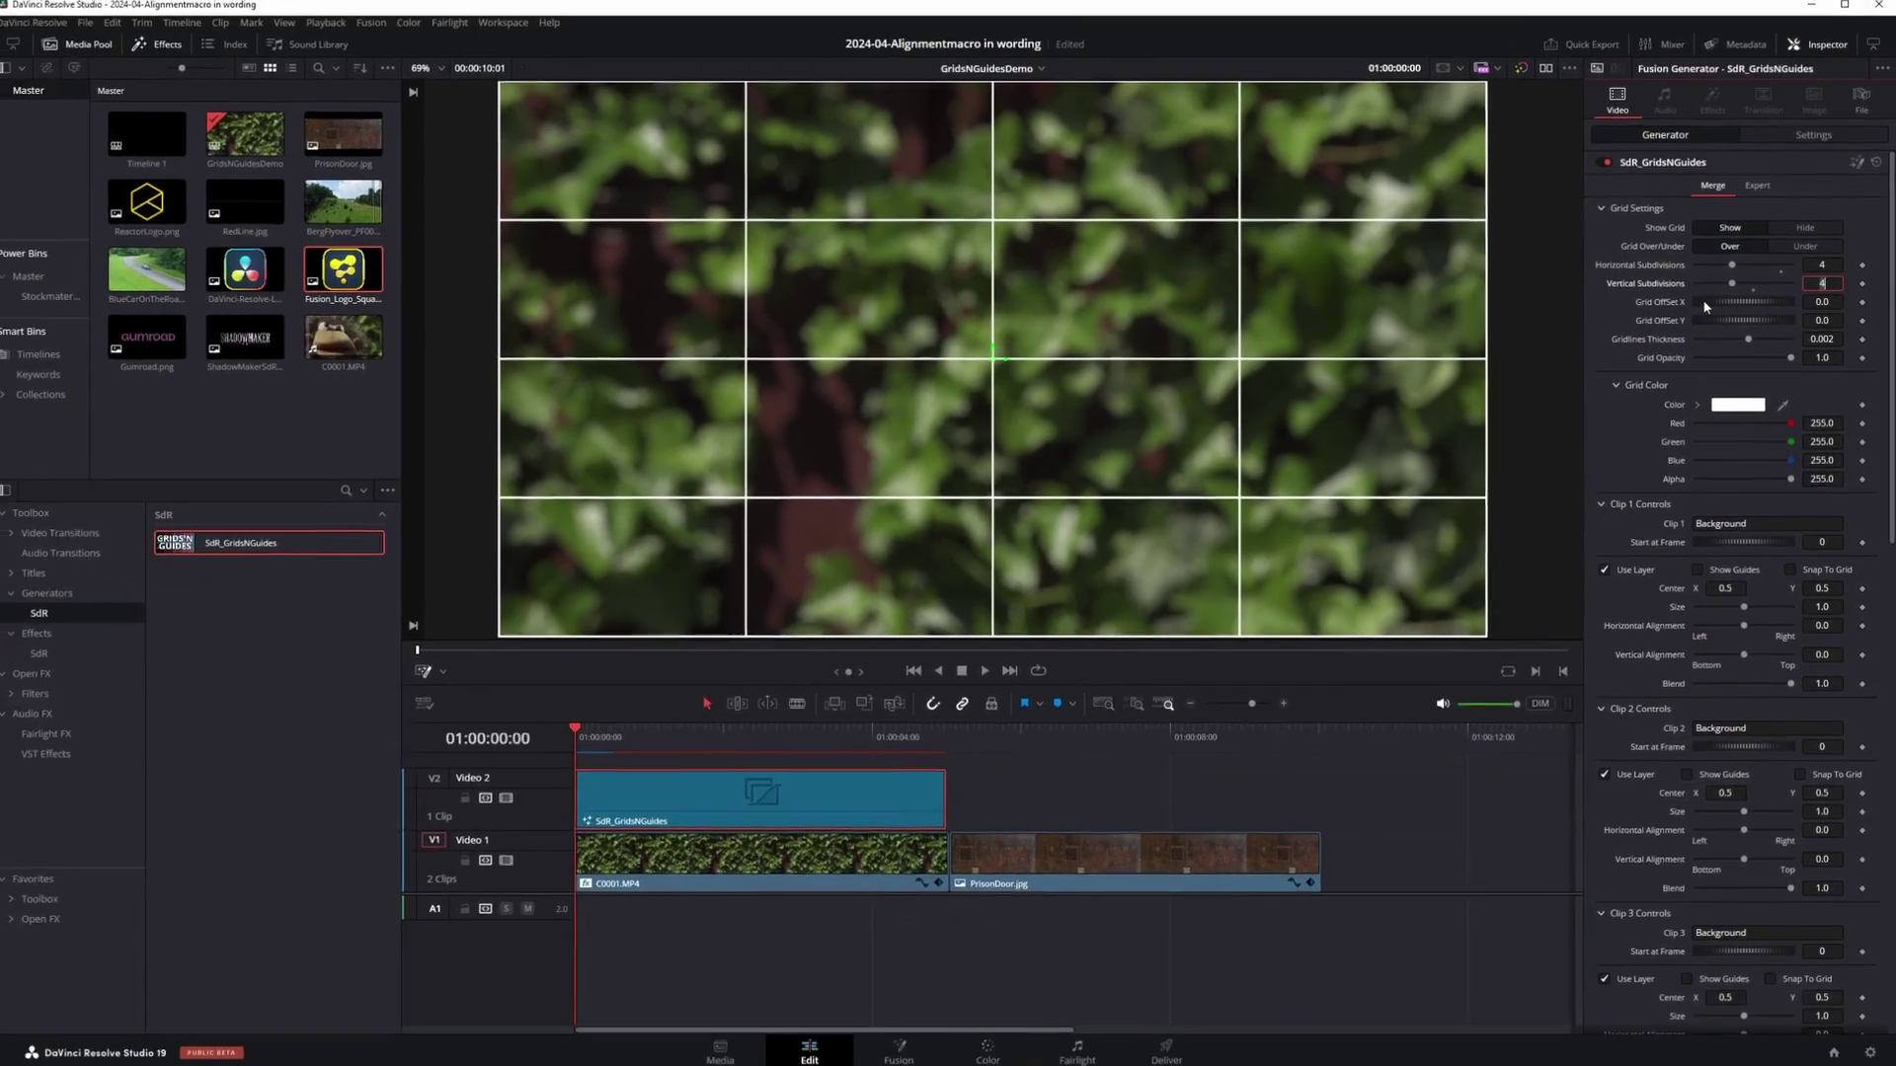
Step: Offset the grid by about 0.072 in X and 0.246 in Y, and reset both offsets to default
left_click_drag(1703, 306, 1716, 305)
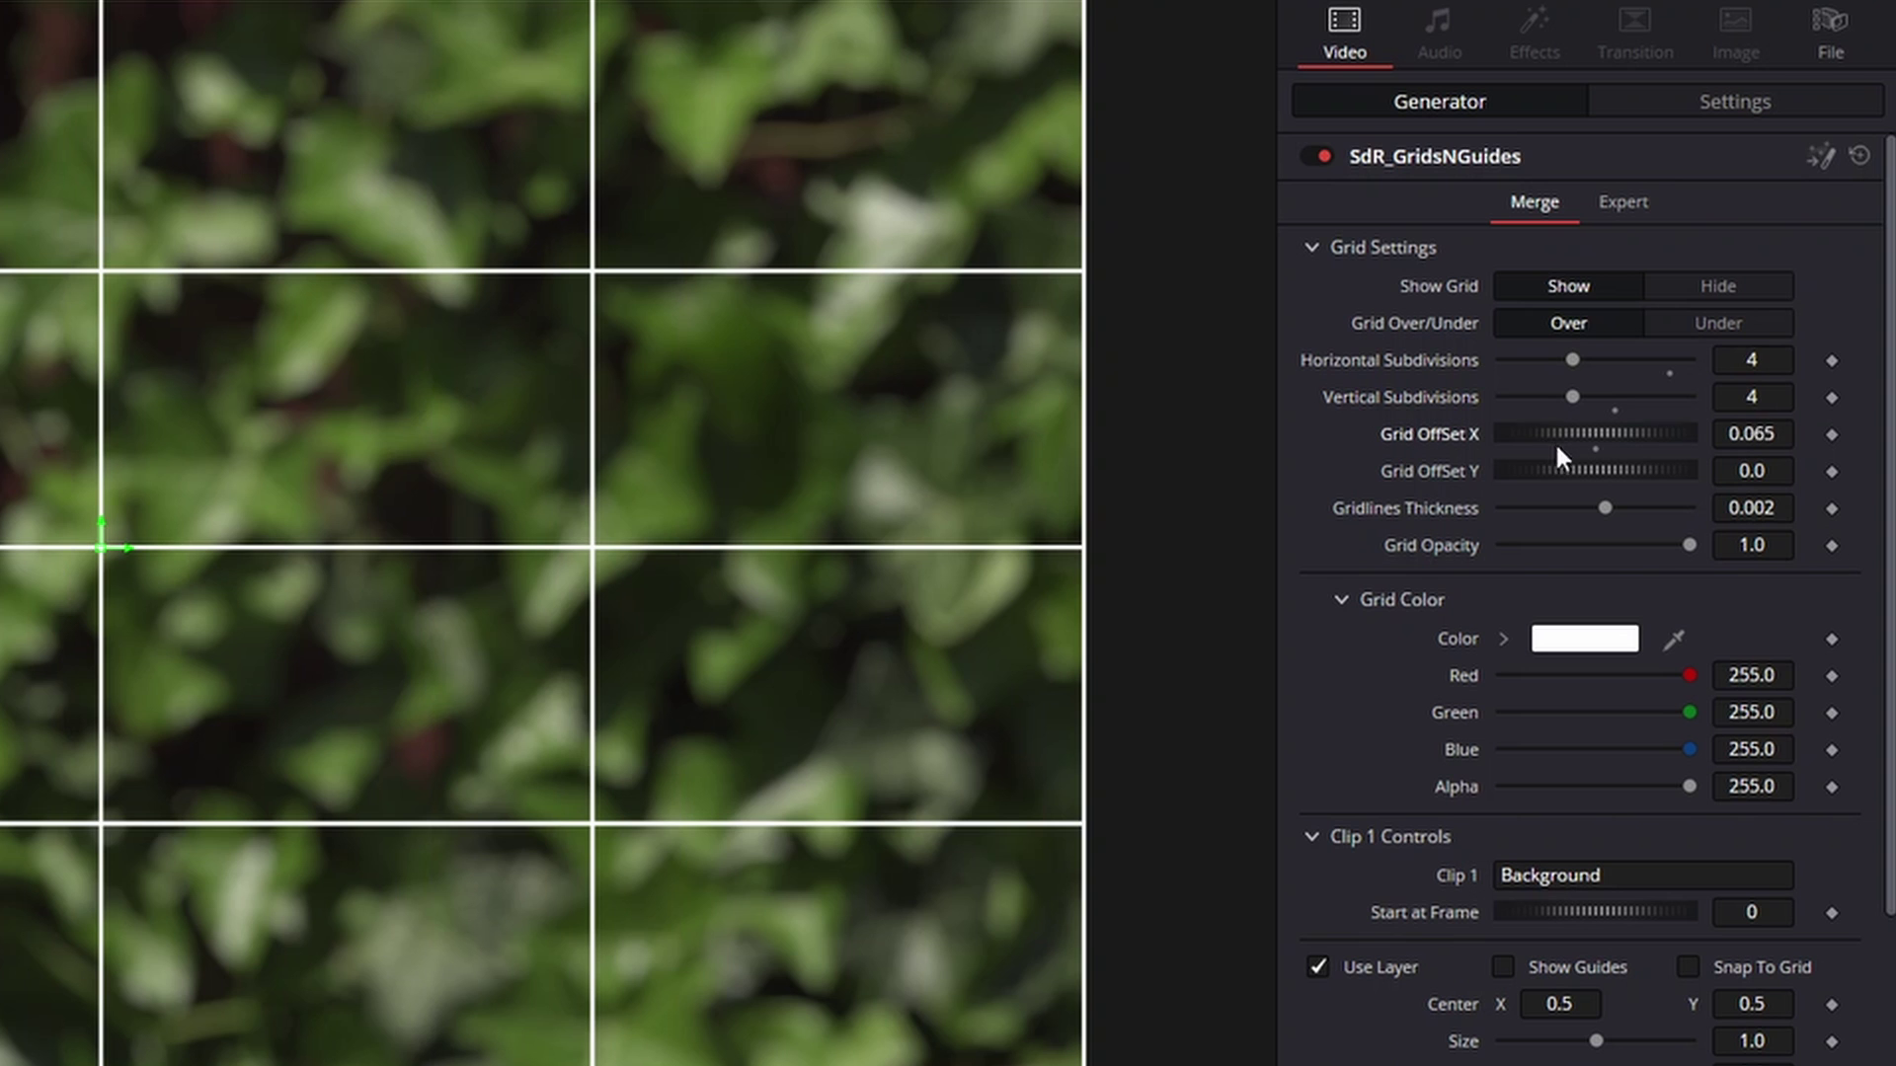
left_click_drag(1556, 447, 1615, 466)
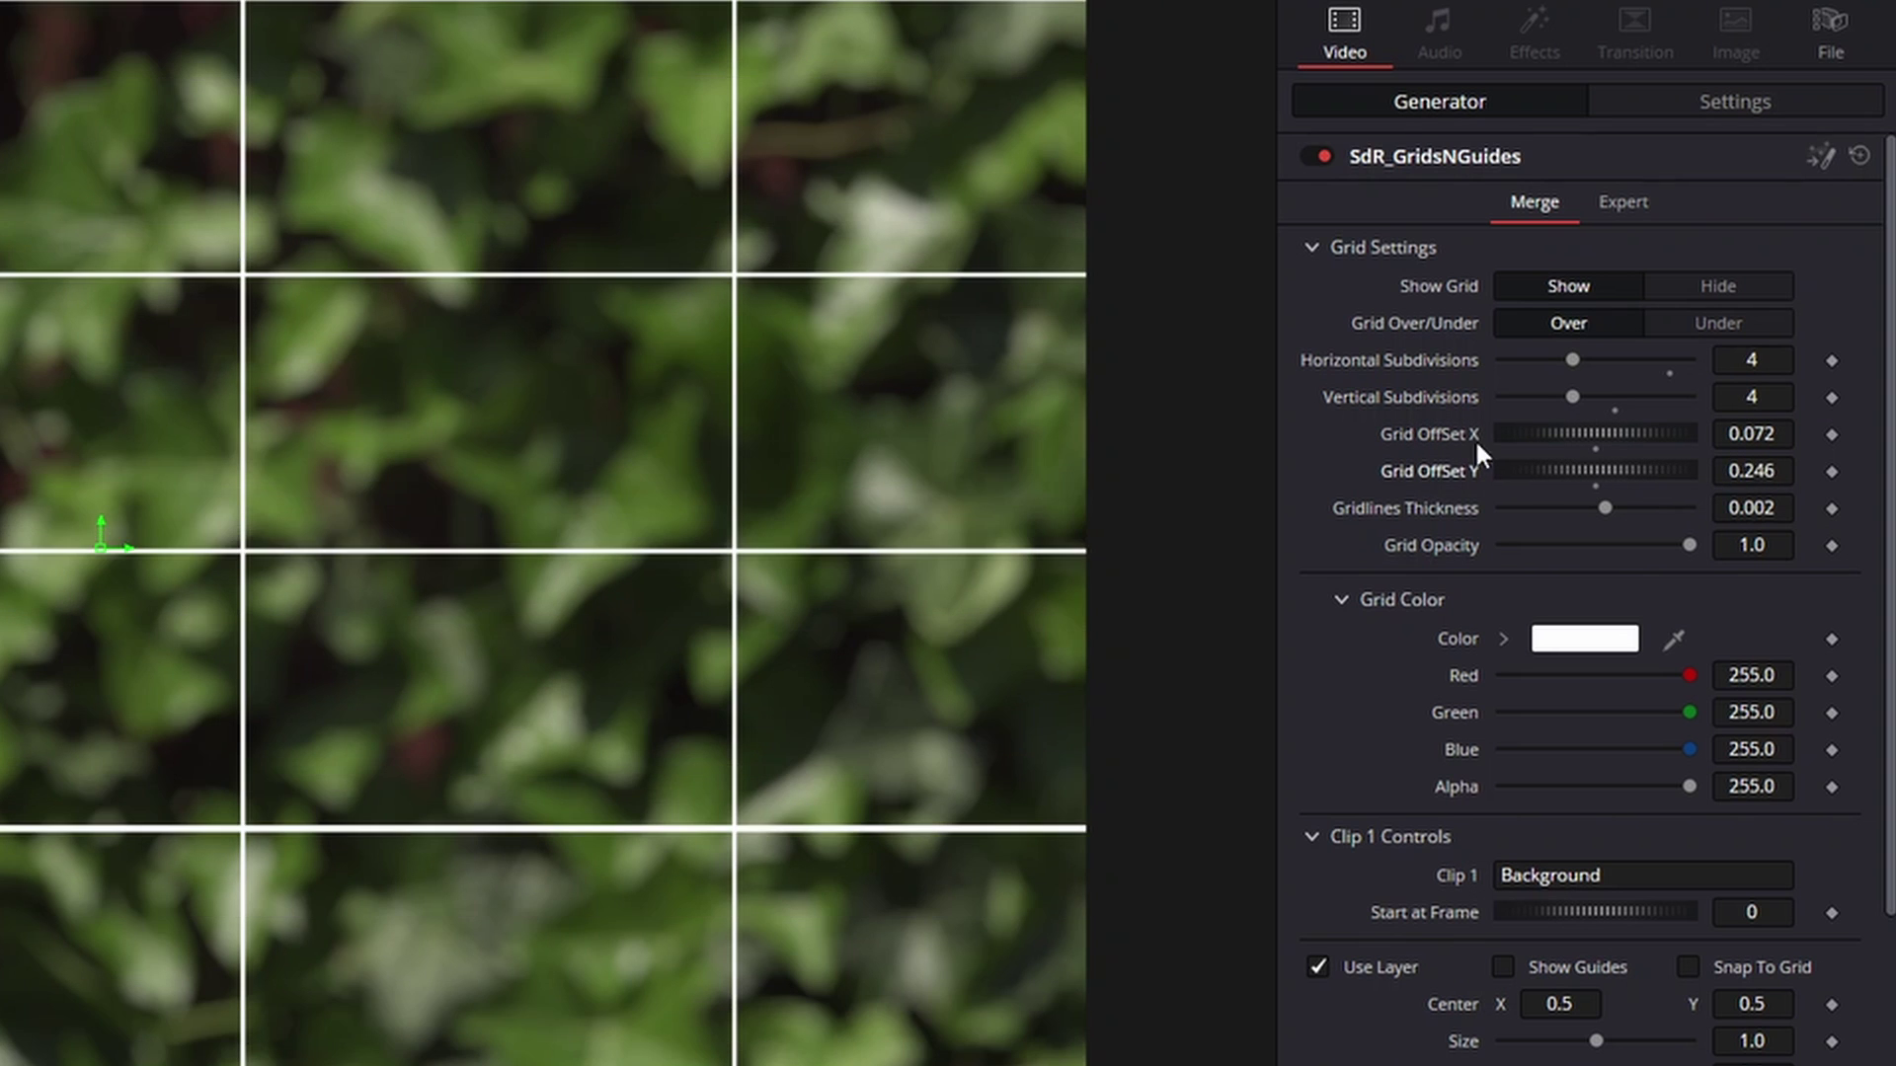
double_click(1455, 430)
double_click(1421, 468)
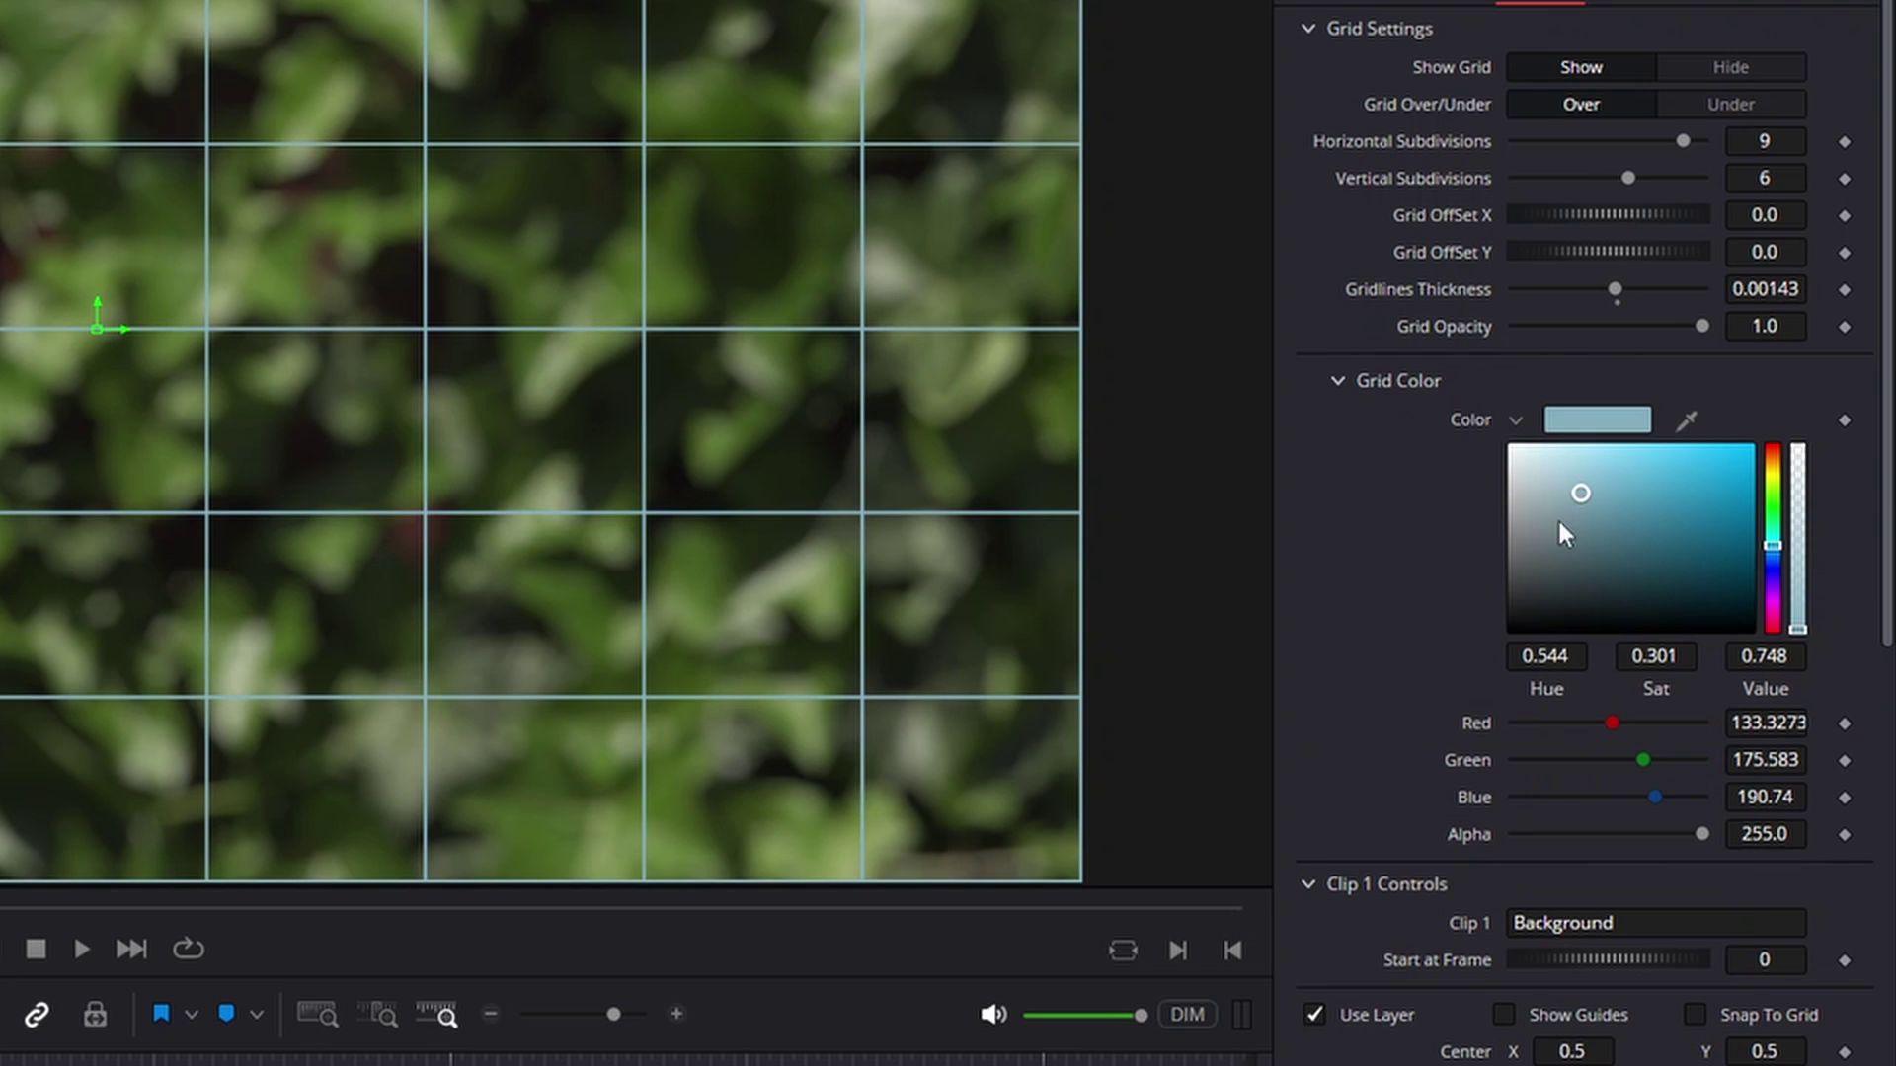
left_click(1337, 381)
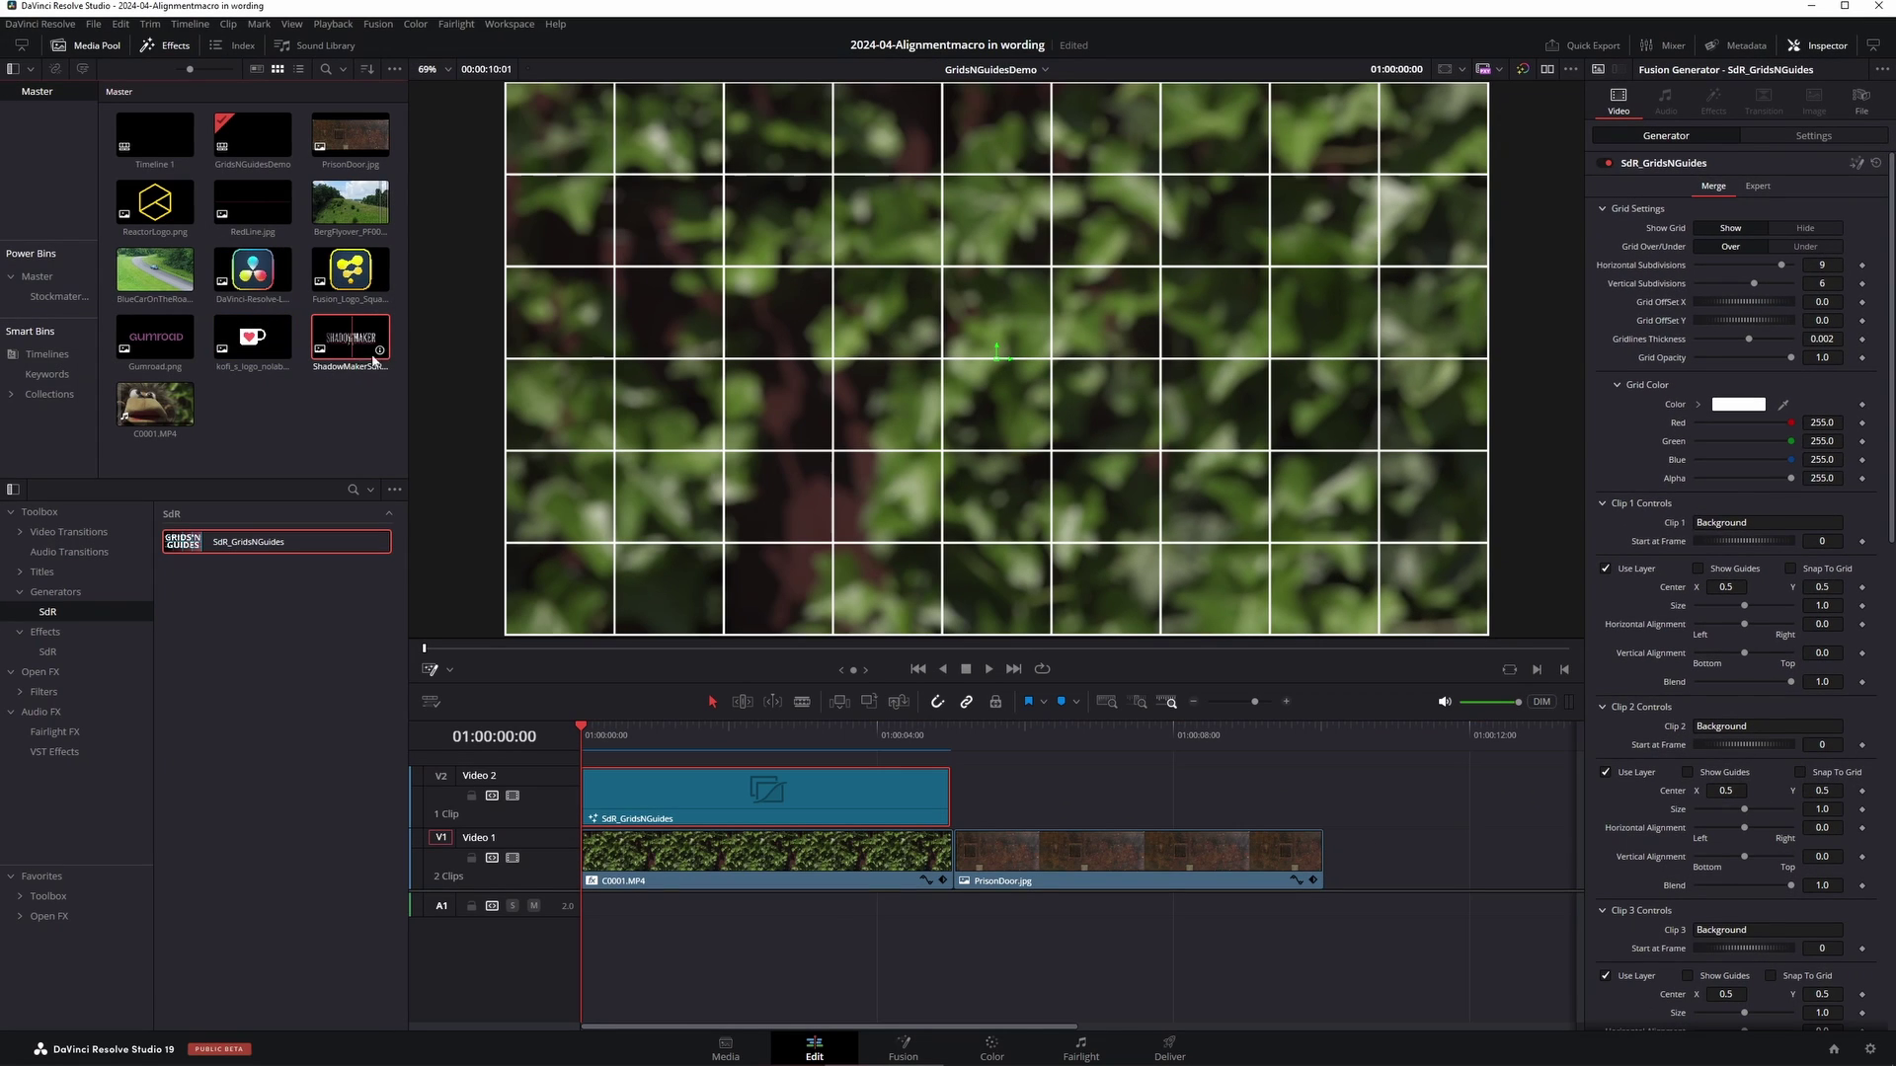
Step: Load ShadowMakerSdRLogo2024.exr, DaVinci-Resolve-Logo-Square.tif, Fusion_Logo_Square.tif, Gumroad.png and kofi_s_logo_nolabel.png from the media pool into Clip 1 through Clip 5 of the generator
left_click_drag(368, 351, 1737, 524)
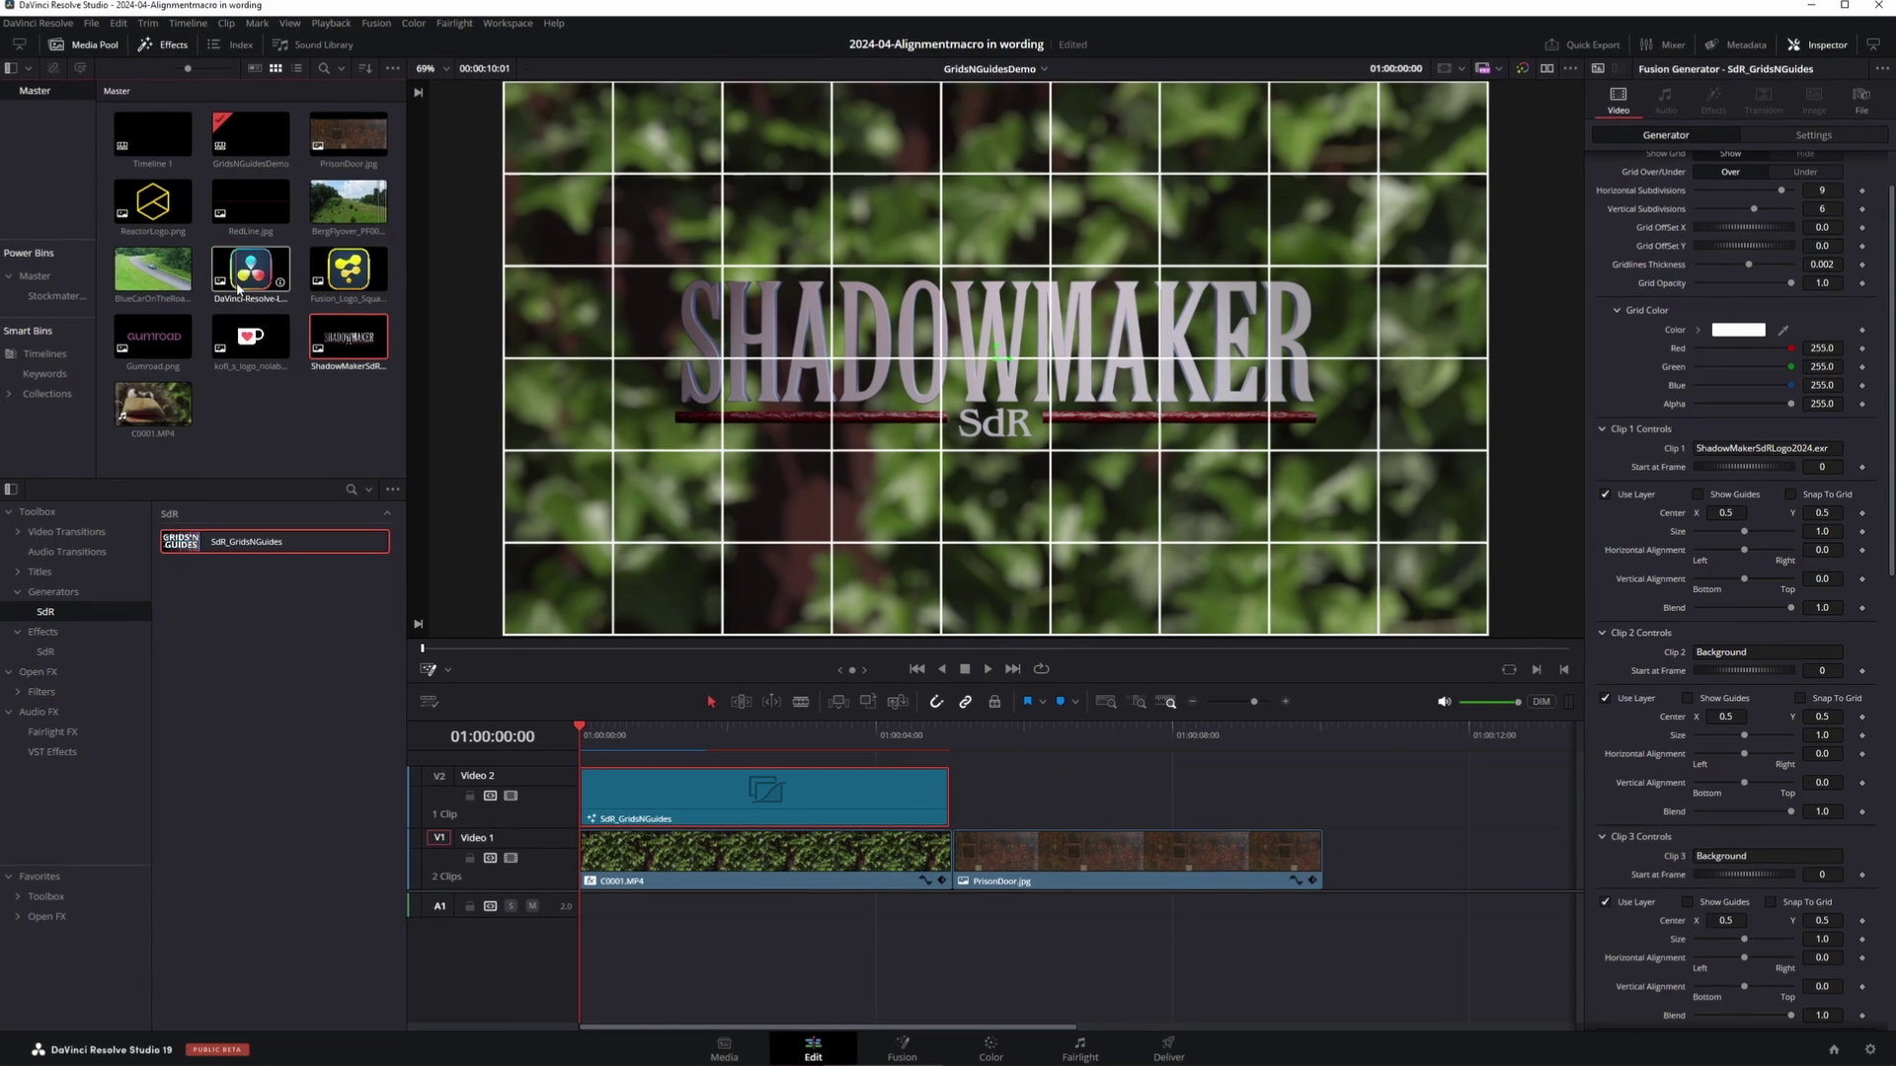
left_click_drag(256, 274, 1728, 652)
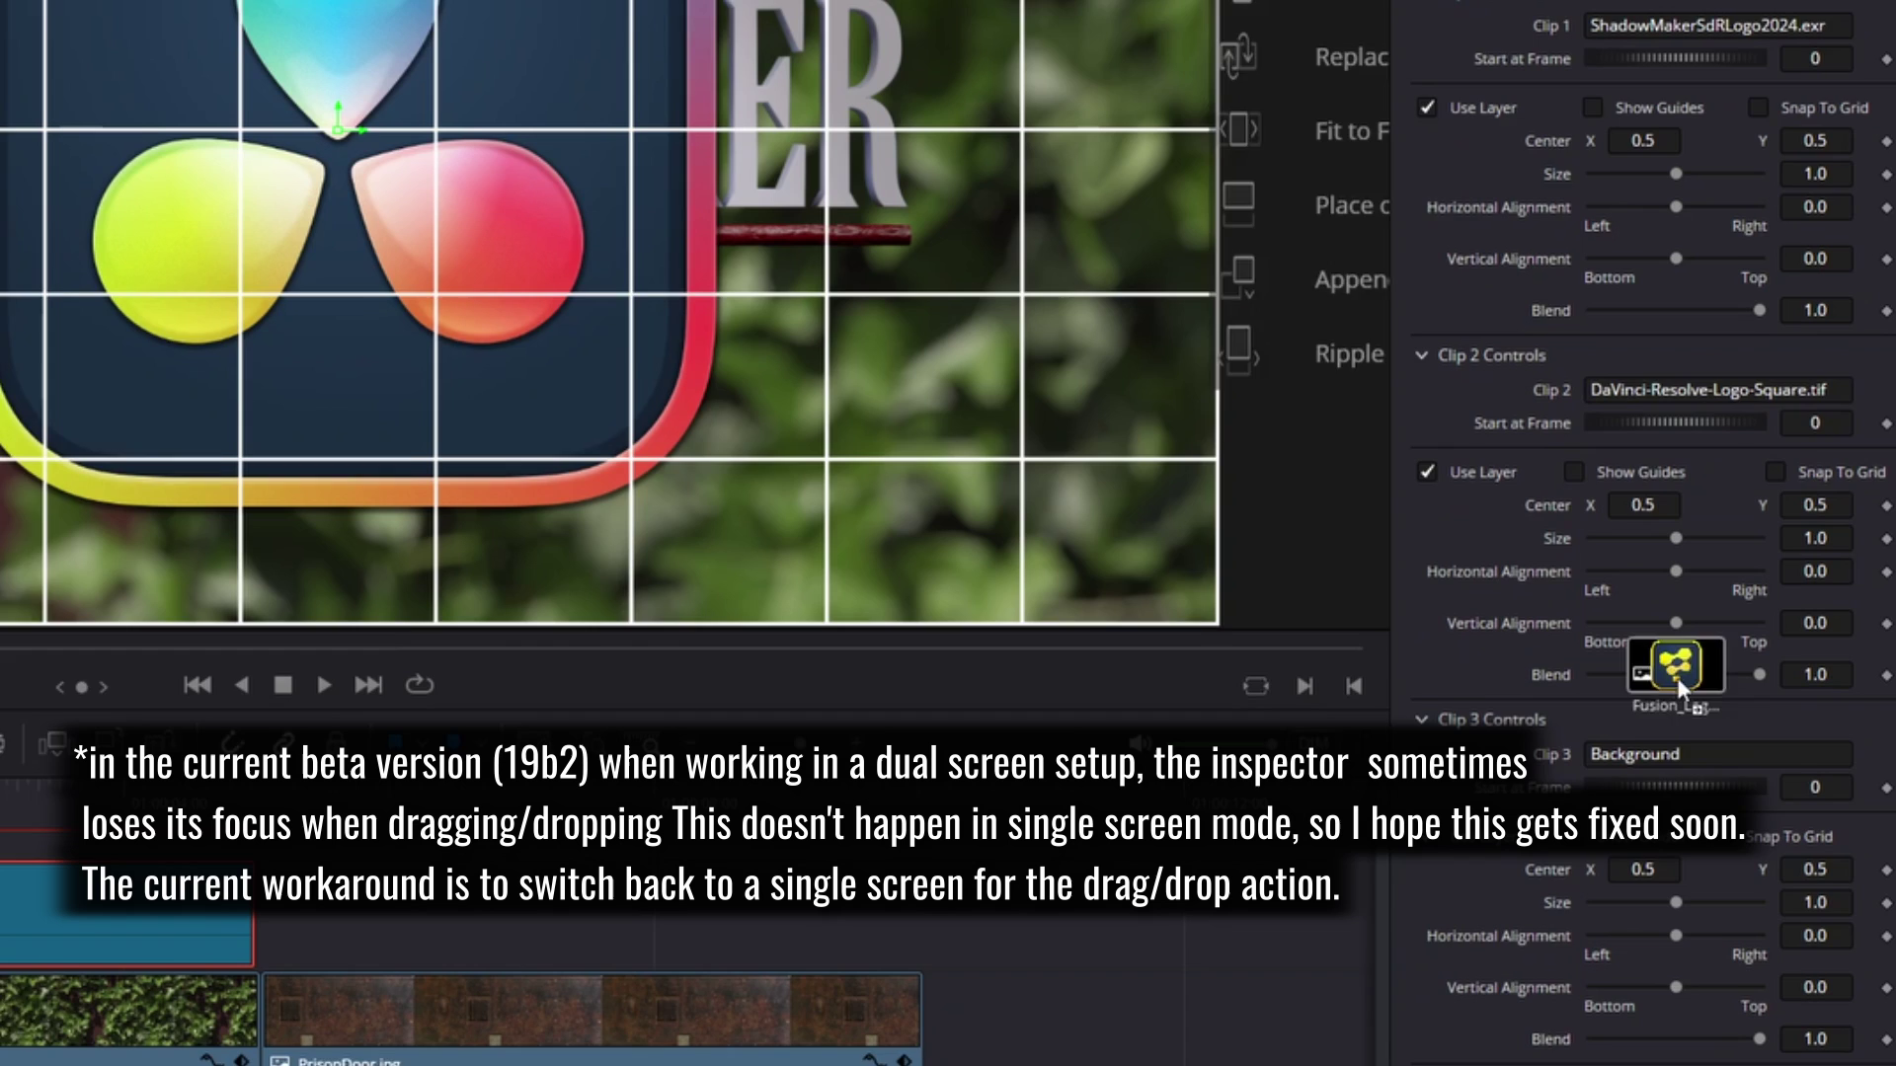
left_click_drag(1676, 692, 1718, 754)
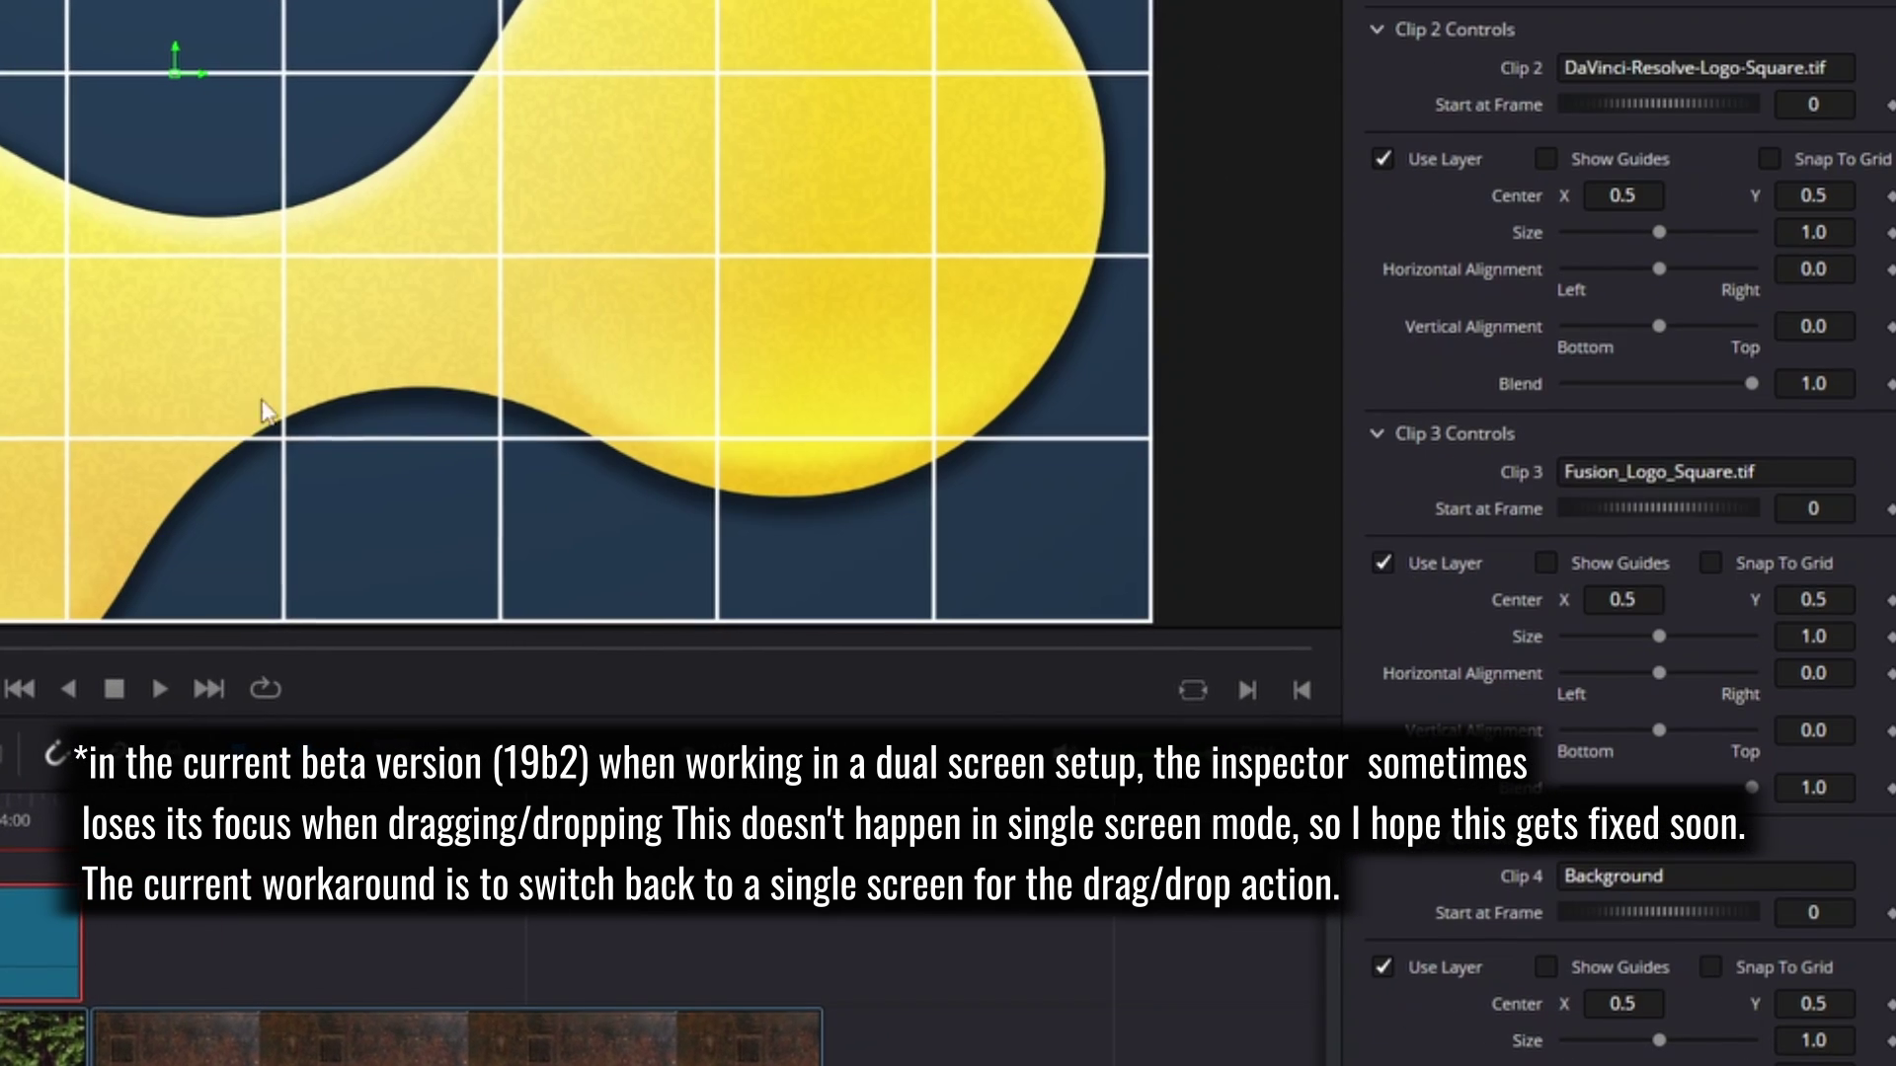
left_click_drag(2, 346, 1662, 849)
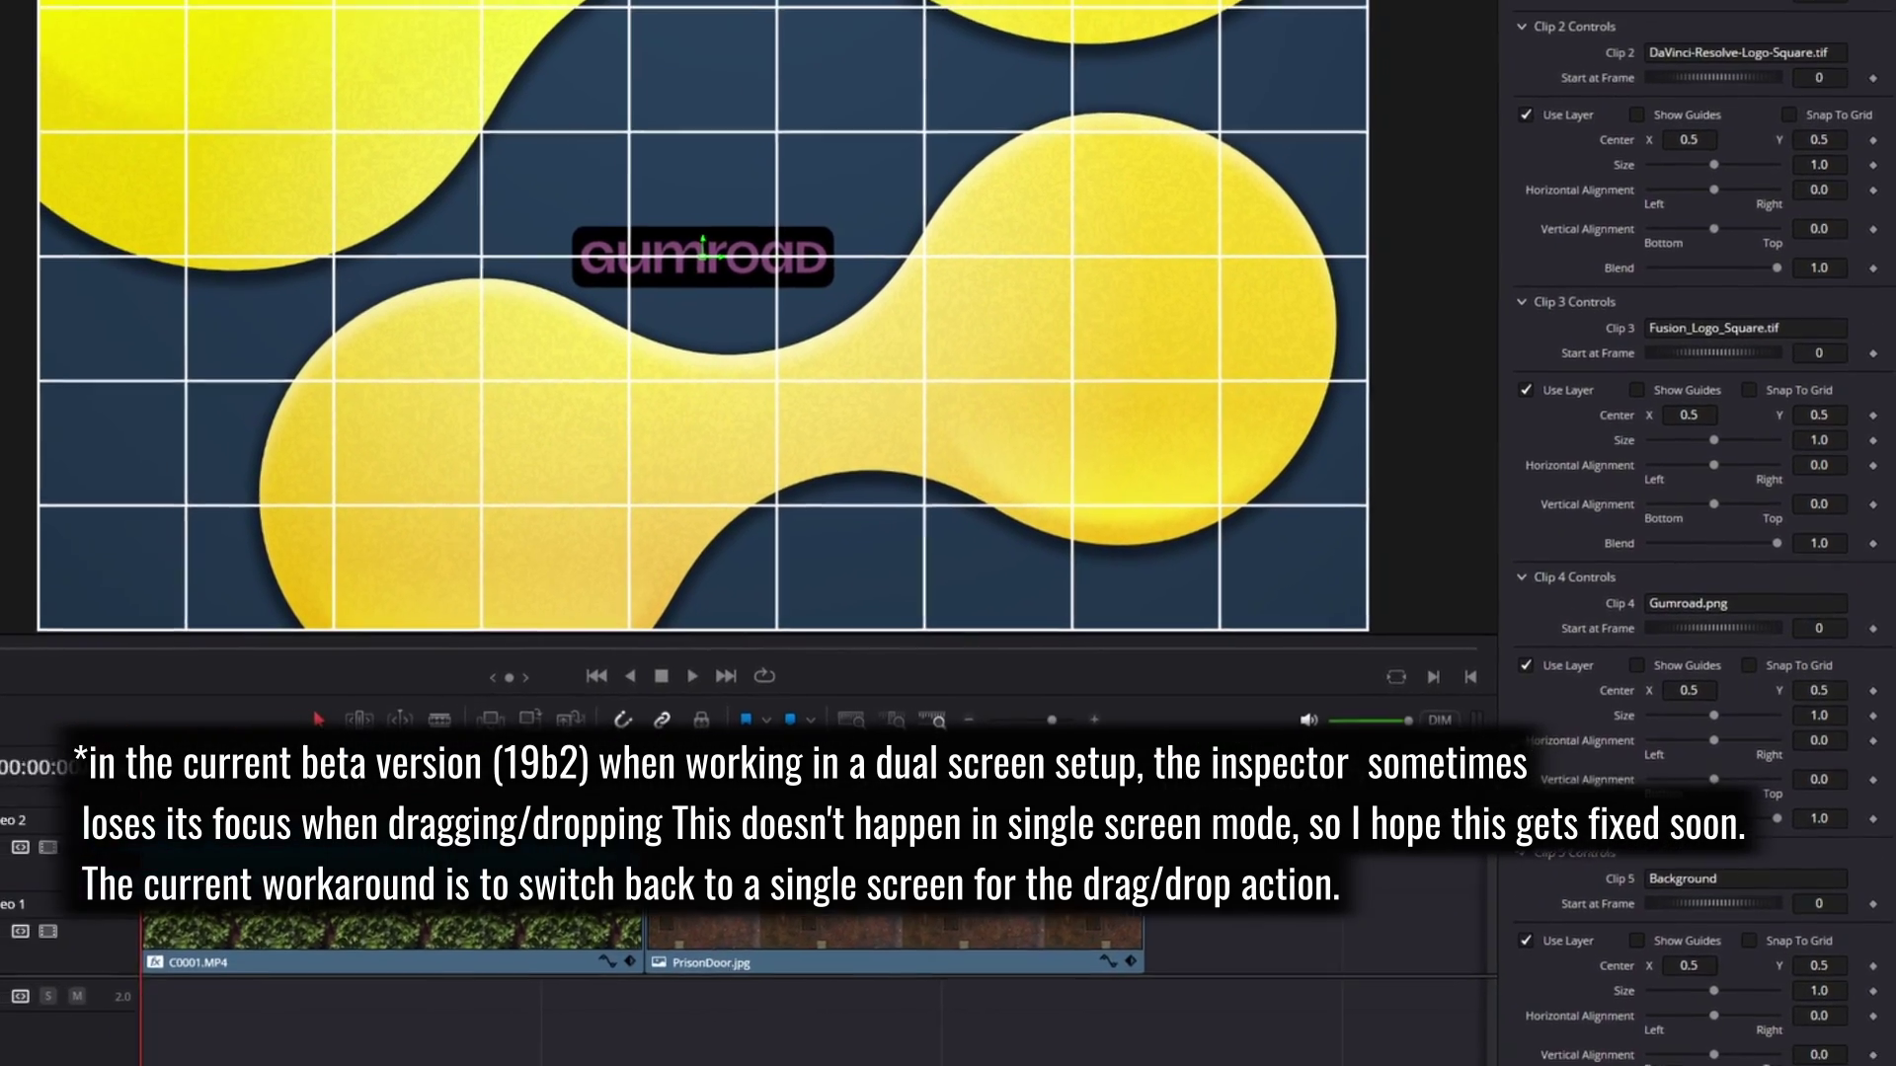
left_click_drag(50, 296, 1768, 841)
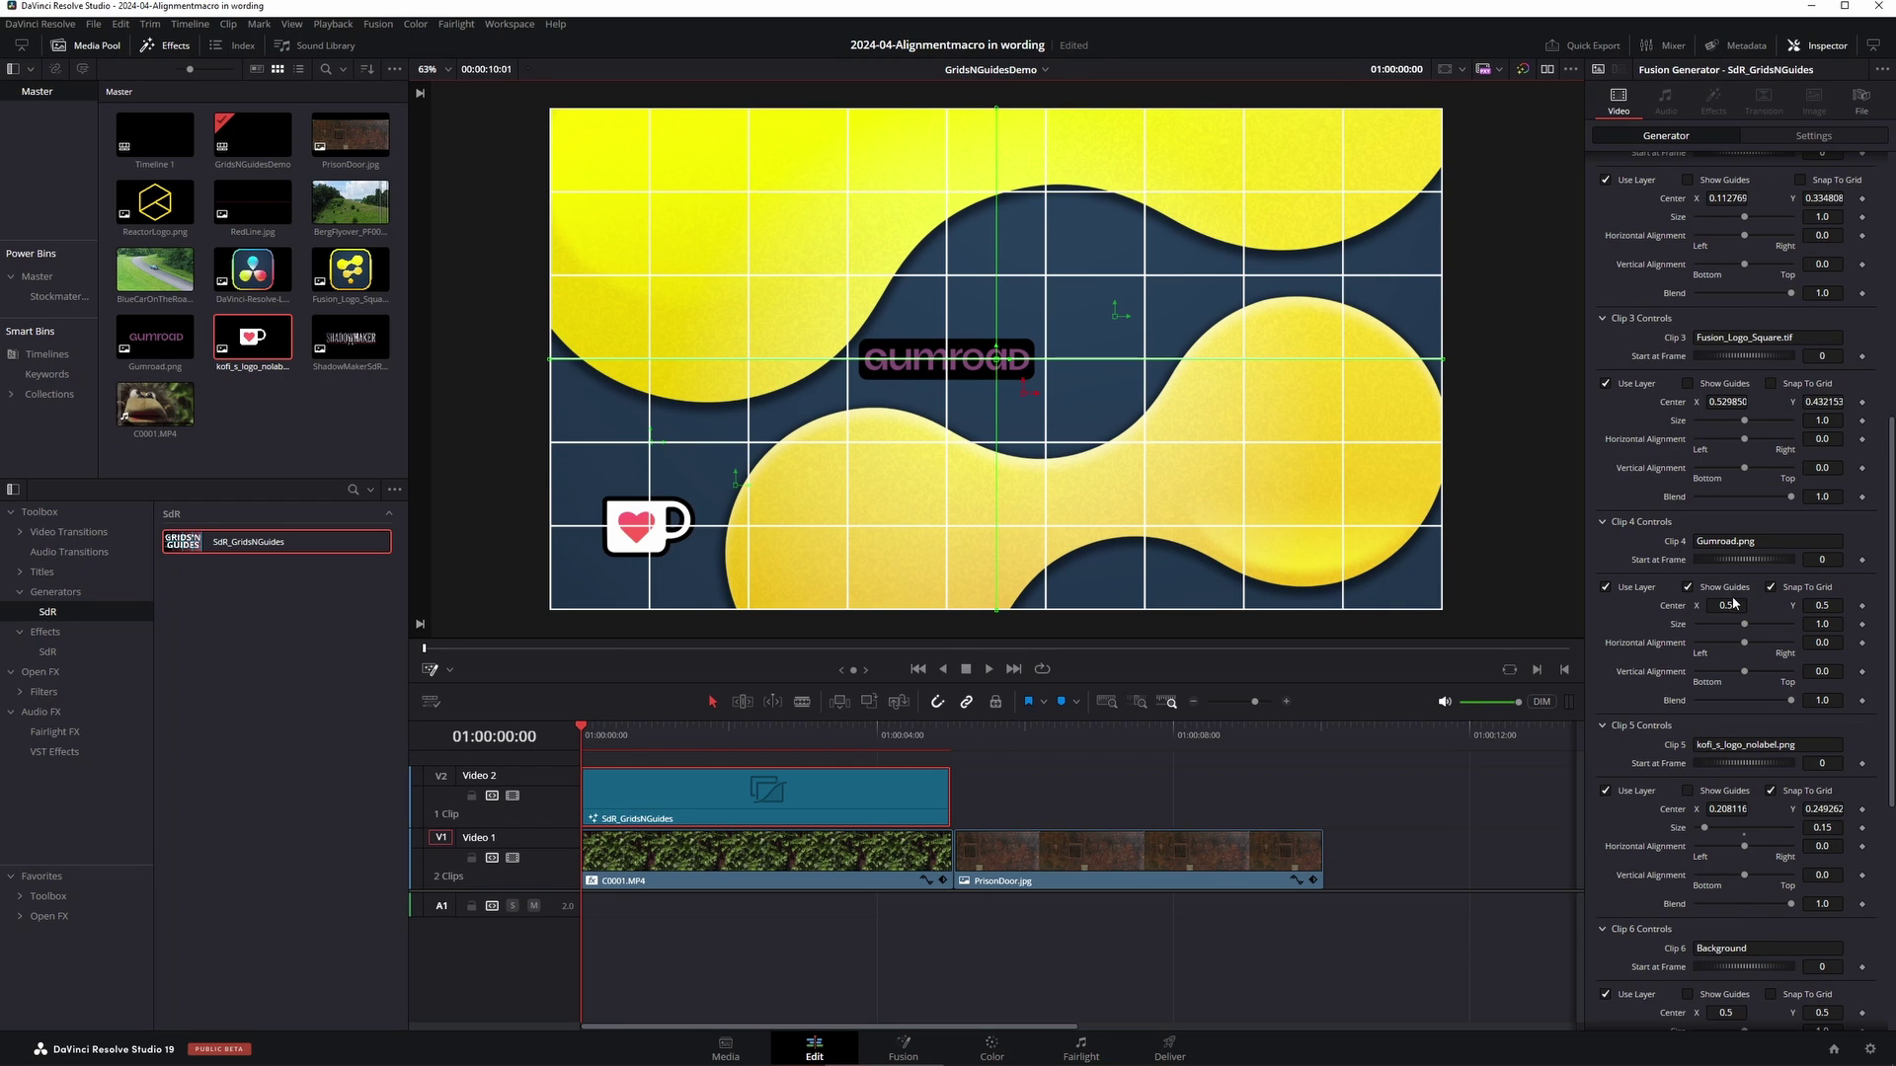
Step: Move the Gumroad logo to about X 0.12, Y 0.41 and place the grid under the clips
left_click_drag(1733, 601, 1639, 601)
left_click_drag(663, 403, 658, 403)
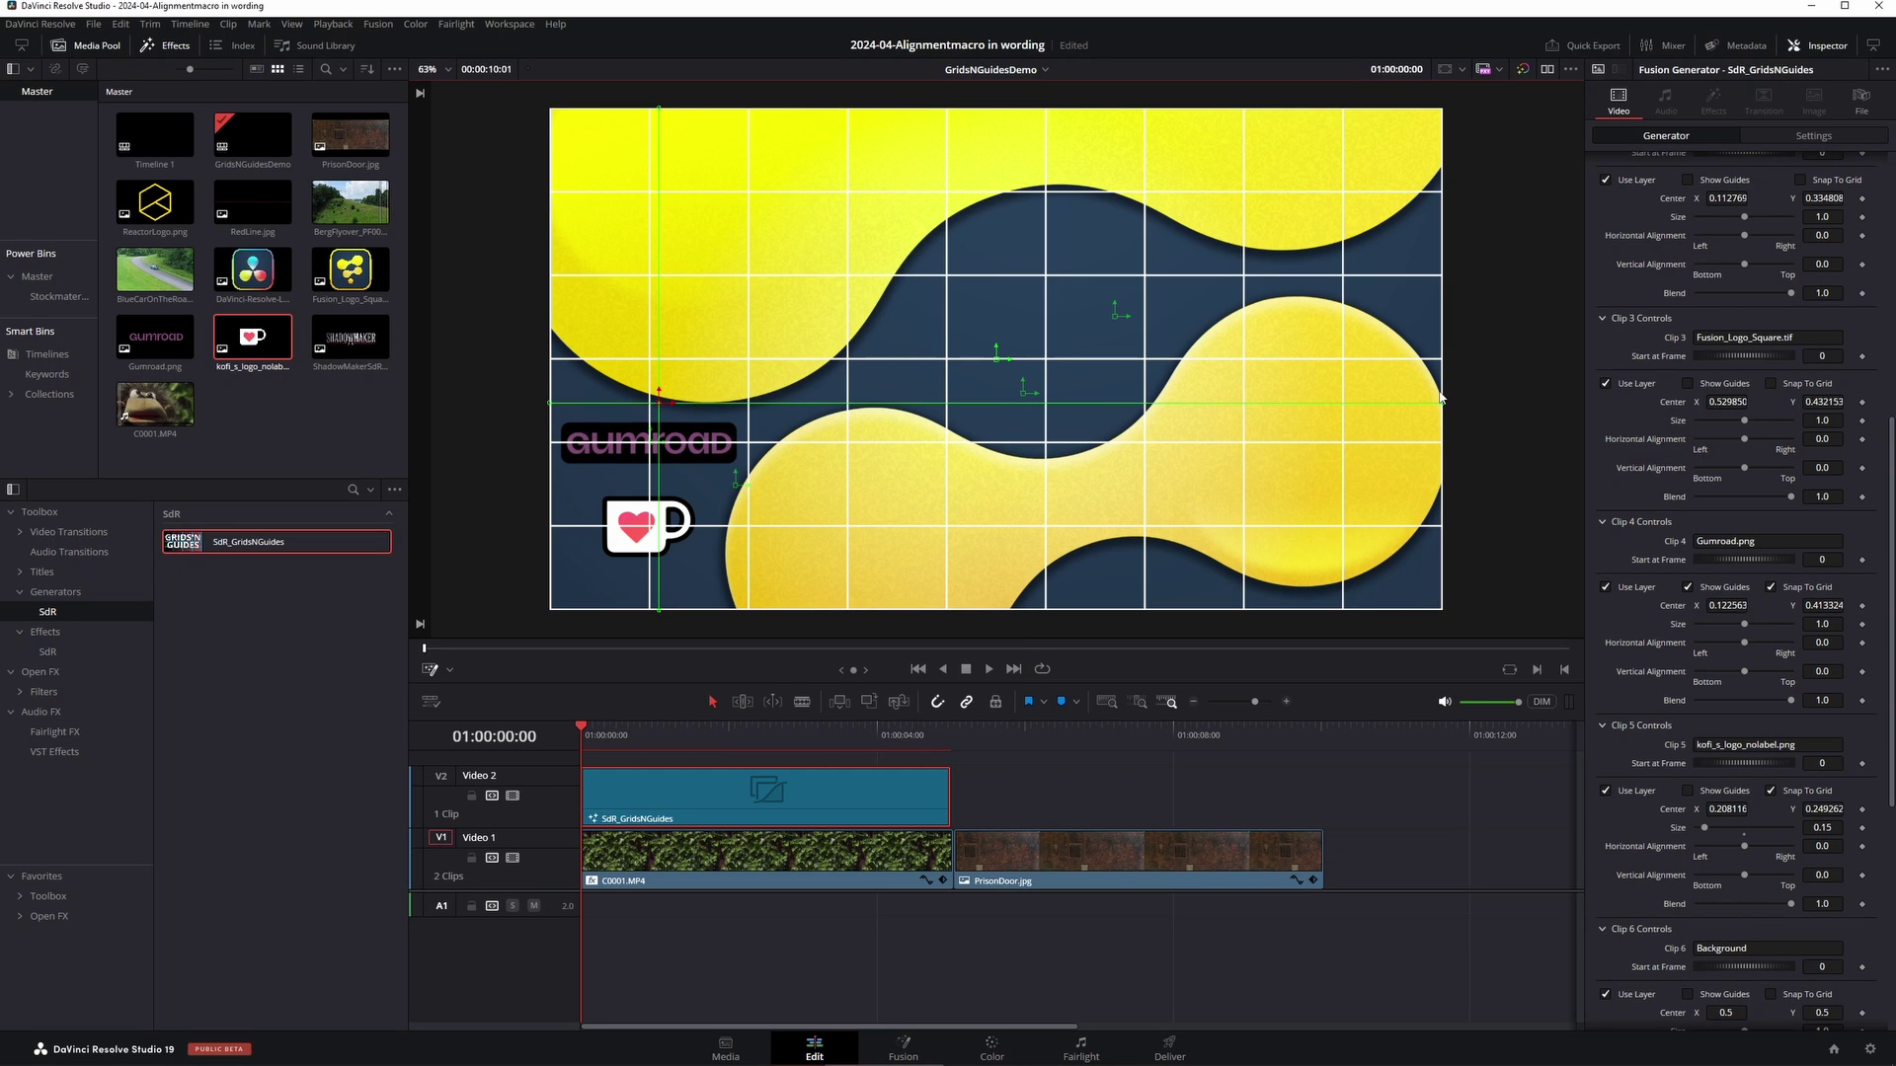
scroll(1820, 255, "up", 10)
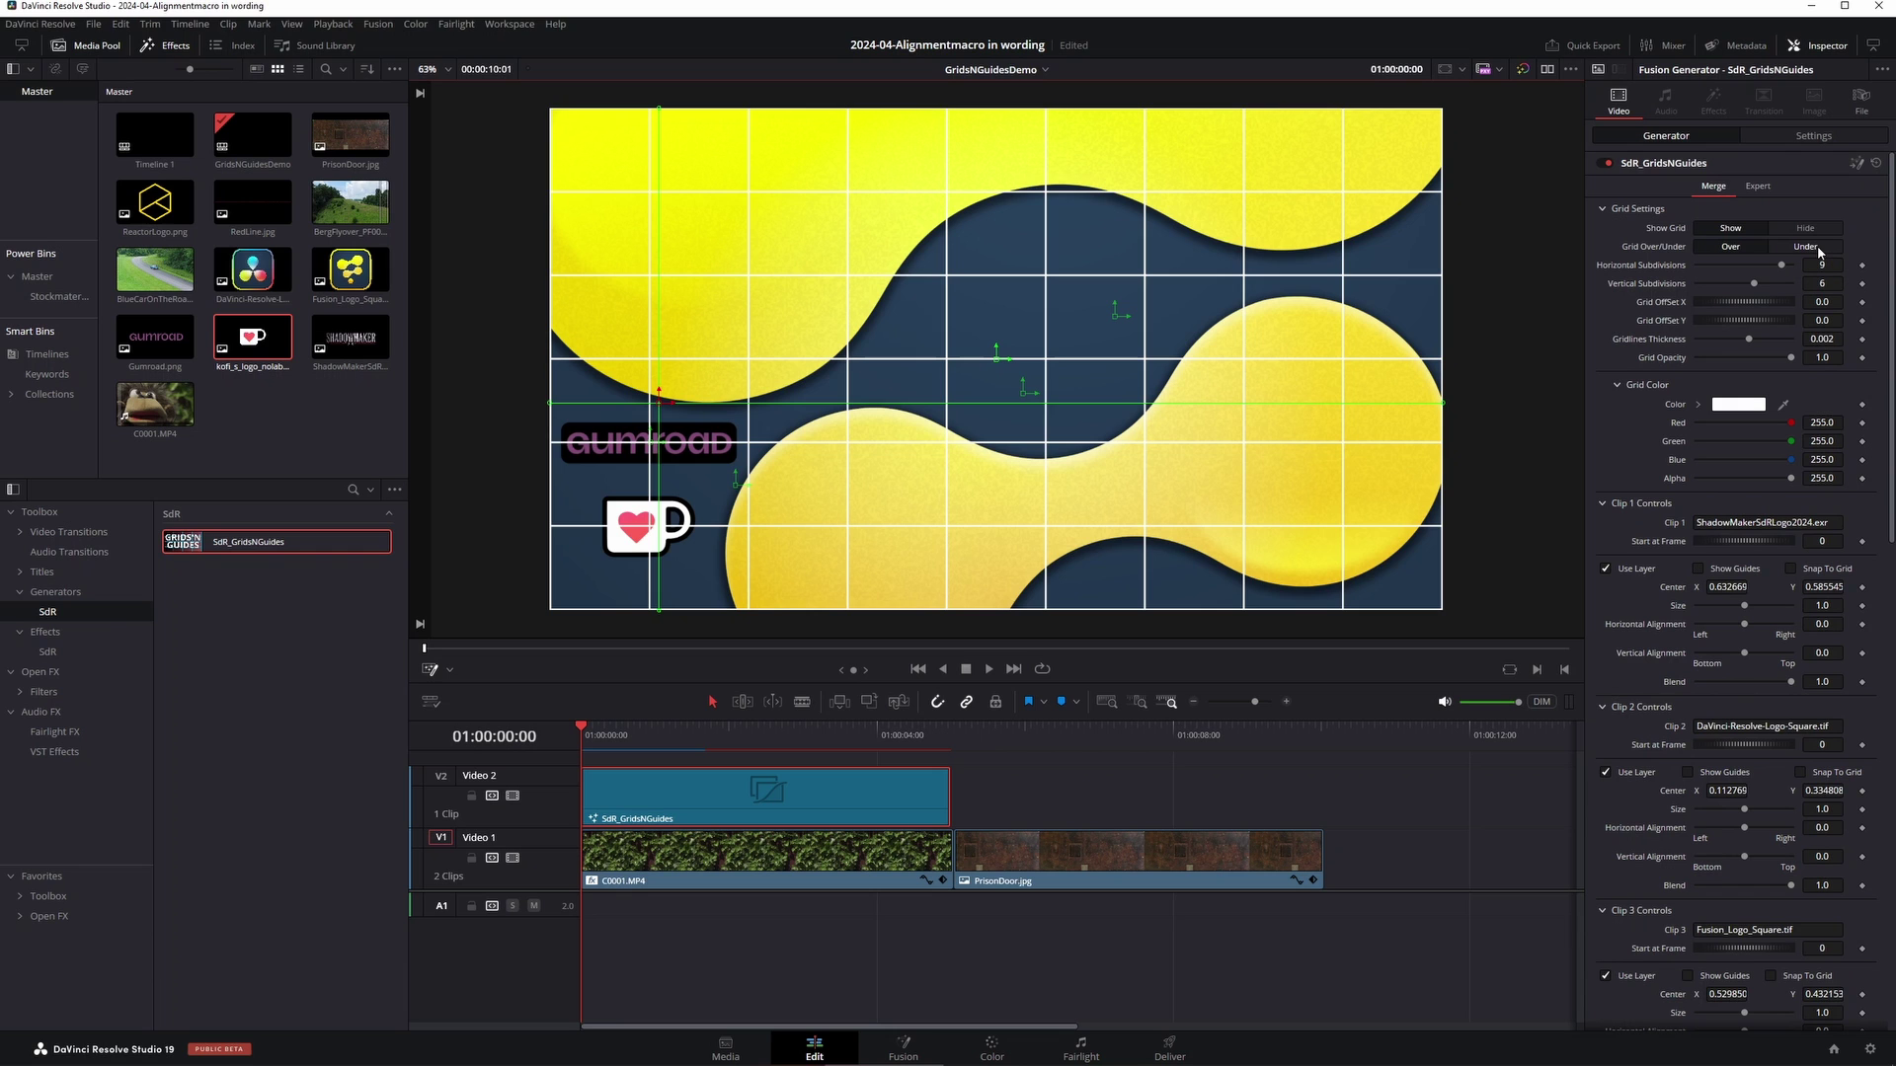
left_click(1820, 253)
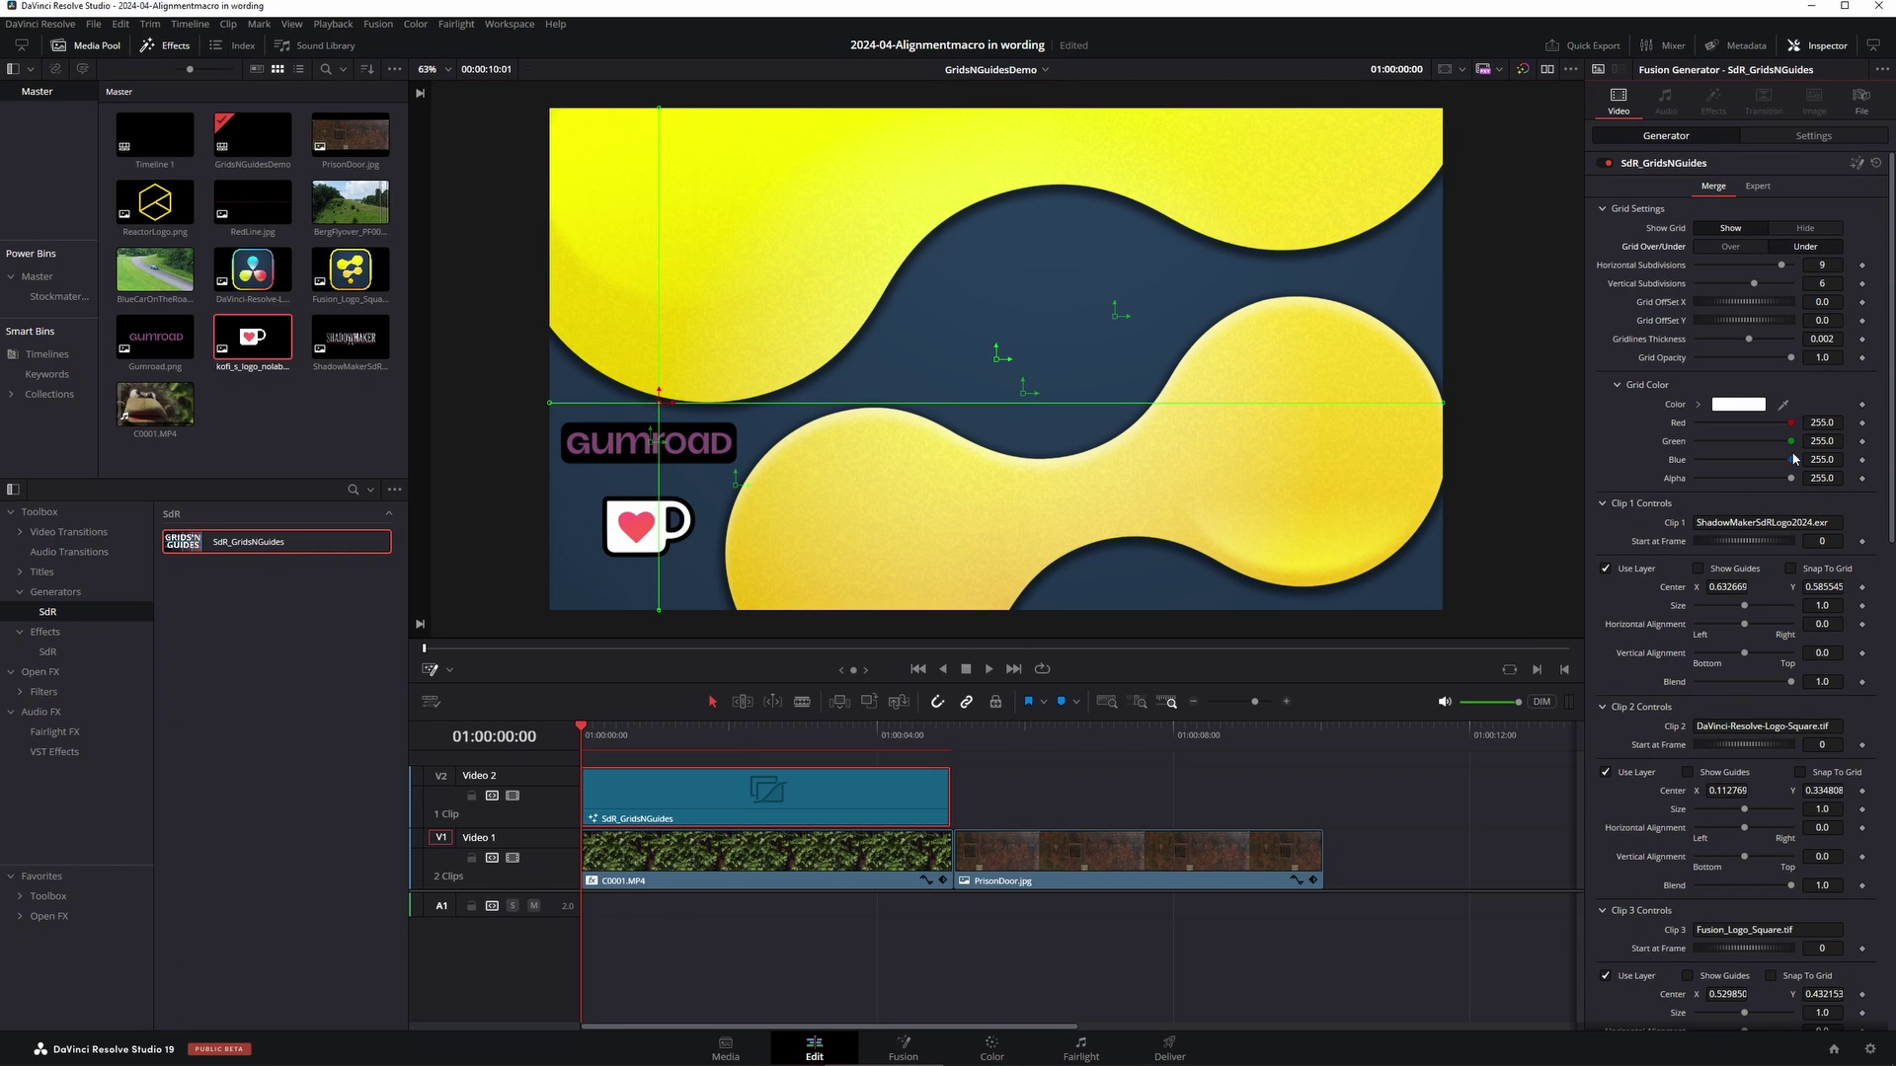
Step: Scale the Fusion logo to about 0.034 and, with guides and grid snapping enabled, position it at about X 0.13, Y 0.5
scroll(1795, 459, "down", 5)
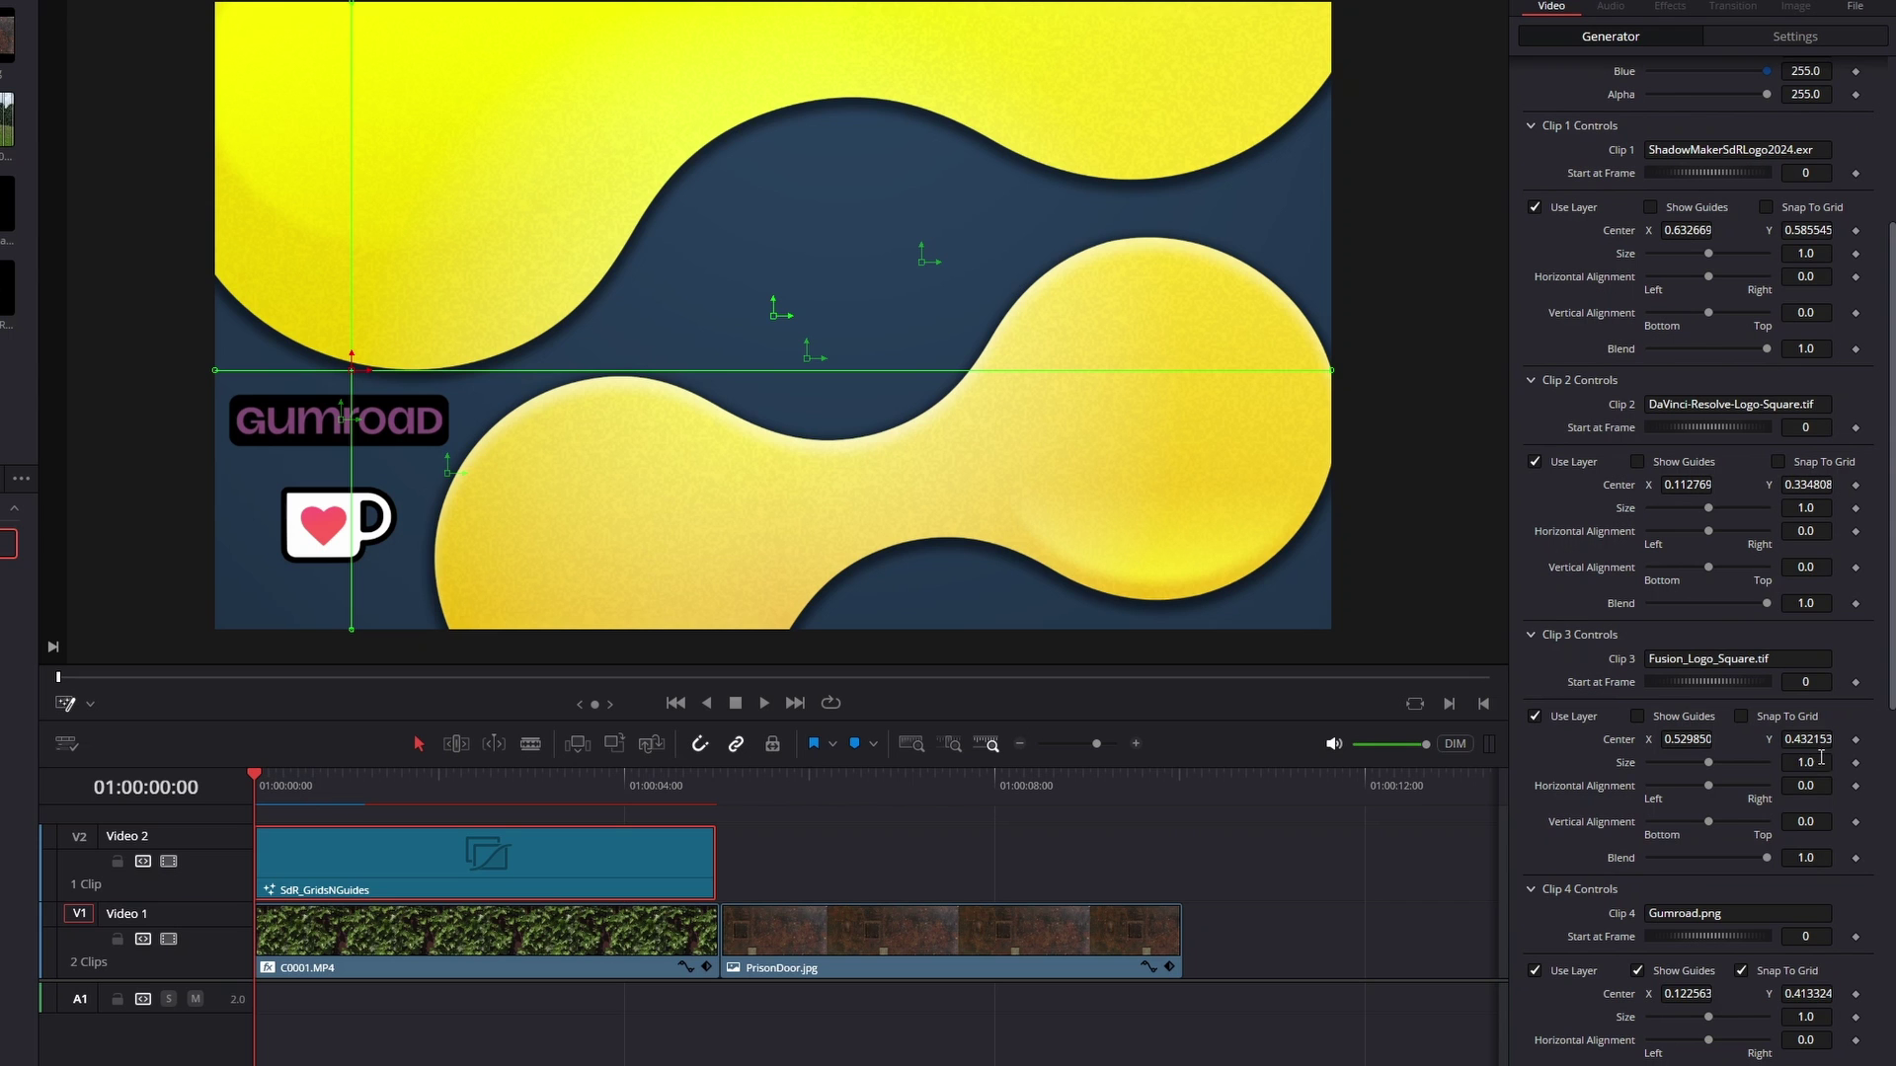
left_click_drag(1820, 757, 1702, 757)
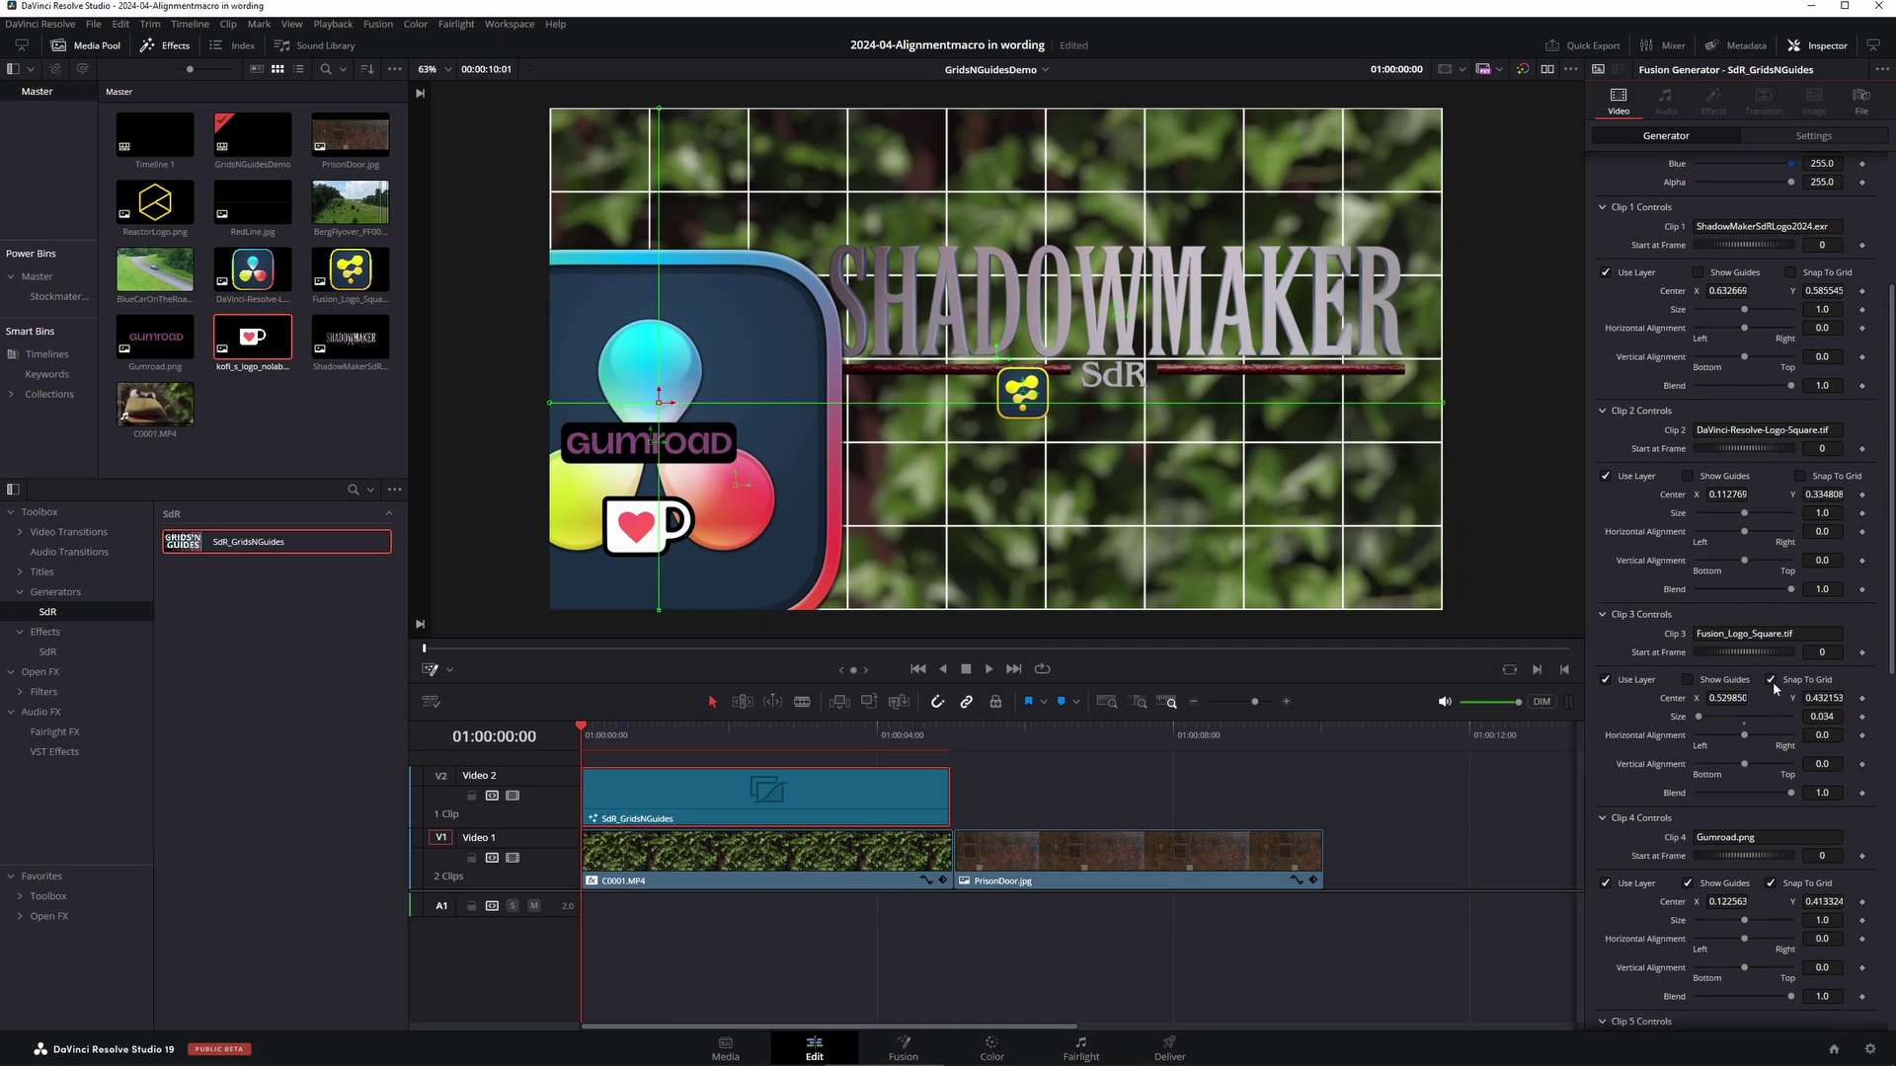
left_click(1772, 680)
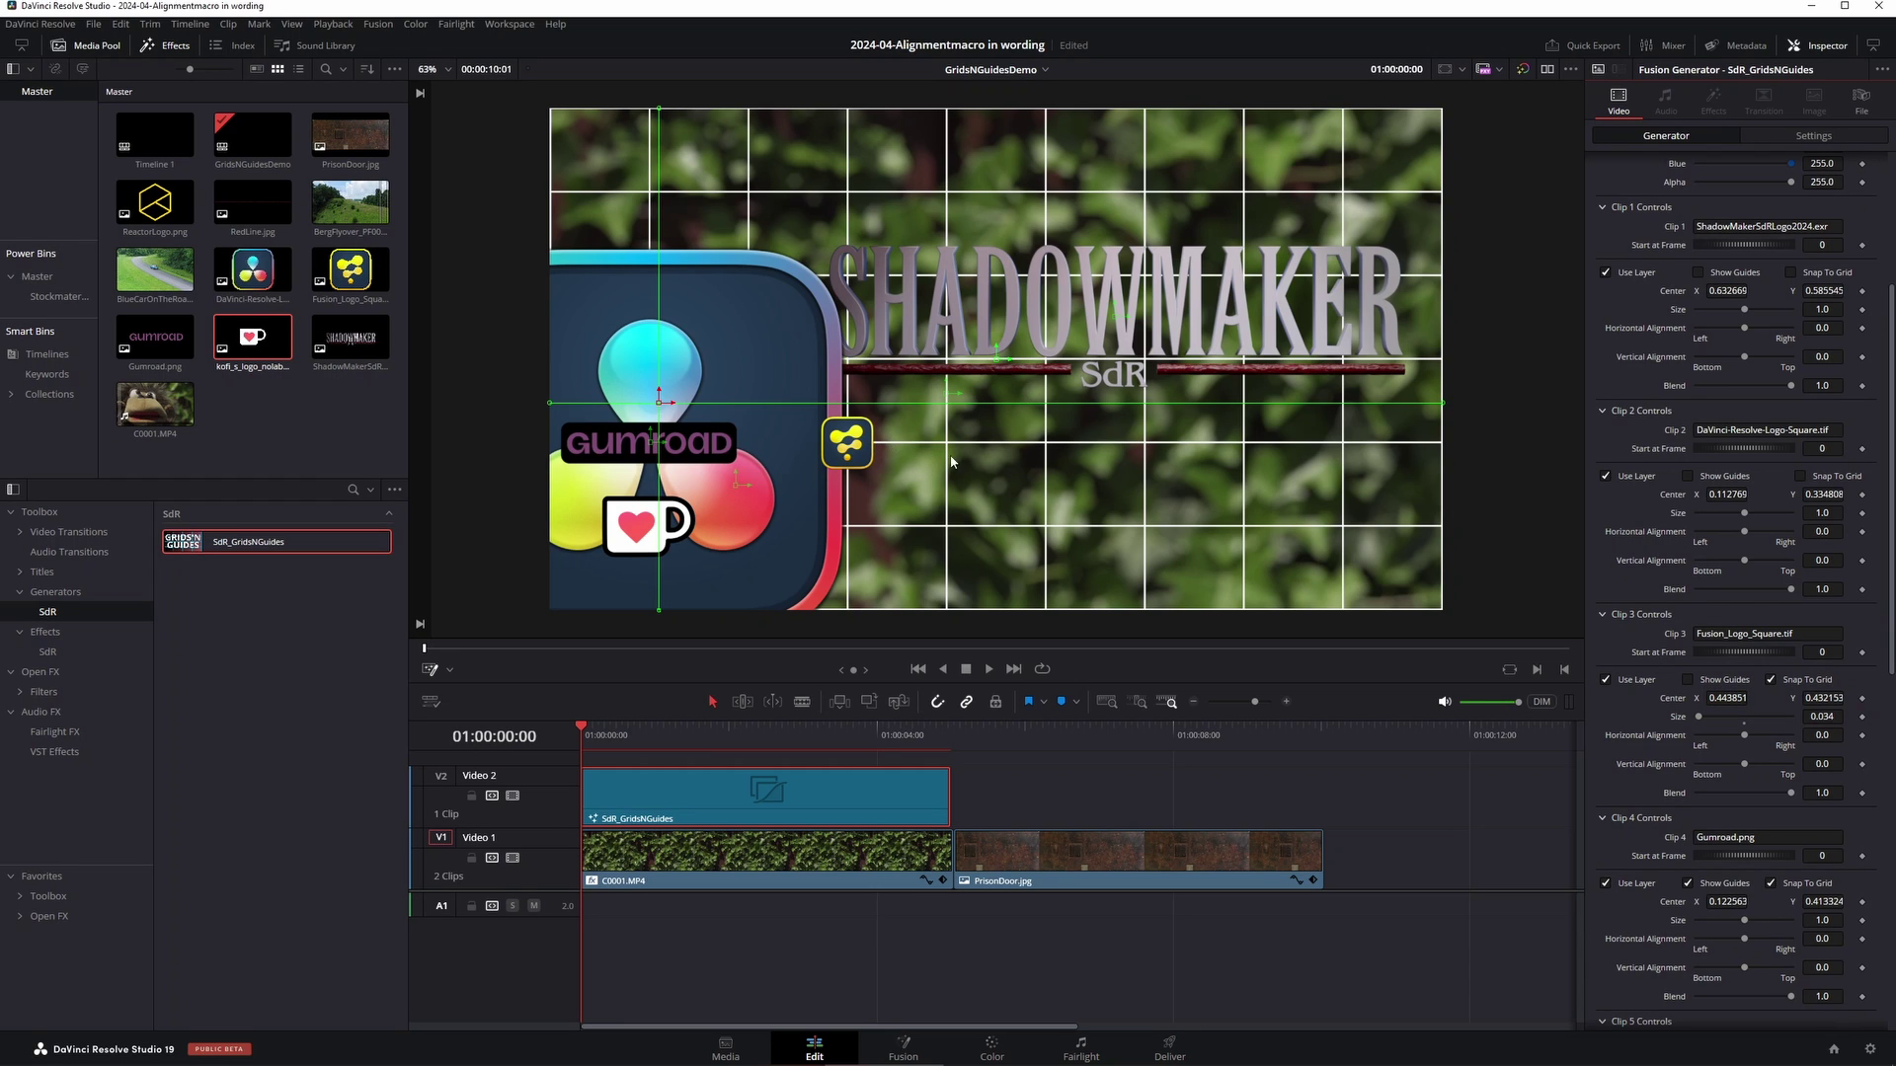
left_click(1687, 679)
left_click_drag(957, 393, 679, 357)
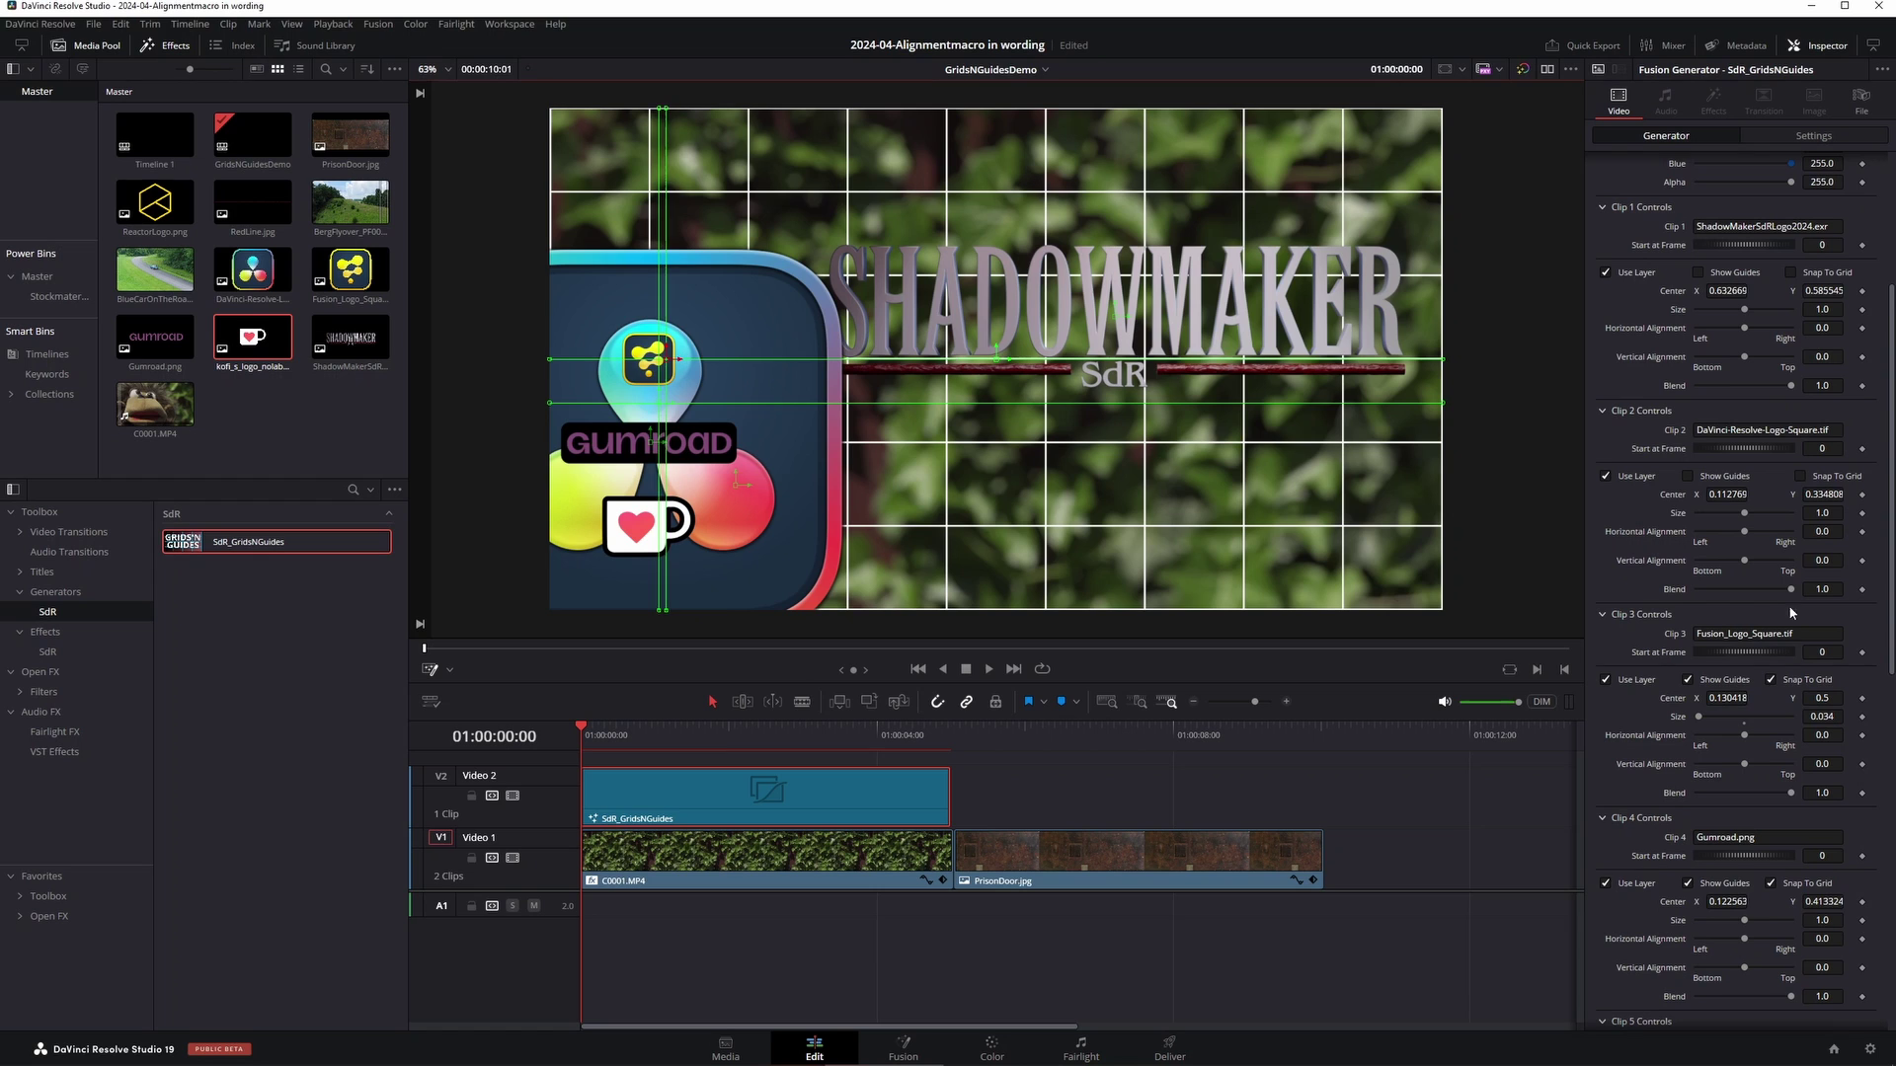
Step: Scale the DaVinci Resolve logo to about 0.184 and snap it to the grid above the Fusion logo, at about Y 0.73
left_click_drag(1835, 514, 1876, 496)
left_click(1800, 476)
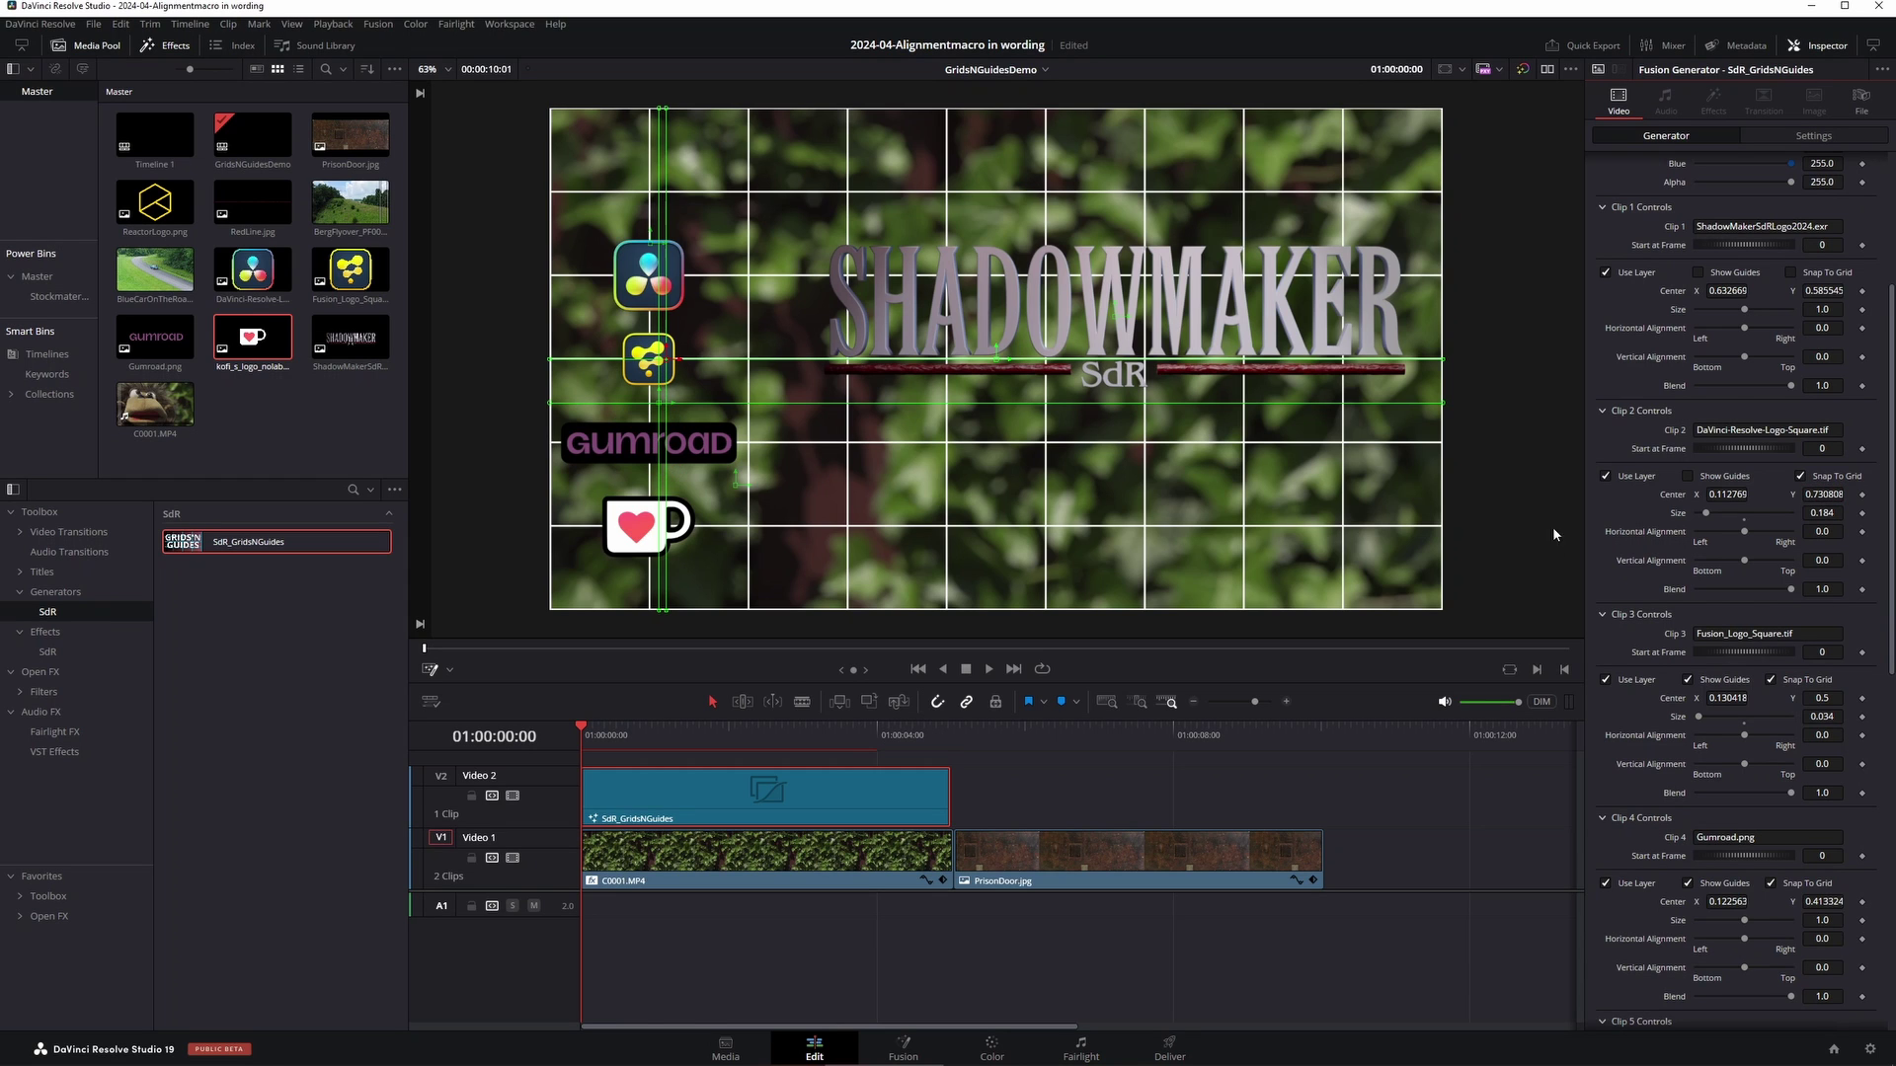
Step: Scale the ShadowMaker logo to about 0.303 and, with guides and grid snapping enabled, position it at about X 0.13, Y 0.86
left_click(1833, 310)
type("0.63")
key("Return")
left_click(1790, 273)
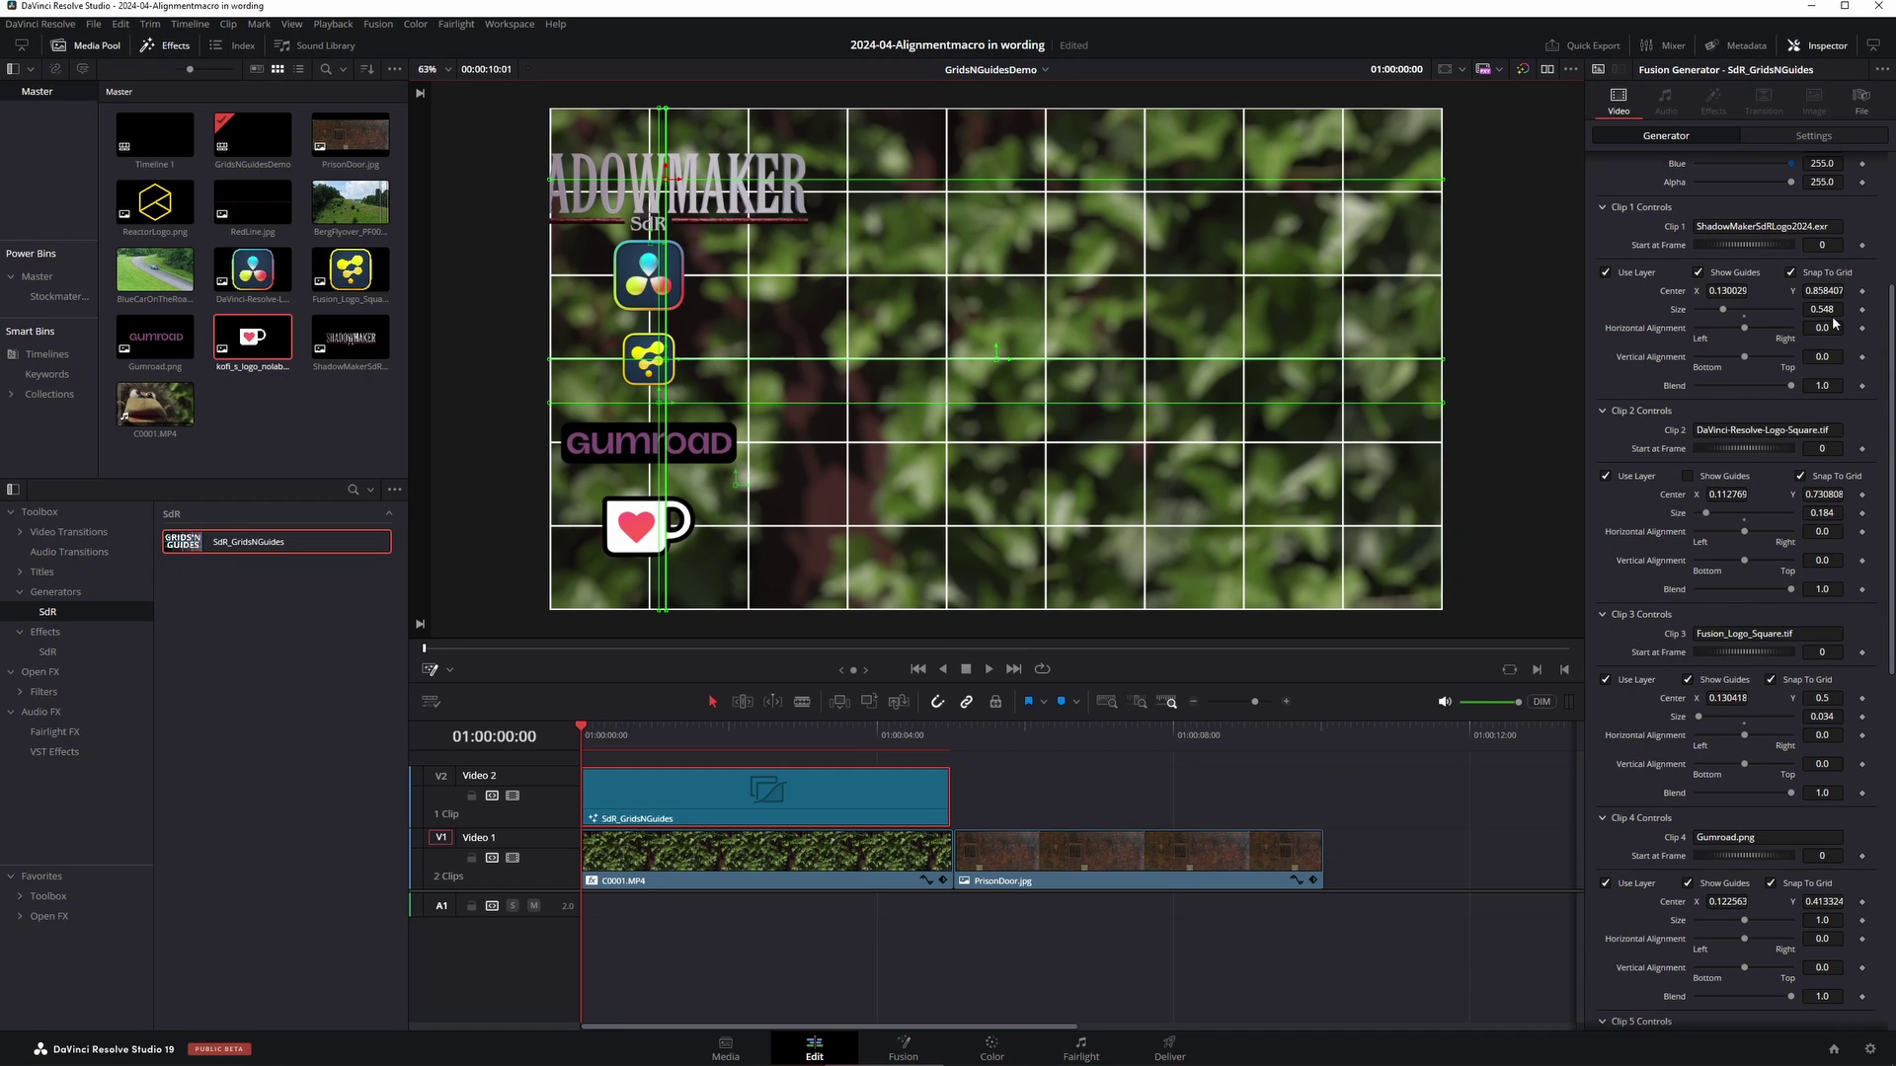
left_click_drag(1832, 311, 1755, 311)
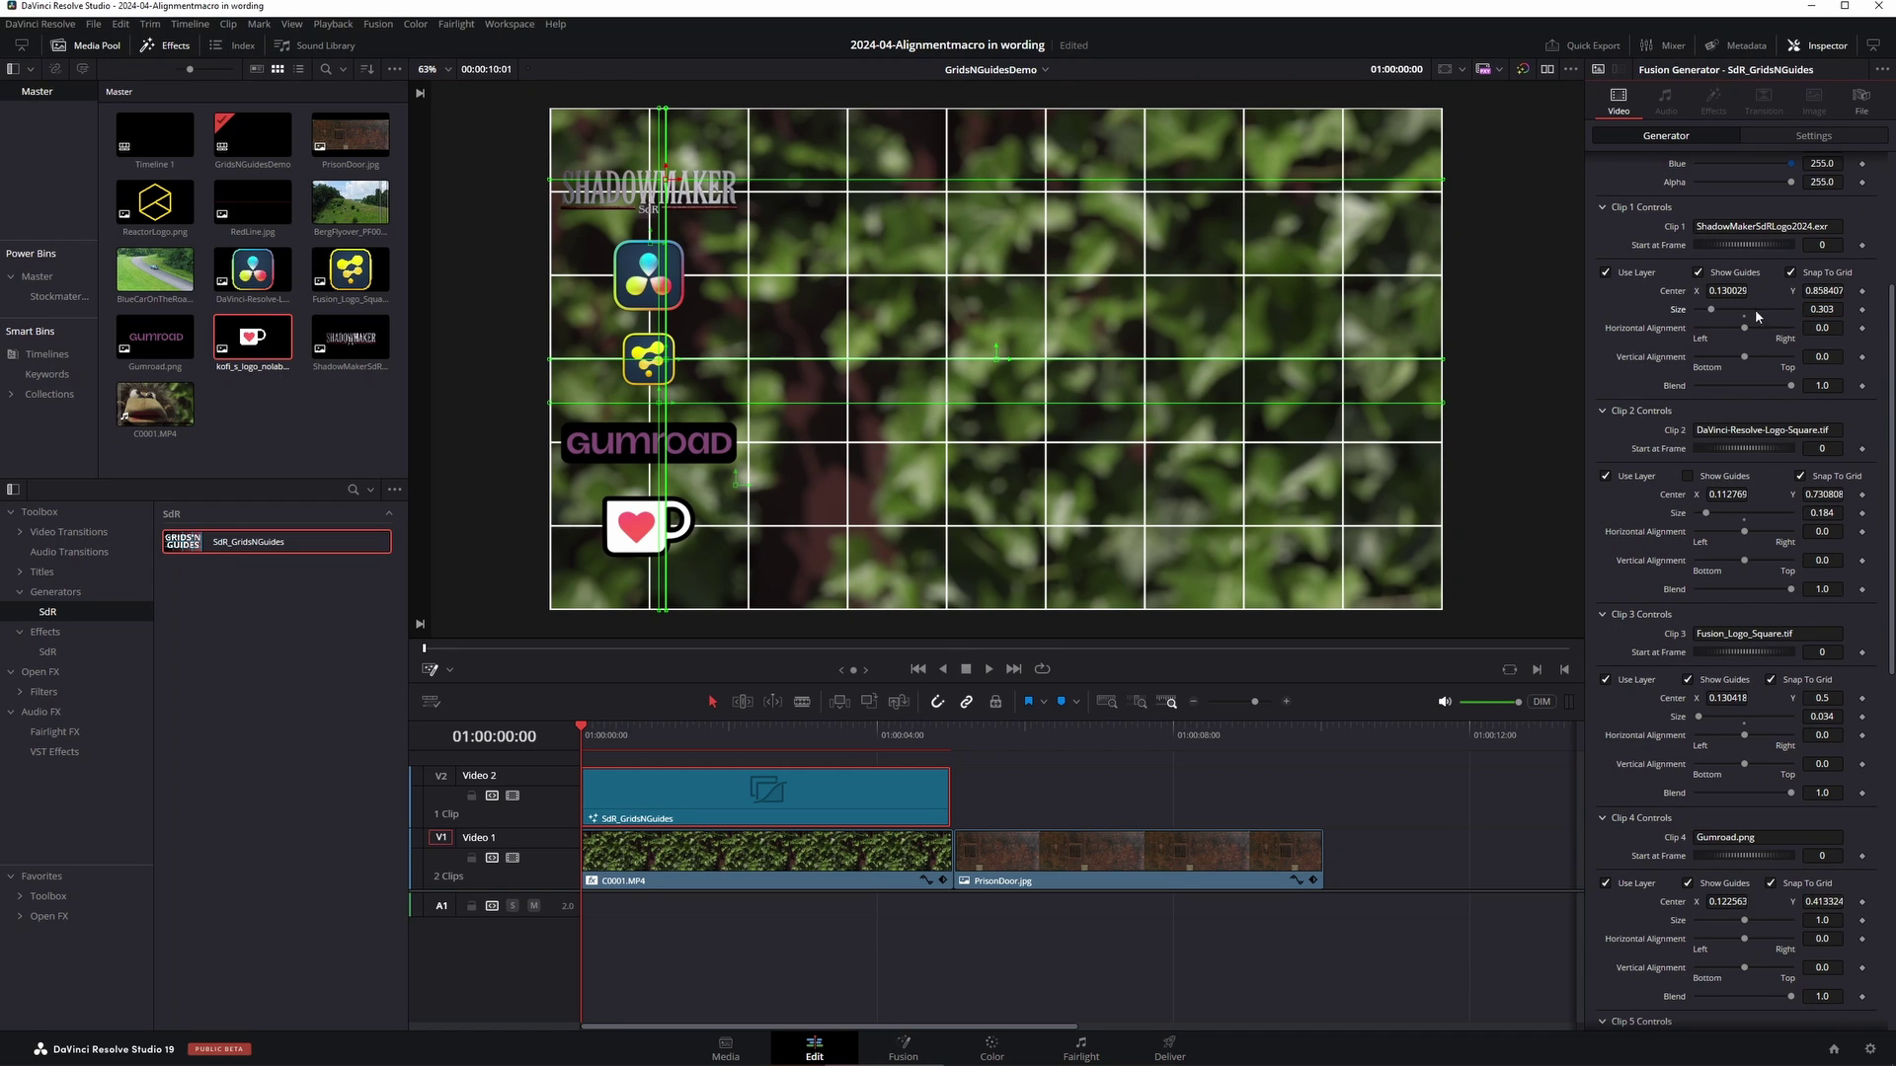
Step: Turn off the guides for the ShadowMaker, Fusion and Gumroad logos and hide the grid
left_click(1697, 272)
left_click(1688, 681)
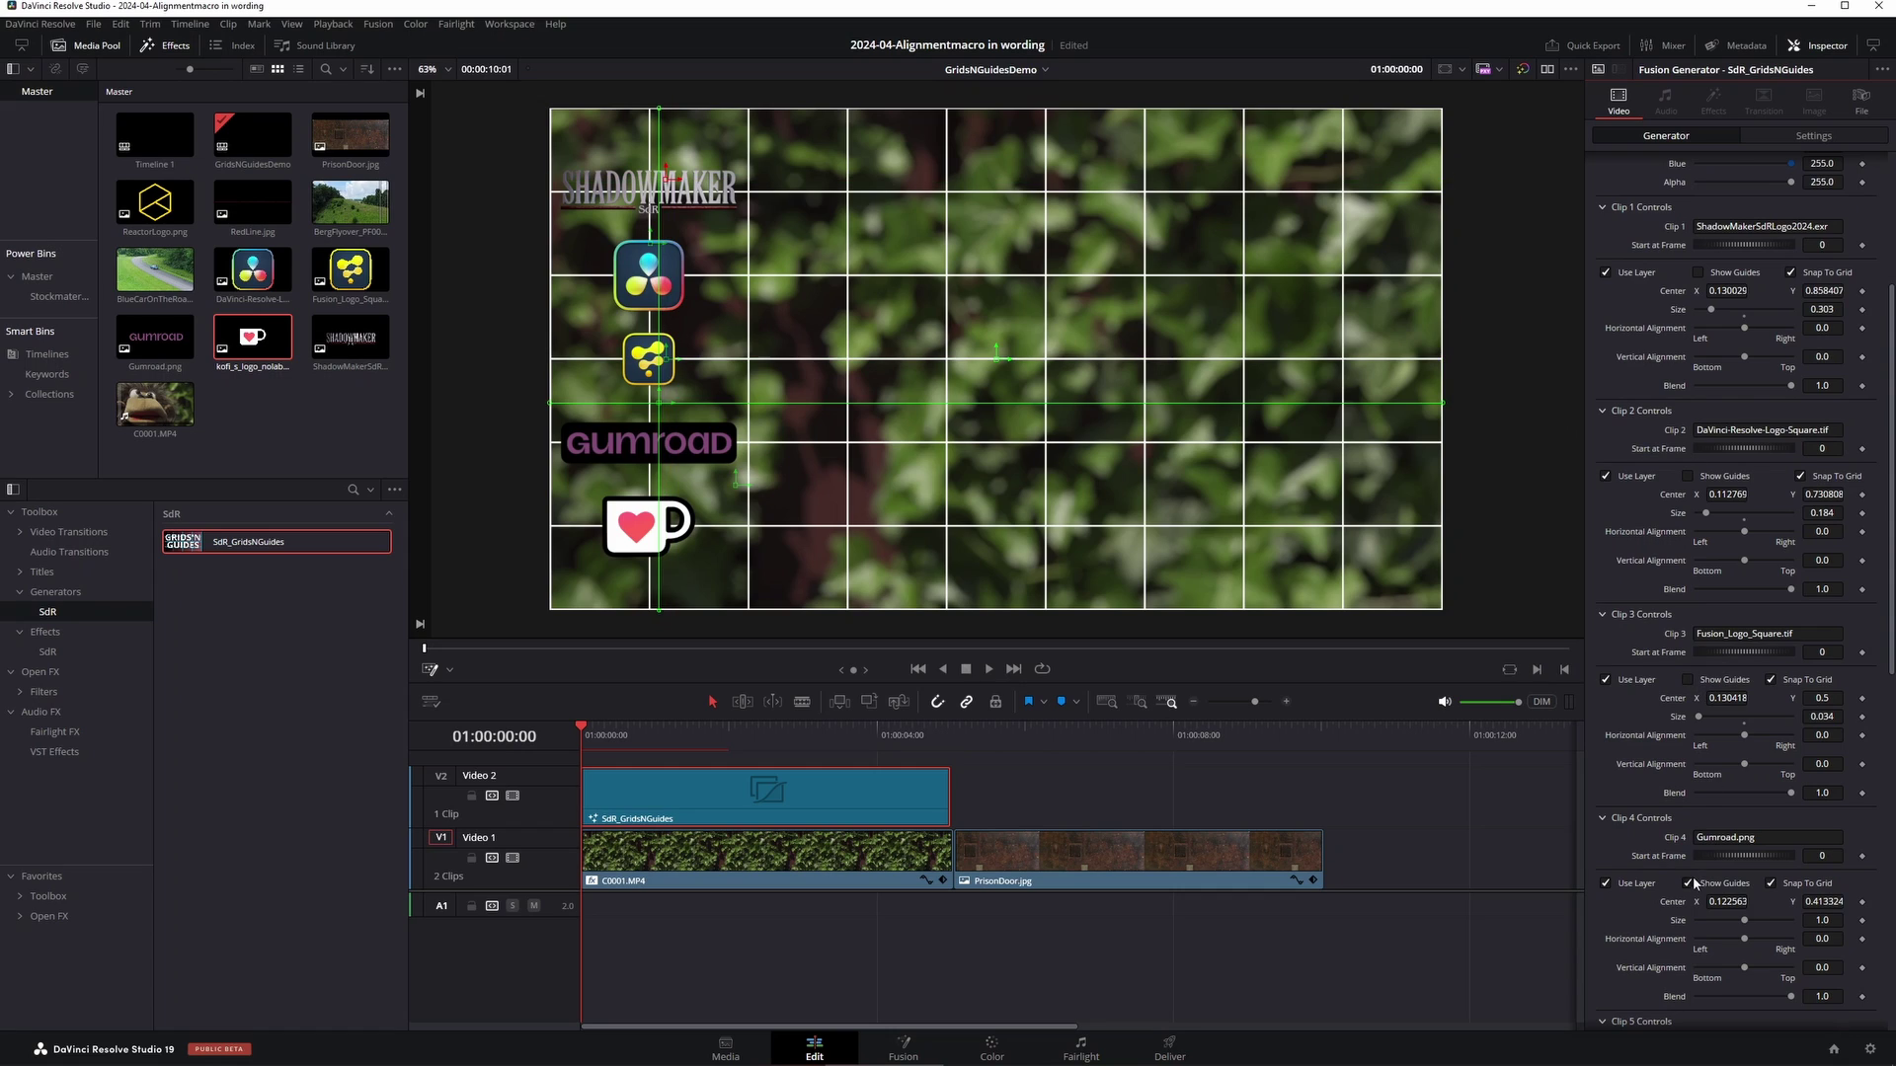
scroll(1733, 395, "up", 5)
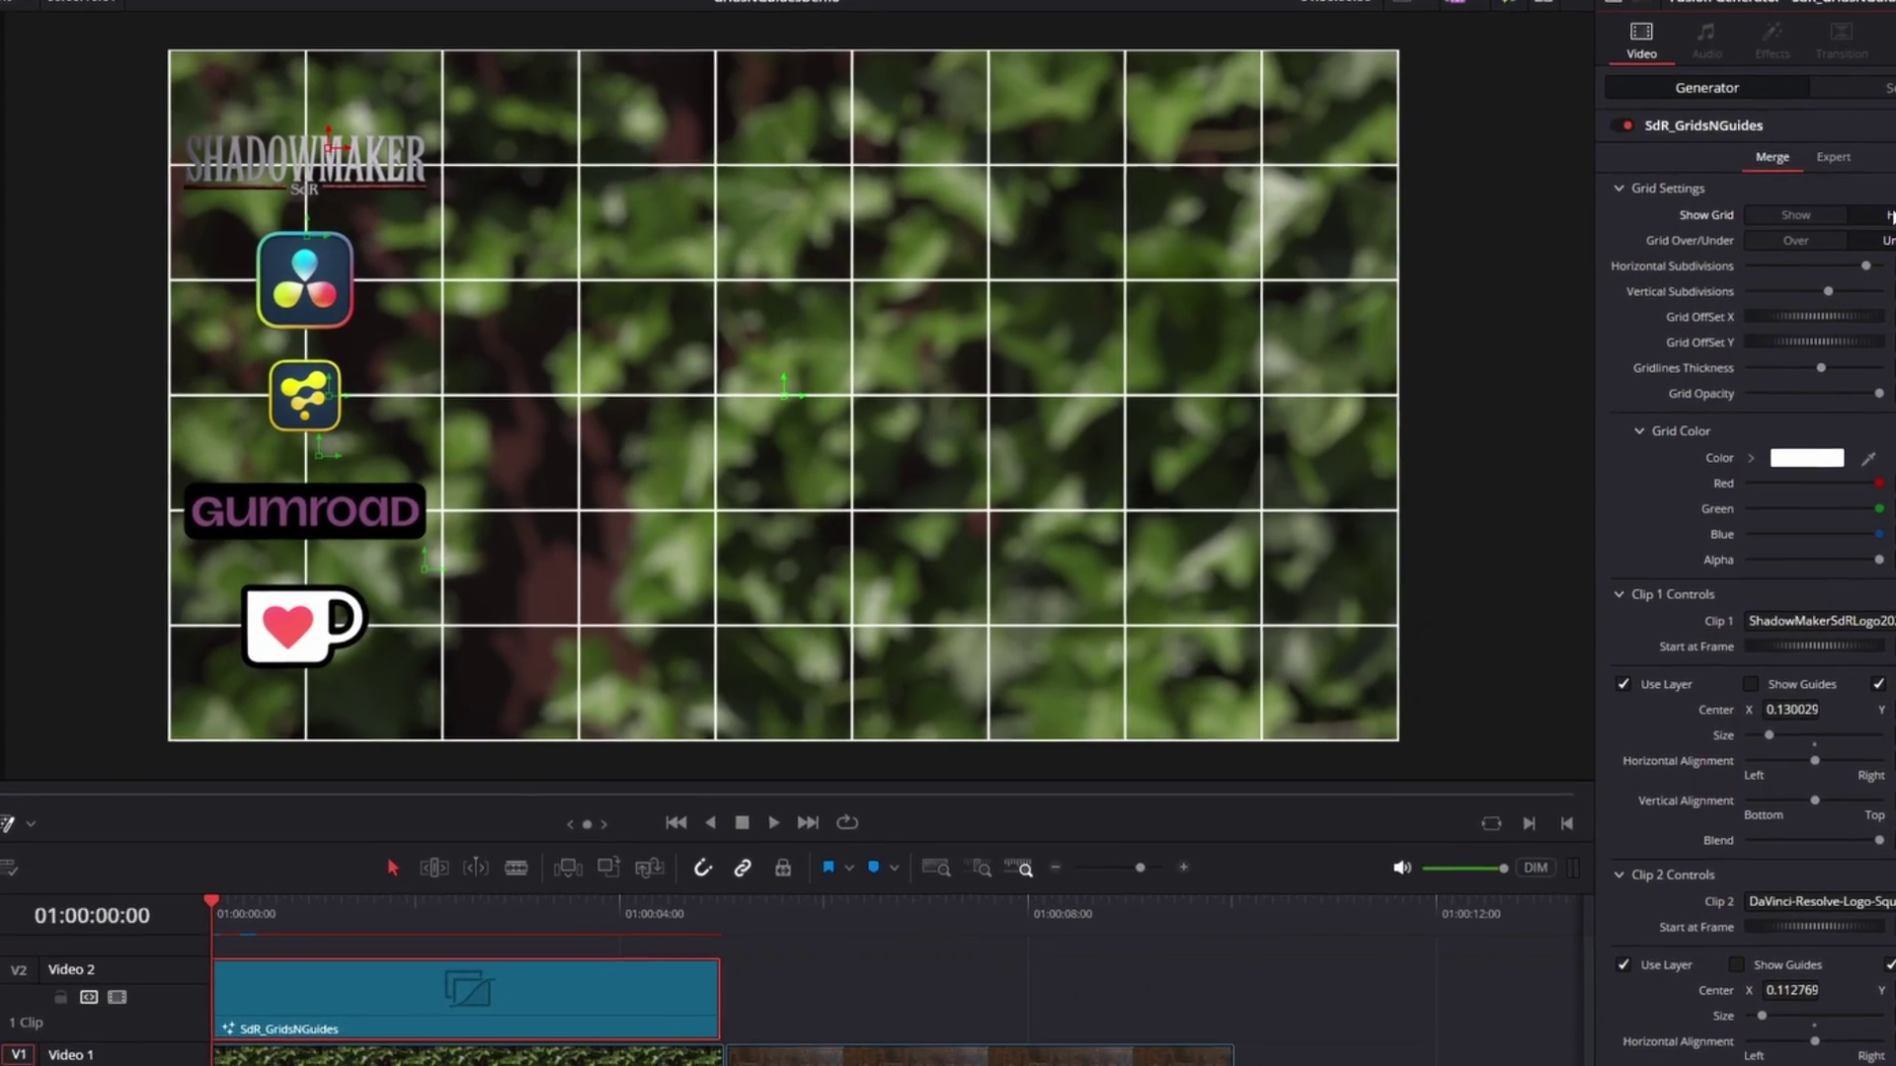
left_click(1780, 243)
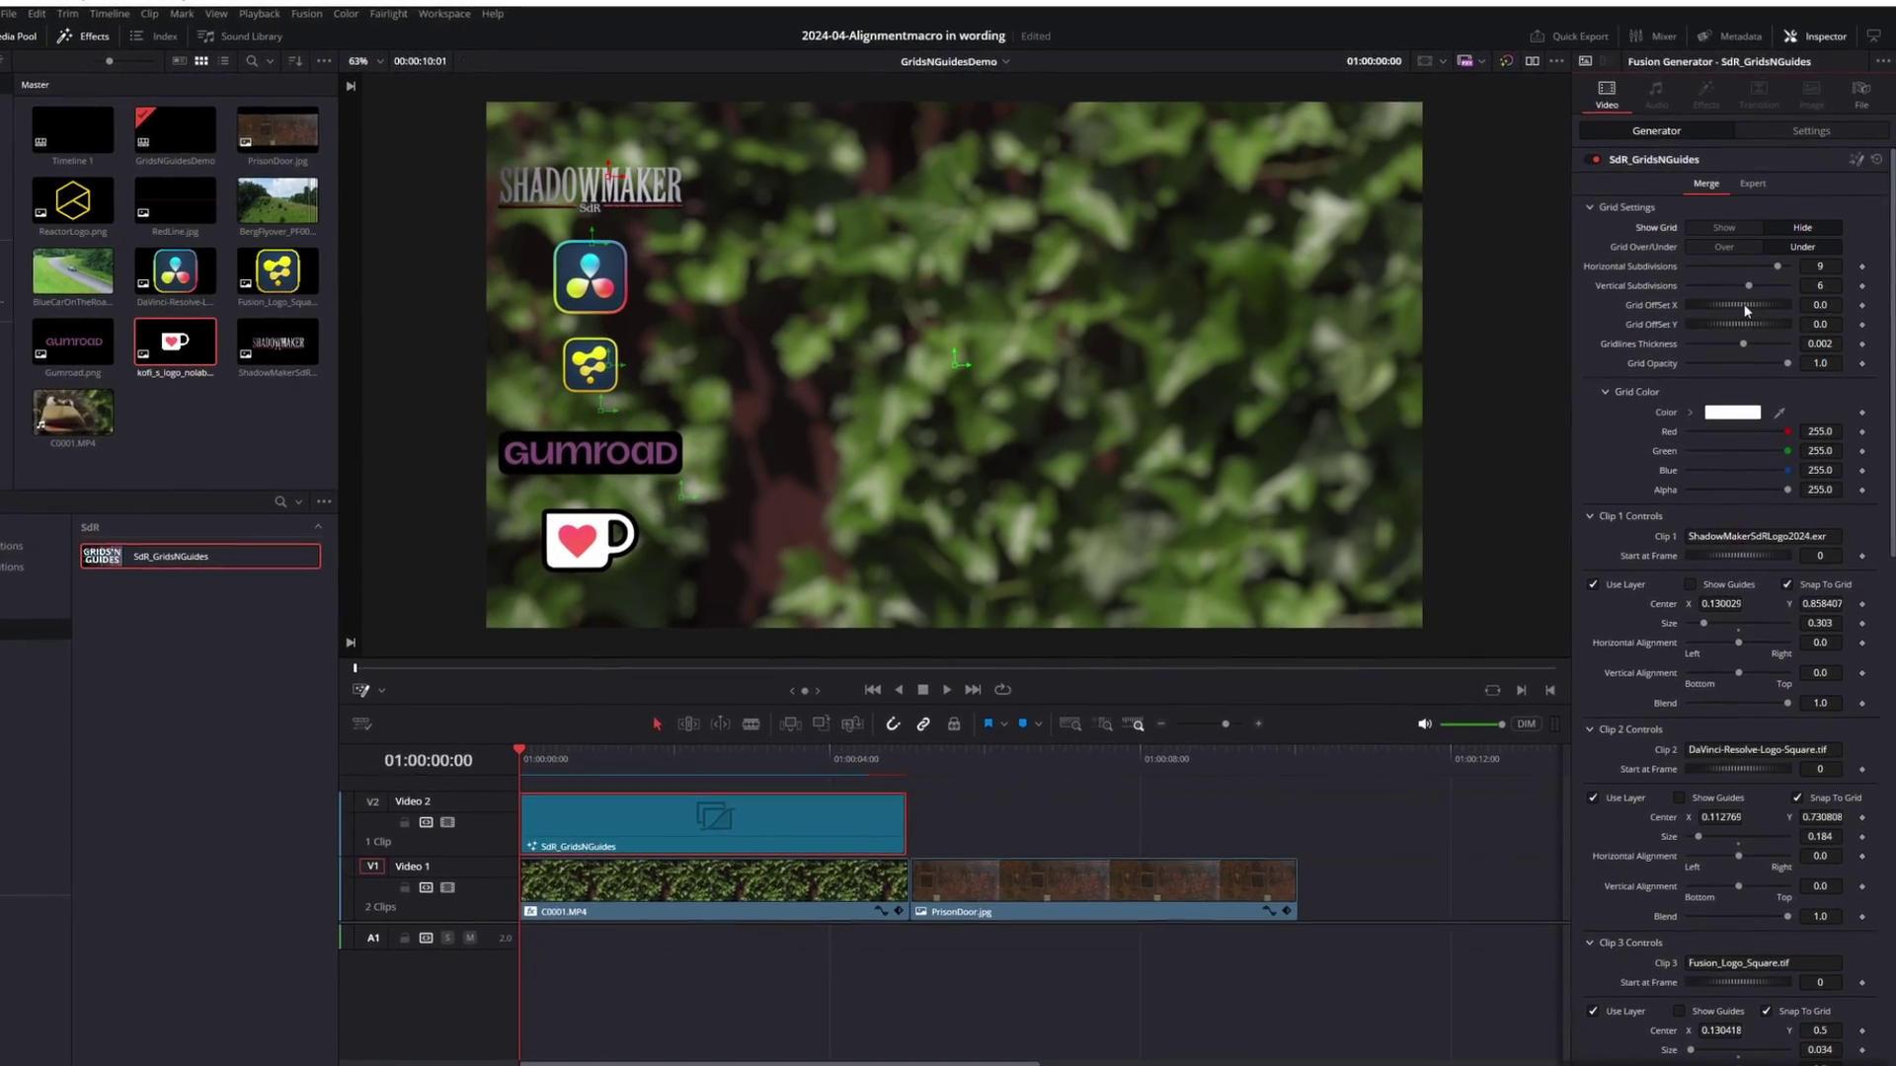
Step: Try shifting the hidden grid's X and Y offsets, and return both to 0.0
left_click_drag(1746, 305, 1616, 340)
left_click(1716, 326)
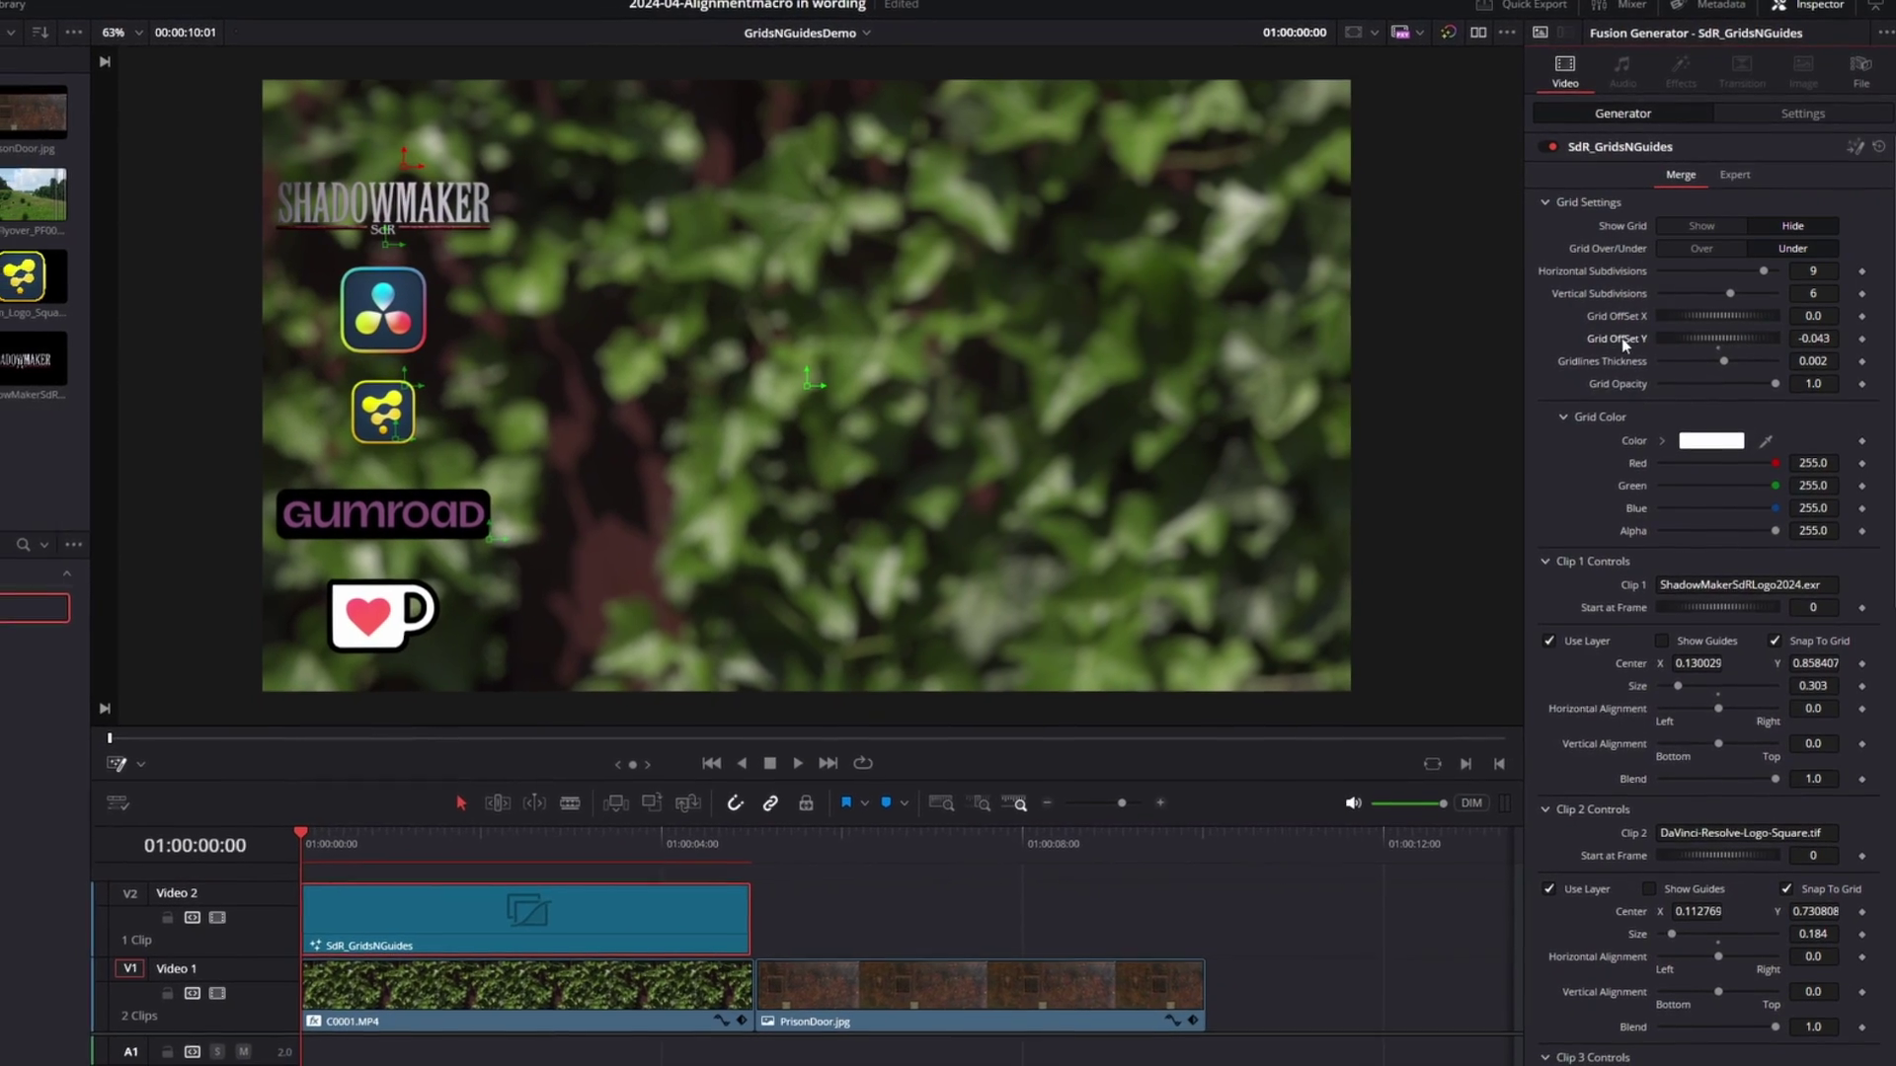
double_click(1622, 338)
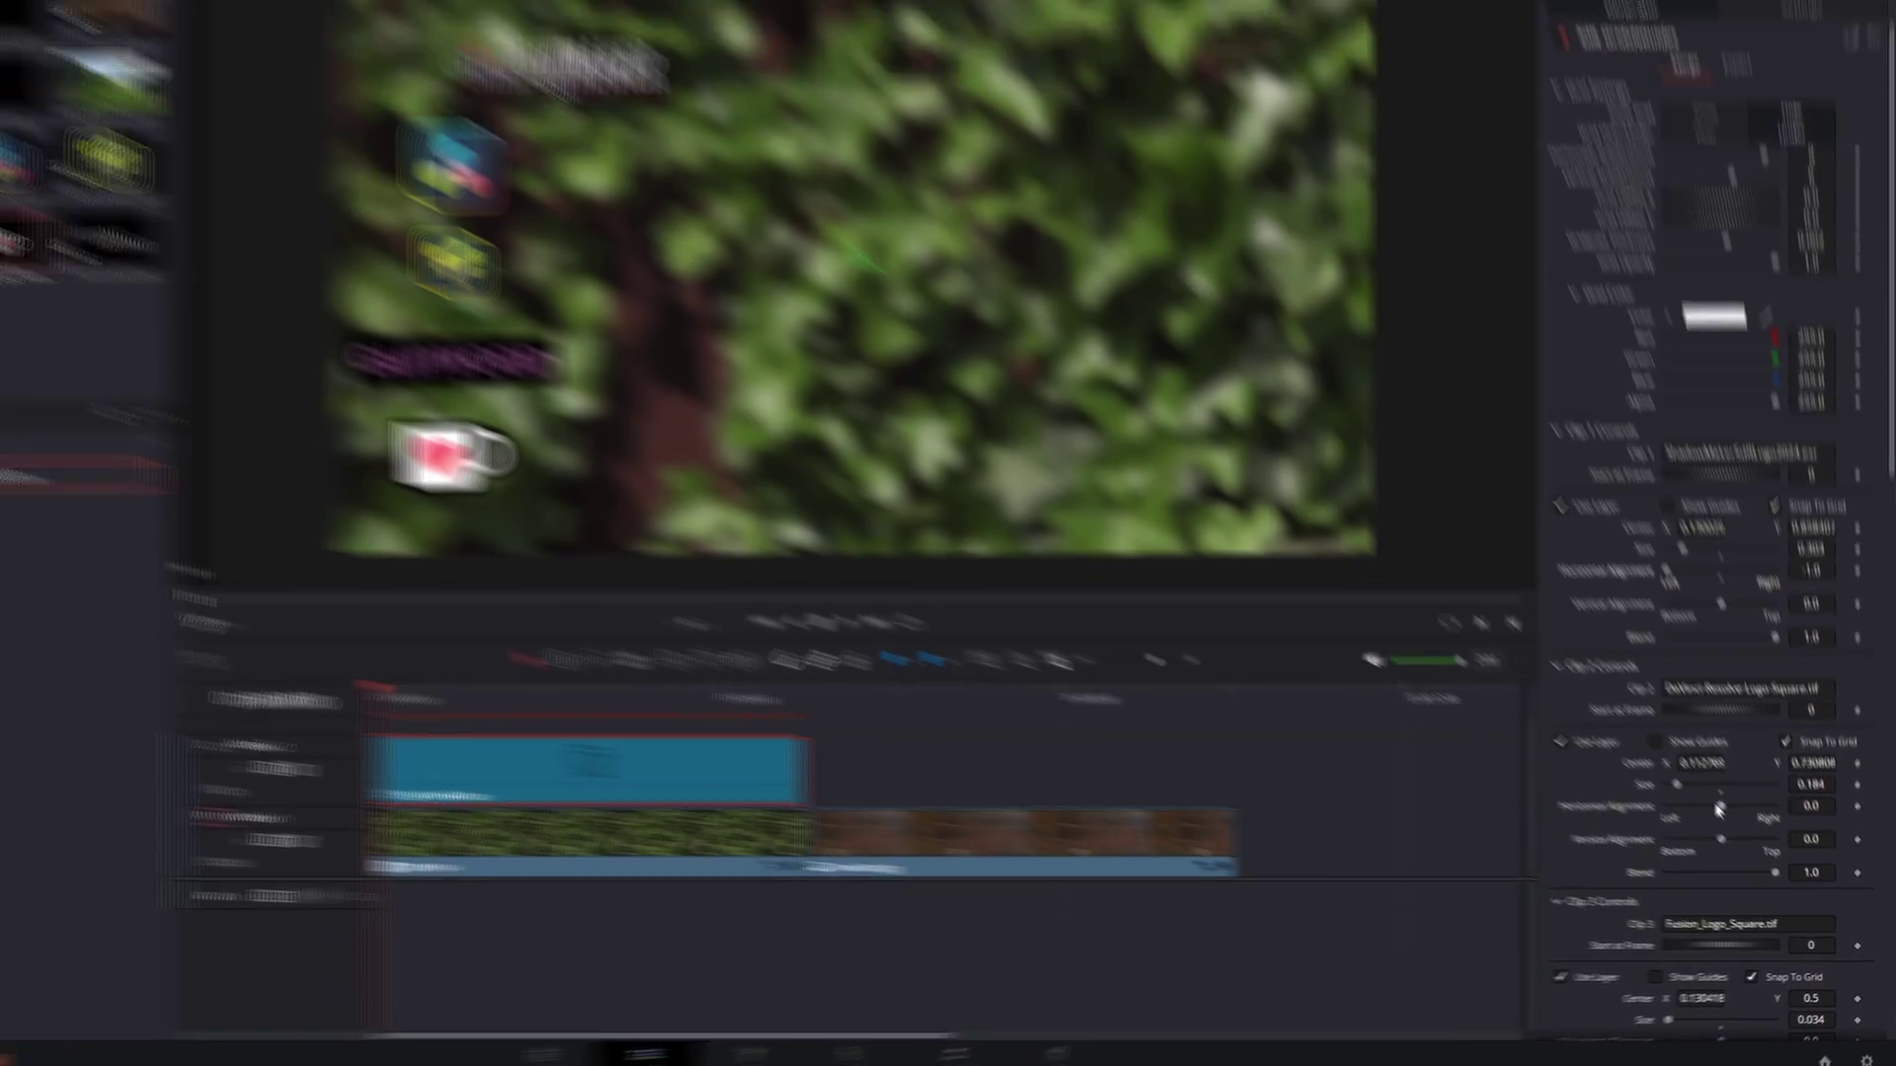
Step: Left-align the ShadowMaker, DaVinci Resolve, Fusion, Gumroad and Ko-fi logos by setting each layer's Horizontal Alignment to -1.0
left_click_drag(1742, 835, 1706, 837)
left_click_drag(1526, 694, 1505, 692)
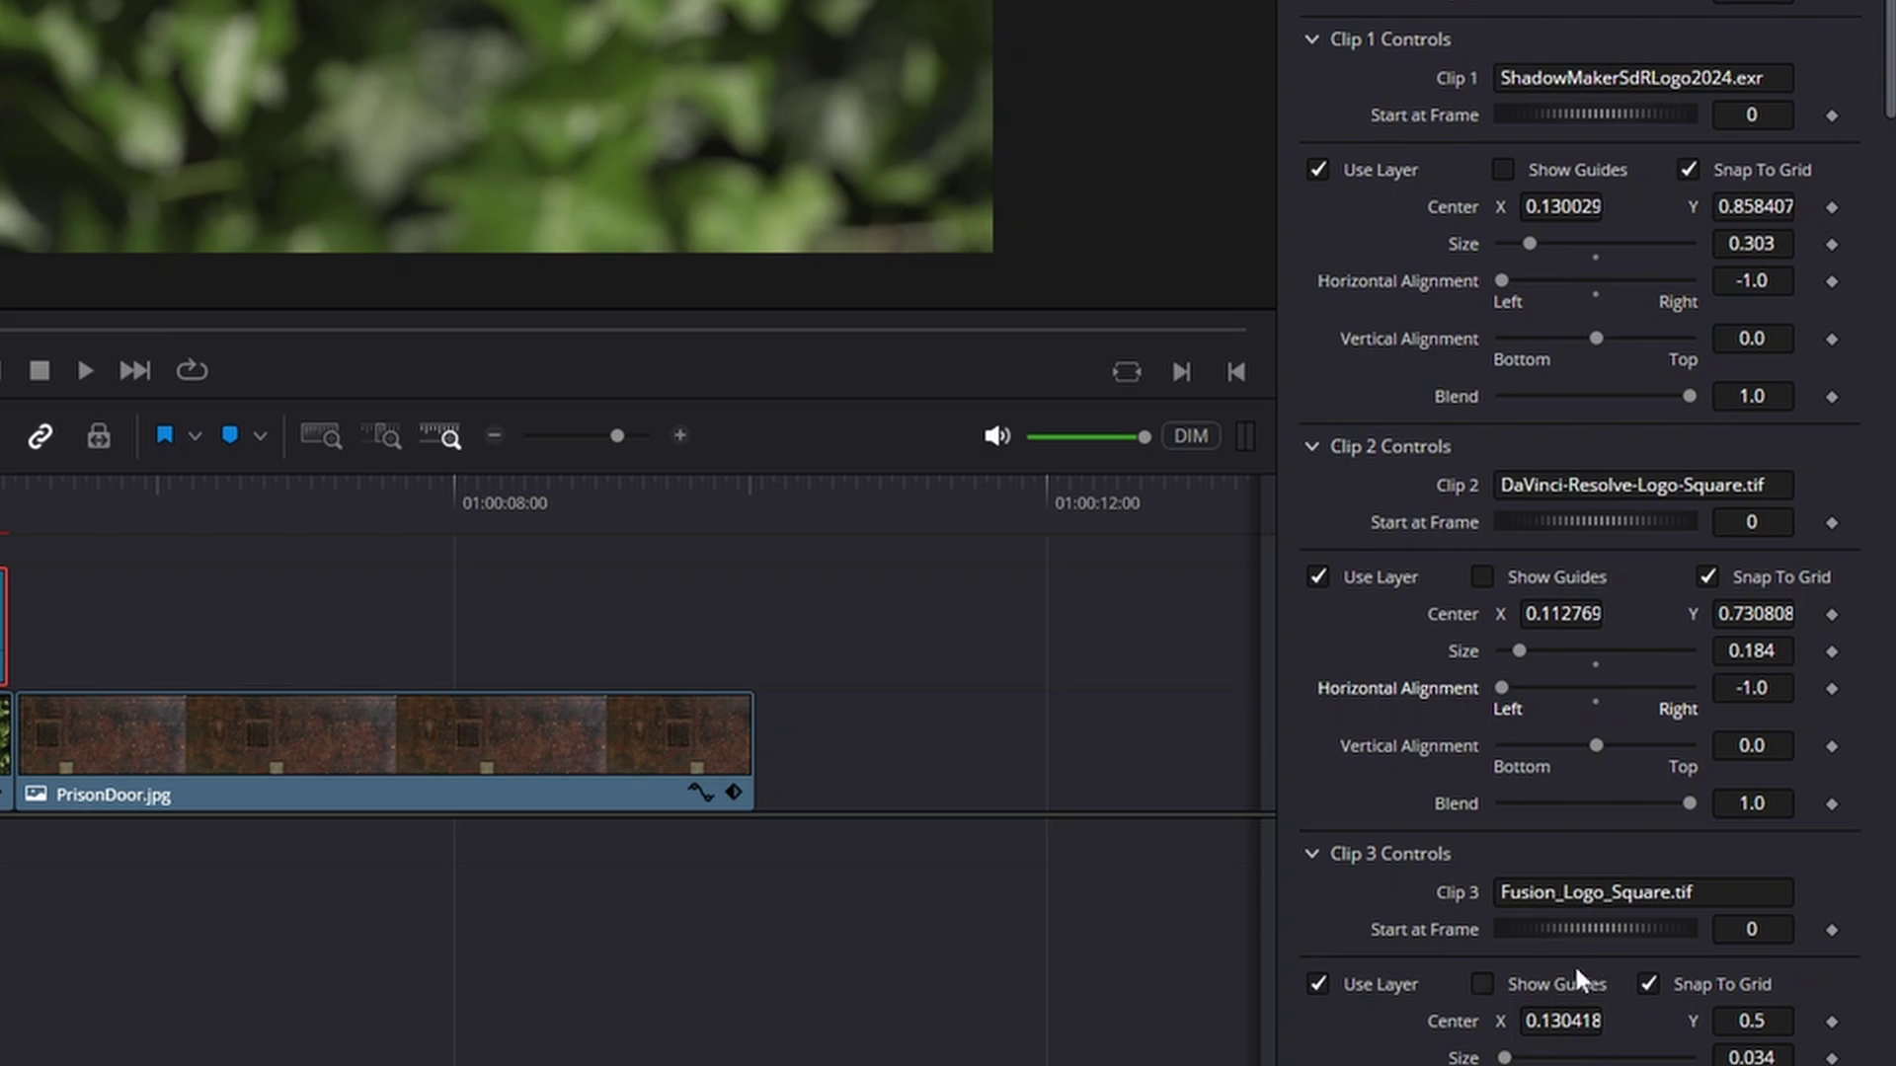
scroll(1576, 919, "down", 3)
scroll(1641, 832, "down", 6)
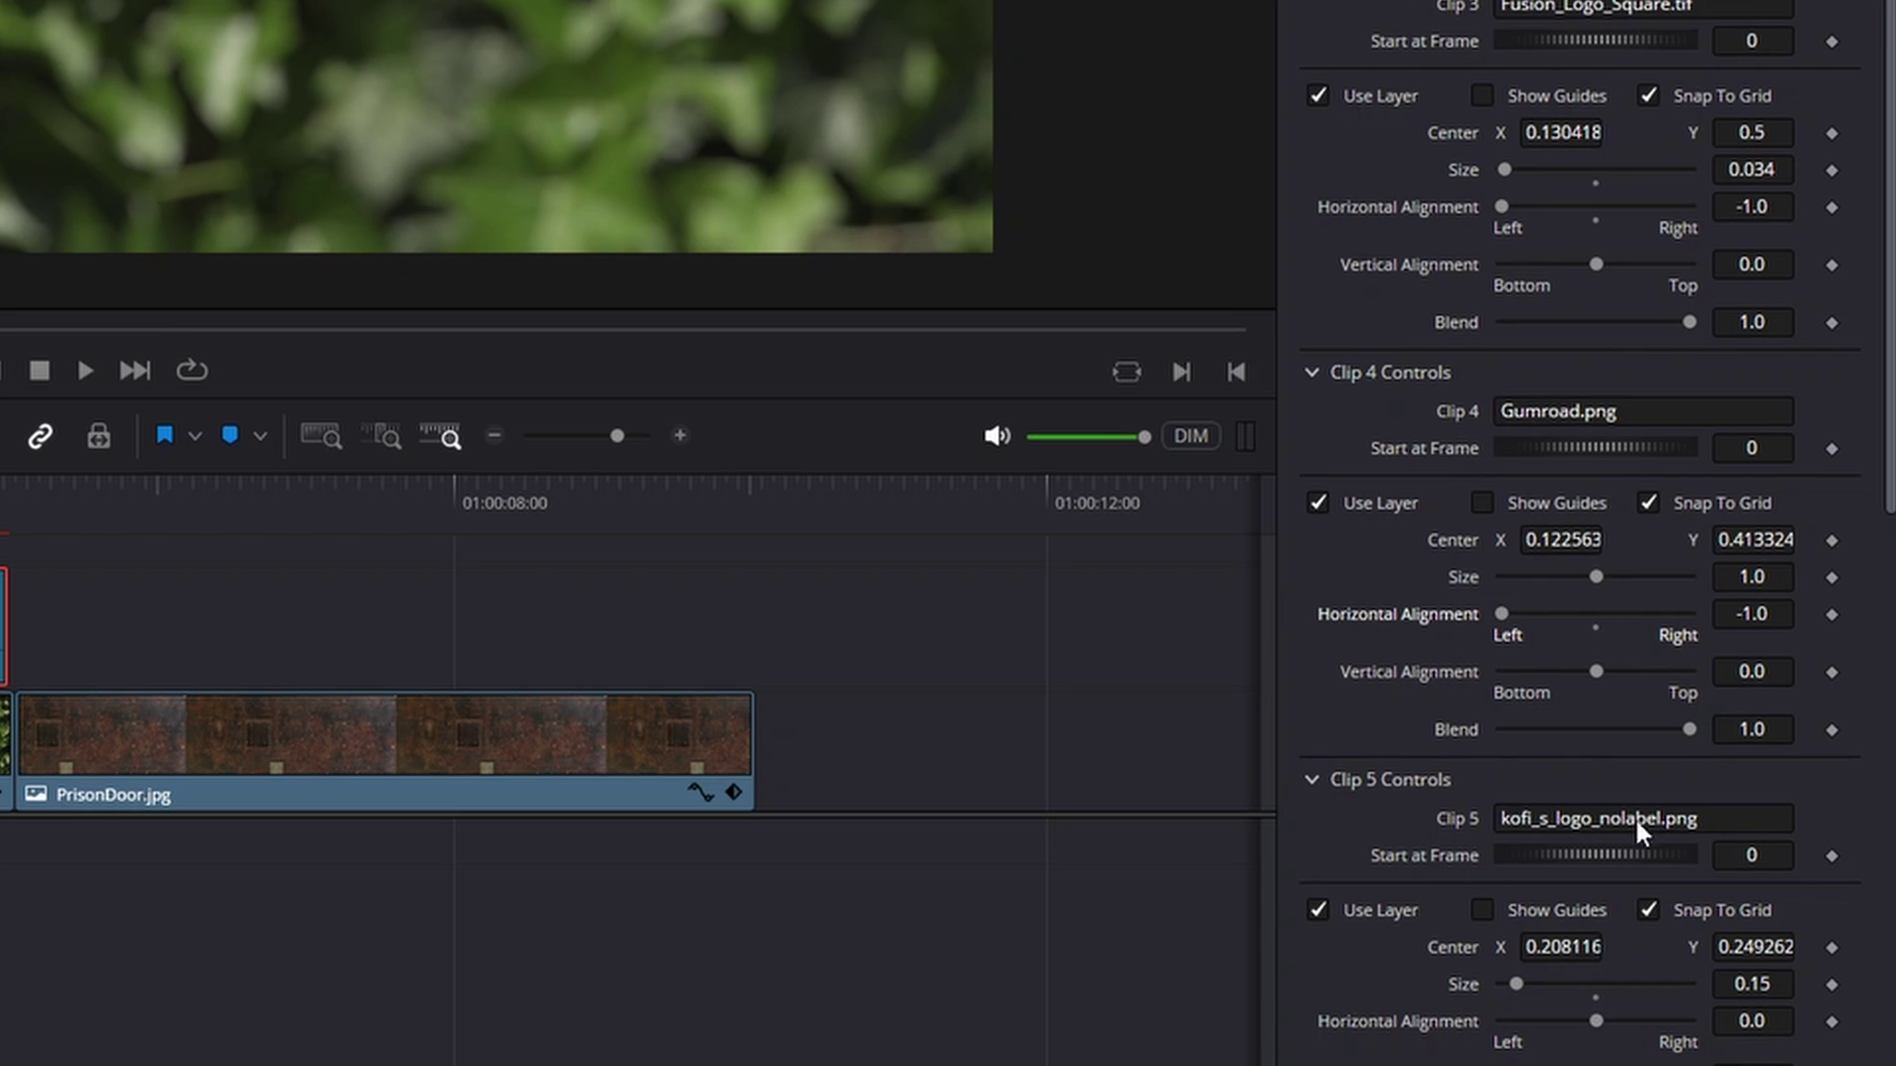
scroll(1621, 909, "down", 3)
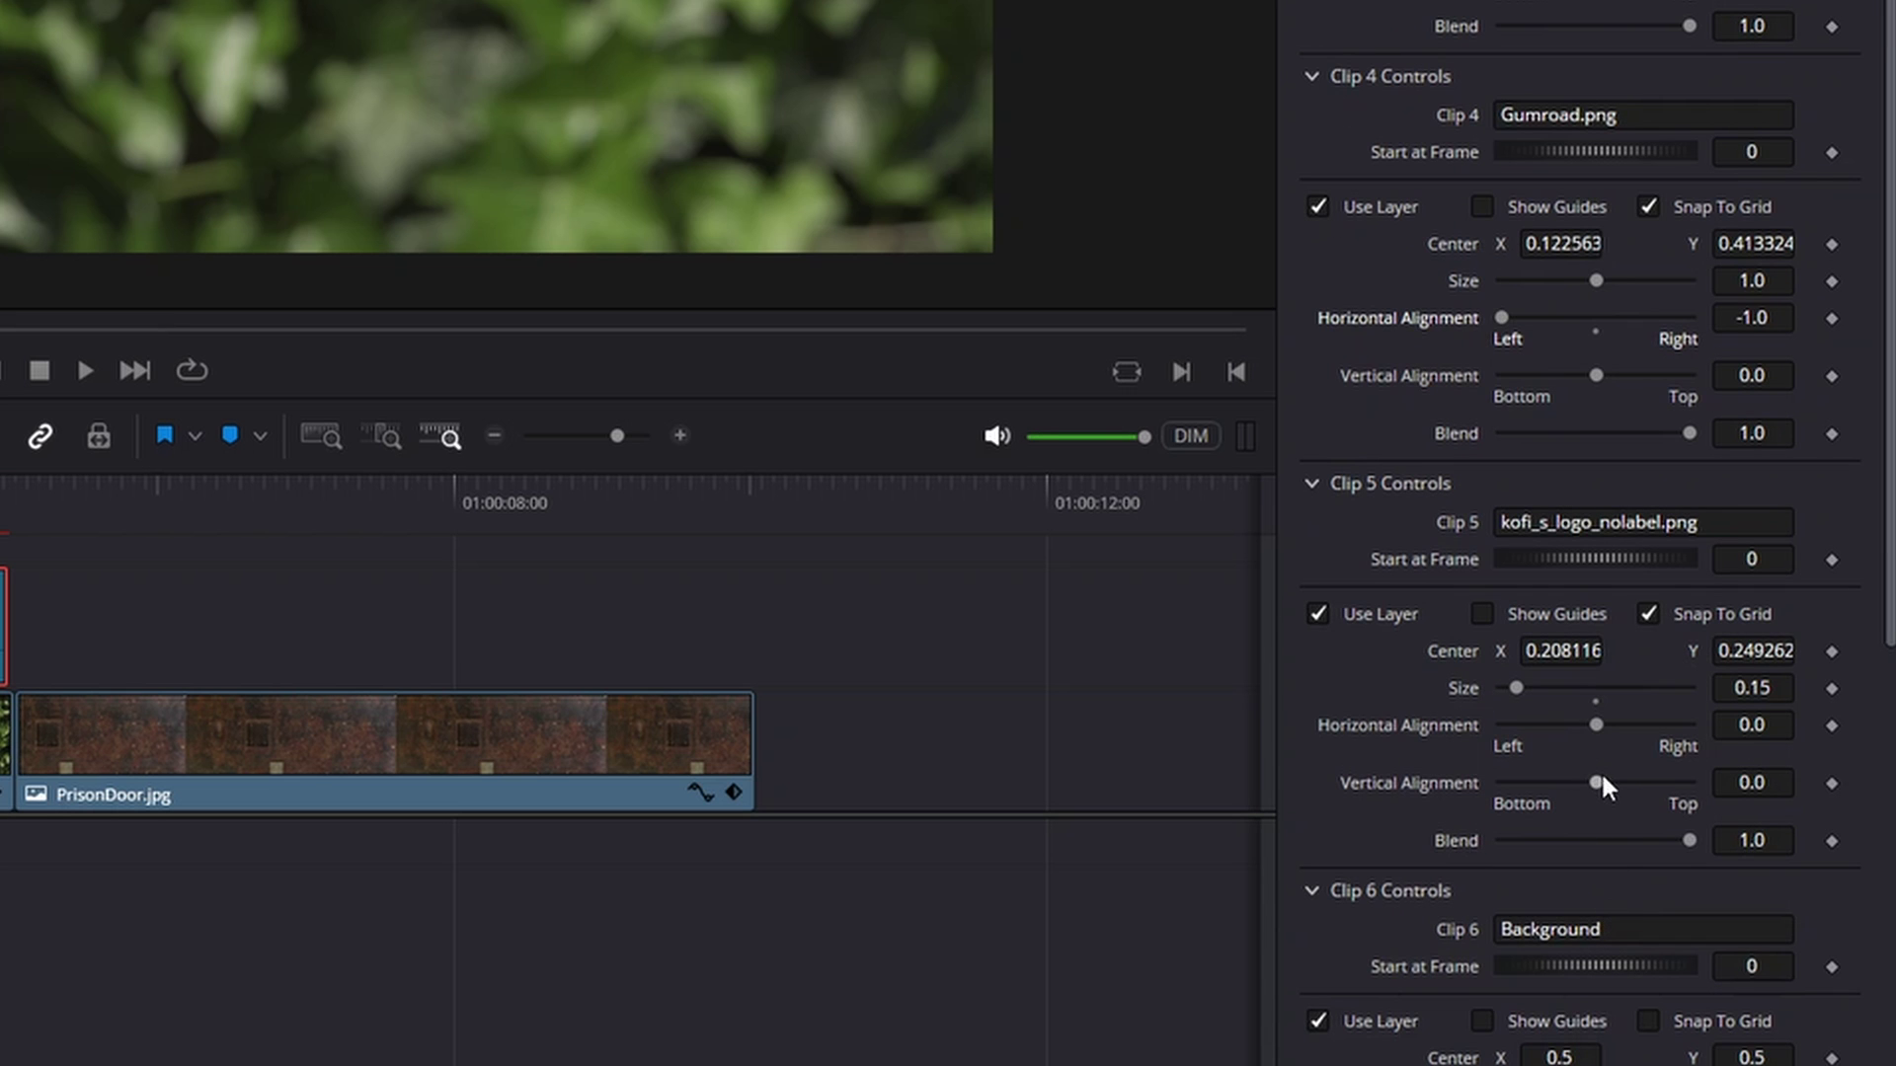
left_click_drag(1594, 726, 1502, 725)
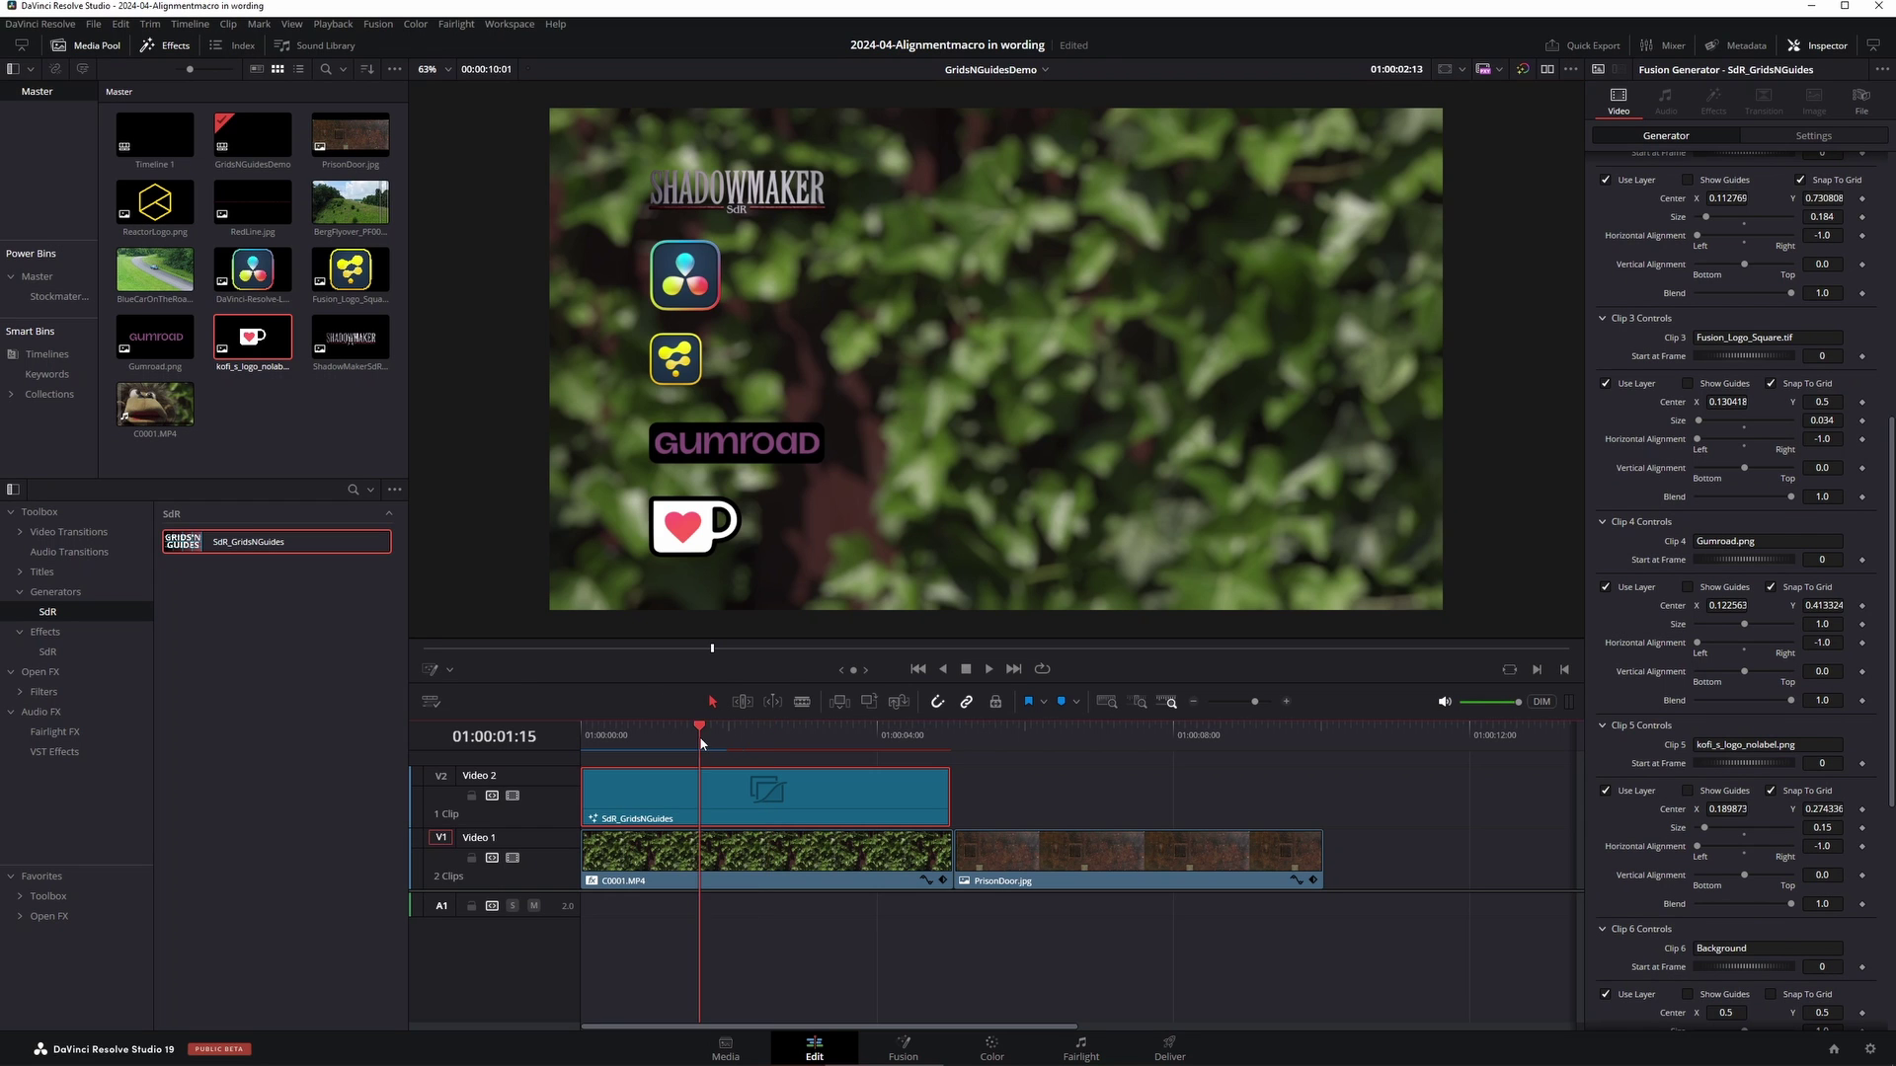
Step: Rearrange the DaVinci Resolve, Fusion, Gumroad and Ko-fi logos into a row beside ShadowMaker, snapped to the grid's upper line
key("Home")
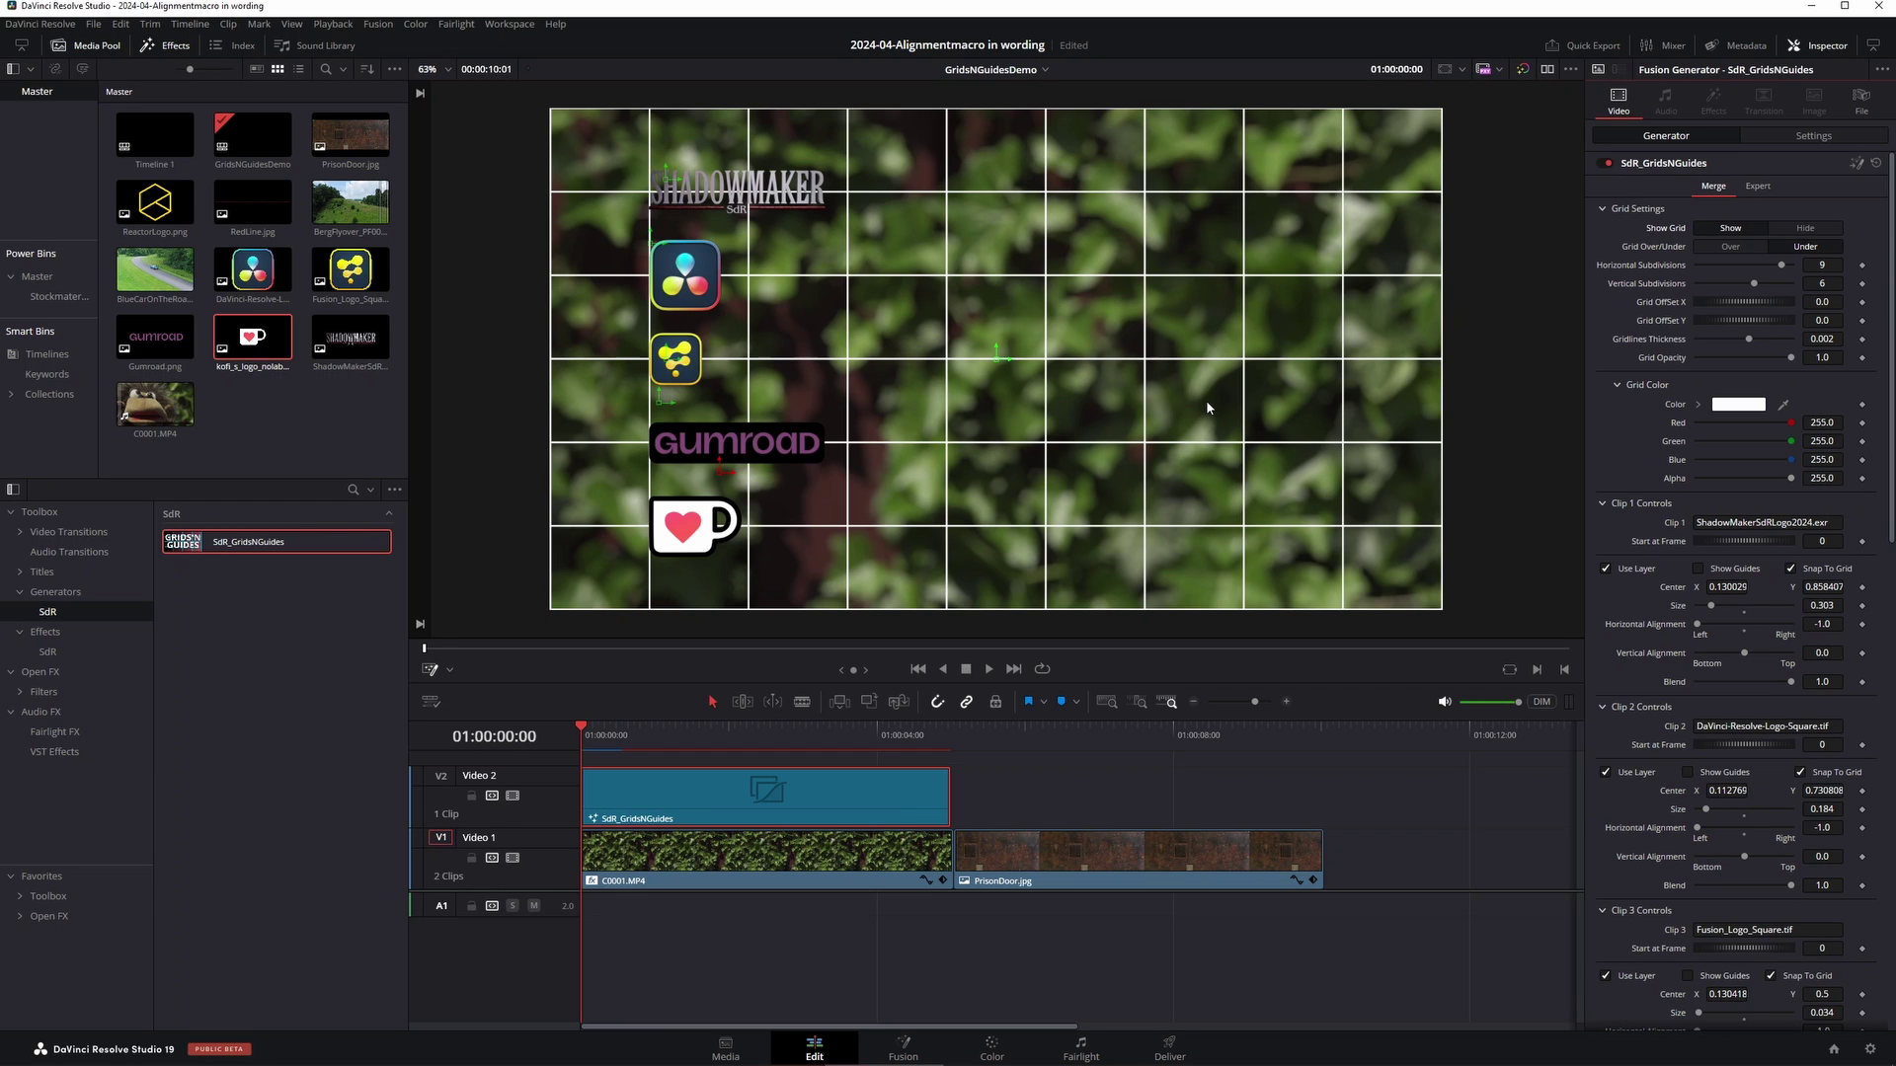
scroll(1743, 664, "down", 1)
left_click_drag(666, 358, 786, 253)
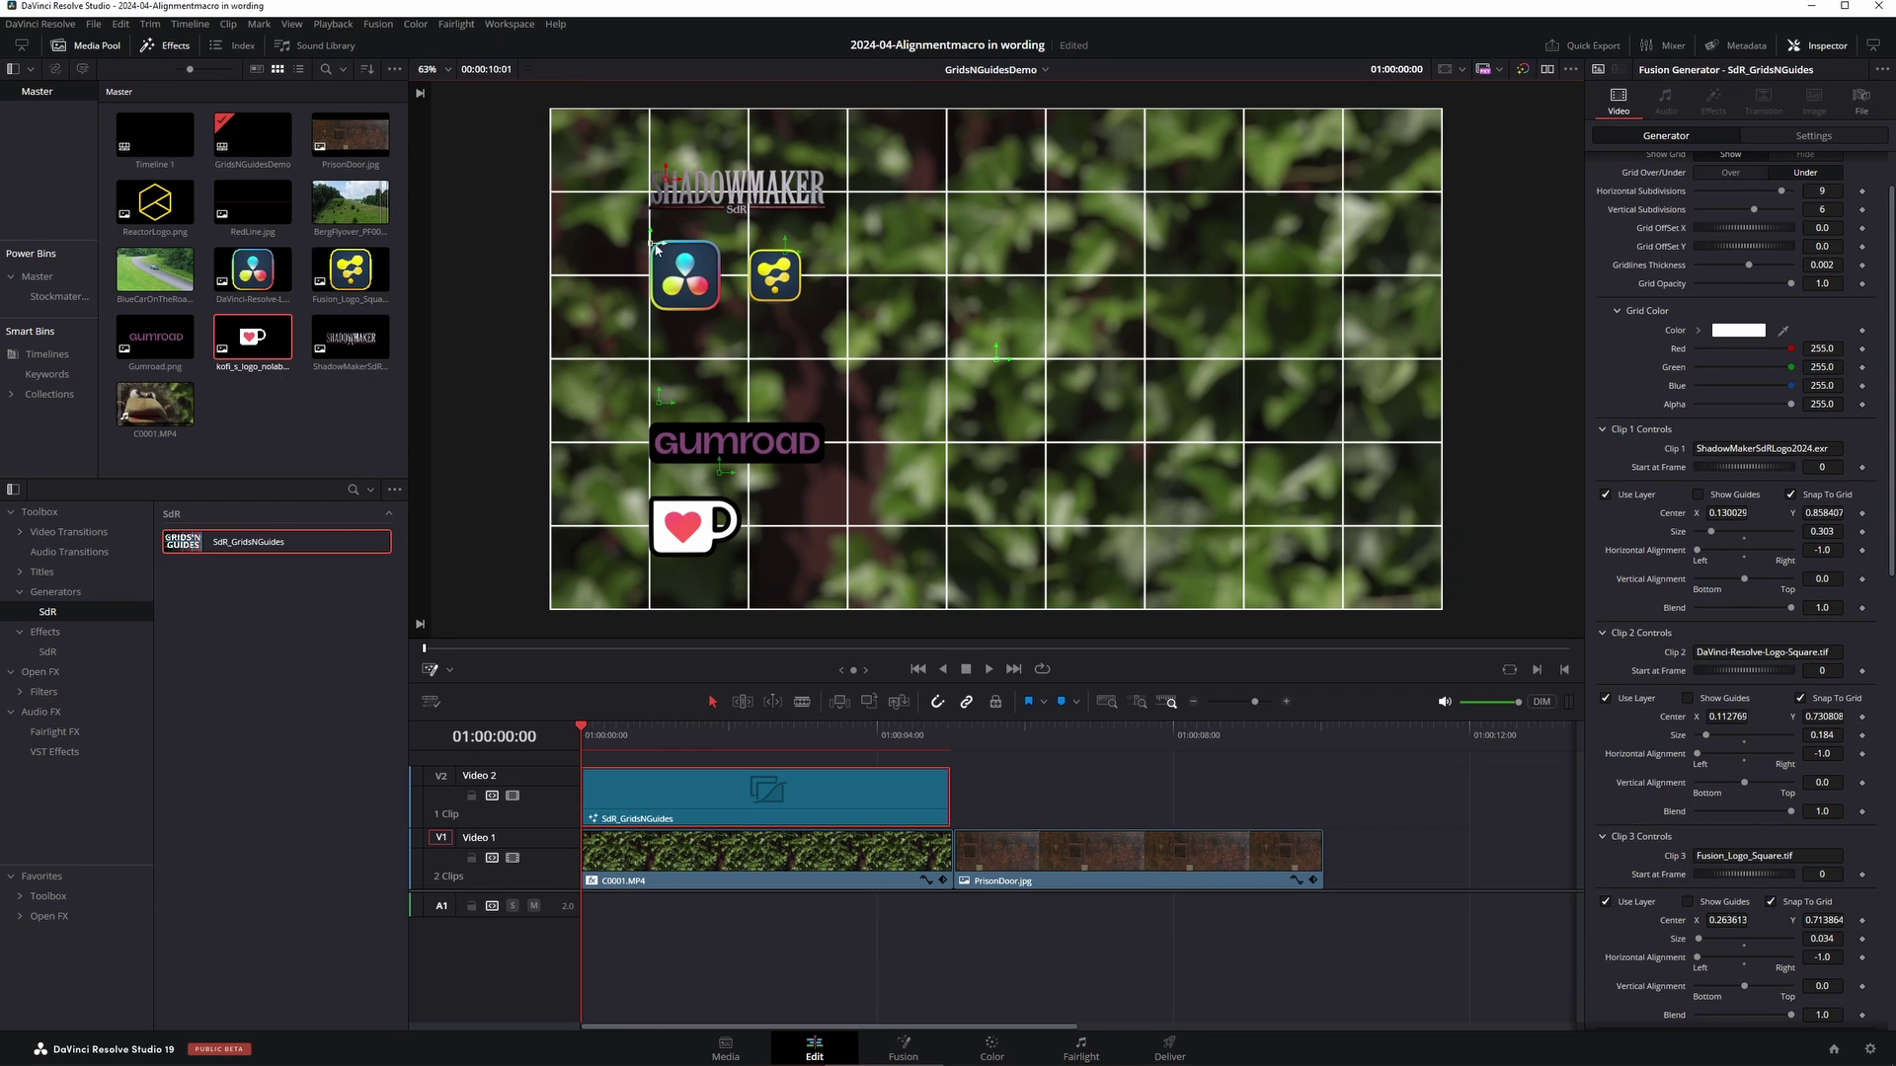
left_click_drag(651, 243, 872, 175)
left_click_drag(785, 253, 972, 169)
left_click_drag(659, 402, 1104, 177)
left_click_drag(719, 471, 1317, 174)
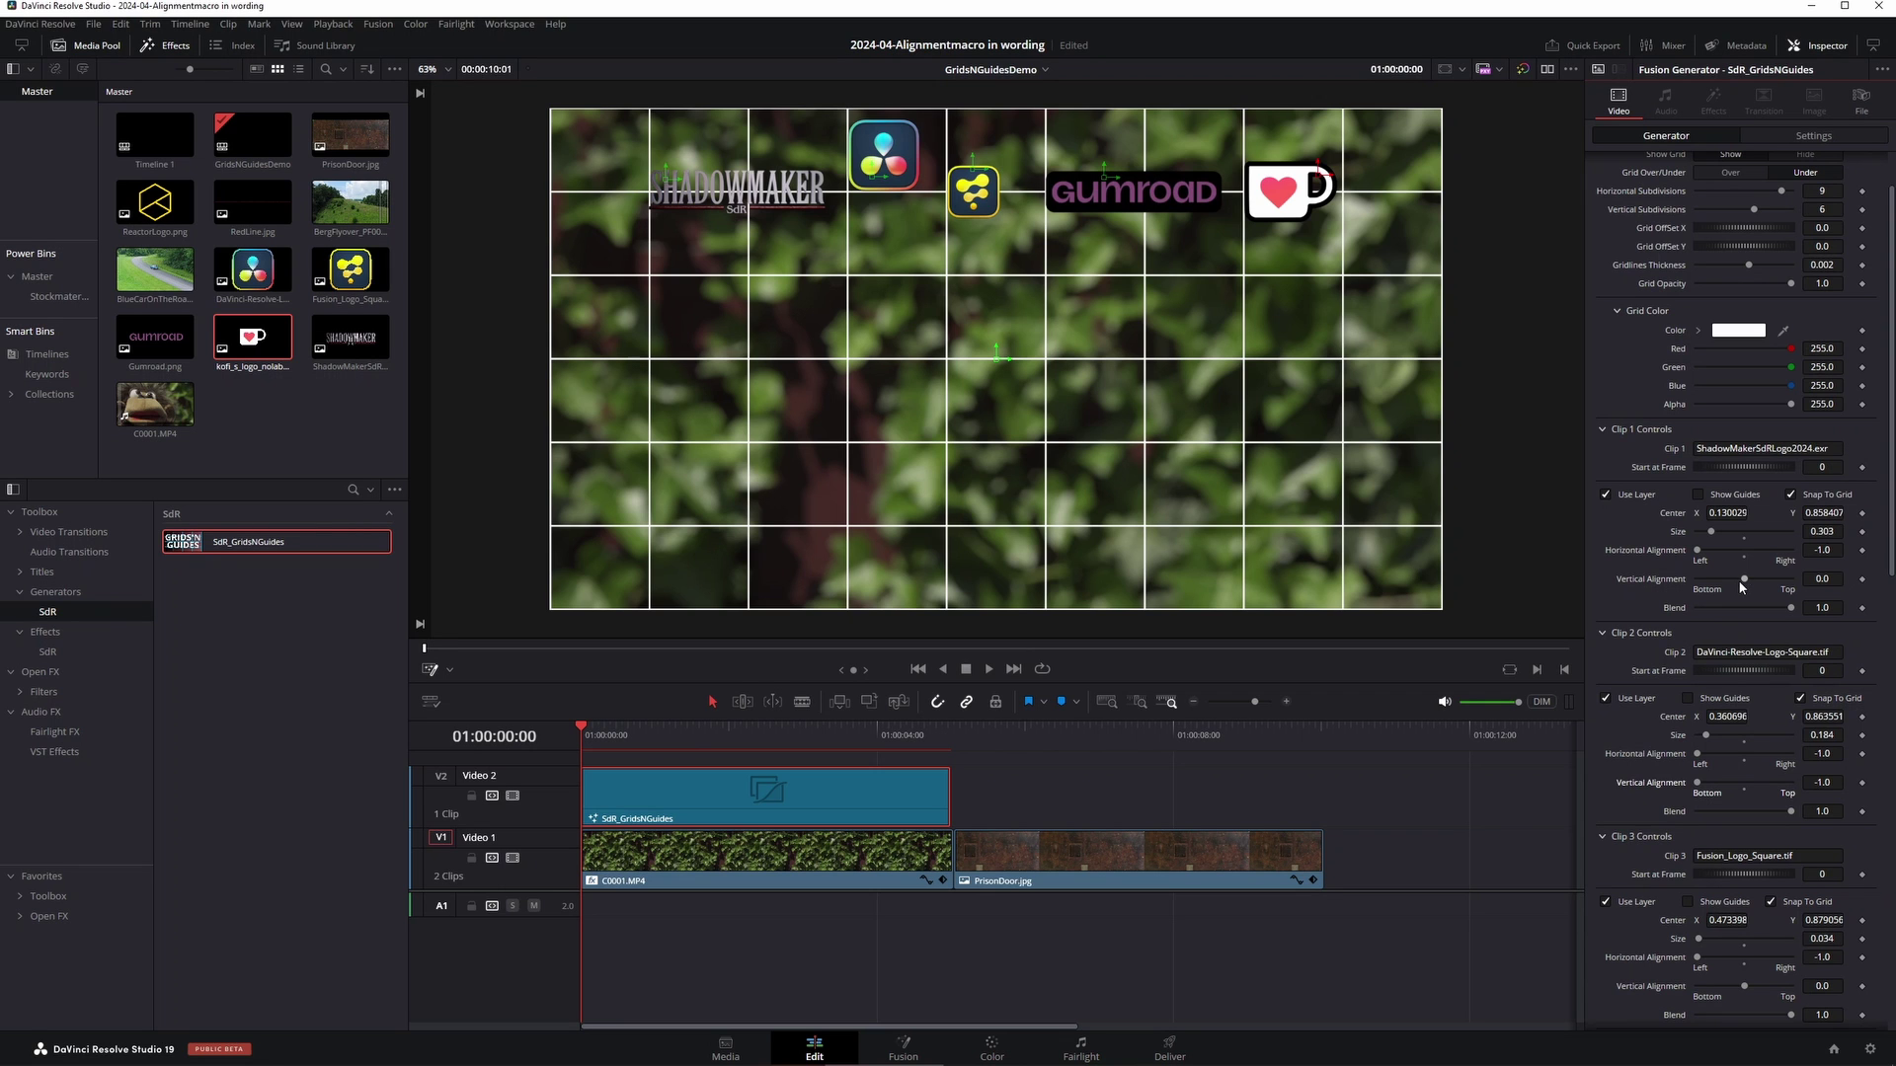
Step: Align all five logos to the bottom by setting each layer's Vertical Alignment to -1.0
left_click_drag(1740, 587, 1670, 583)
scroll(1698, 711, "down", 3)
left_click_drag(1744, 838, 1671, 840)
scroll(1639, 869, "down", 3)
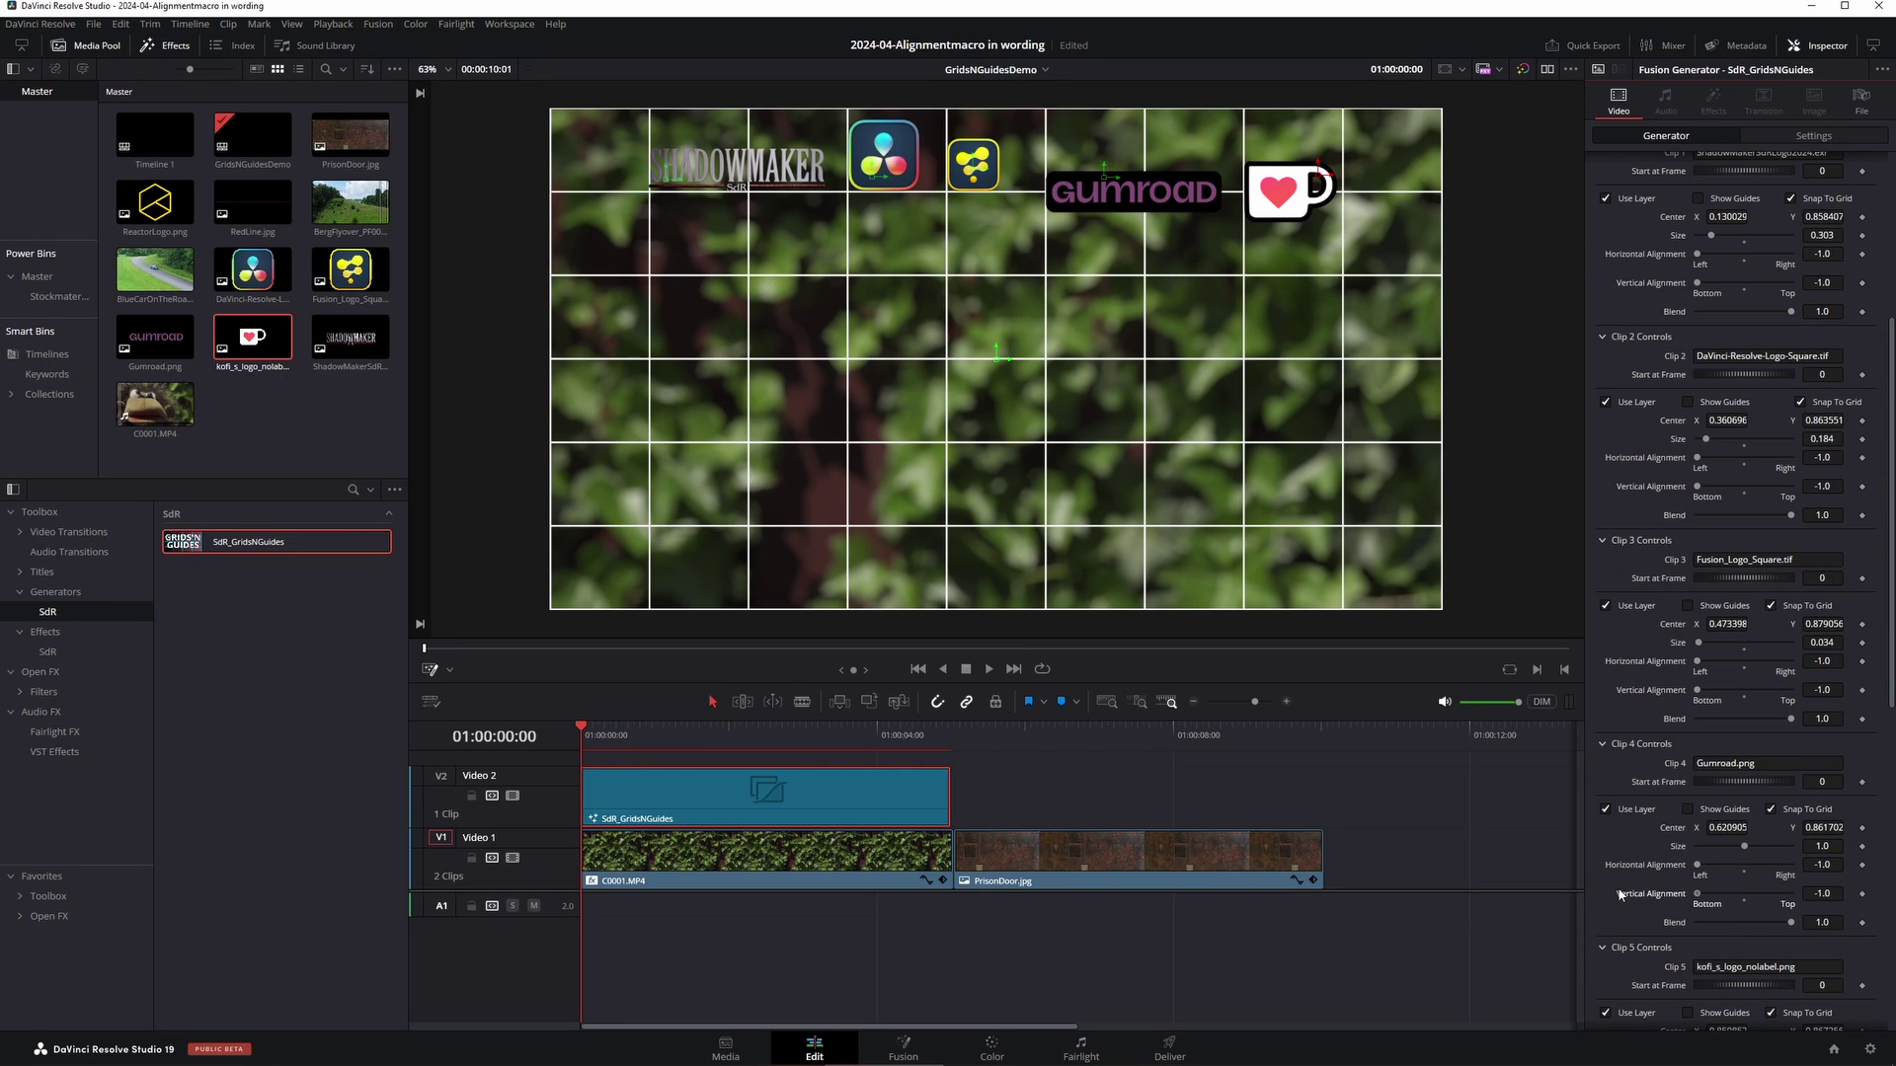
scroll(1743, 925, "down", 2)
left_click_drag(1744, 950, 1670, 950)
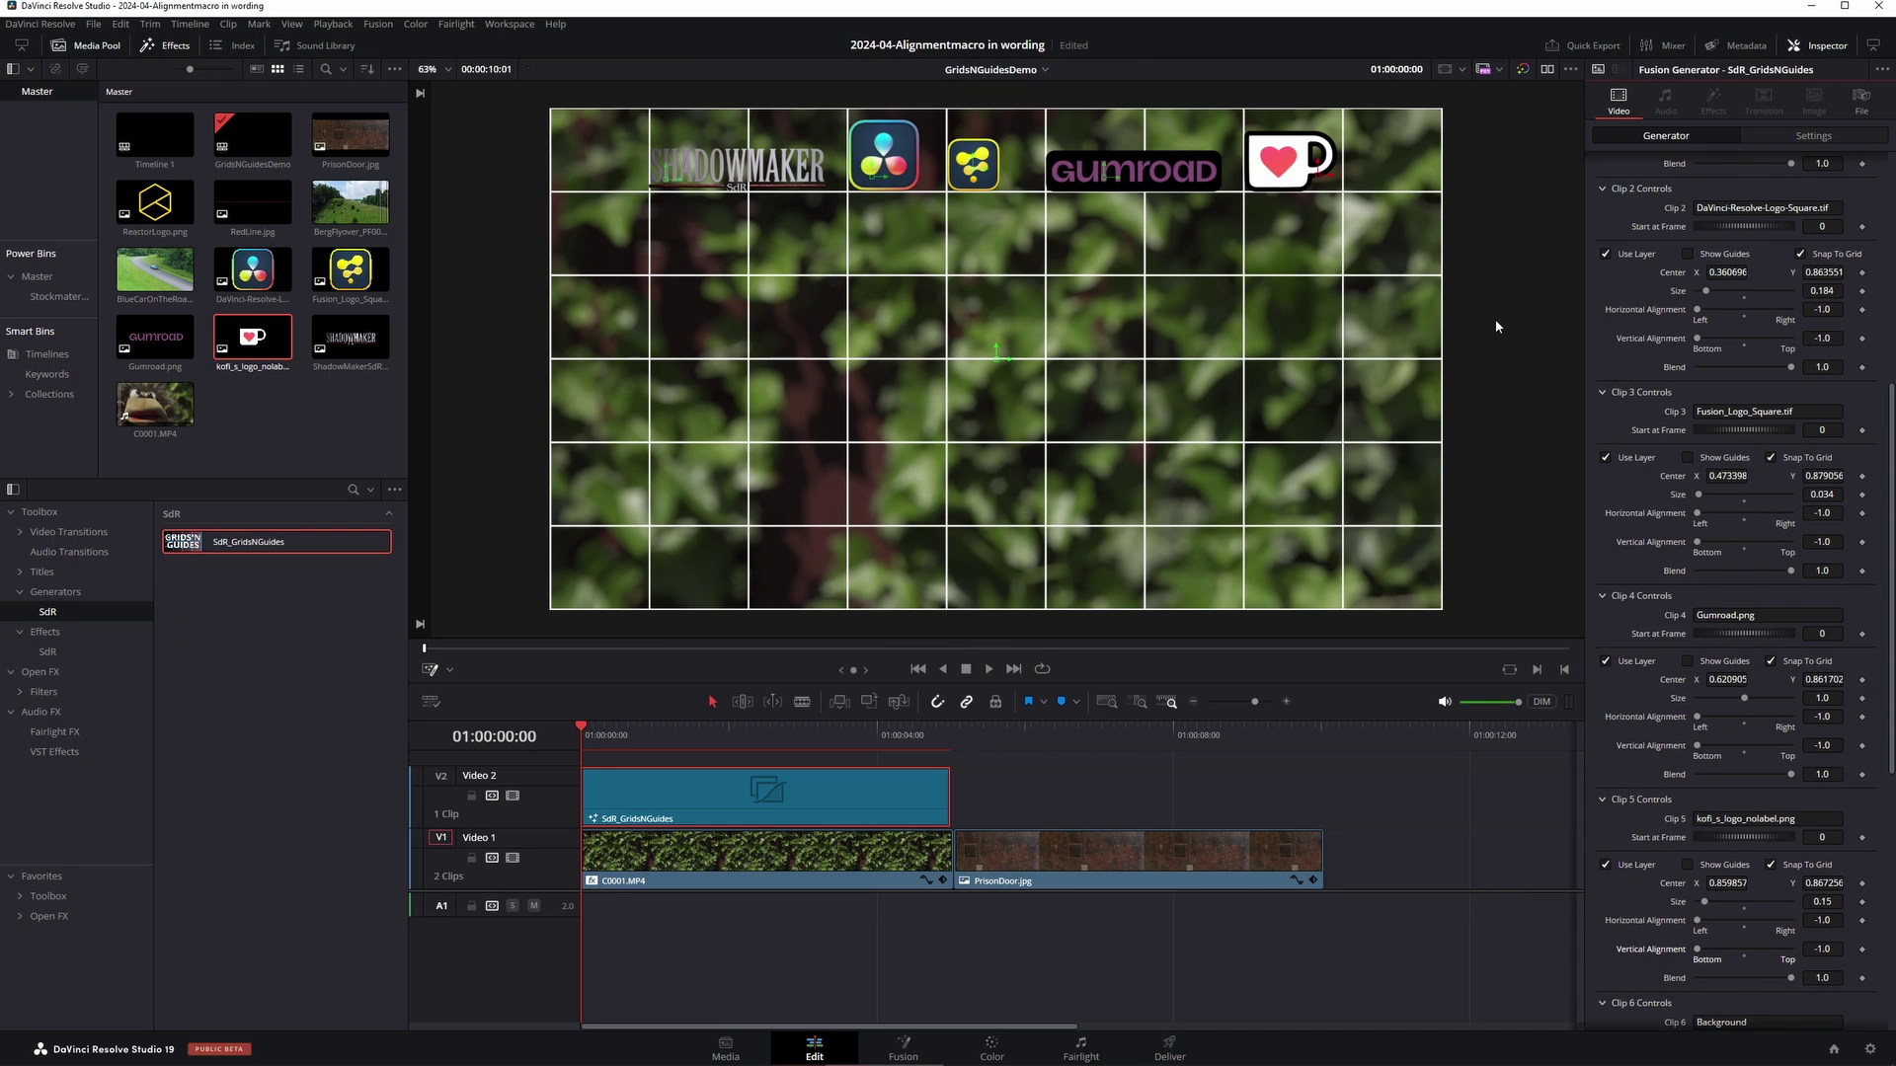
left_click_drag(1745, 321, 1598, 321)
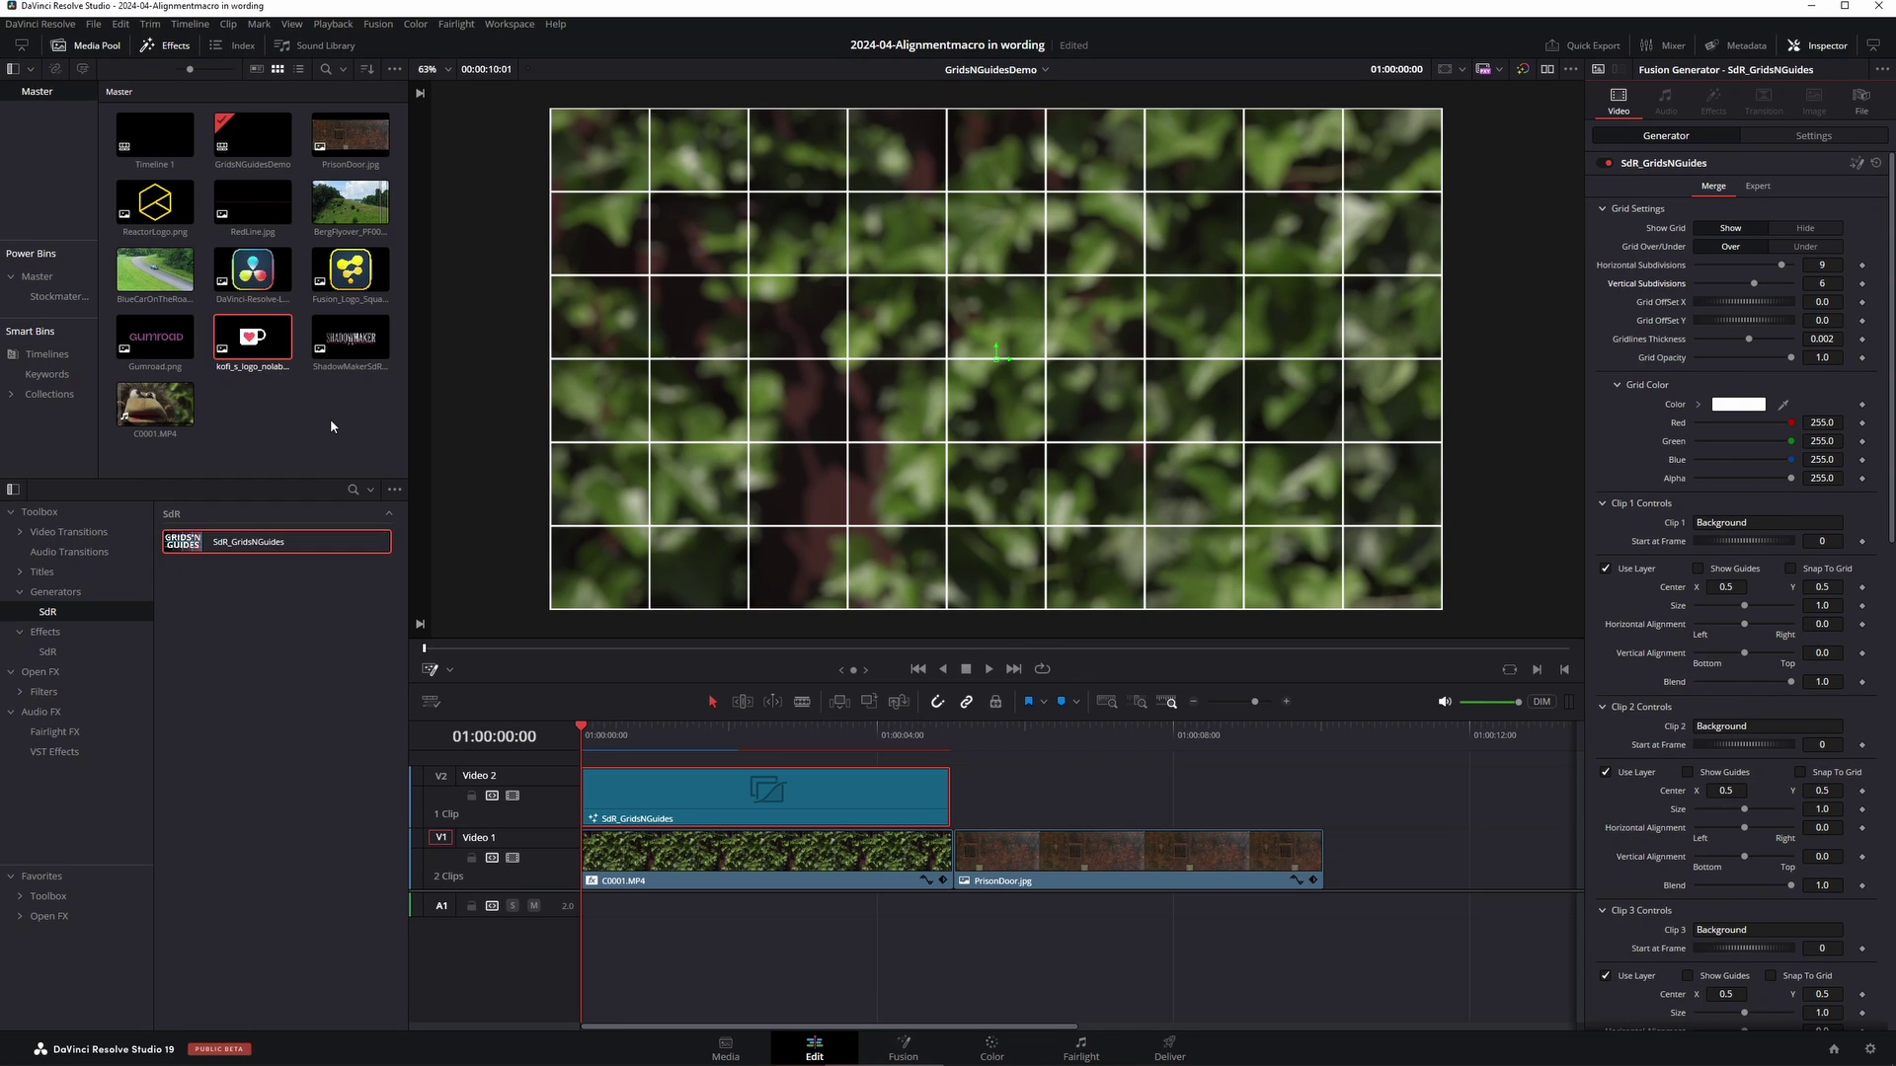
Step: Load C0001.MP4 into Clip 1 with its start at frame 1000 and scale it to about 0.177
left_click_drag(158, 405, 1767, 522)
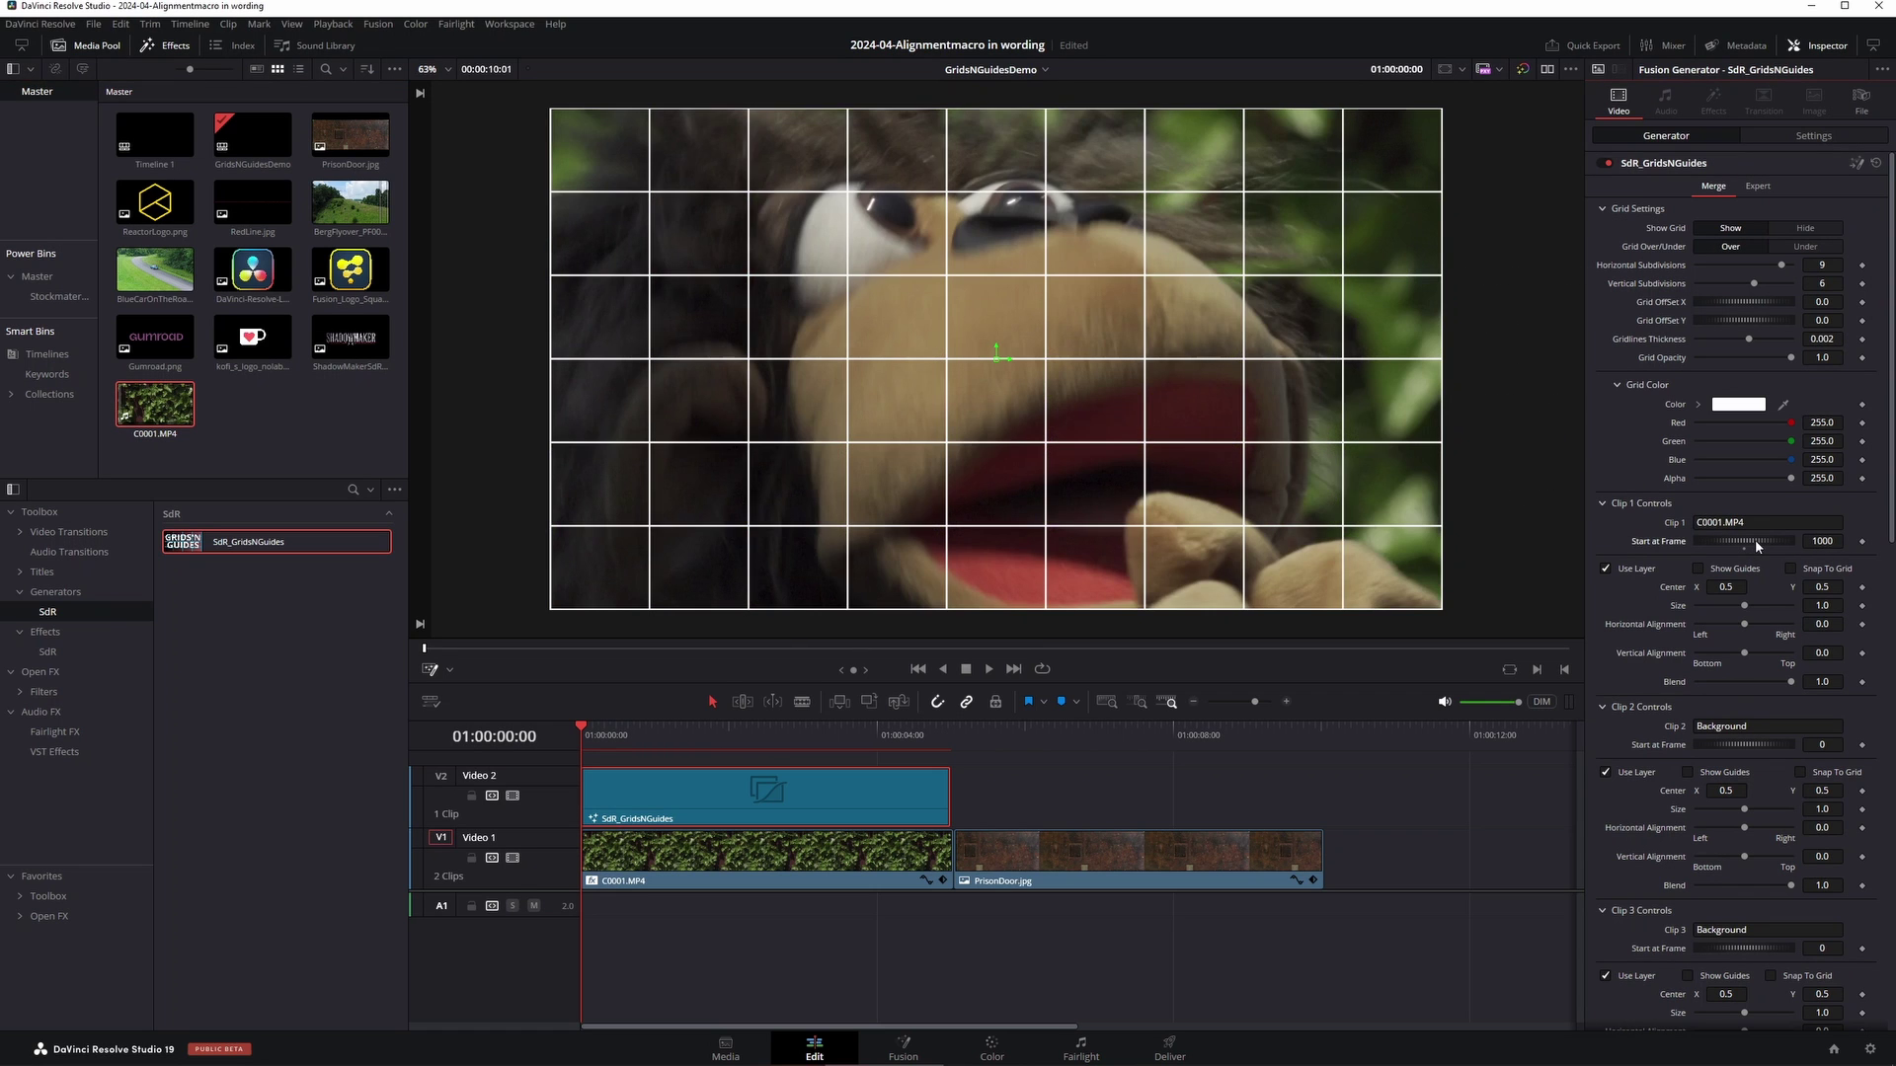
left_click_drag(1828, 604, 1746, 605)
left_click_drag(1792, 541, 1717, 545)
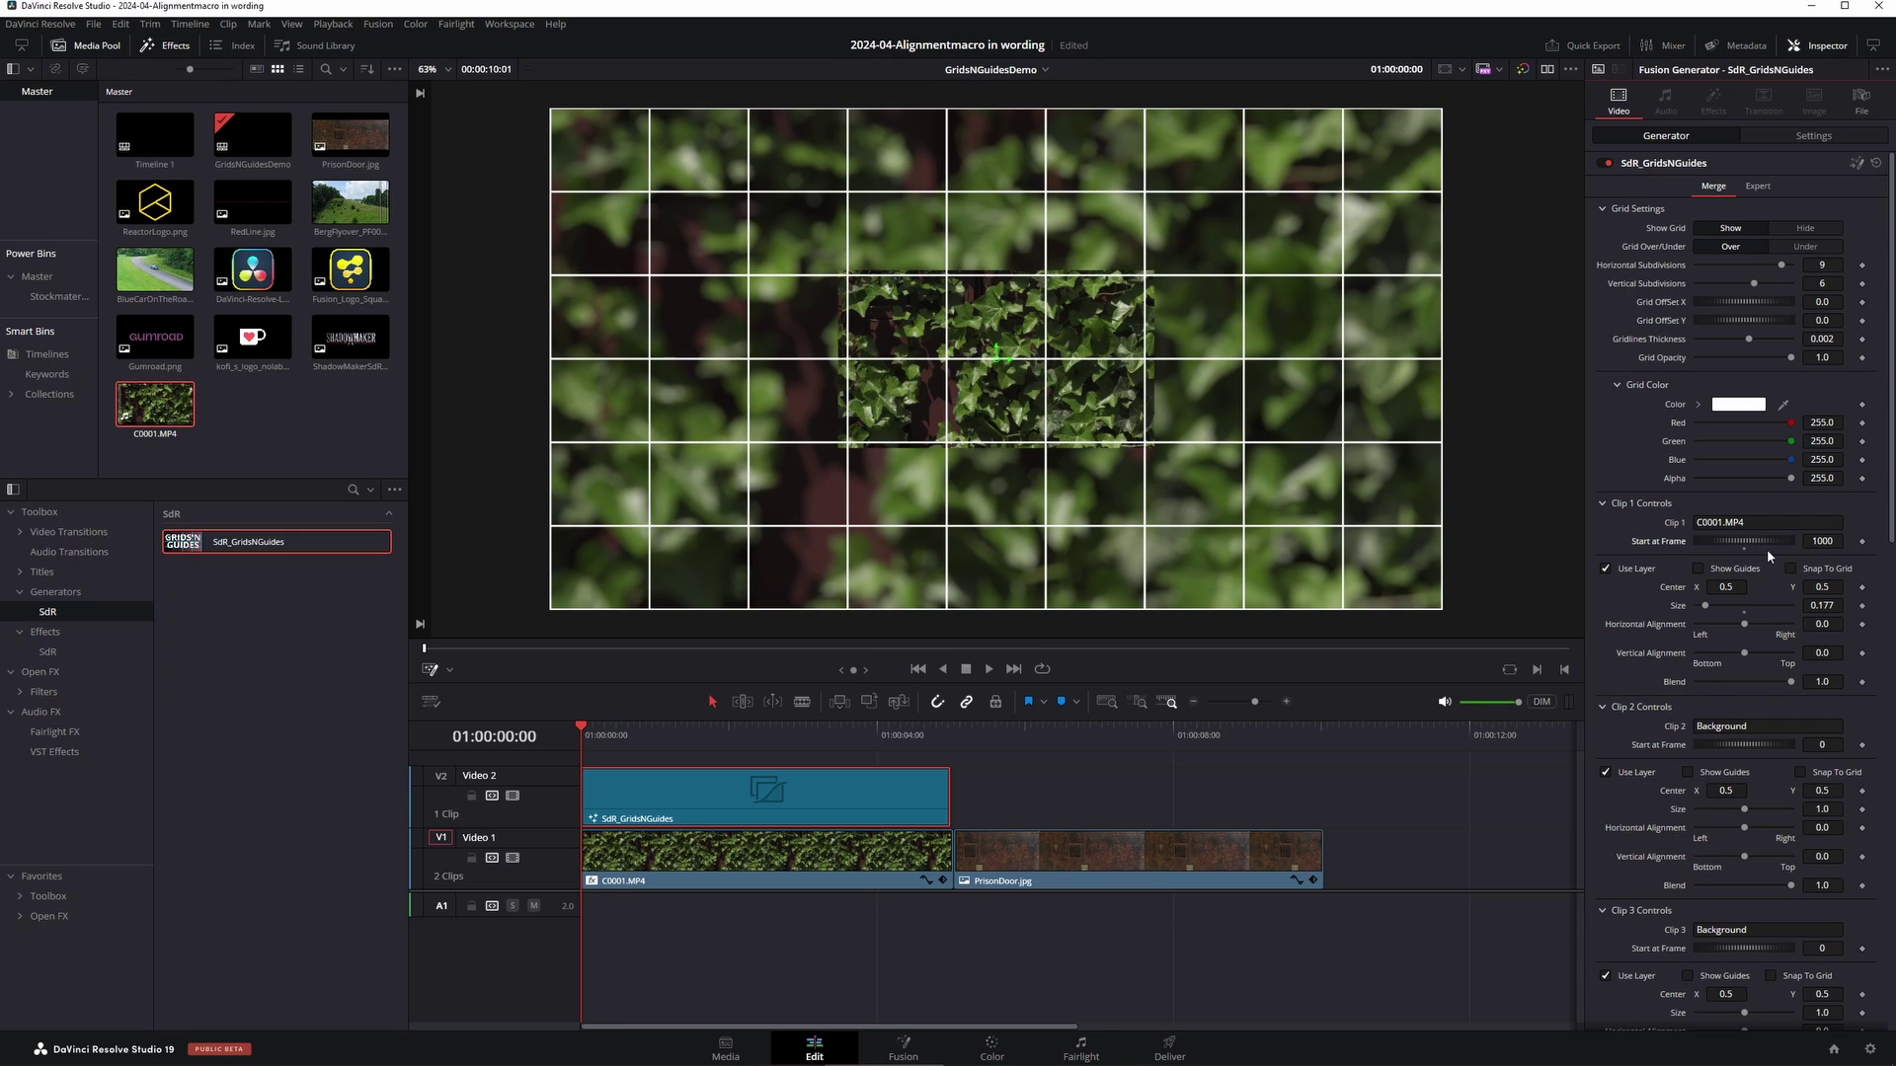
Step: Add the Left Lower Third title to the media pool and delete its copy from the Video 2 track
left_click(42, 571)
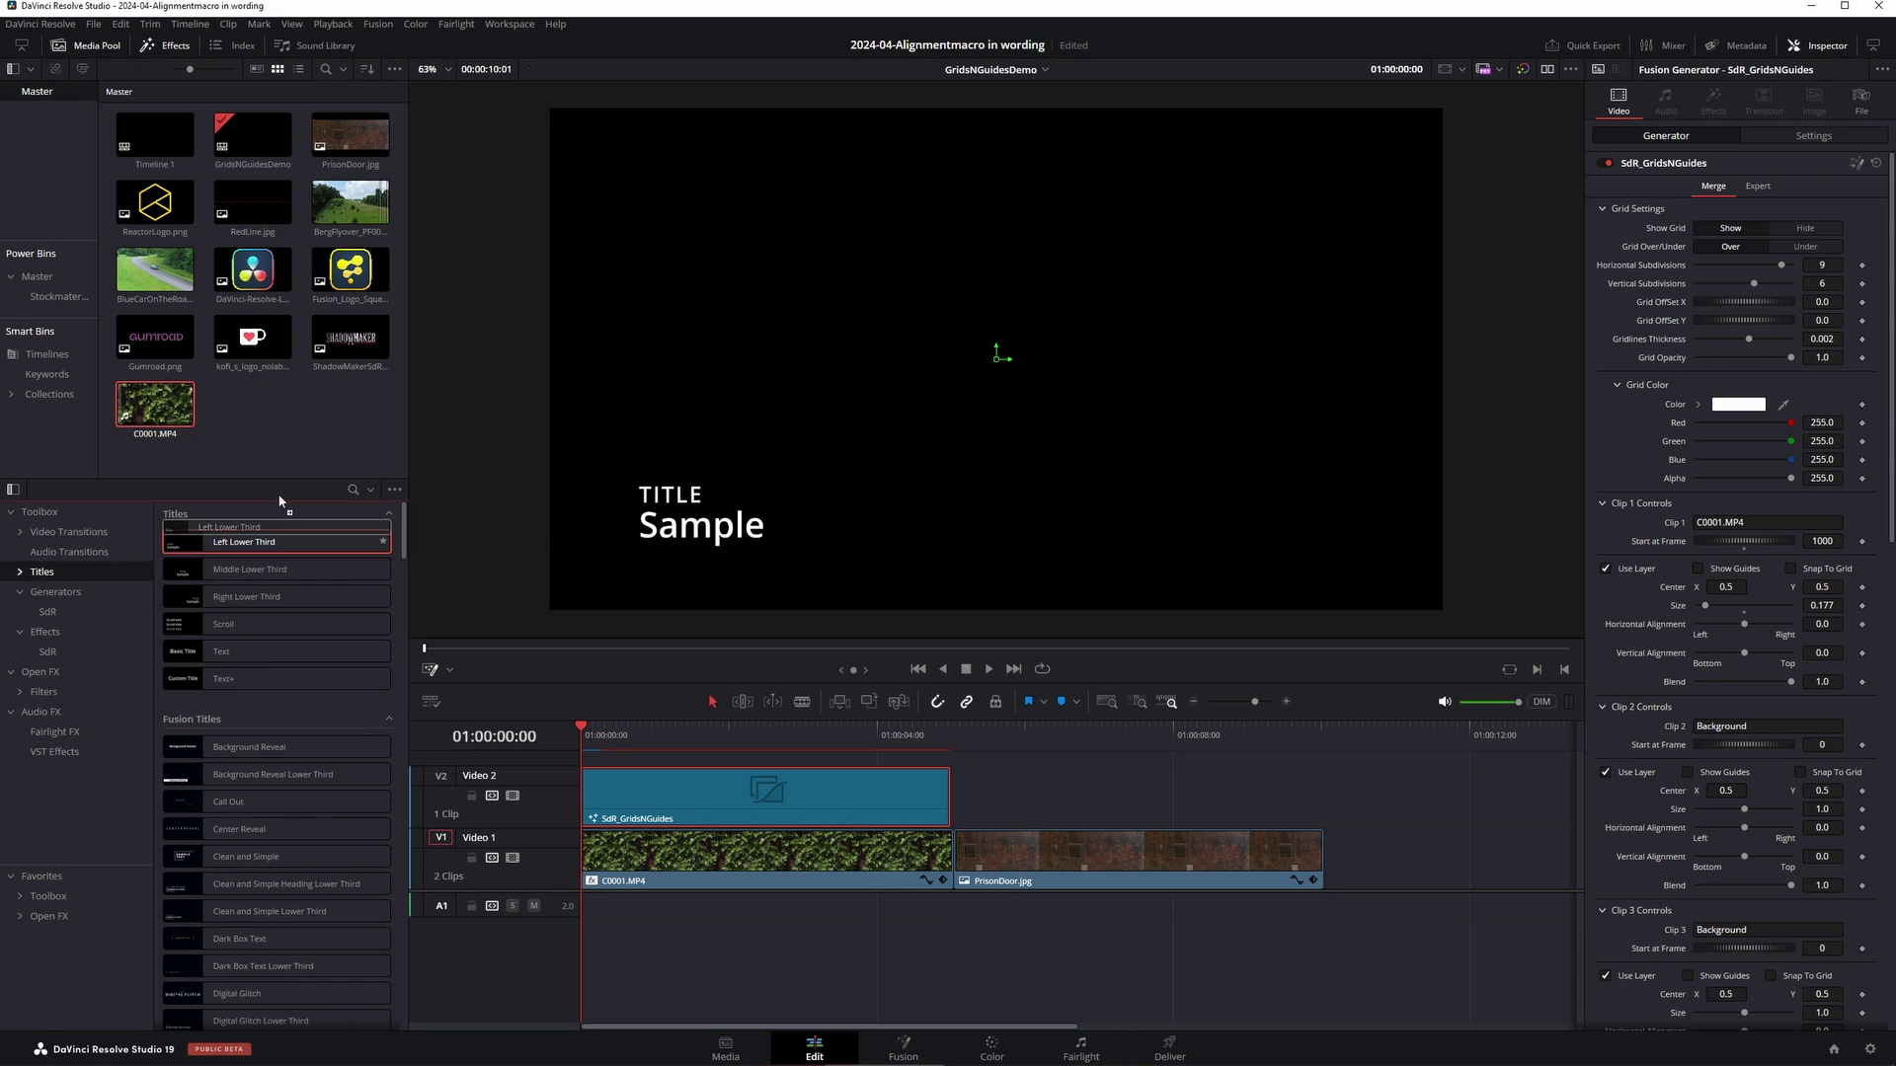
left_click_drag(287, 542, 334, 458)
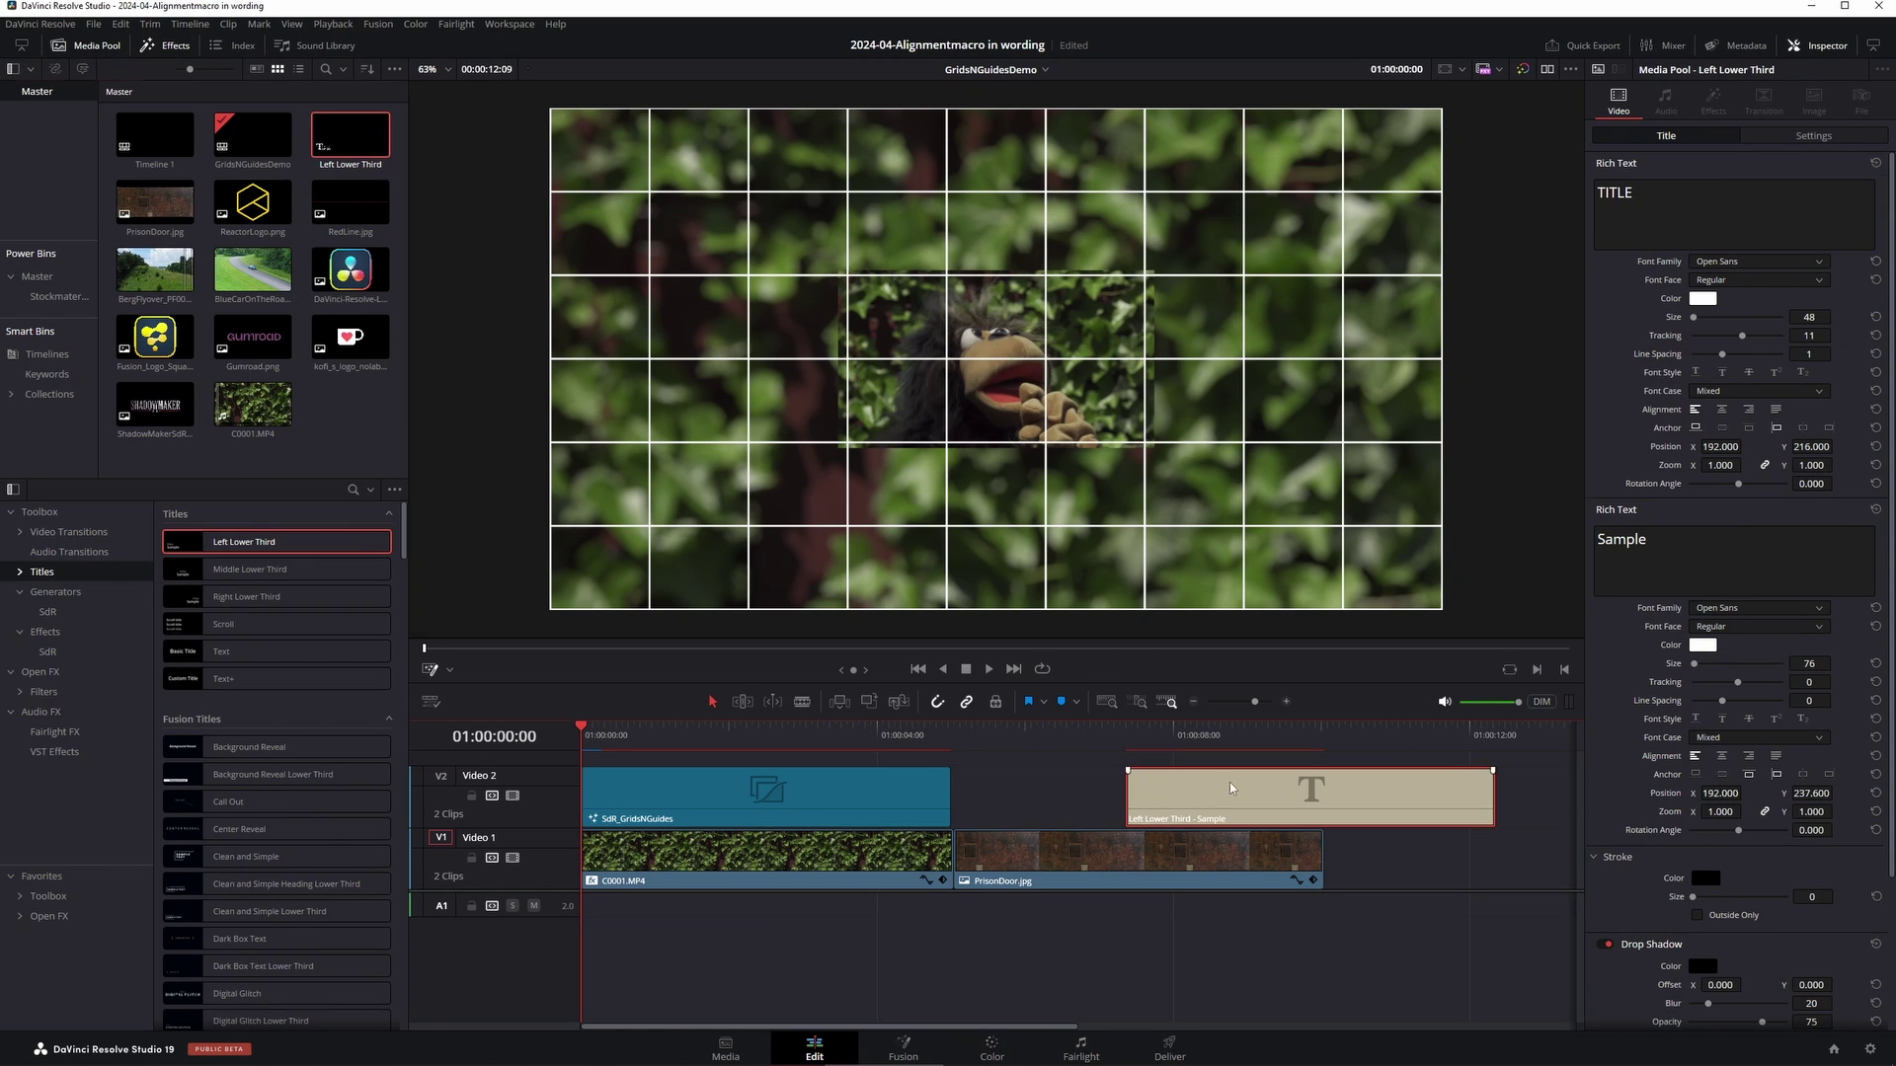
key("Delete")
left_click(763, 779)
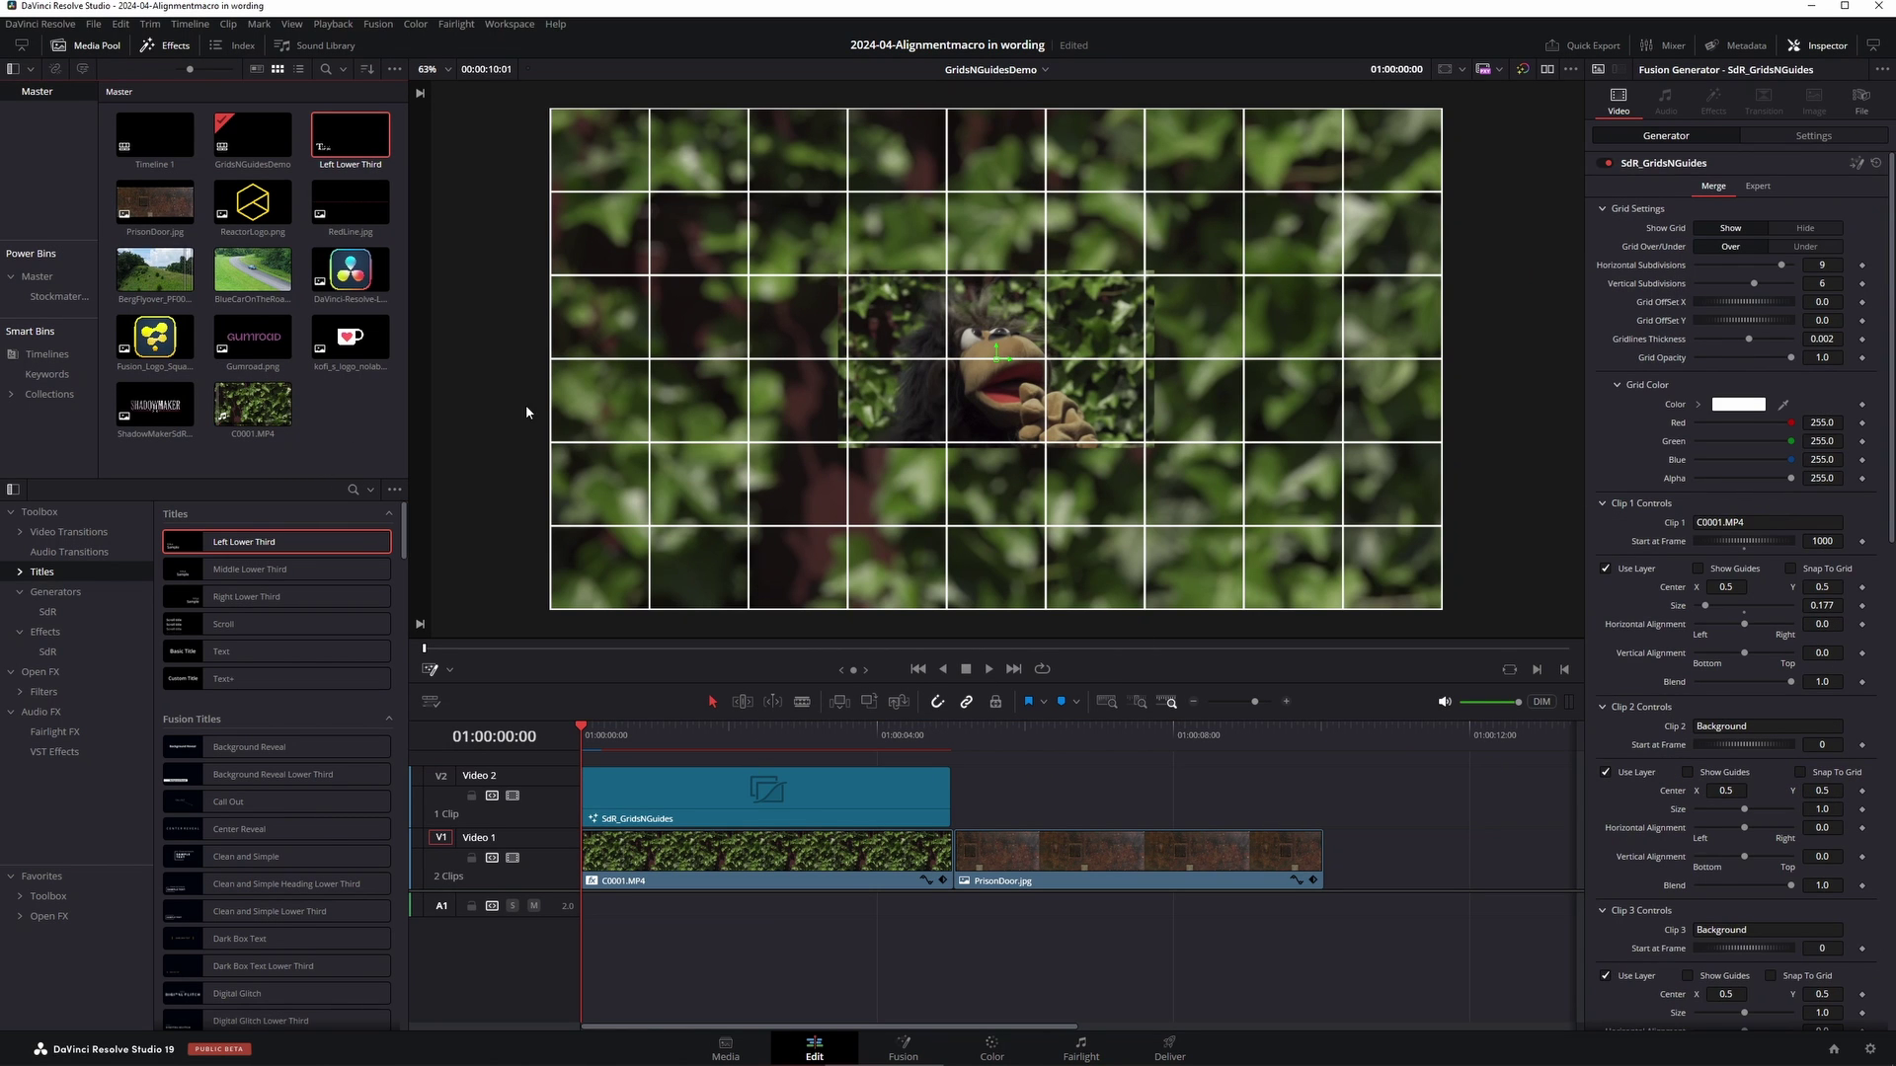
Step: Convert the Left Lower Third title on the timeline into a compound clip named CompoundTest and load it into Clip 1
right_click(336, 136)
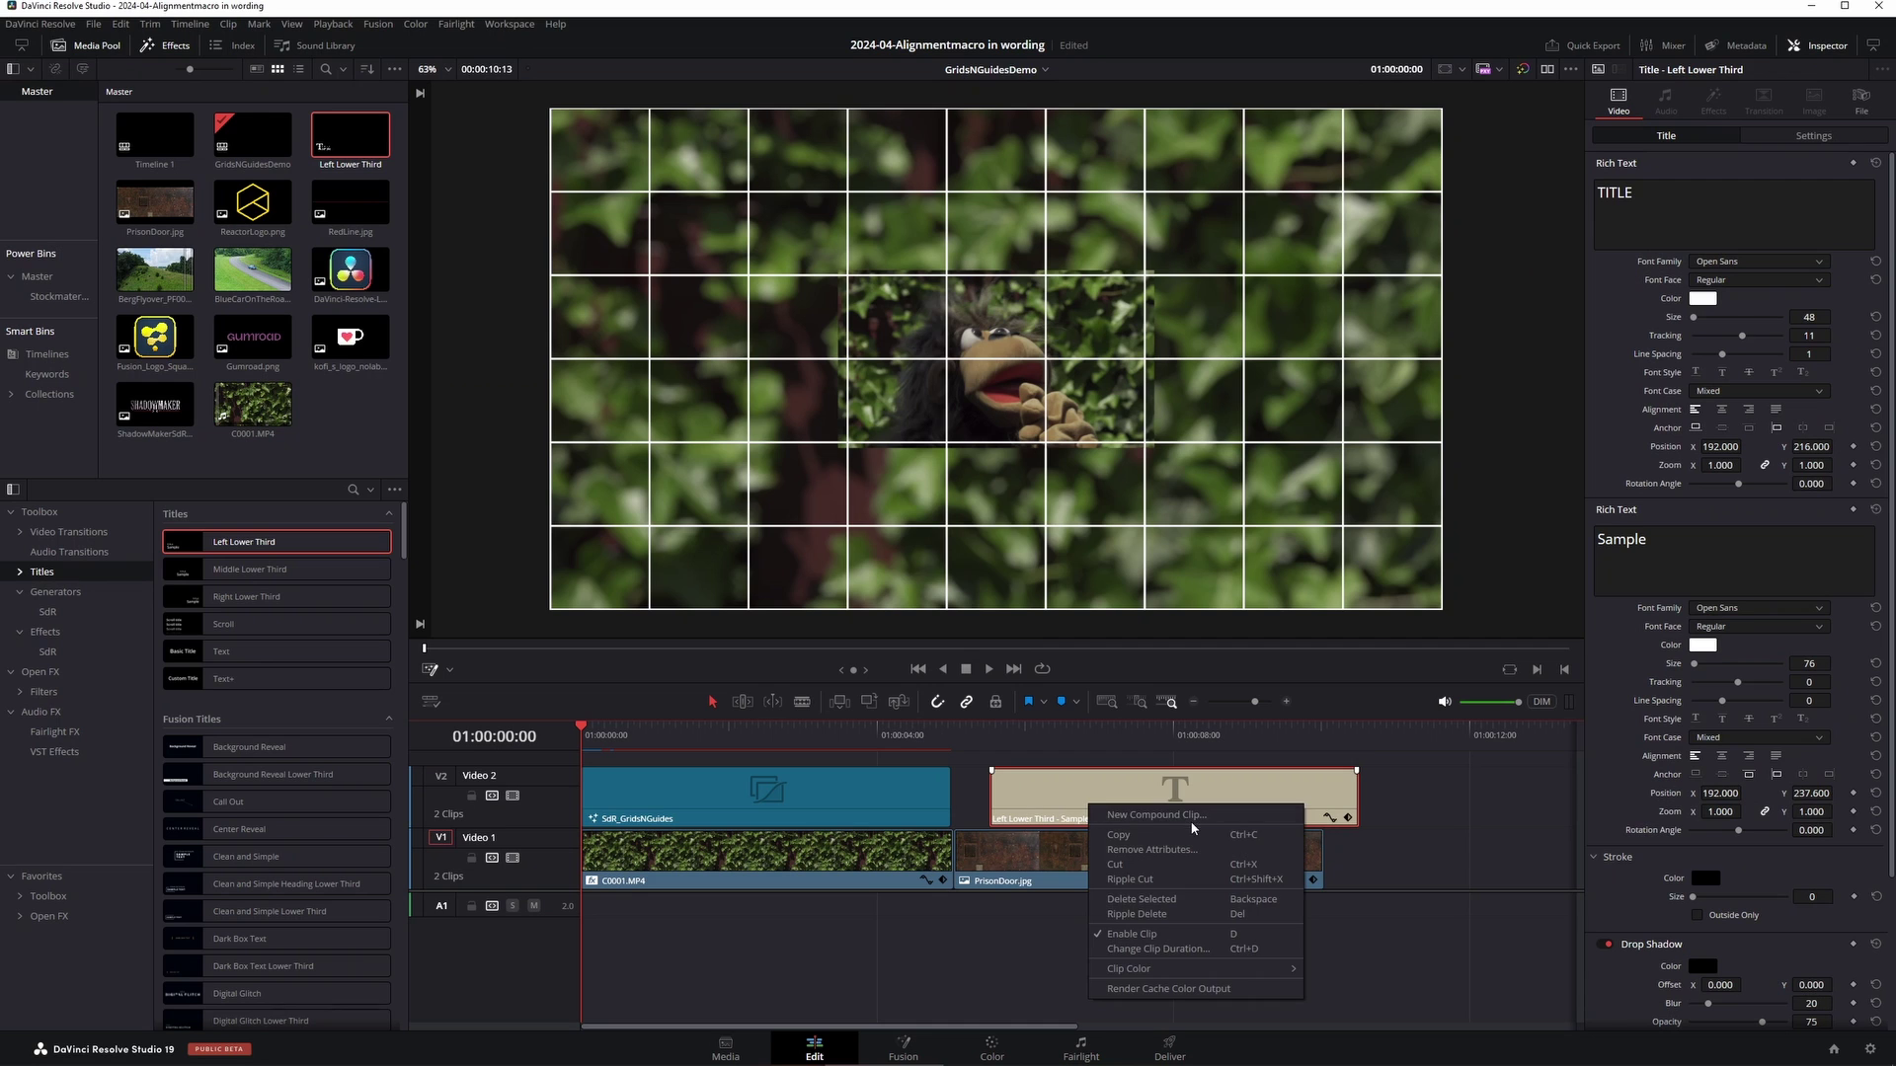
left_click(1193, 818)
right_click(1192, 817)
left_click(1093, 746)
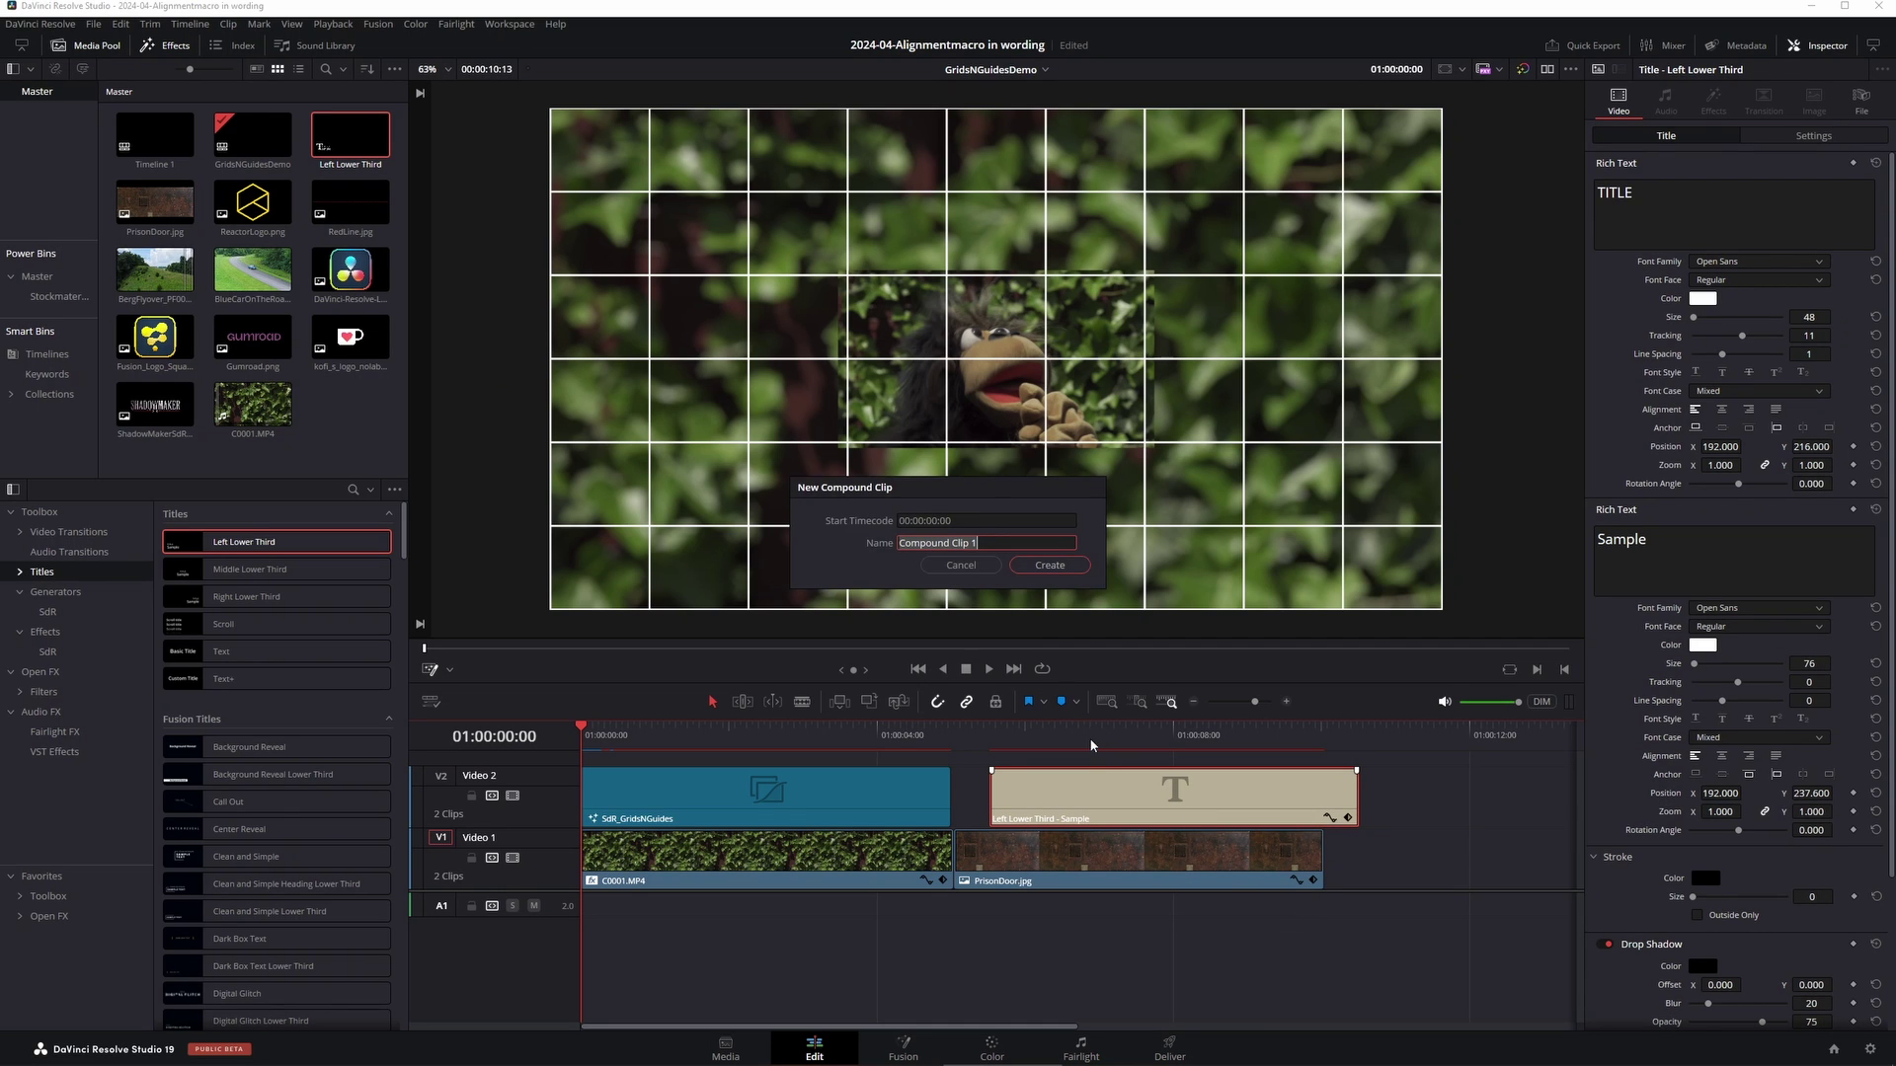
type("CompoundTest")
key("Return")
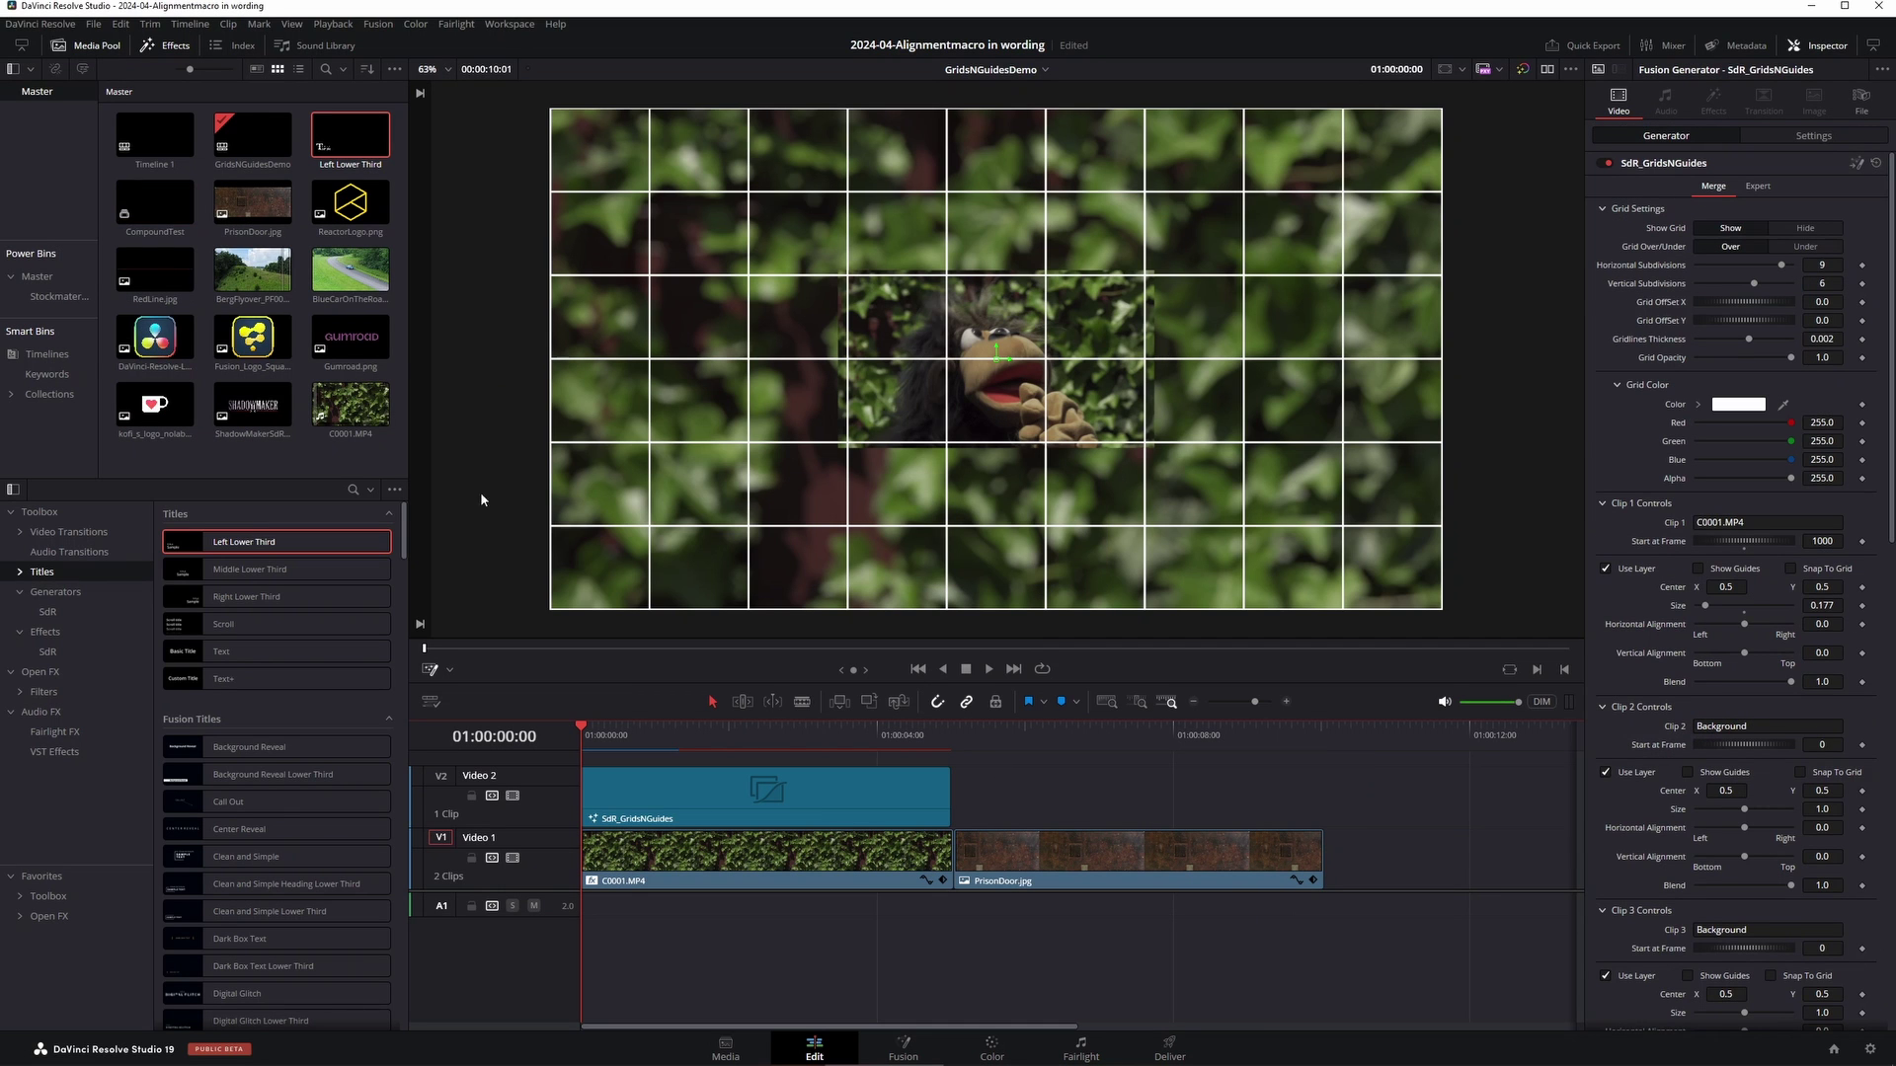
left_click_drag(165, 215, 1640, 530)
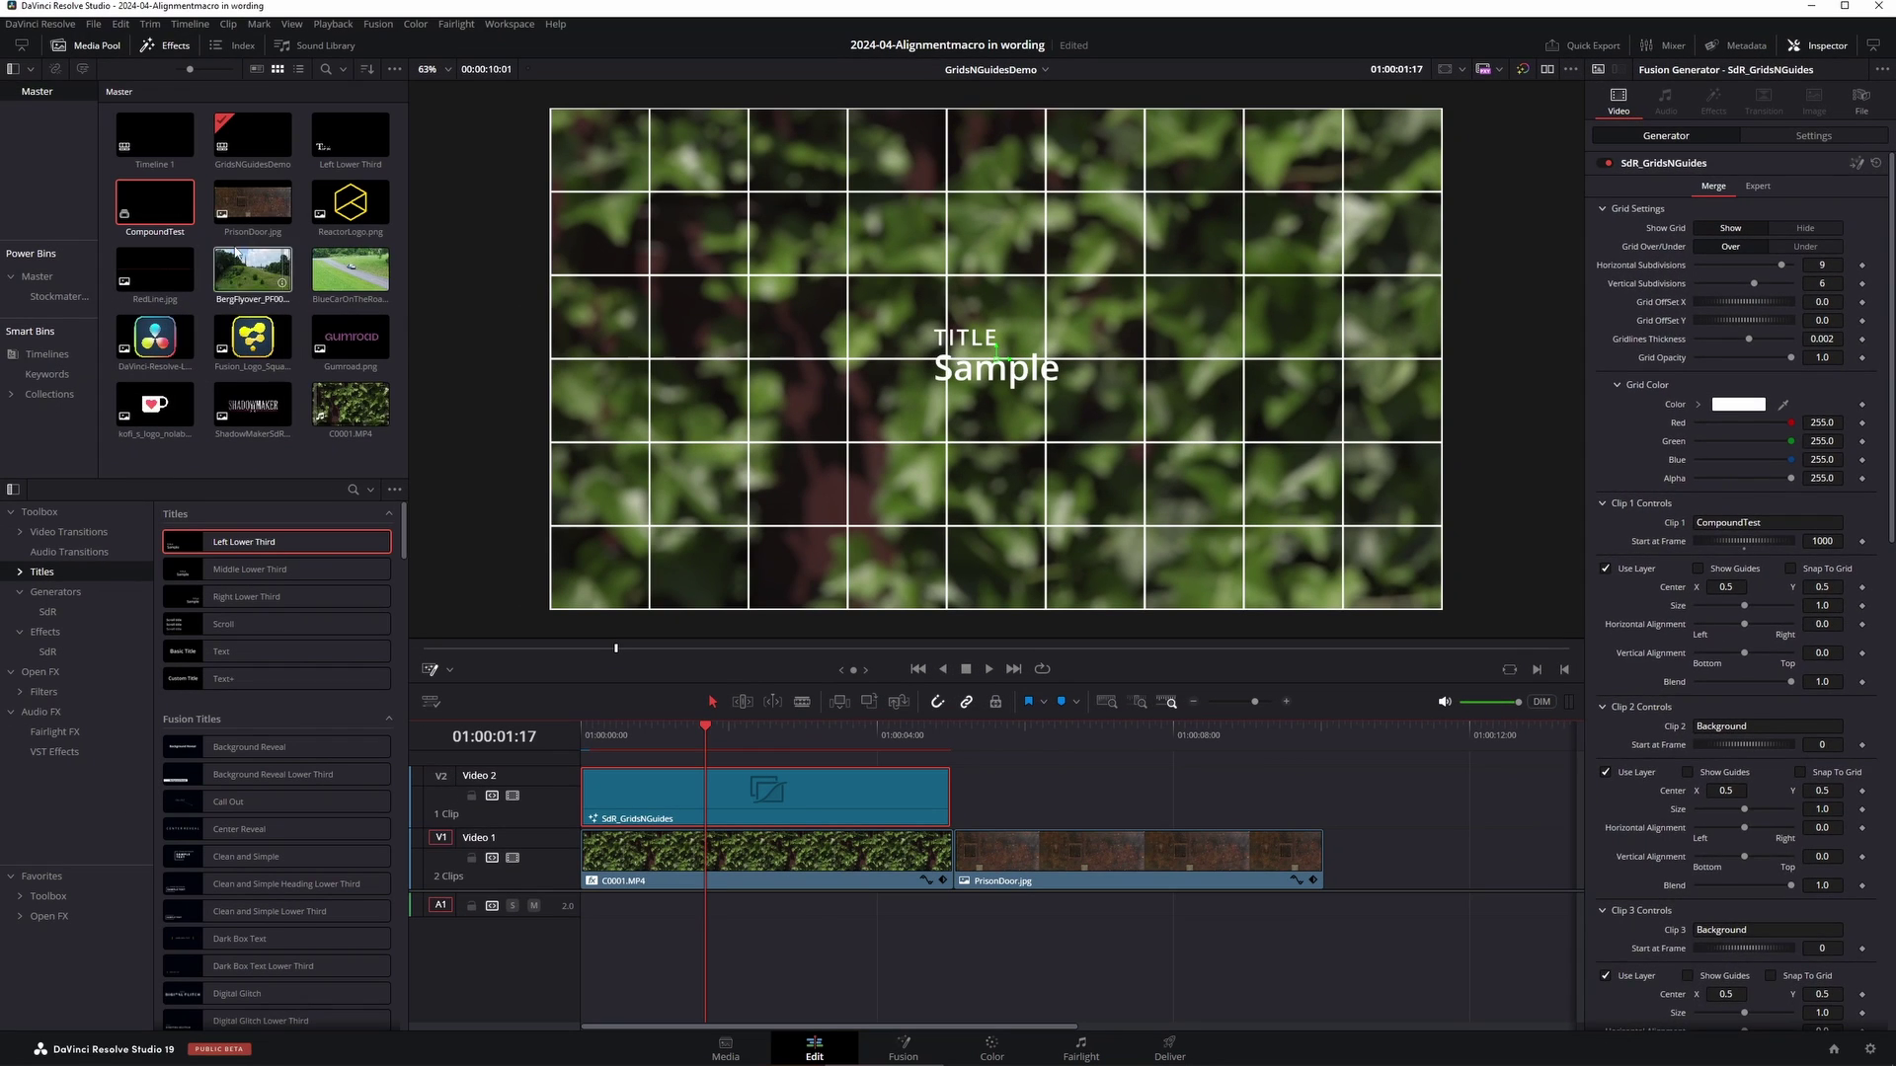
Step: Open CompoundTest in its own timeline, change the title text to "MAKE A DIFFERENT" and "TITLE", and review it in GridsNGuidesDemo
left_click(173, 218)
right_click(174, 219)
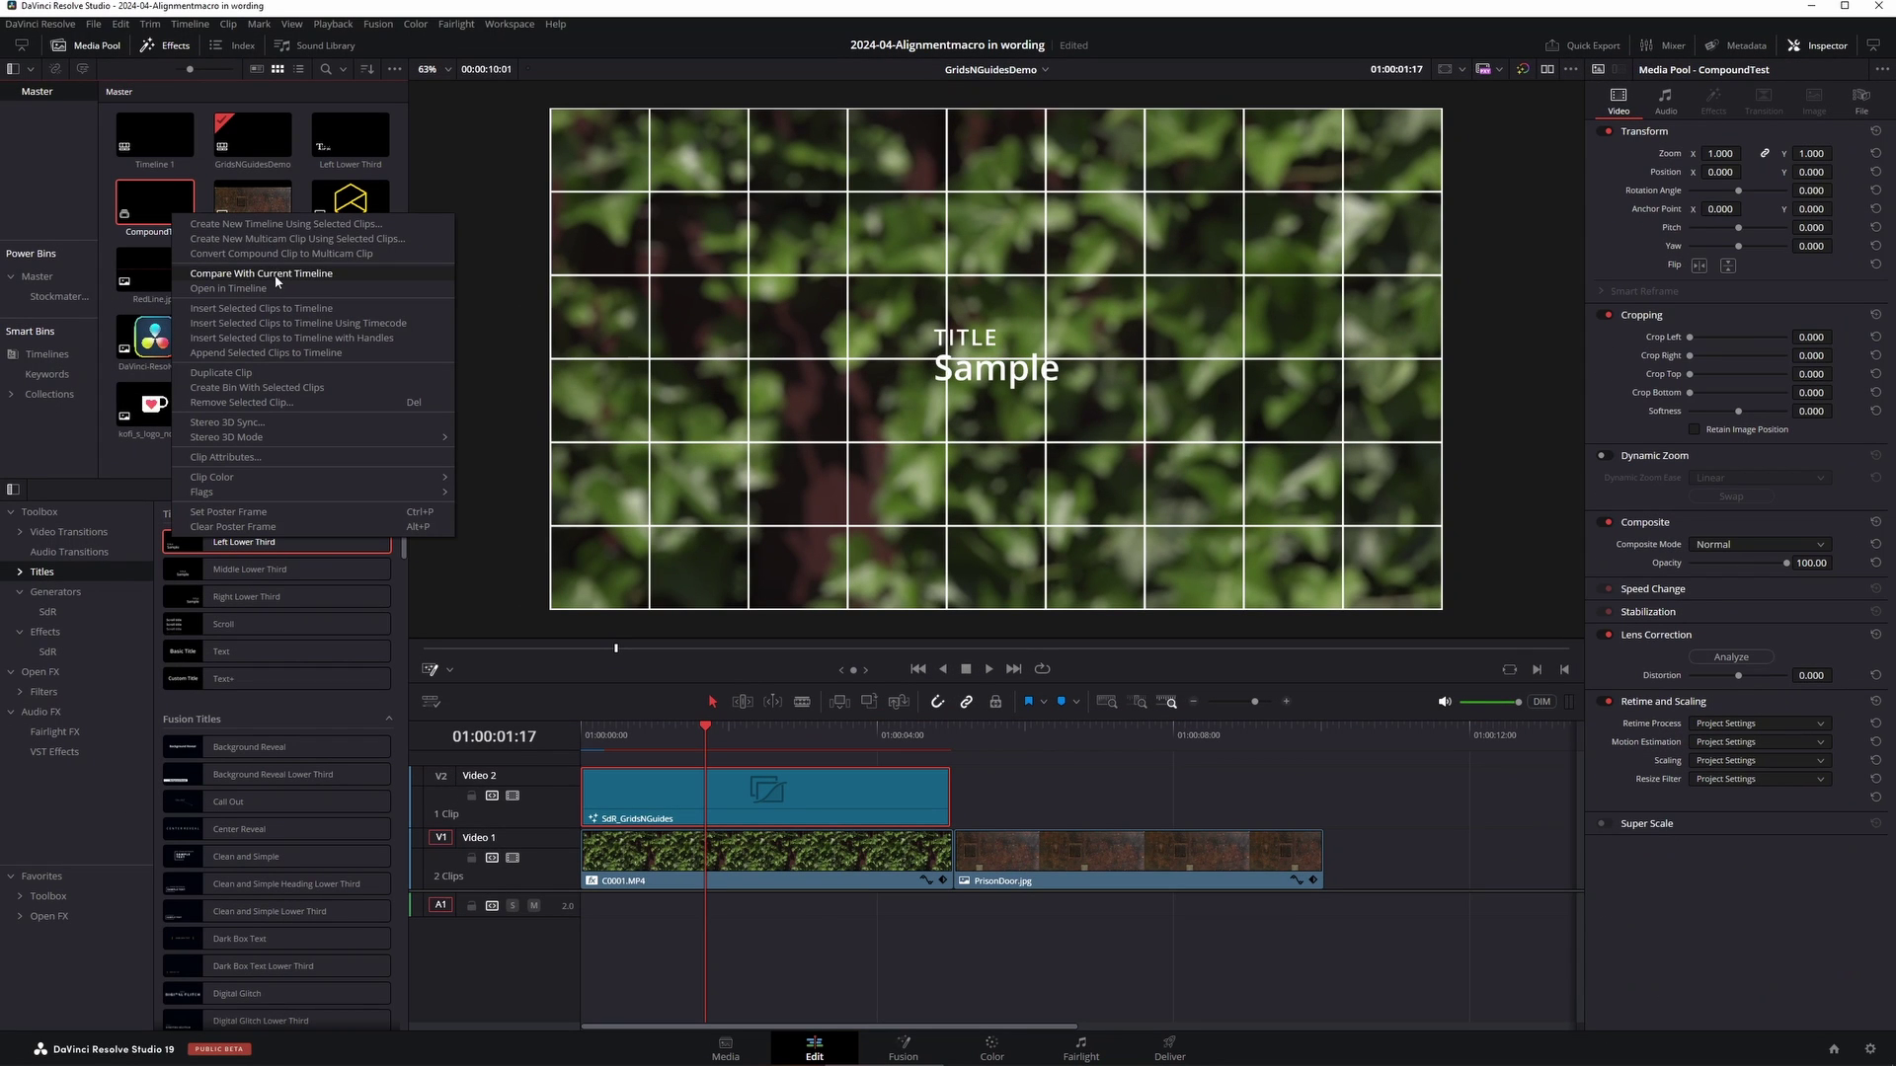
left_click(301, 283)
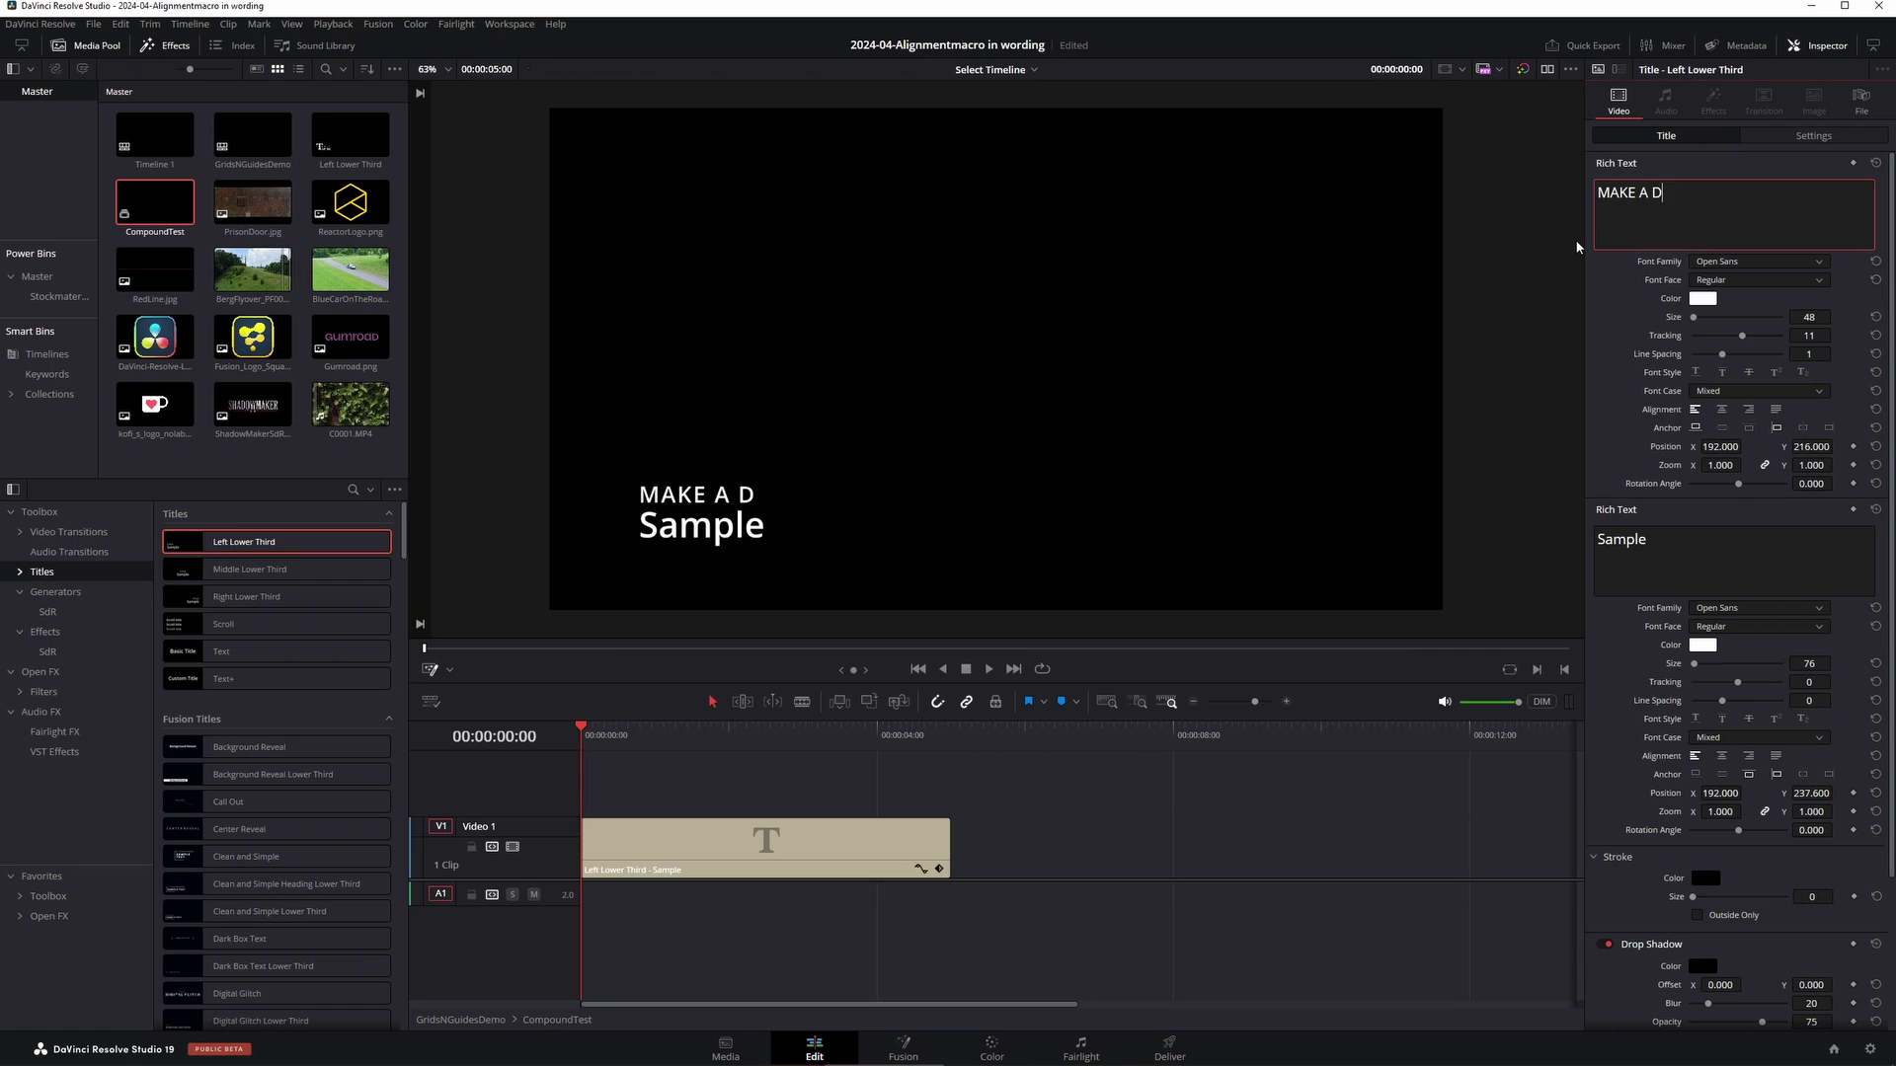
type("IFFERENT")
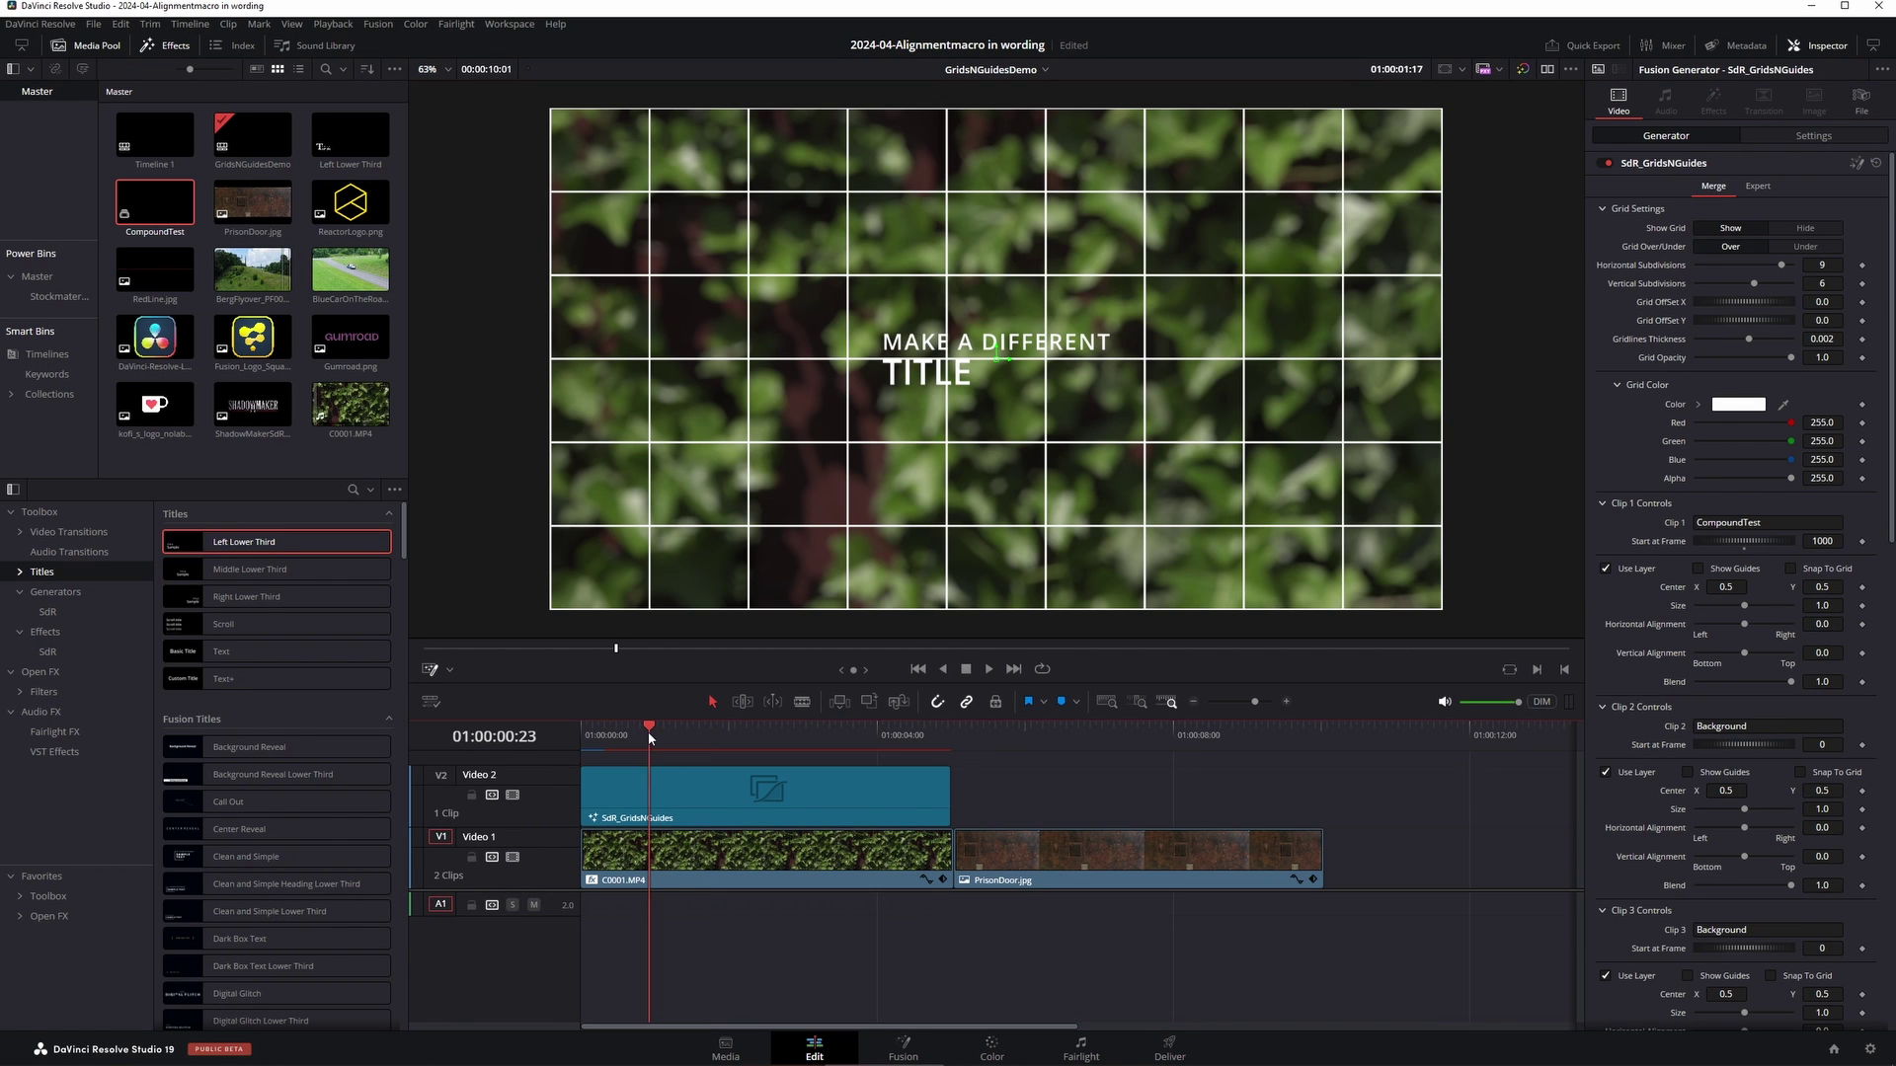
left_click_drag(648, 732, 743, 745)
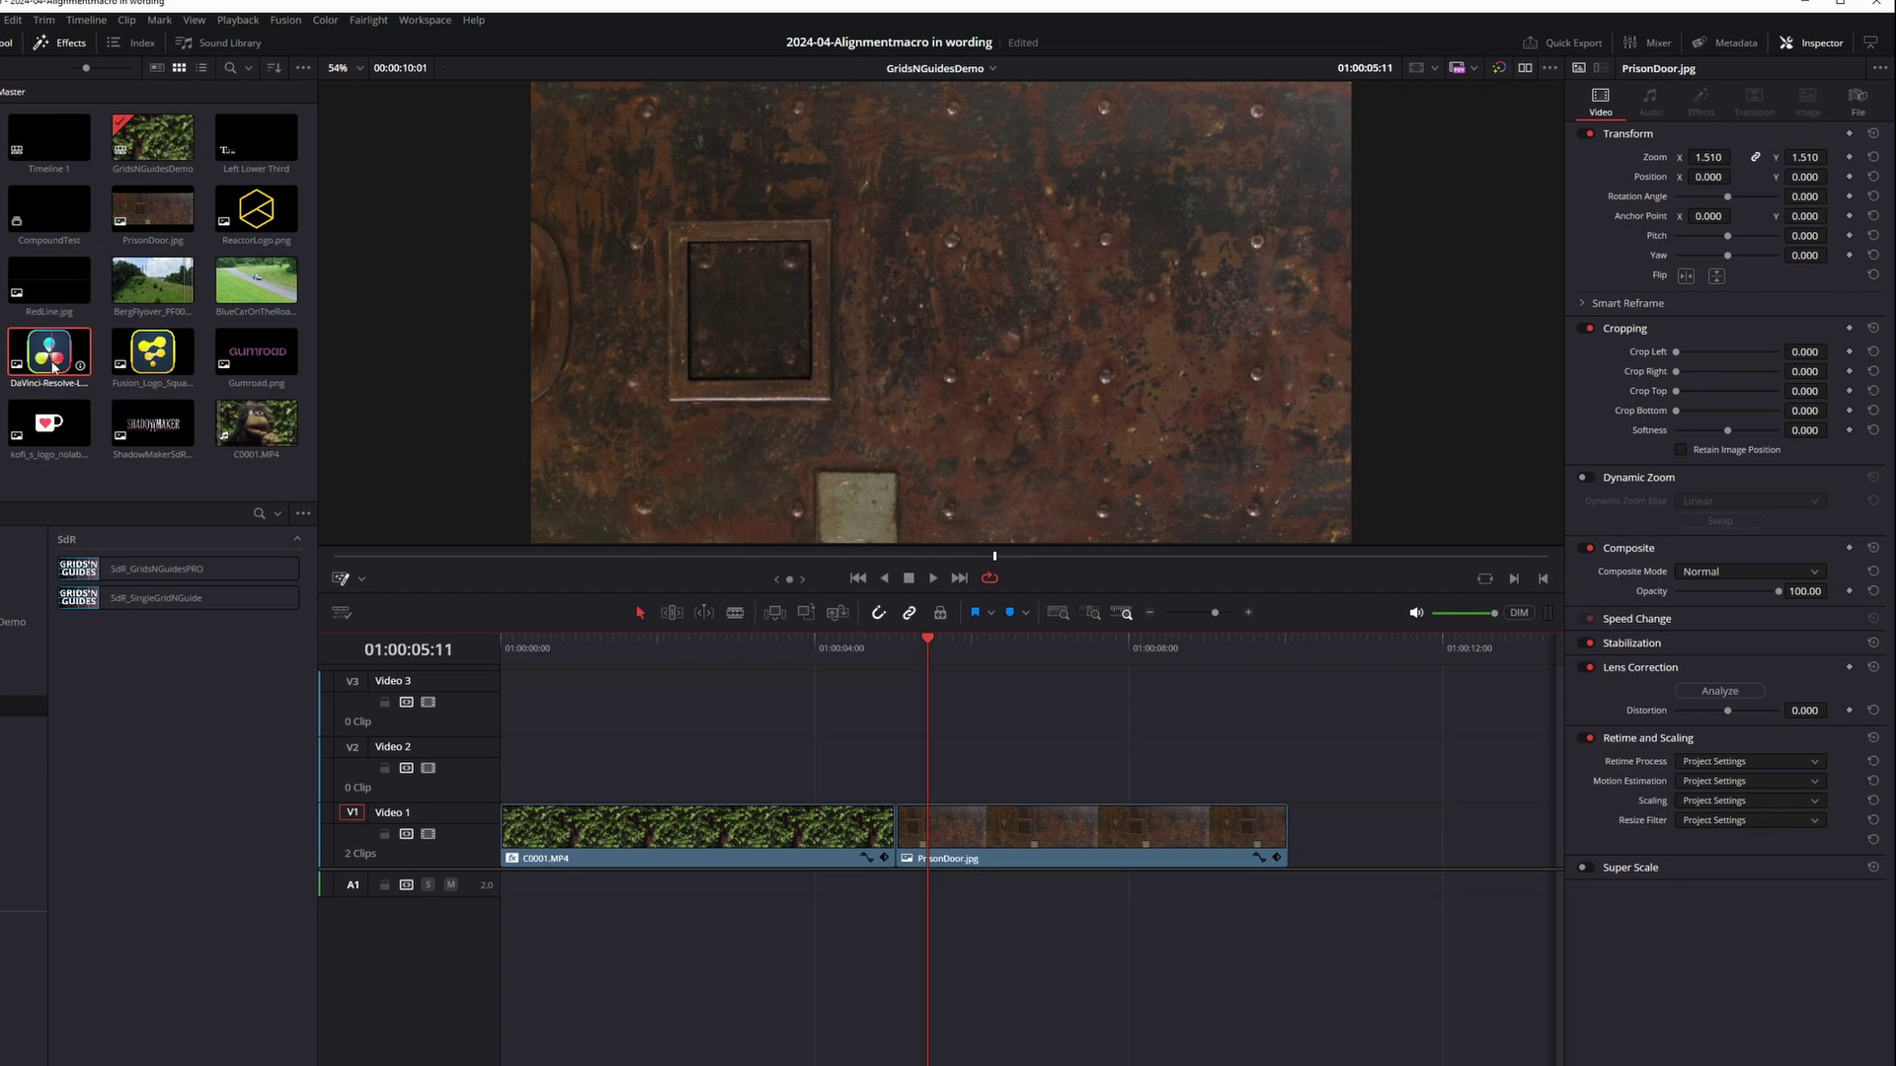
Step: Place the DaVinci Resolve logo on Video 2 above PrisonDoor.jpg and apply the SdR_SingleGridNGuide effect to it
left_click_drag(52, 368, 900, 775)
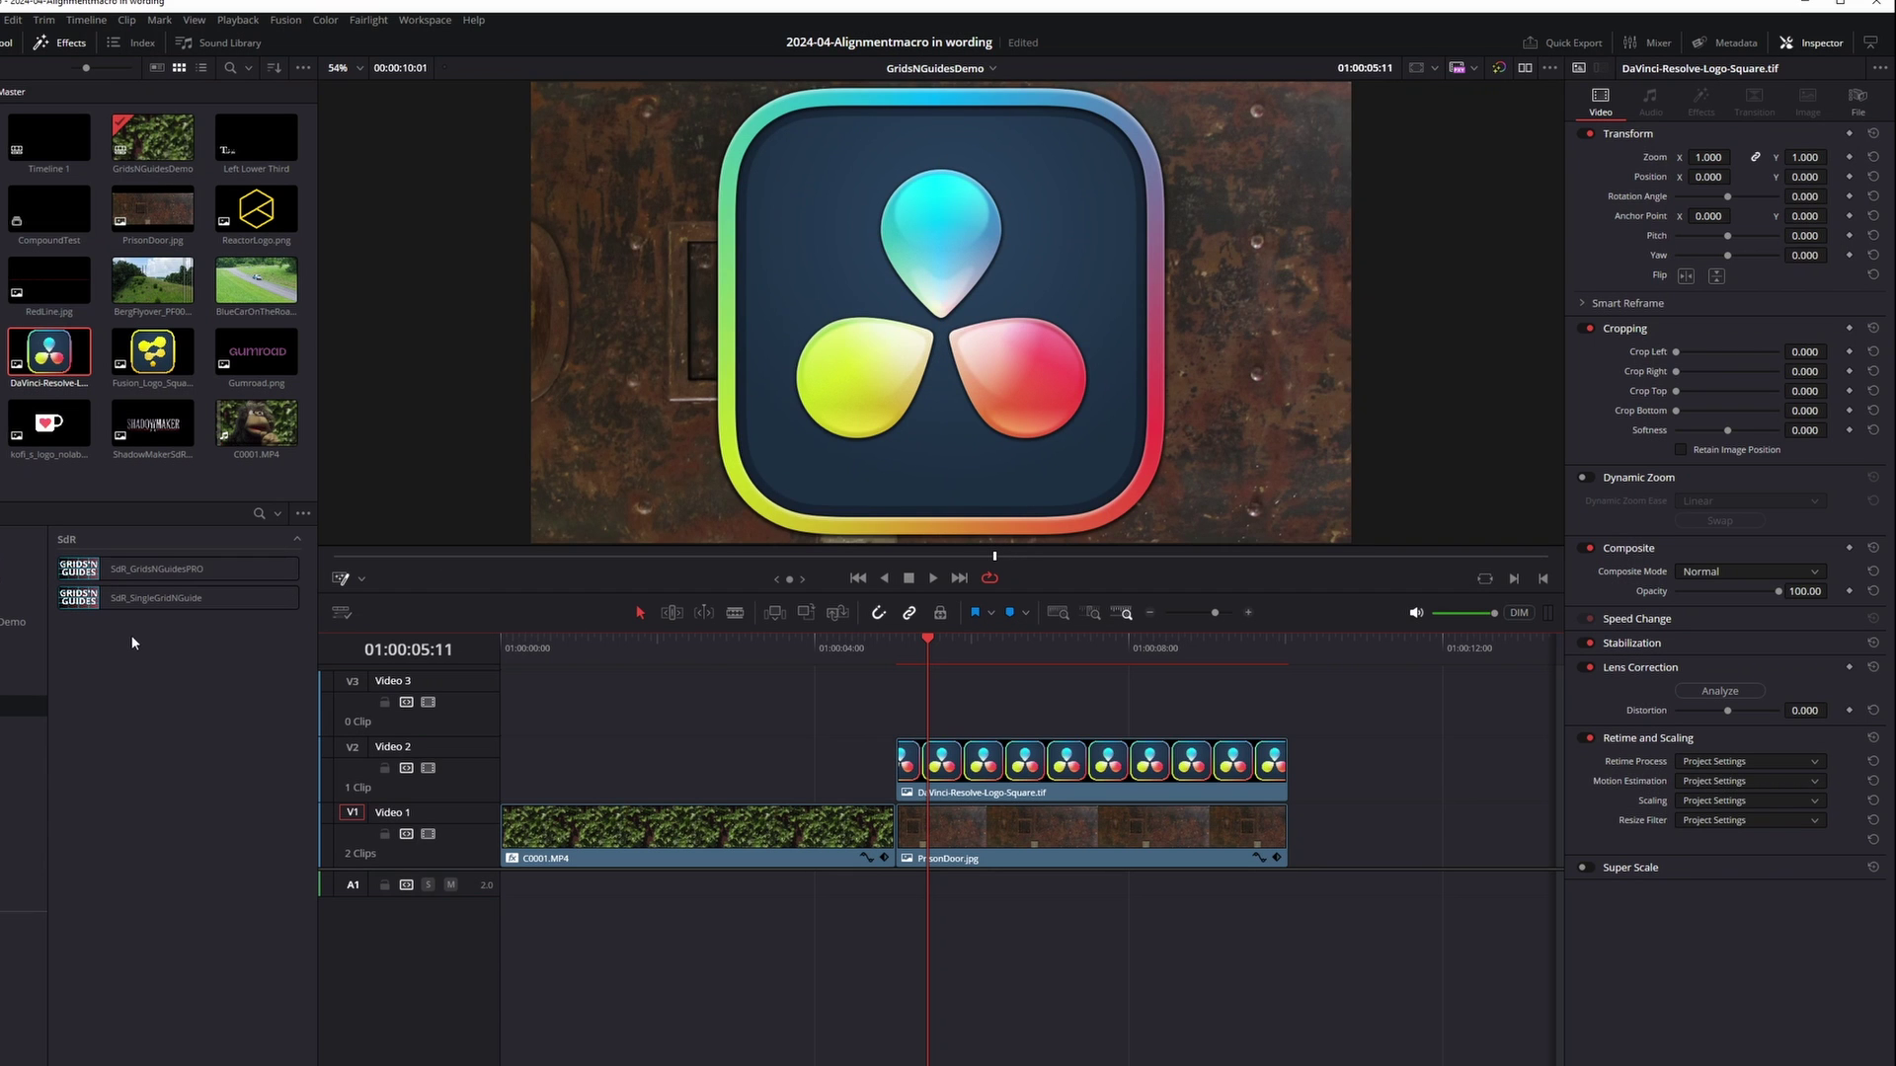
double_click(252, 595)
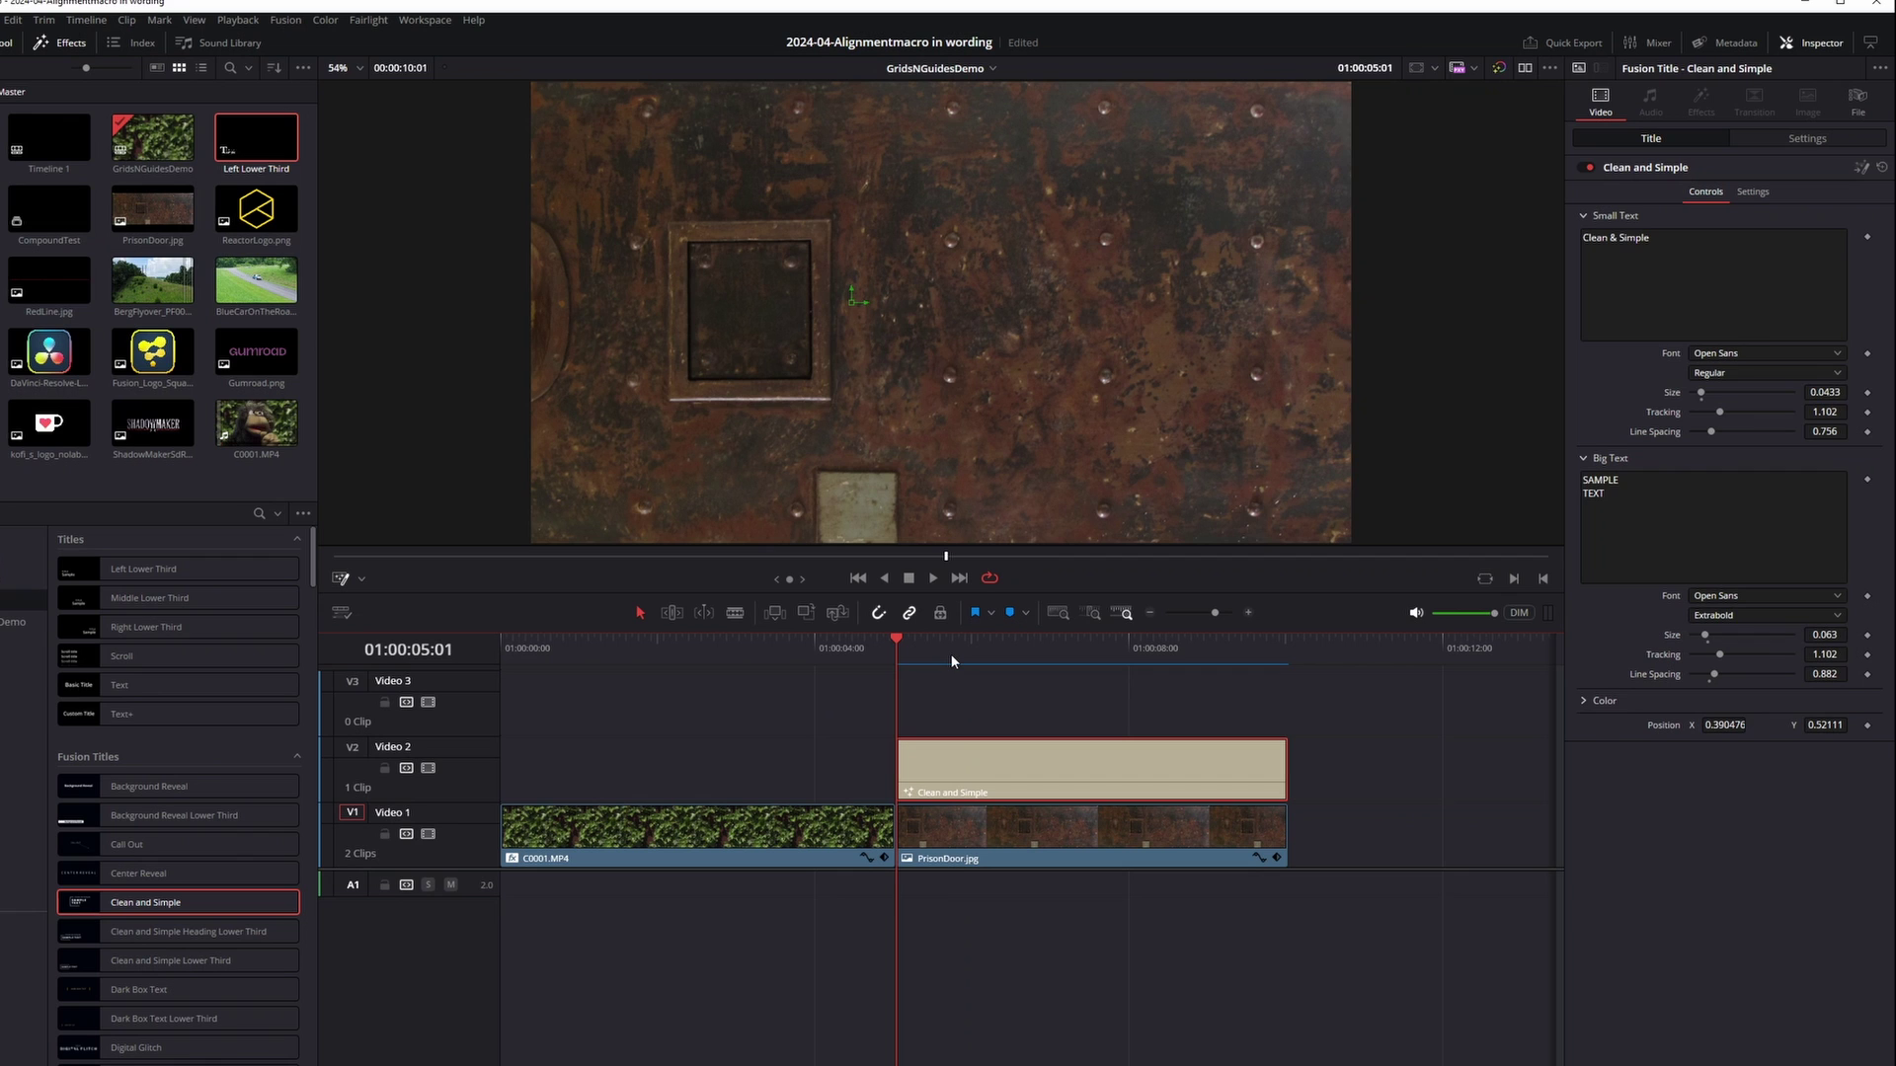
Step: Preview the Clean and Simple title's animation over PrisonDoor.jpg and apply the SdR_SingleGridNGuide effect to the title
left_click(8, 706)
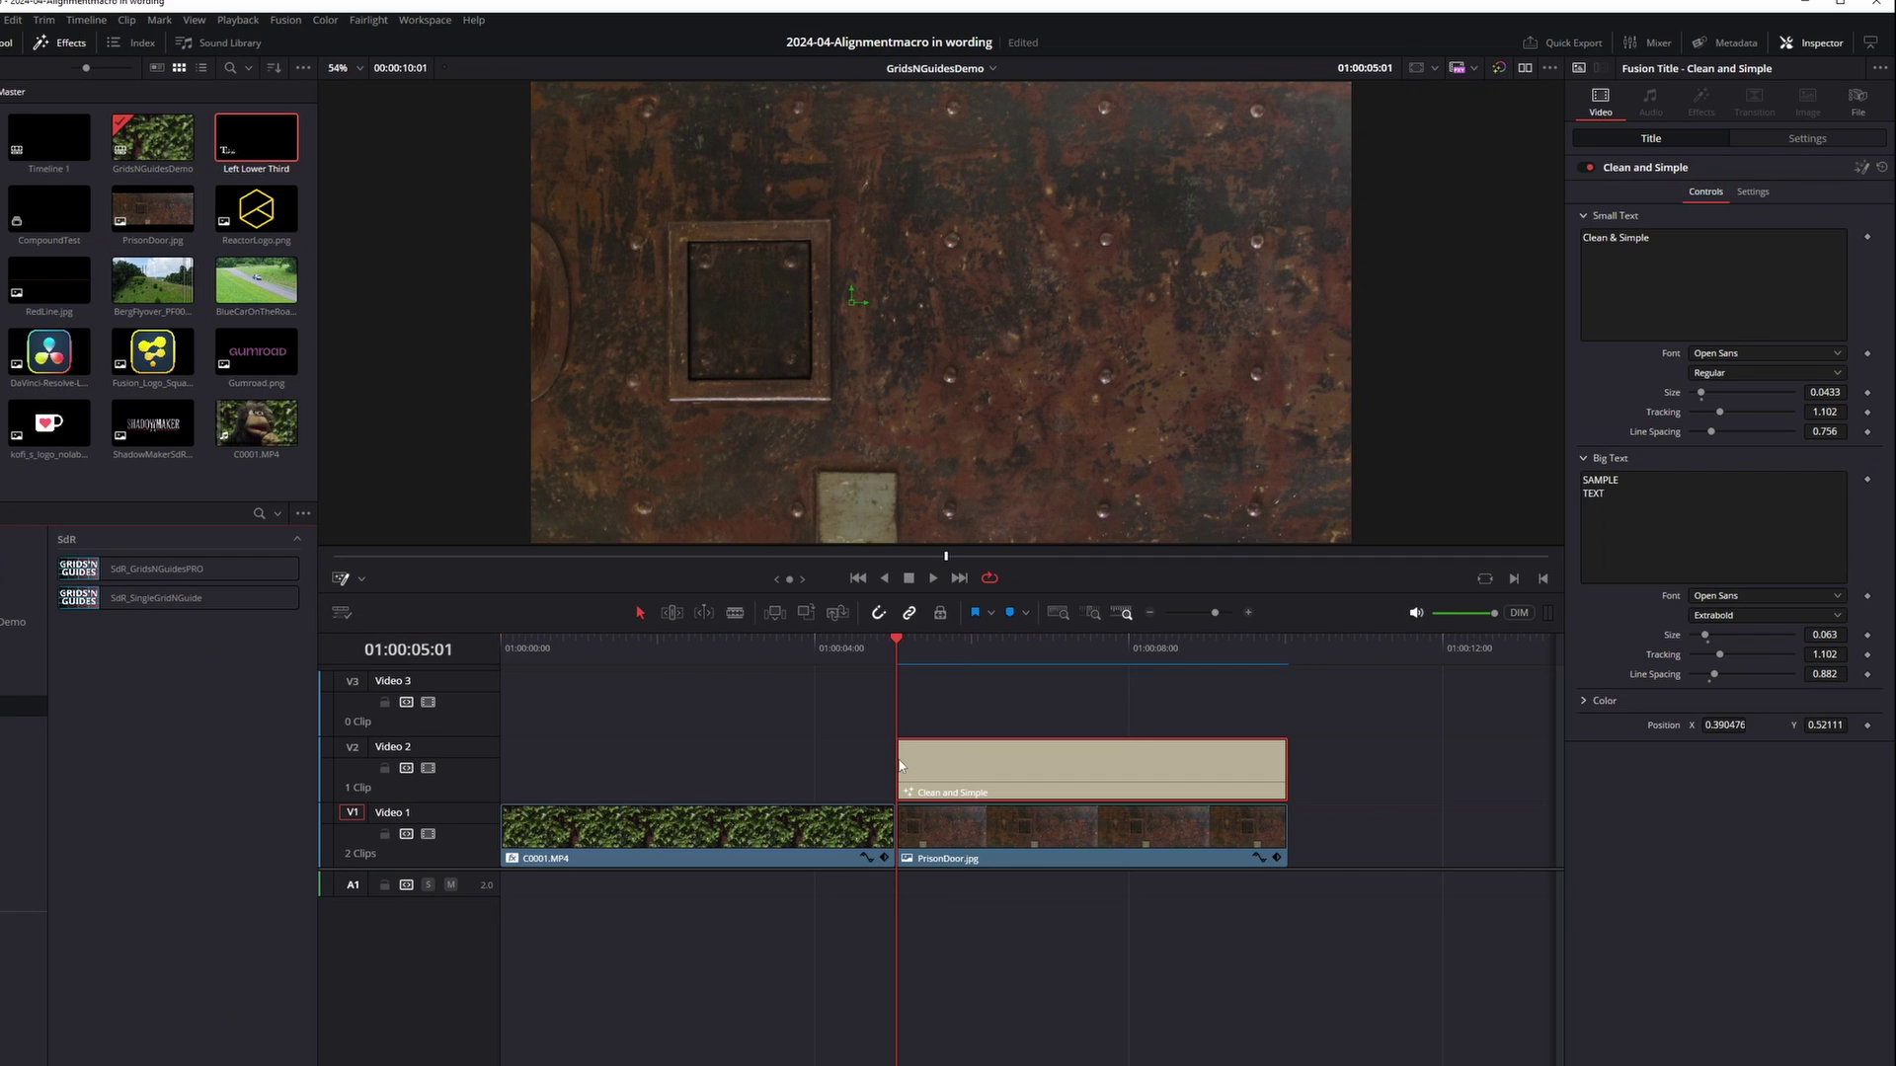
left_click_drag(855, 647, 1037, 653)
left_click(948, 652)
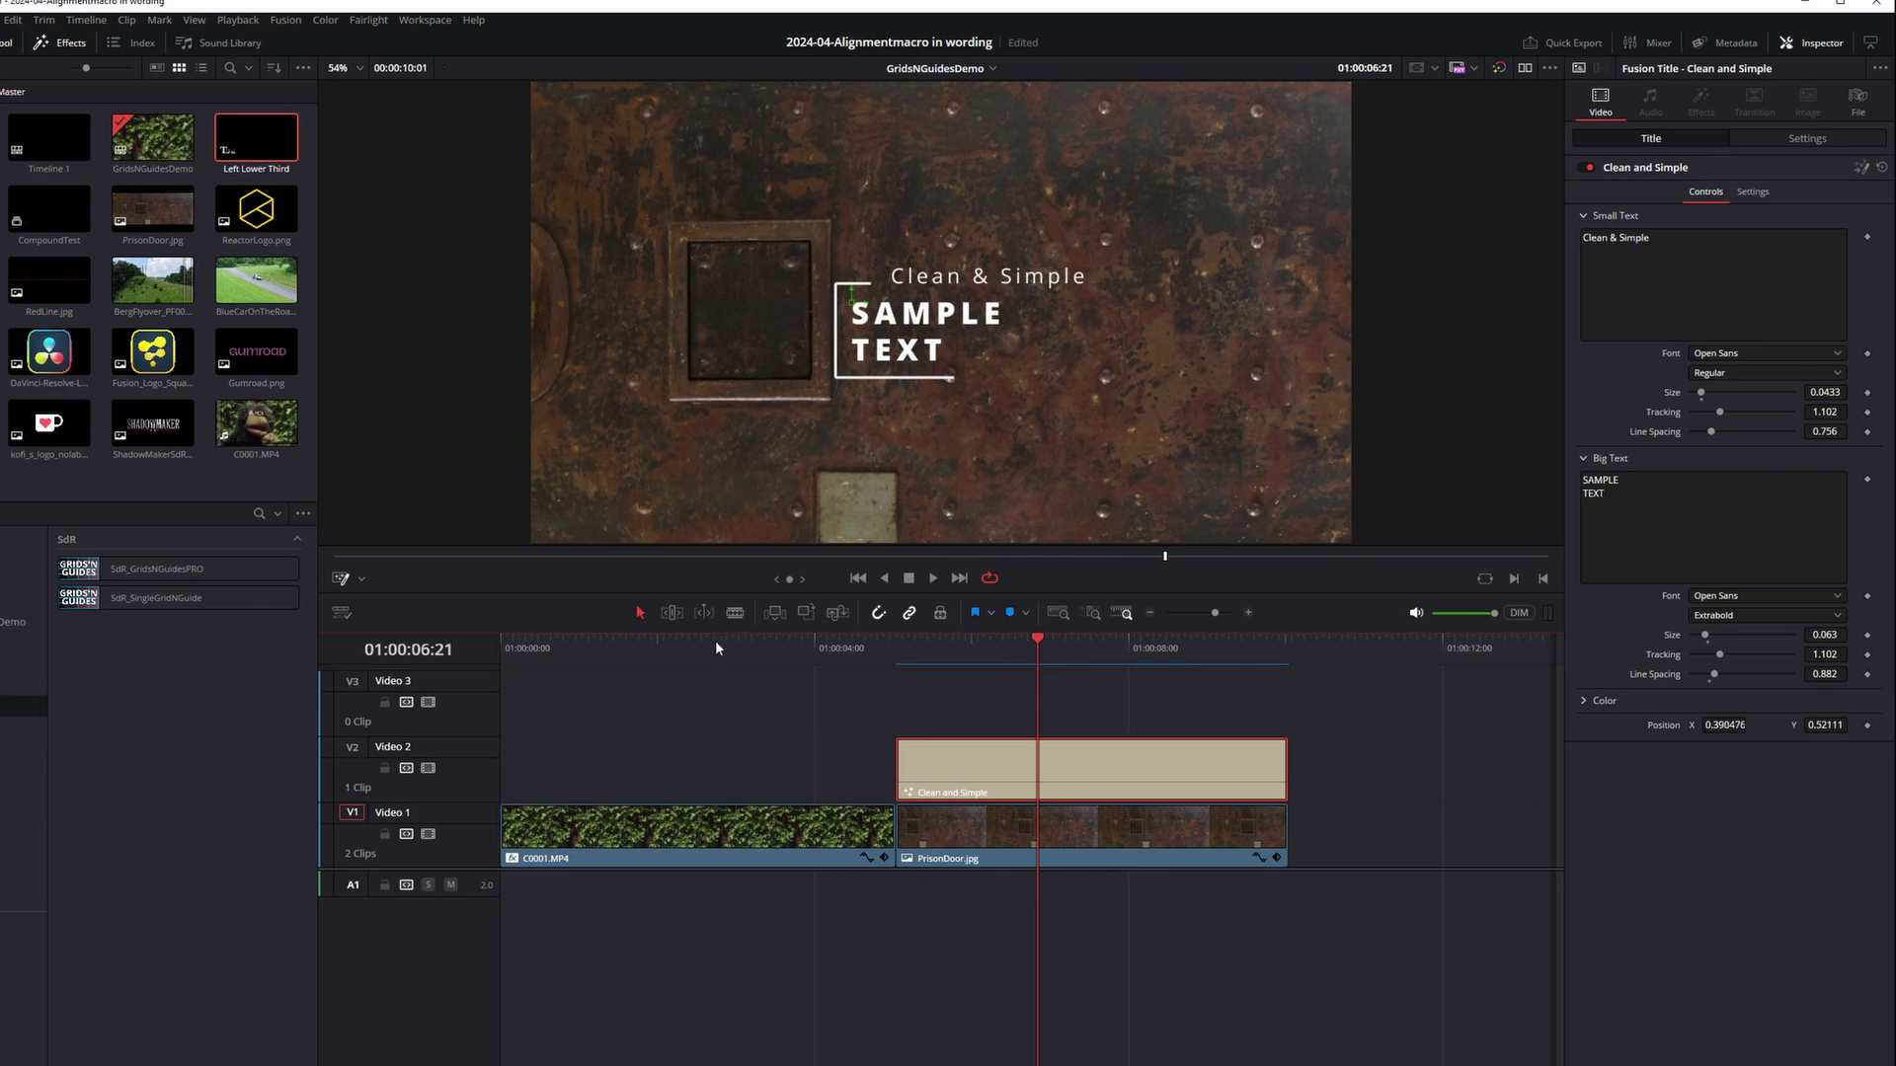
double_click(156, 598)
mouse_move(920, 638)
left_mouse_down()
mouse_move(995, 654)
mouse_move(899, 654)
left_mouse_up()
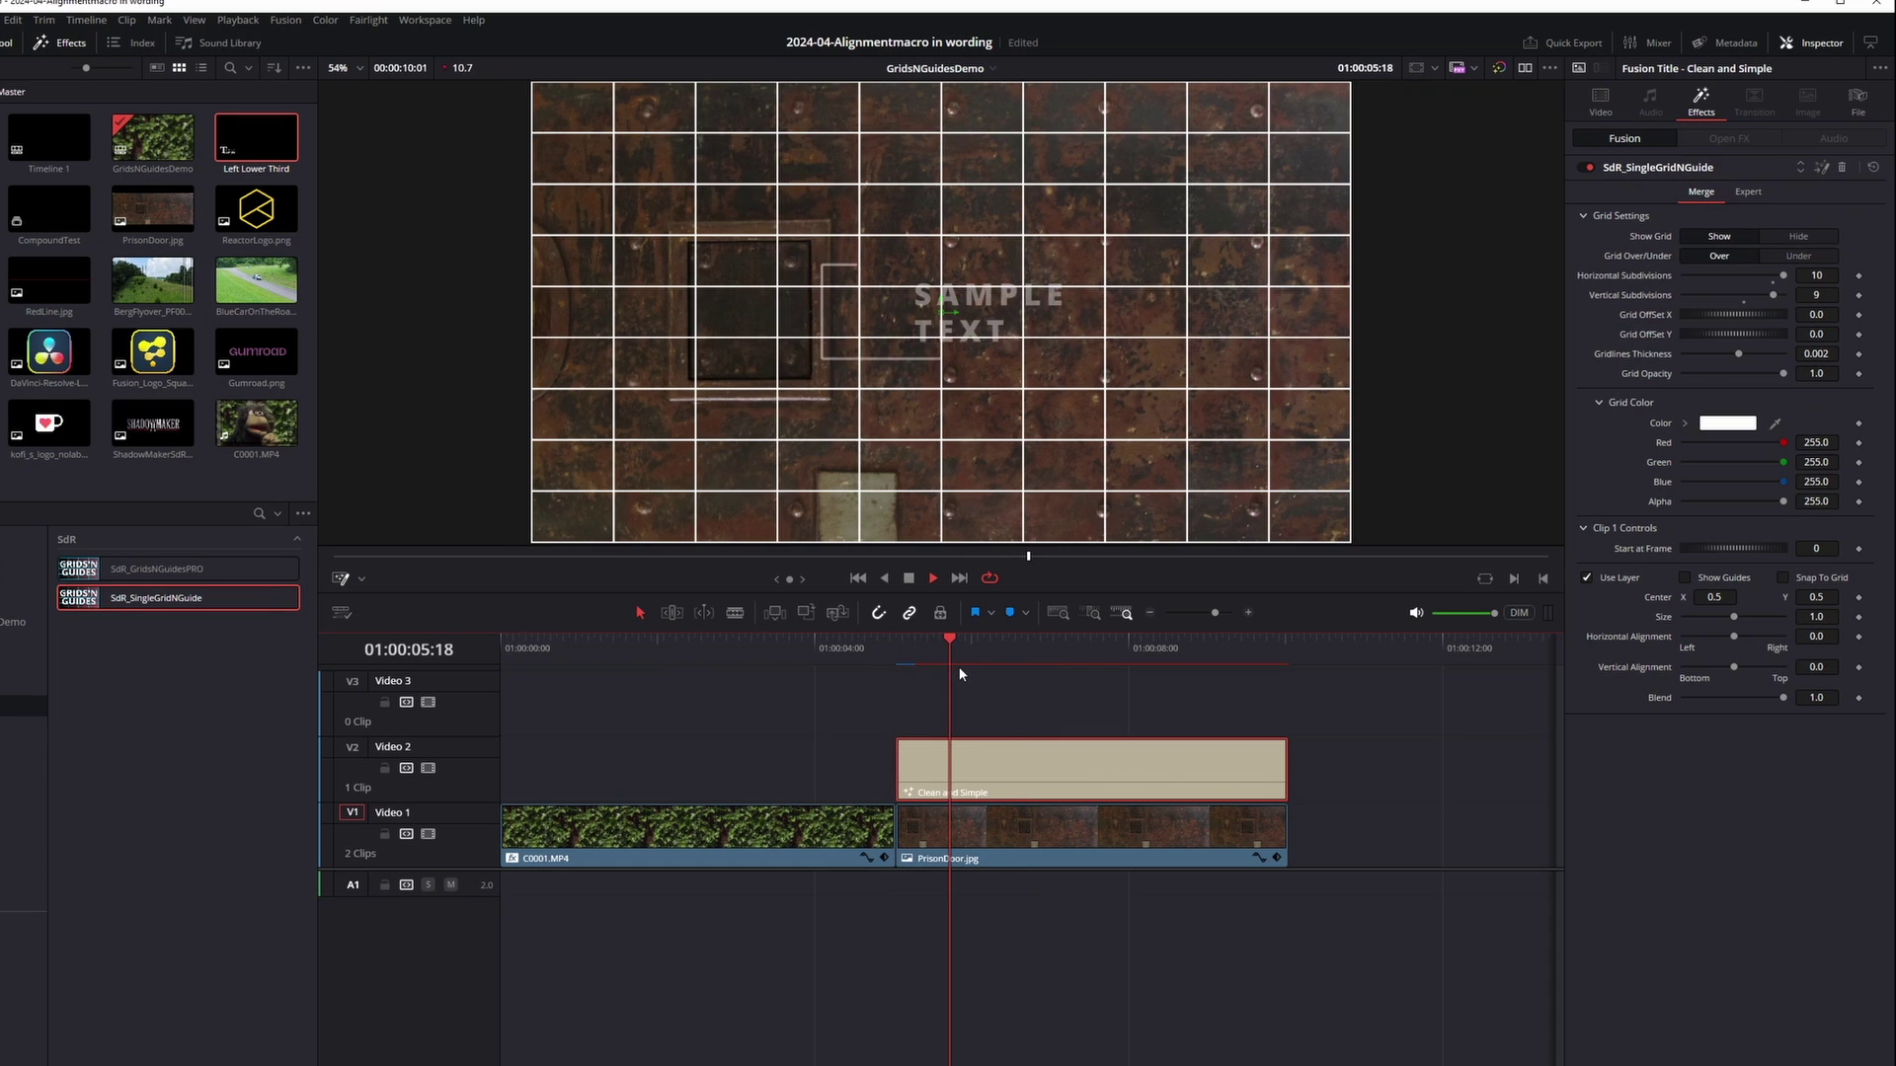
Step: Hide the effect's grid, set it to Under, and scrub through the Clean and Simple title's animation
left_click(1768, 237)
left_click(1723, 256)
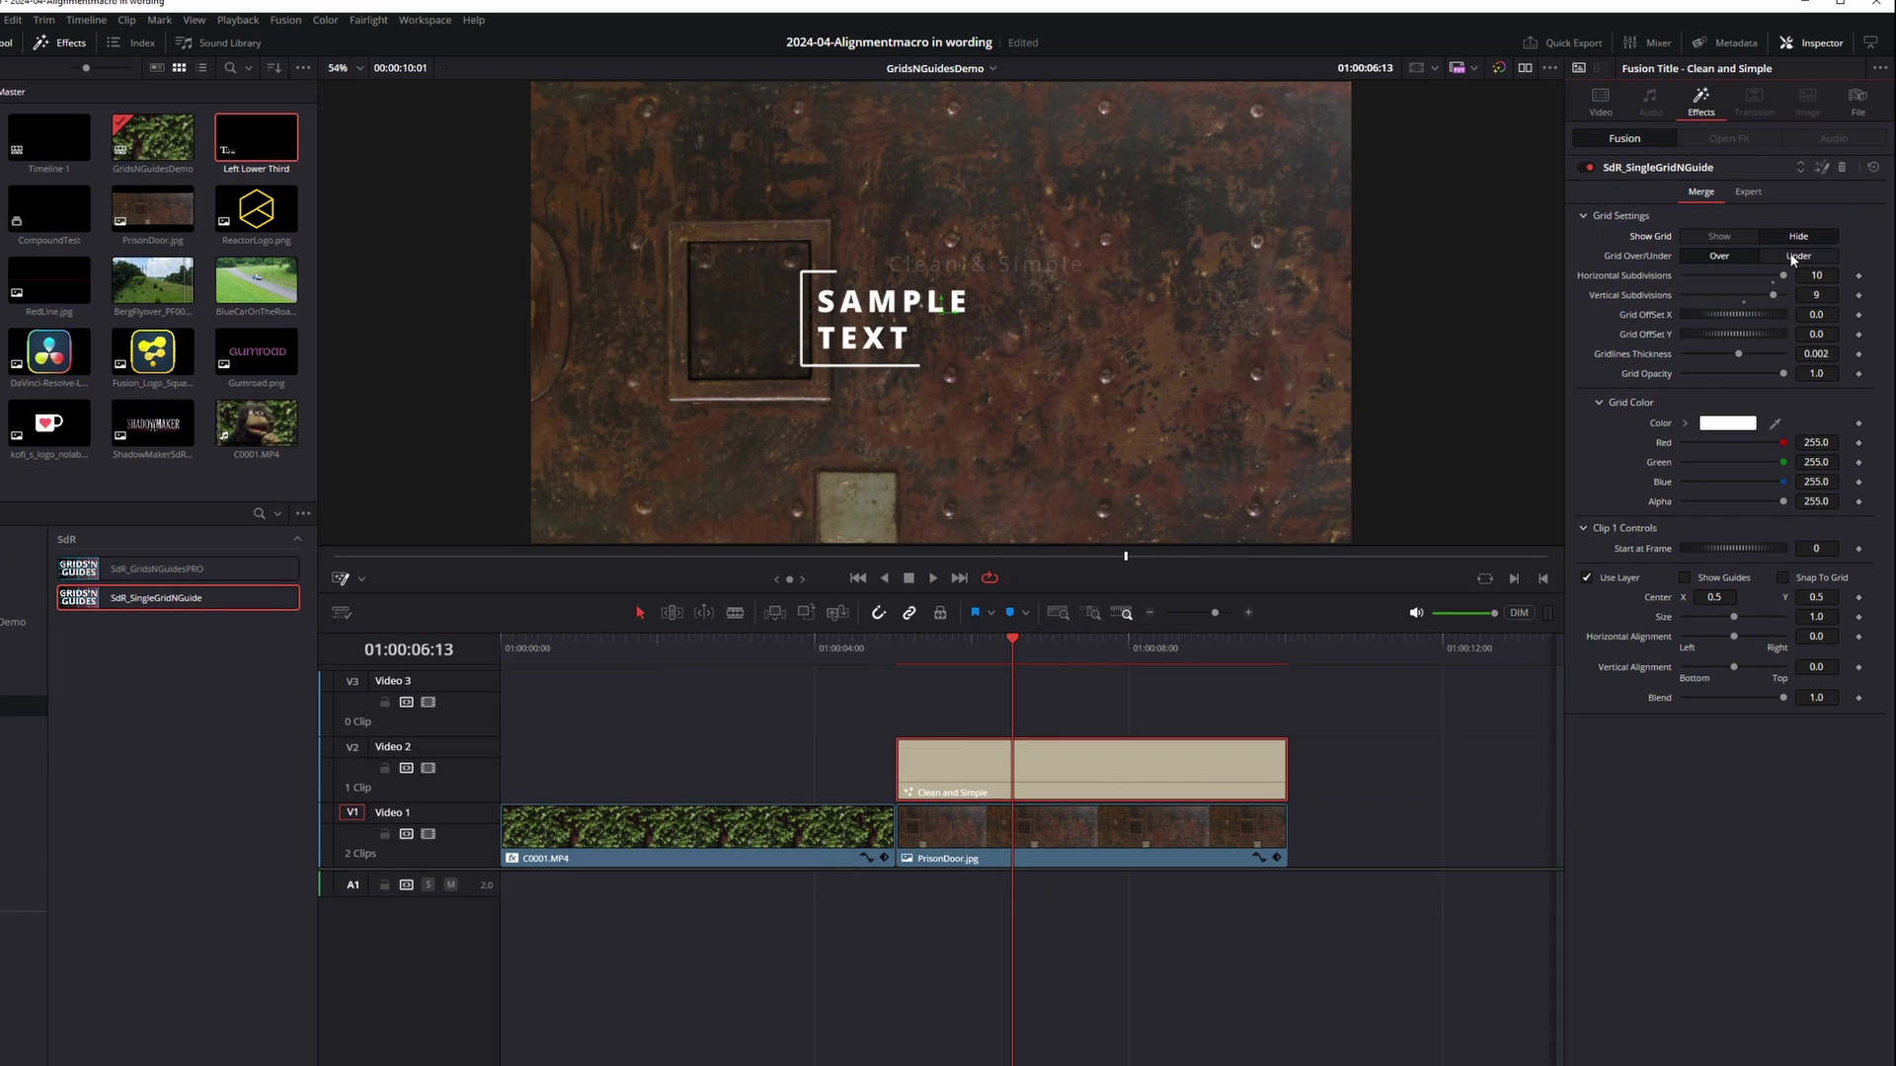
left_click(1791, 257)
left_click_drag(984, 638, 1033, 669)
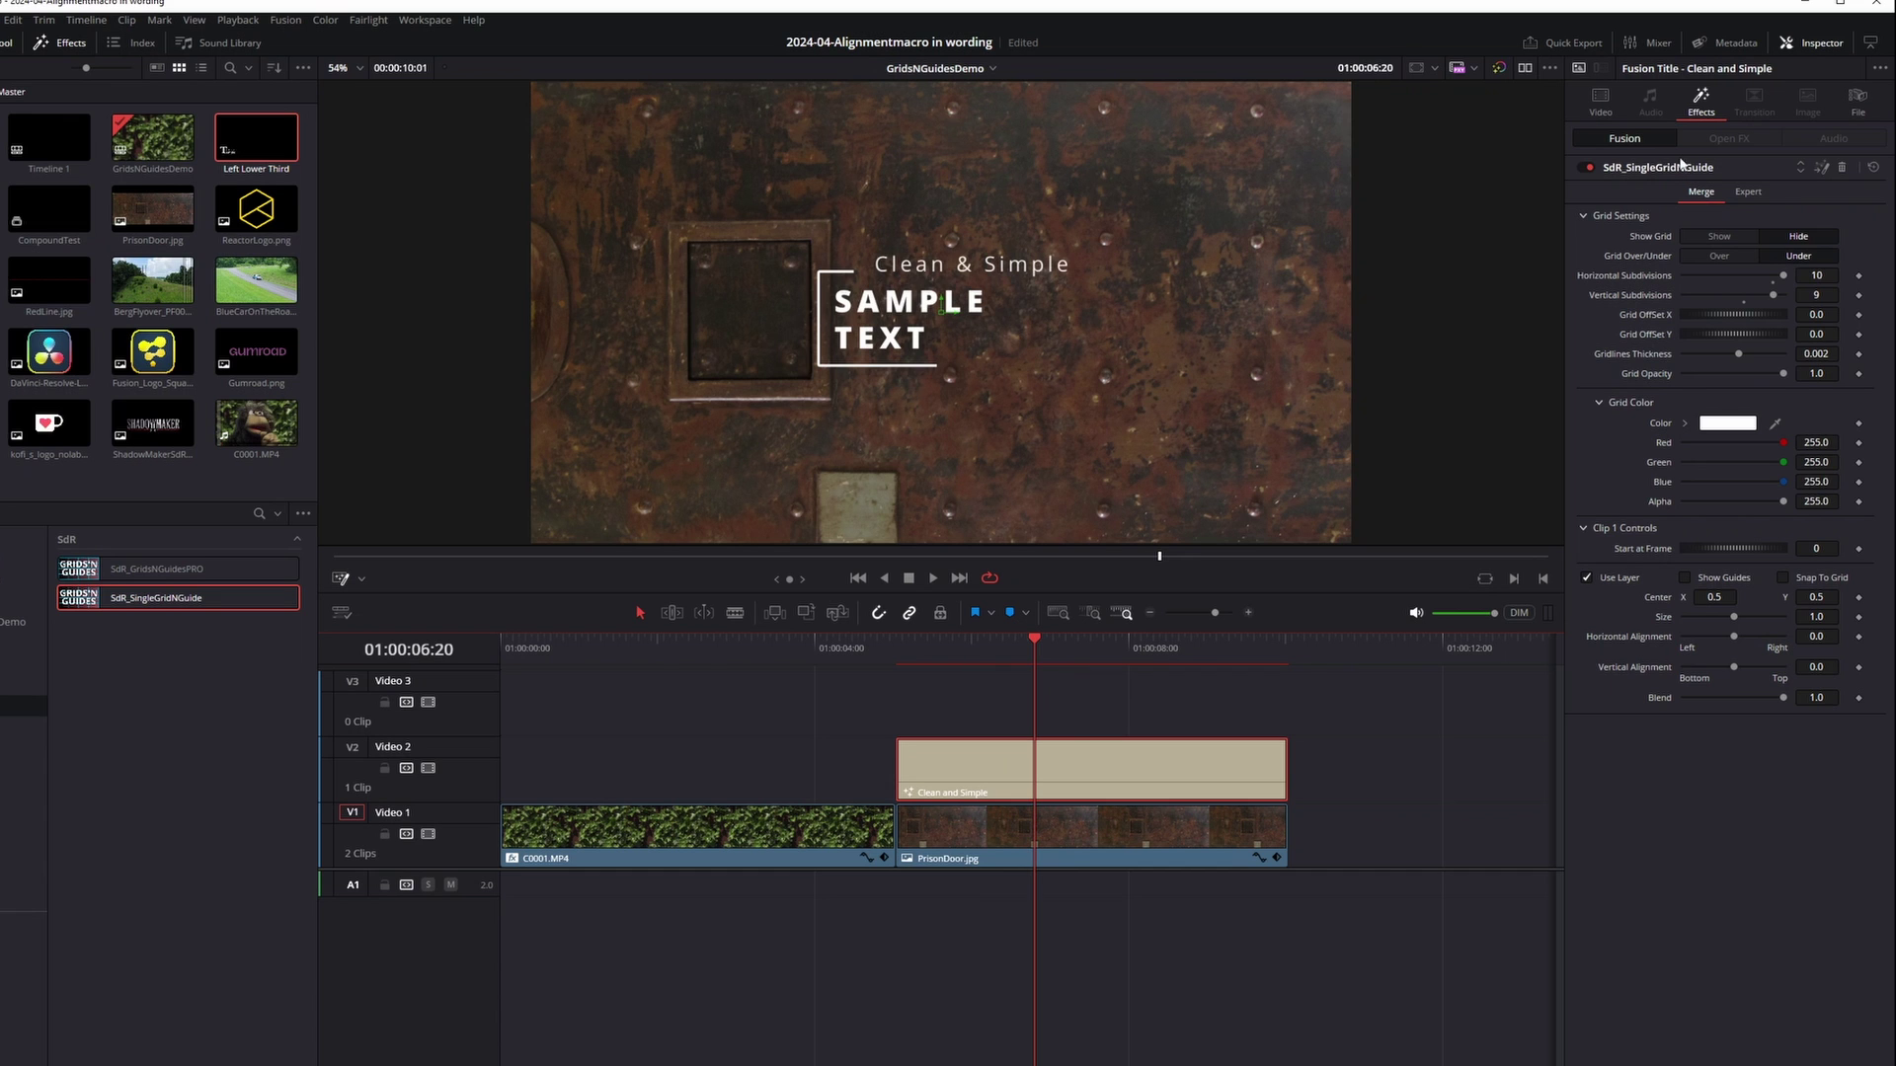
Step: Turn off AutoDomain Clip in the effect's expert settings to stop the title's position from shifting
left_click(1745, 191)
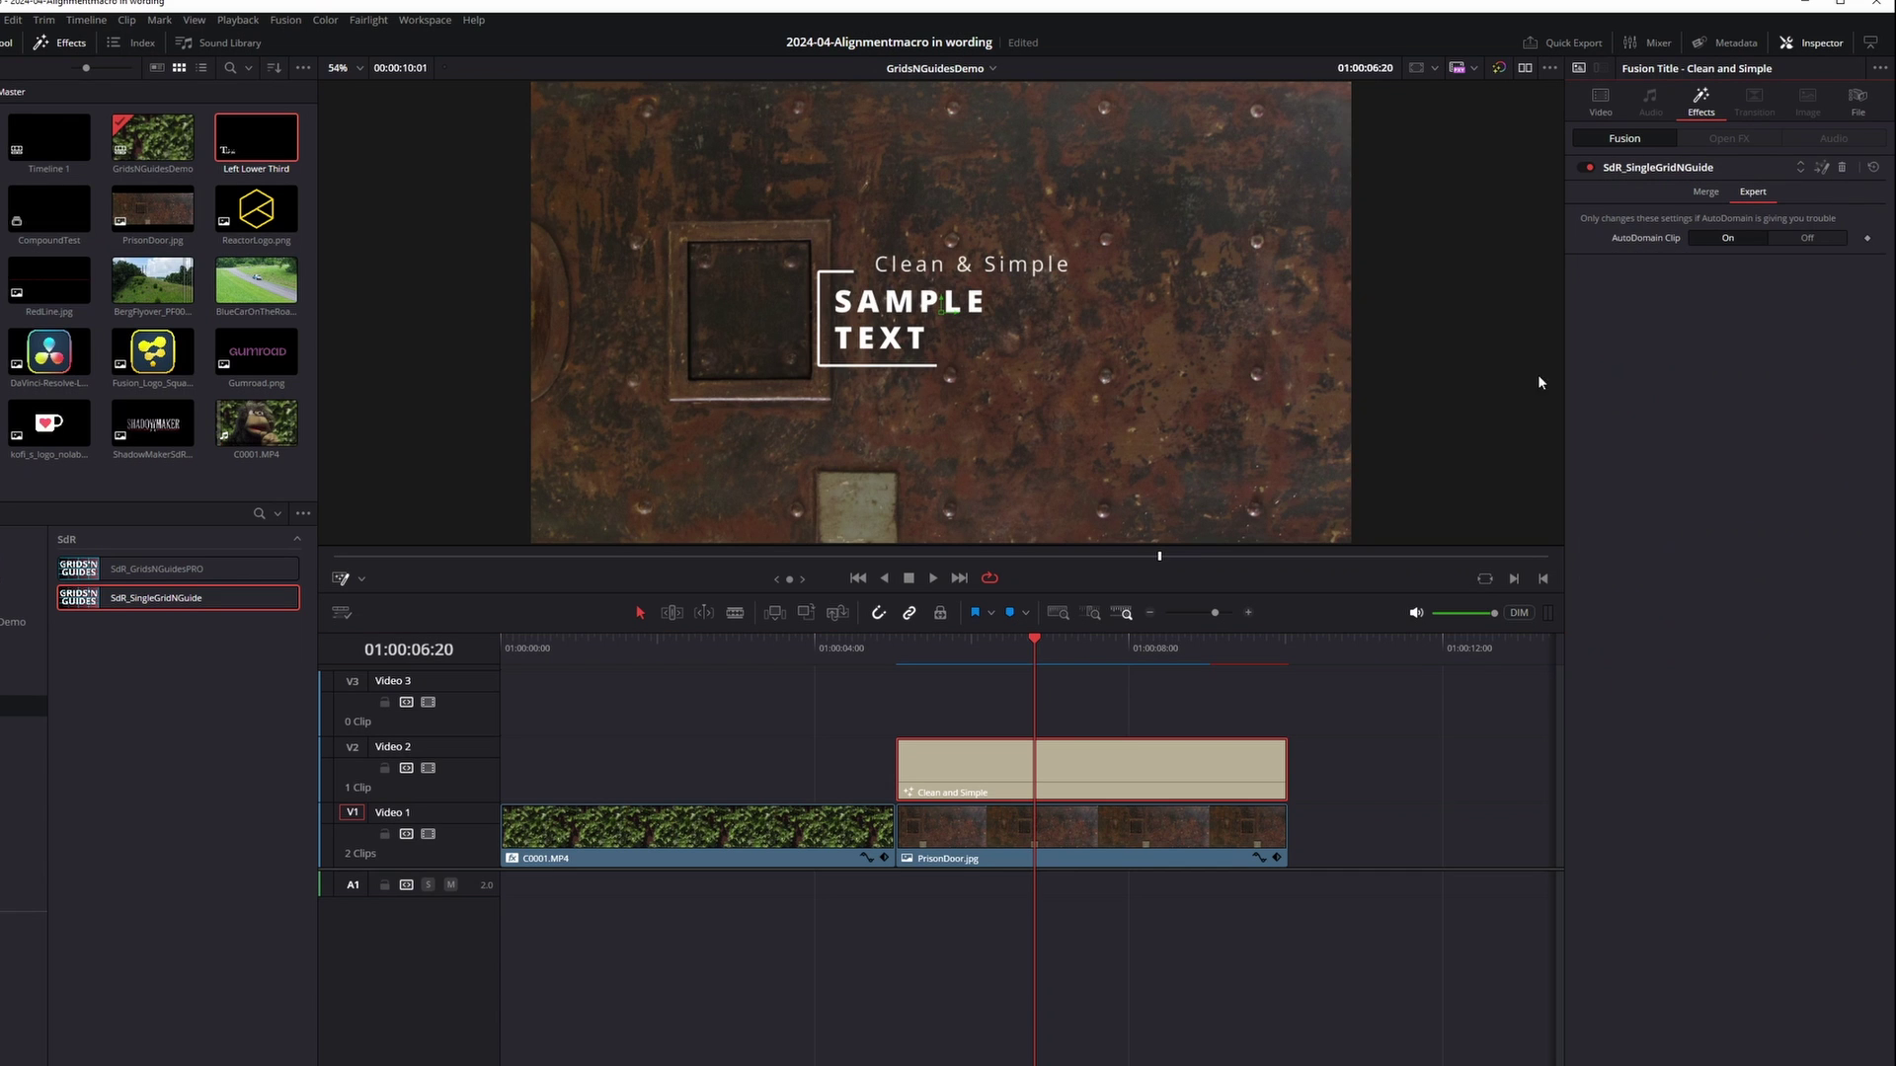
mouse_move(1034, 655)
left_mouse_down()
mouse_move(973, 655)
mouse_move(1017, 655)
left_mouse_up()
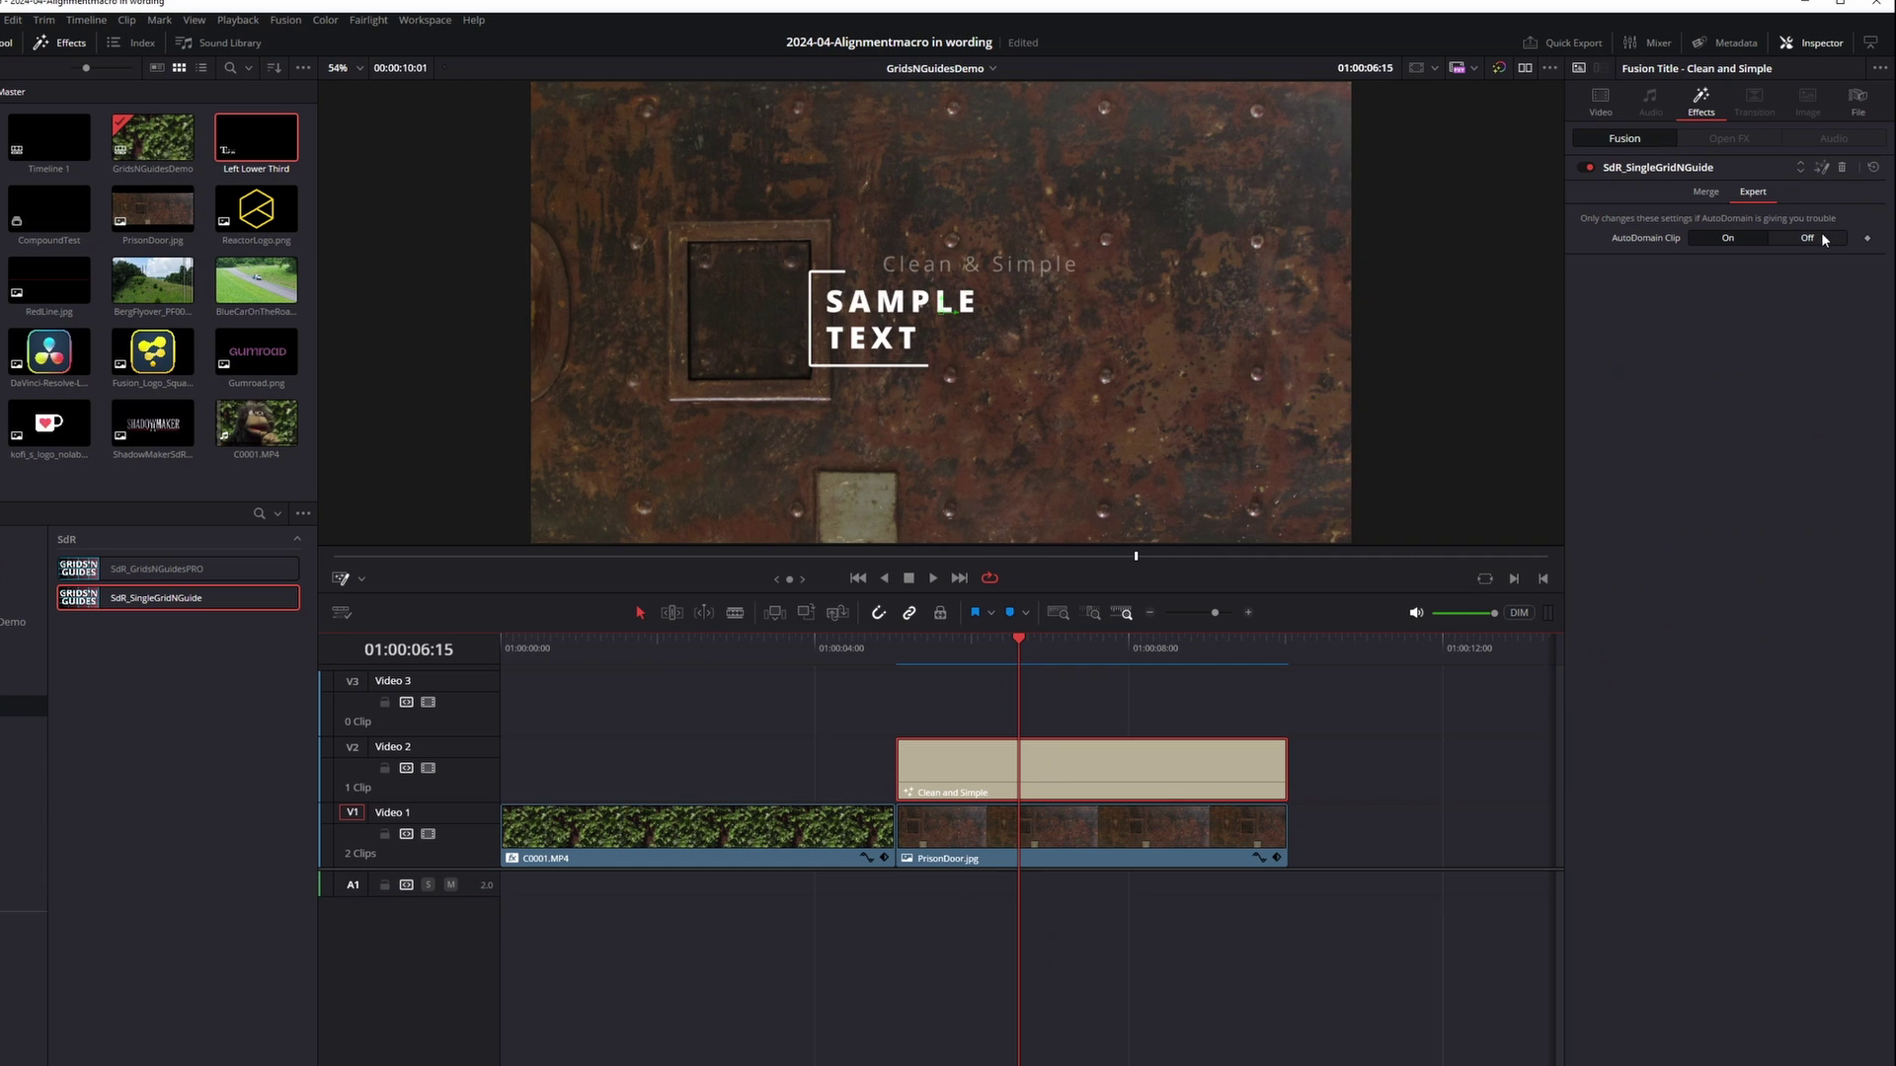
left_click(1823, 240)
left_click(1705, 191)
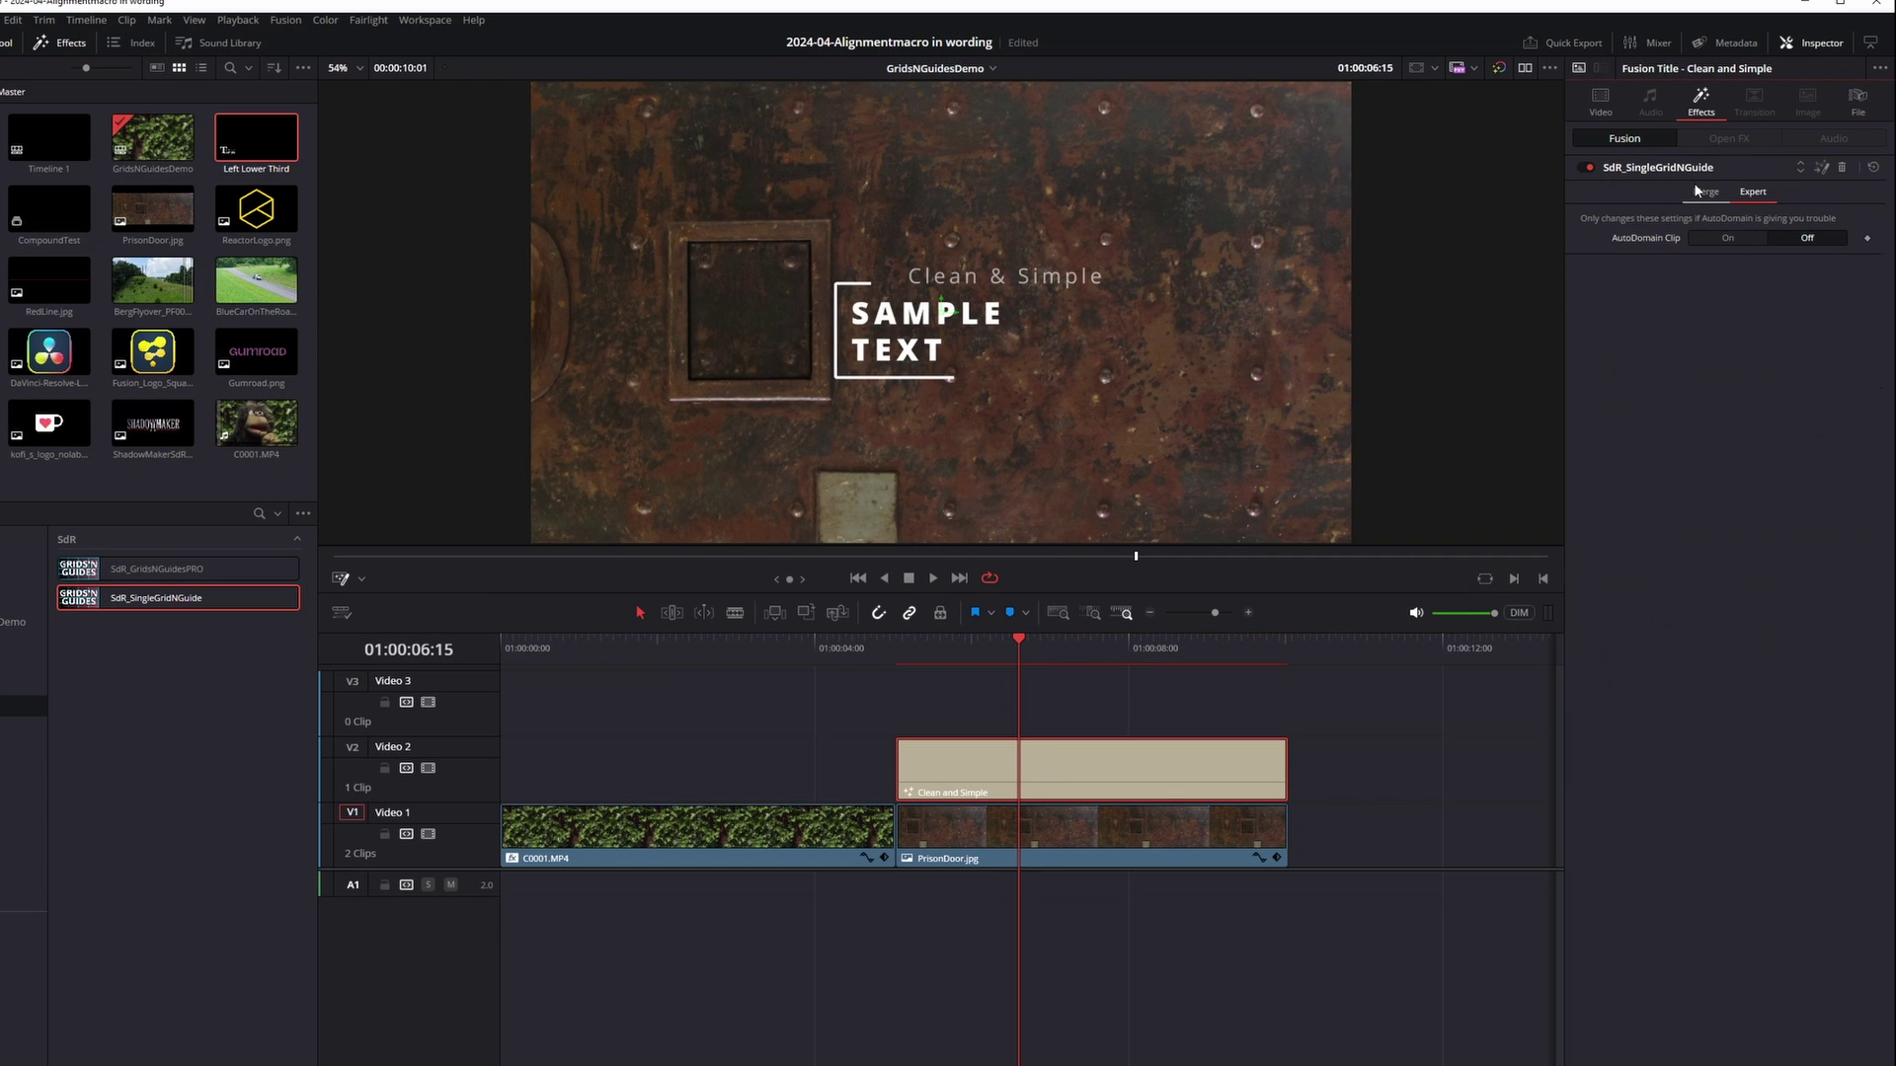
Step: At 01:00:07:13, scale the Clean and Simple title to about 1.085 and move its center down to about Y 0.43
left_click_drag(1016, 653, 1090, 661)
mouse_move(1825, 617)
left_mouse_down()
mouse_move(1777, 617)
mouse_move(1833, 618)
left_mouse_up()
mouse_move(942, 310)
left_mouse_down()
mouse_move(940, 389)
mouse_move(938, 346)
left_mouse_up()
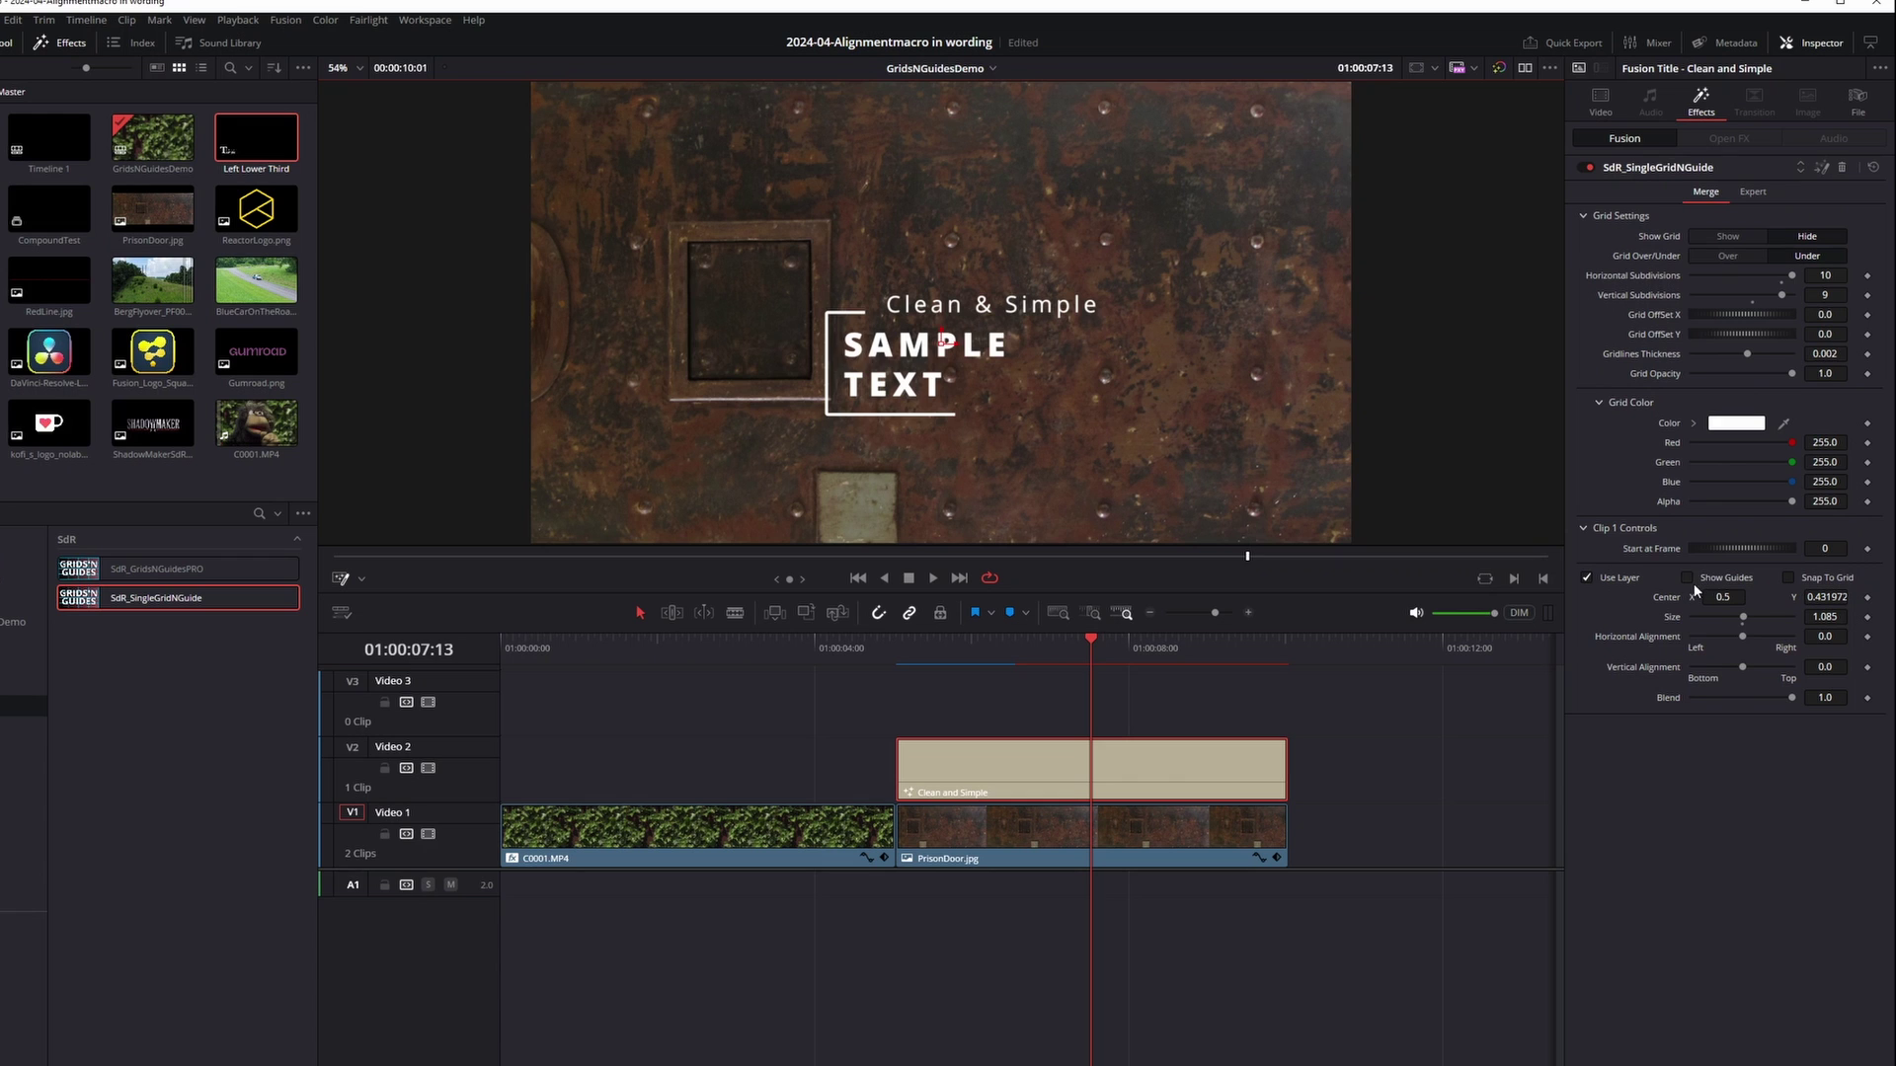
Step: Show the title's guides and align its frame corner to them with Horizontal Alignment -0.25 and Vertical Alignment 0.115
left_click(1687, 578)
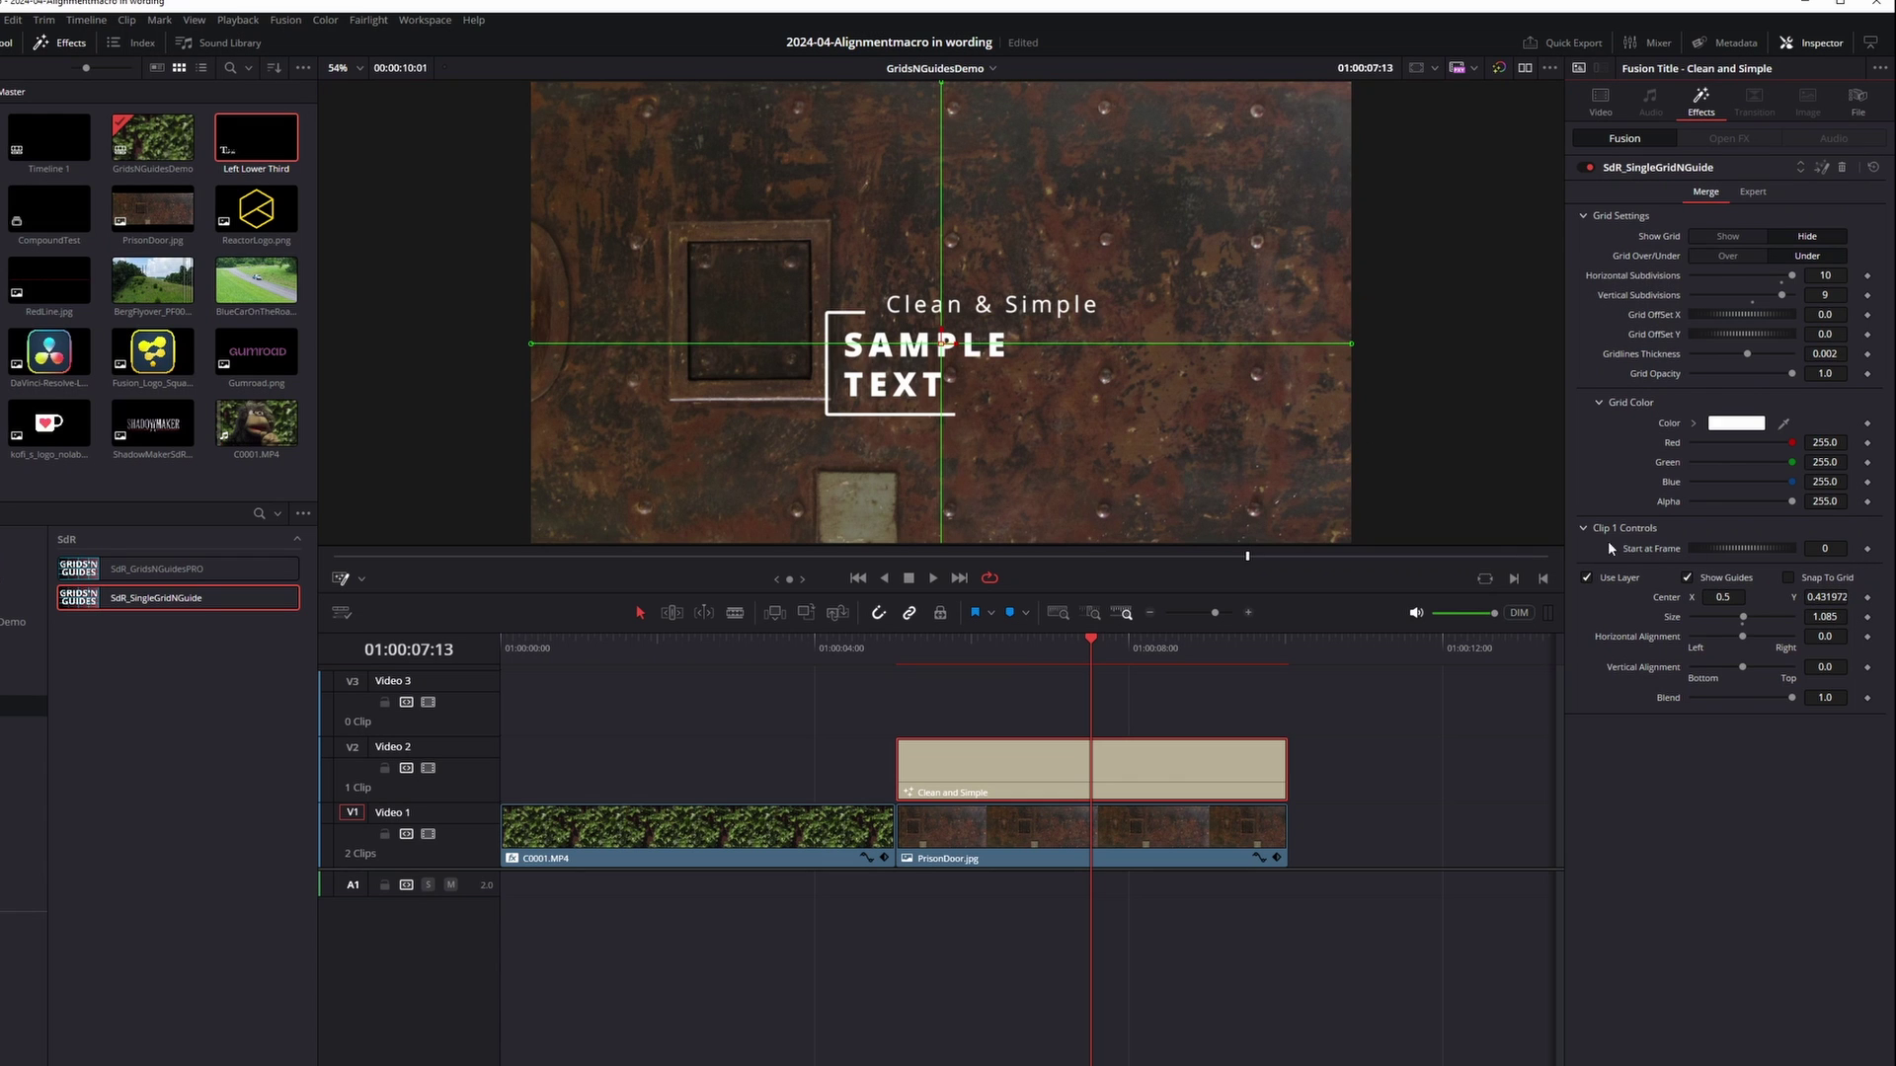
left_click_drag(1742, 636, 1726, 648)
left_click_drag(1824, 668, 1852, 667)
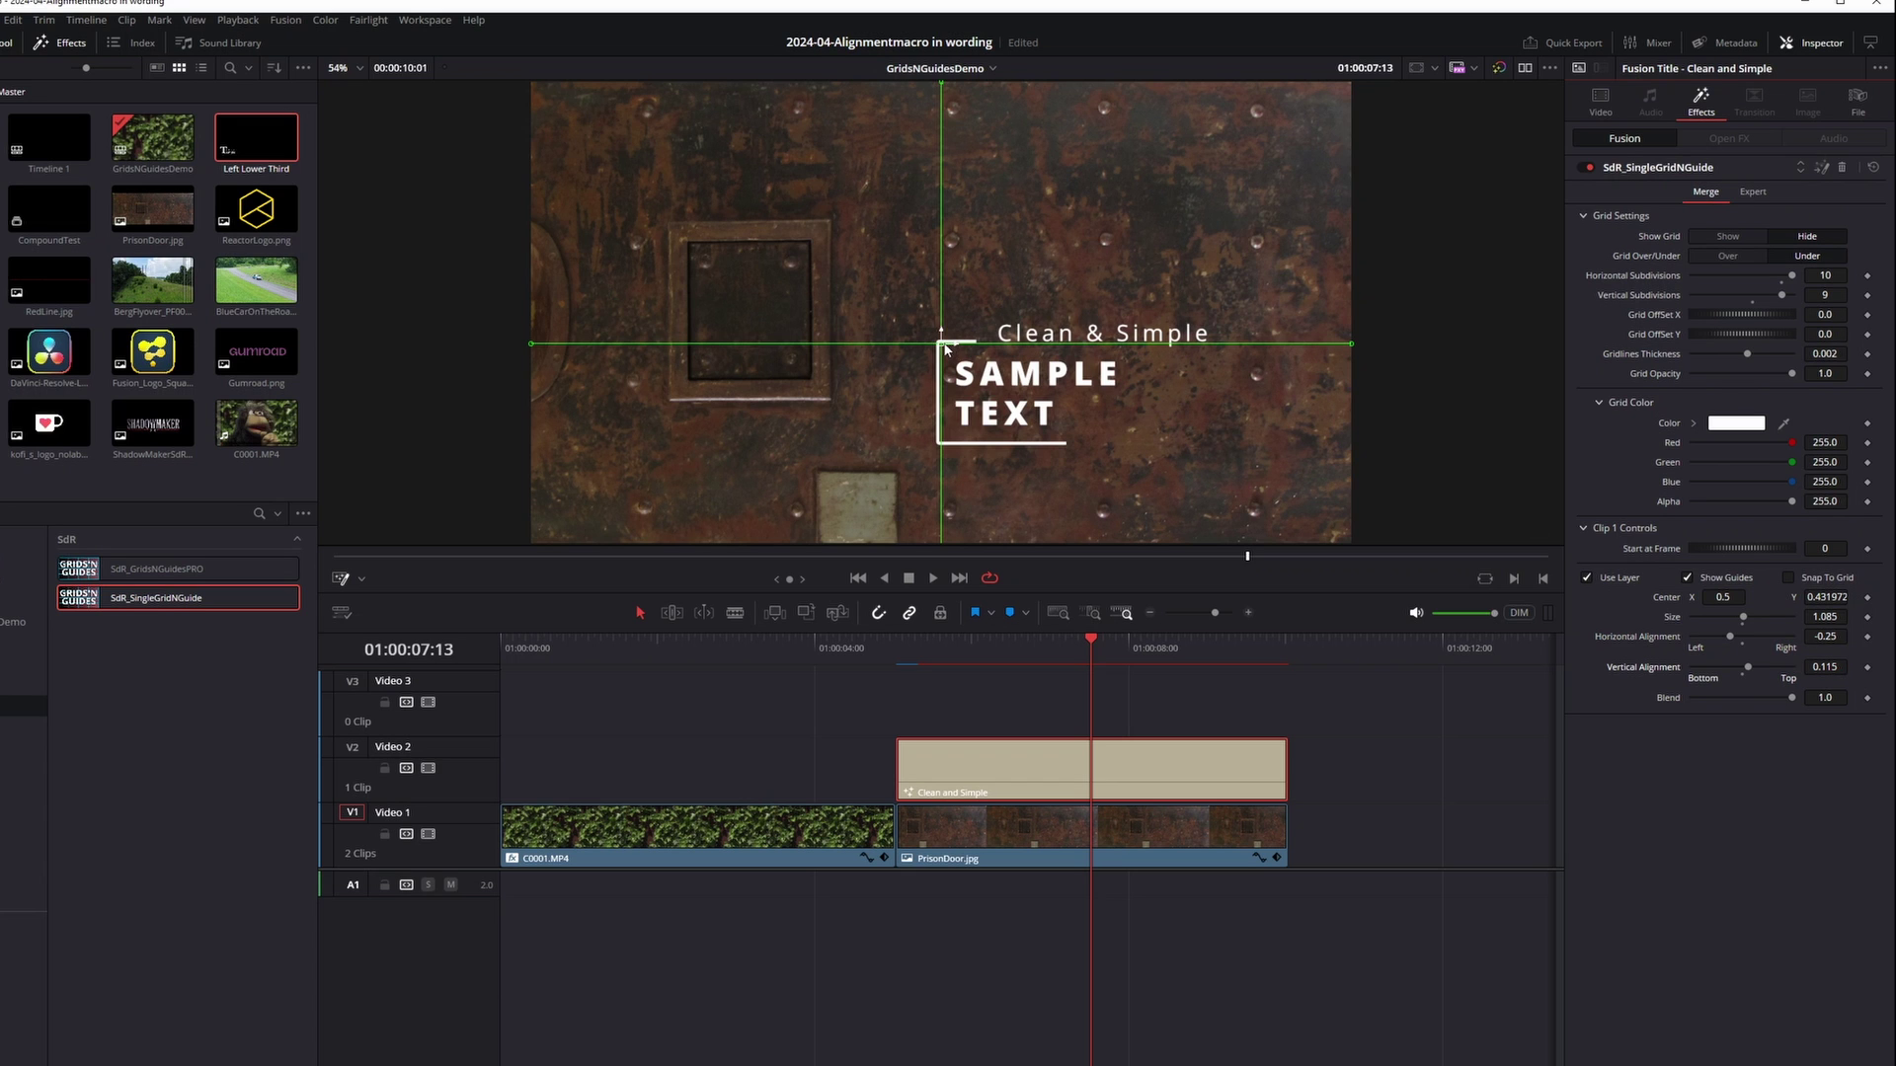
Step: Move the title's frame corner to the door hatch's inner upper-left corner, about X 0.197, Y 0.645, and scale it to about 1.431
left_click_drag(942, 345, 696, 250)
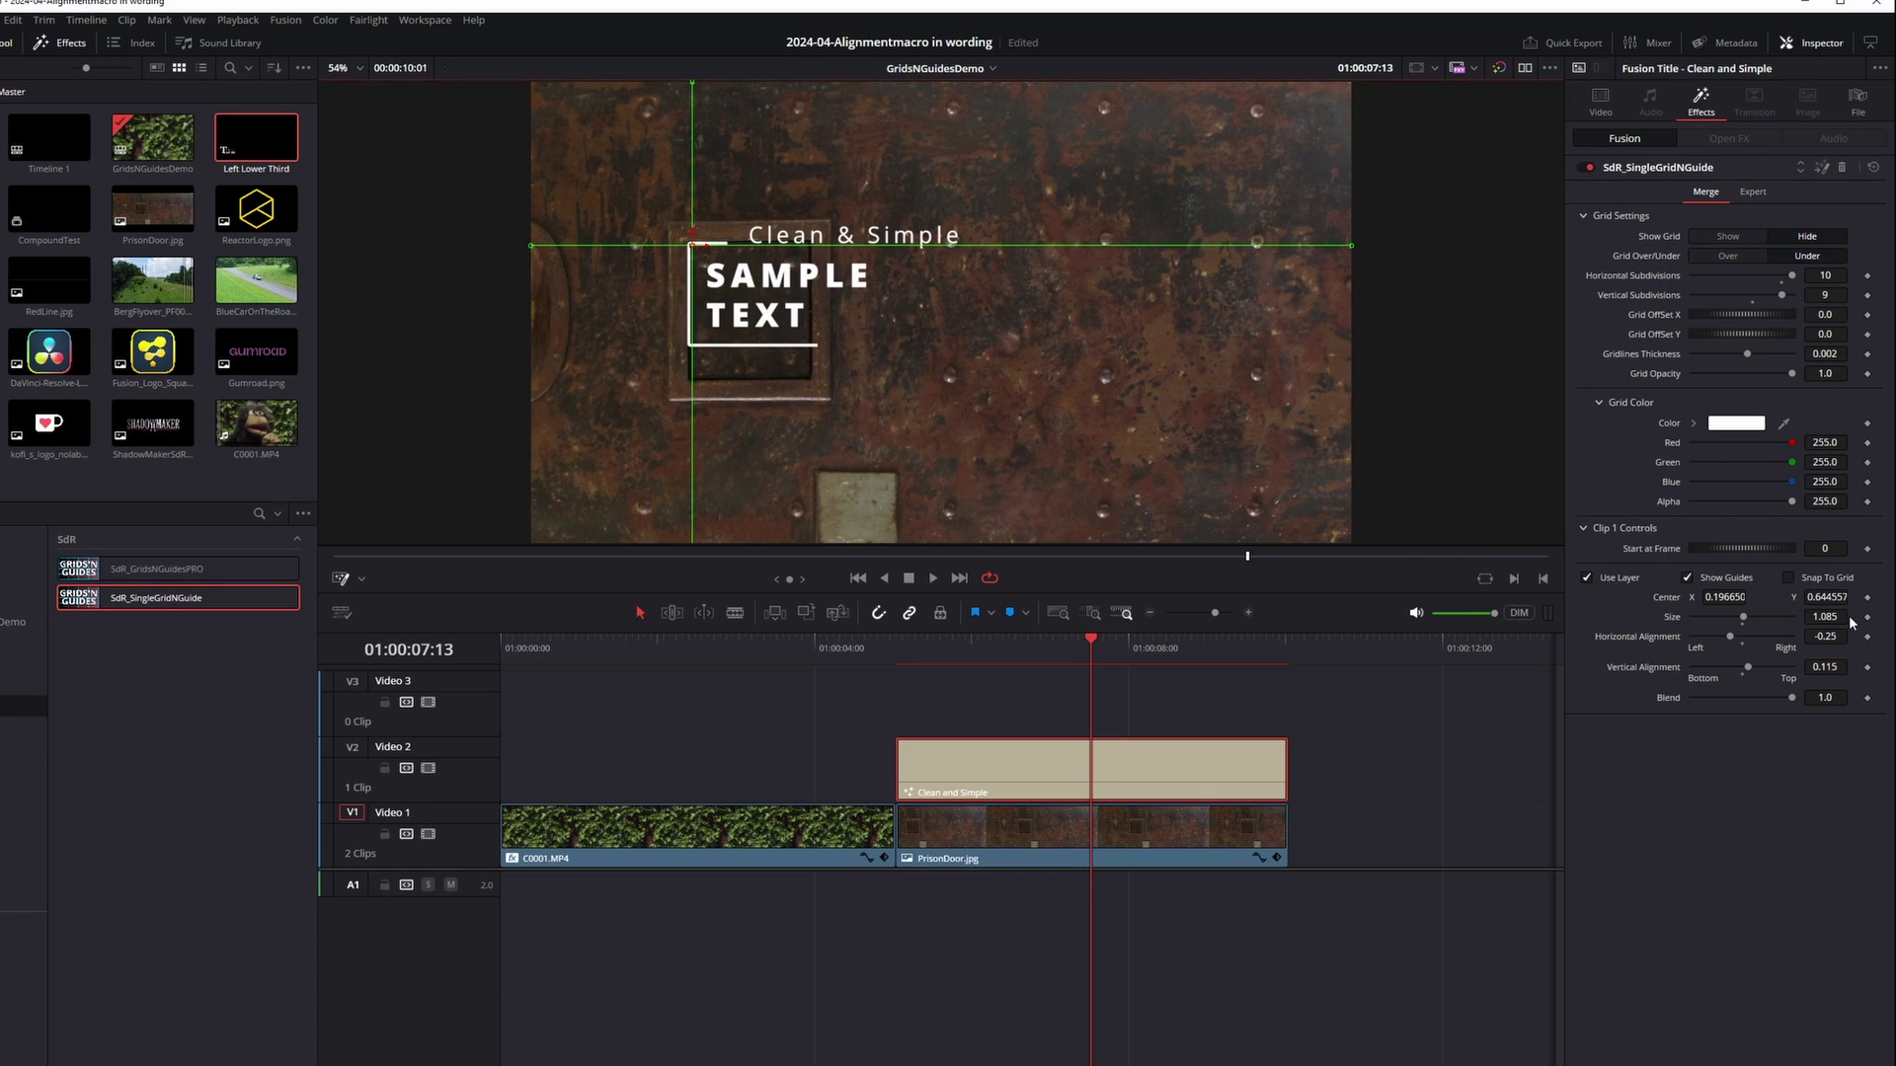
left_click_drag(1827, 617, 1739, 637)
left_click(1686, 578)
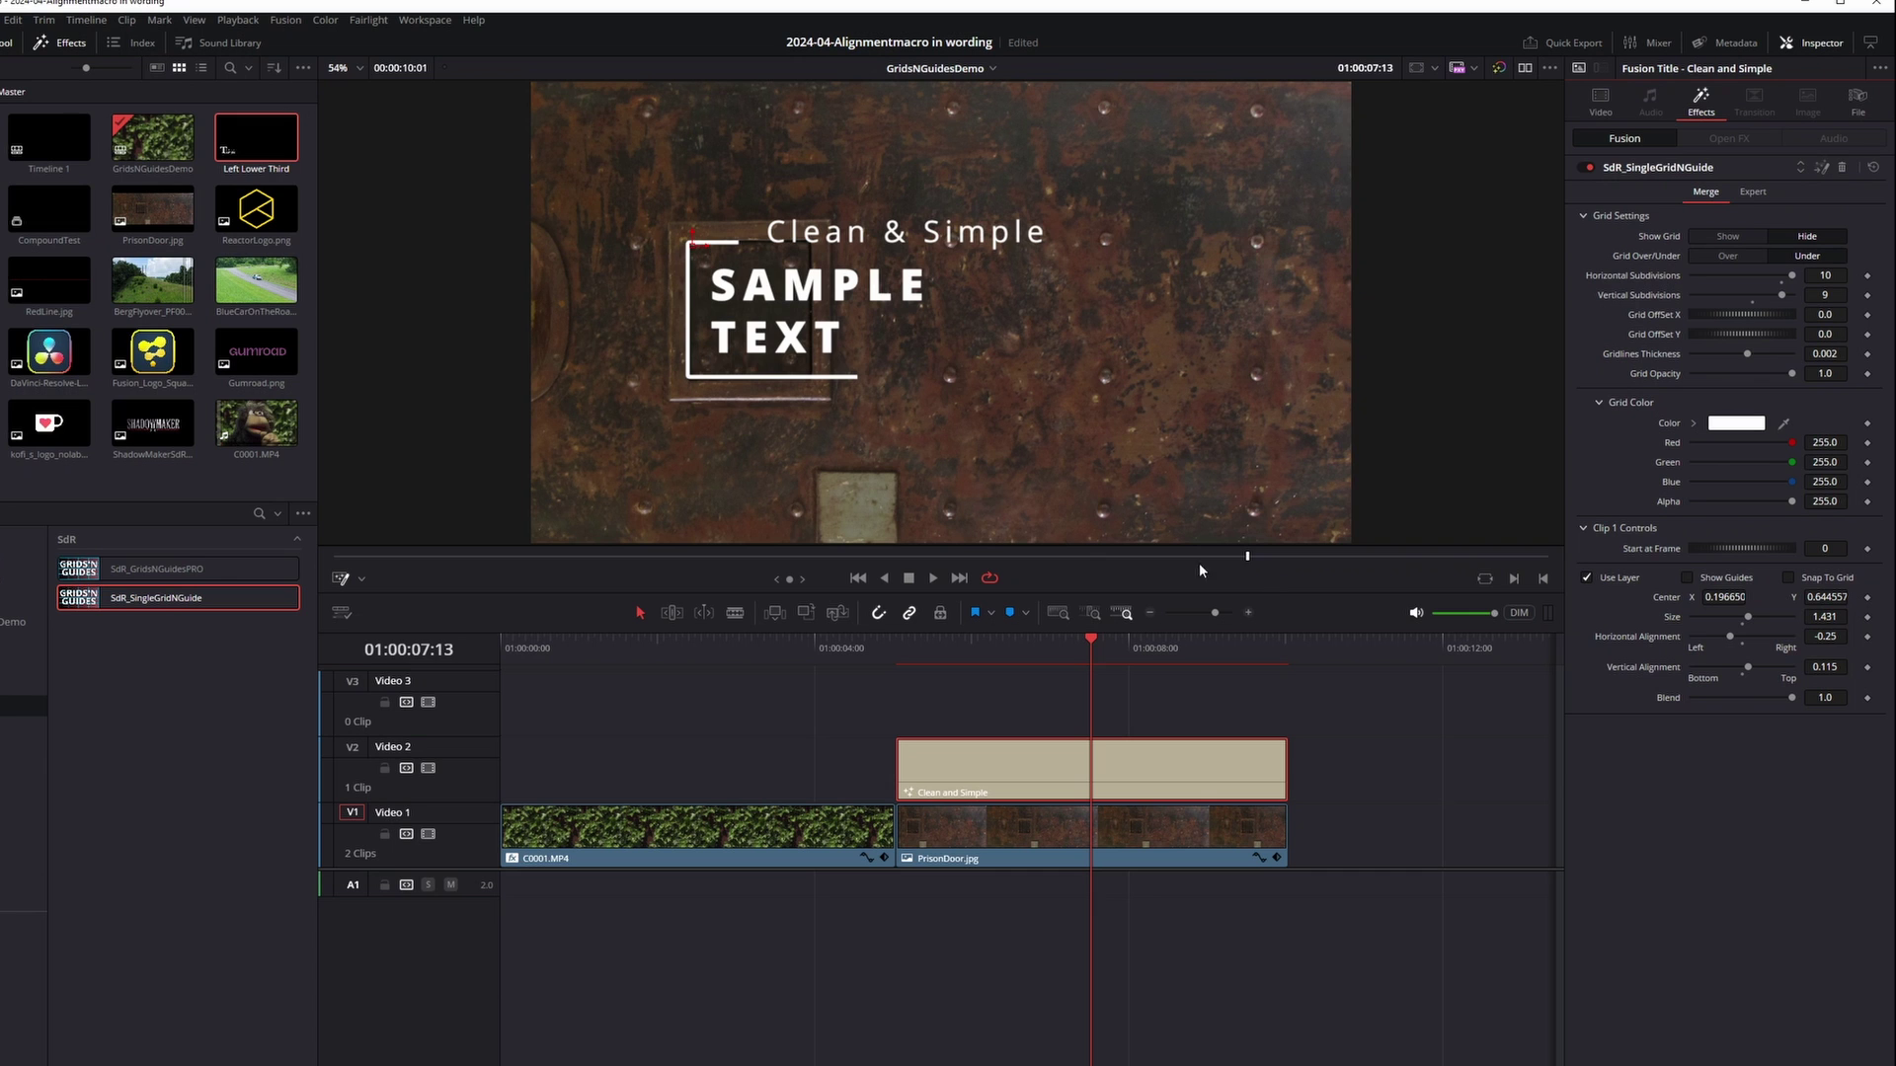
left_click(1686, 578)
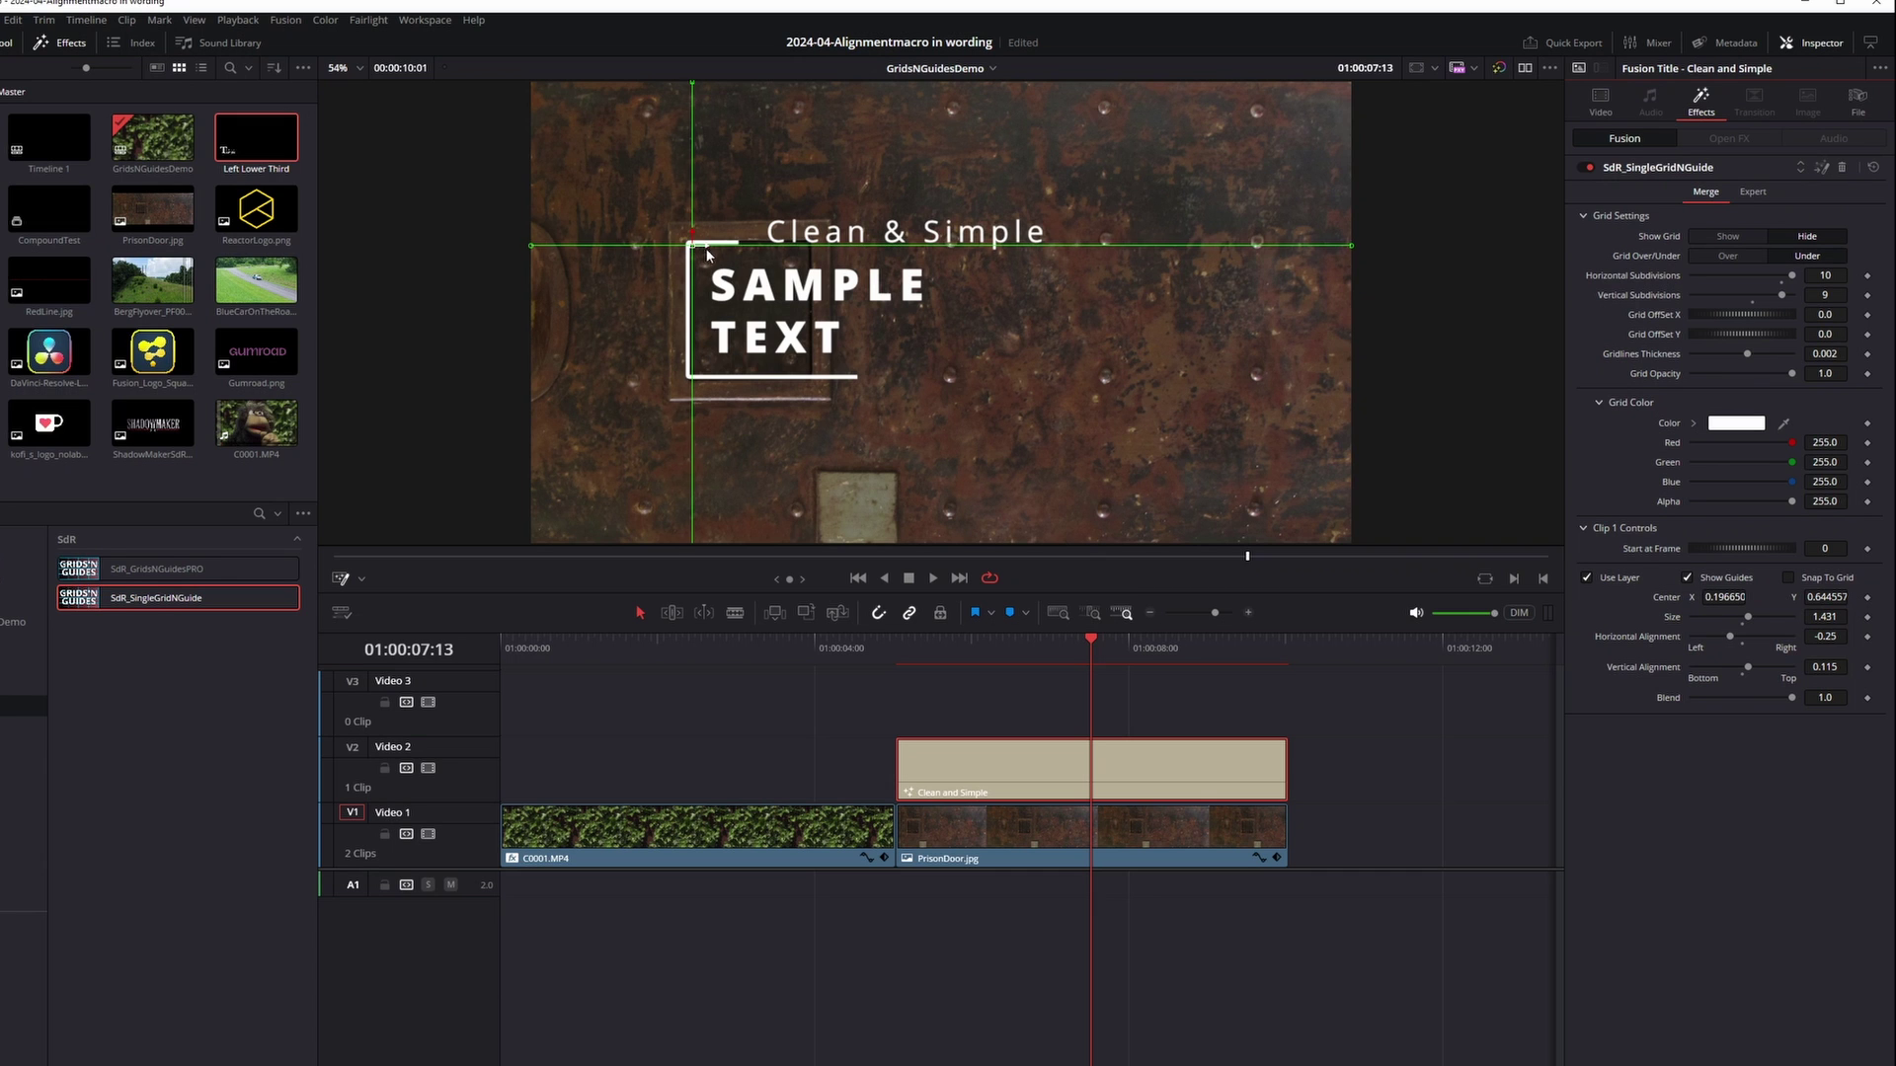
Step: Shift the title's center to the hatch's outer frame corner, about X 0.173, Y 0.692, enlarge it further, and play the timeline
left_click_drag(698, 249, 672, 228)
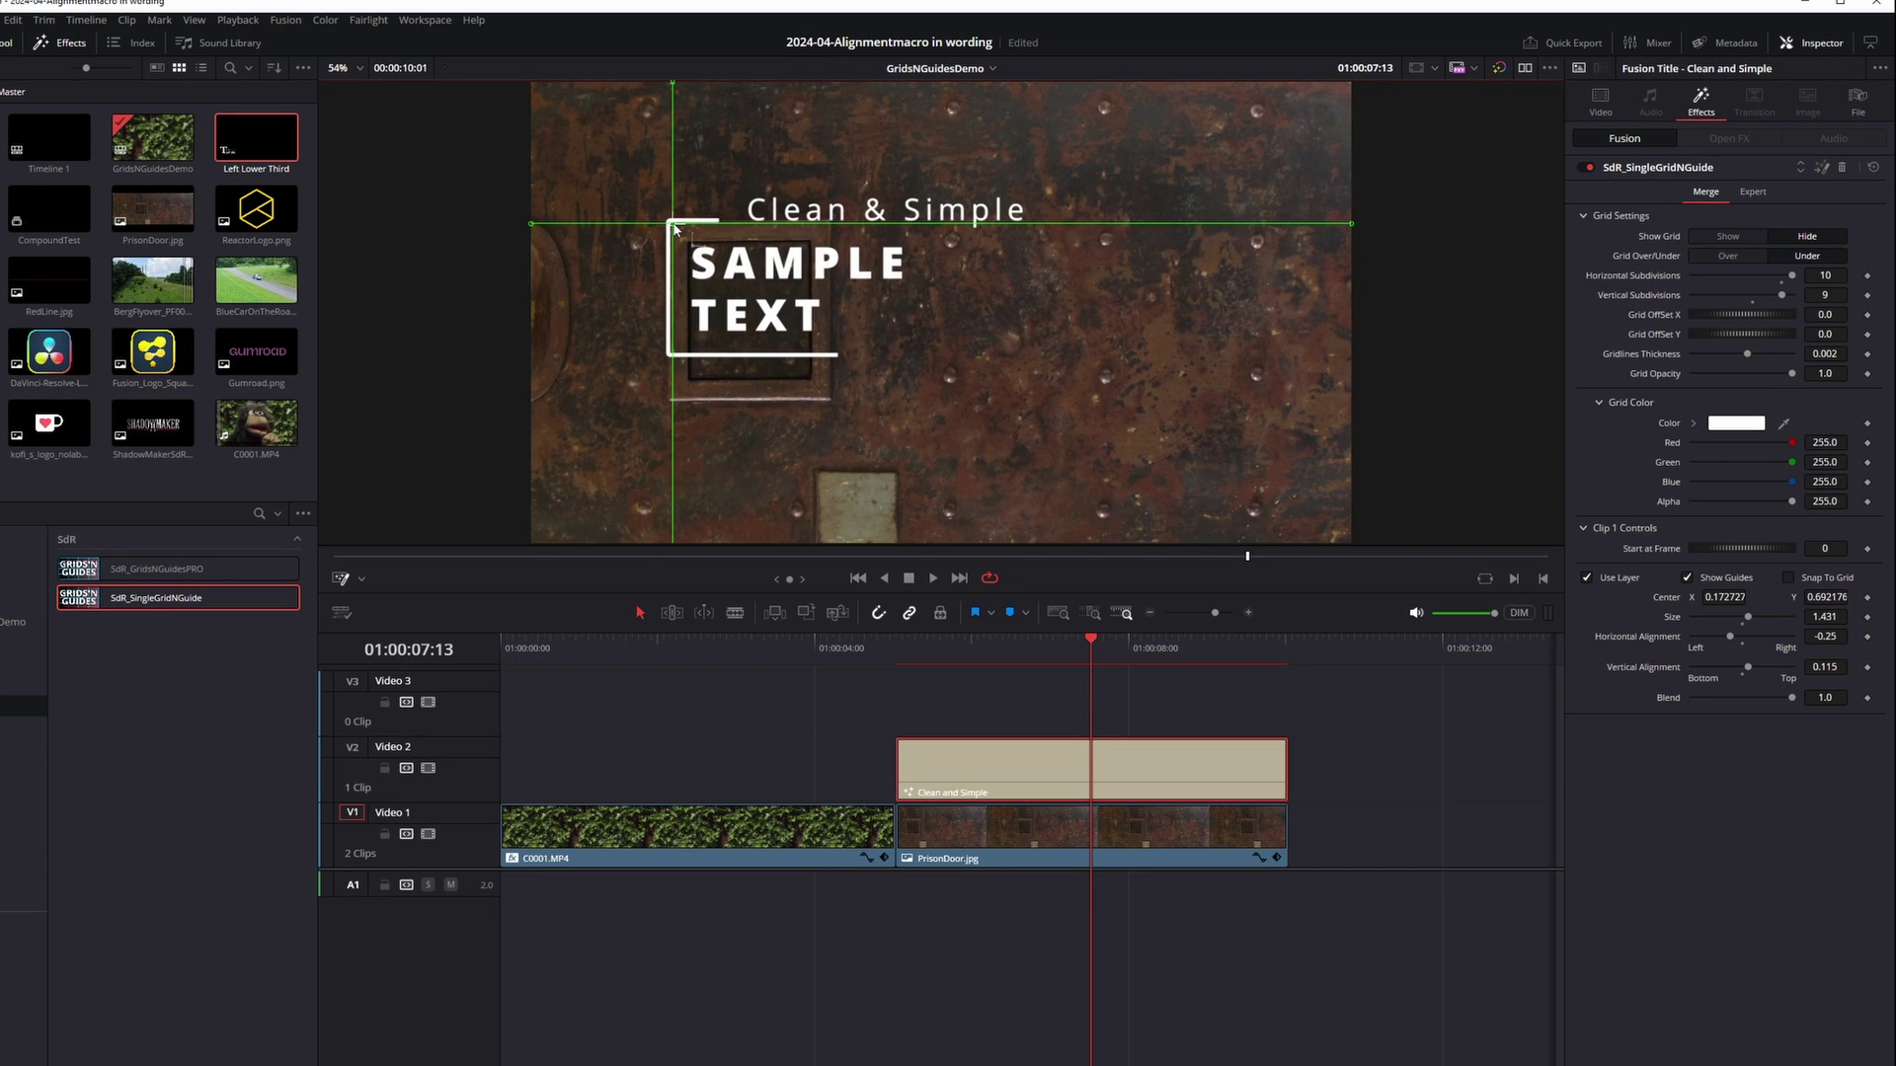
left_click_drag(1824, 617, 1882, 617)
left_click(867, 651)
key("space")
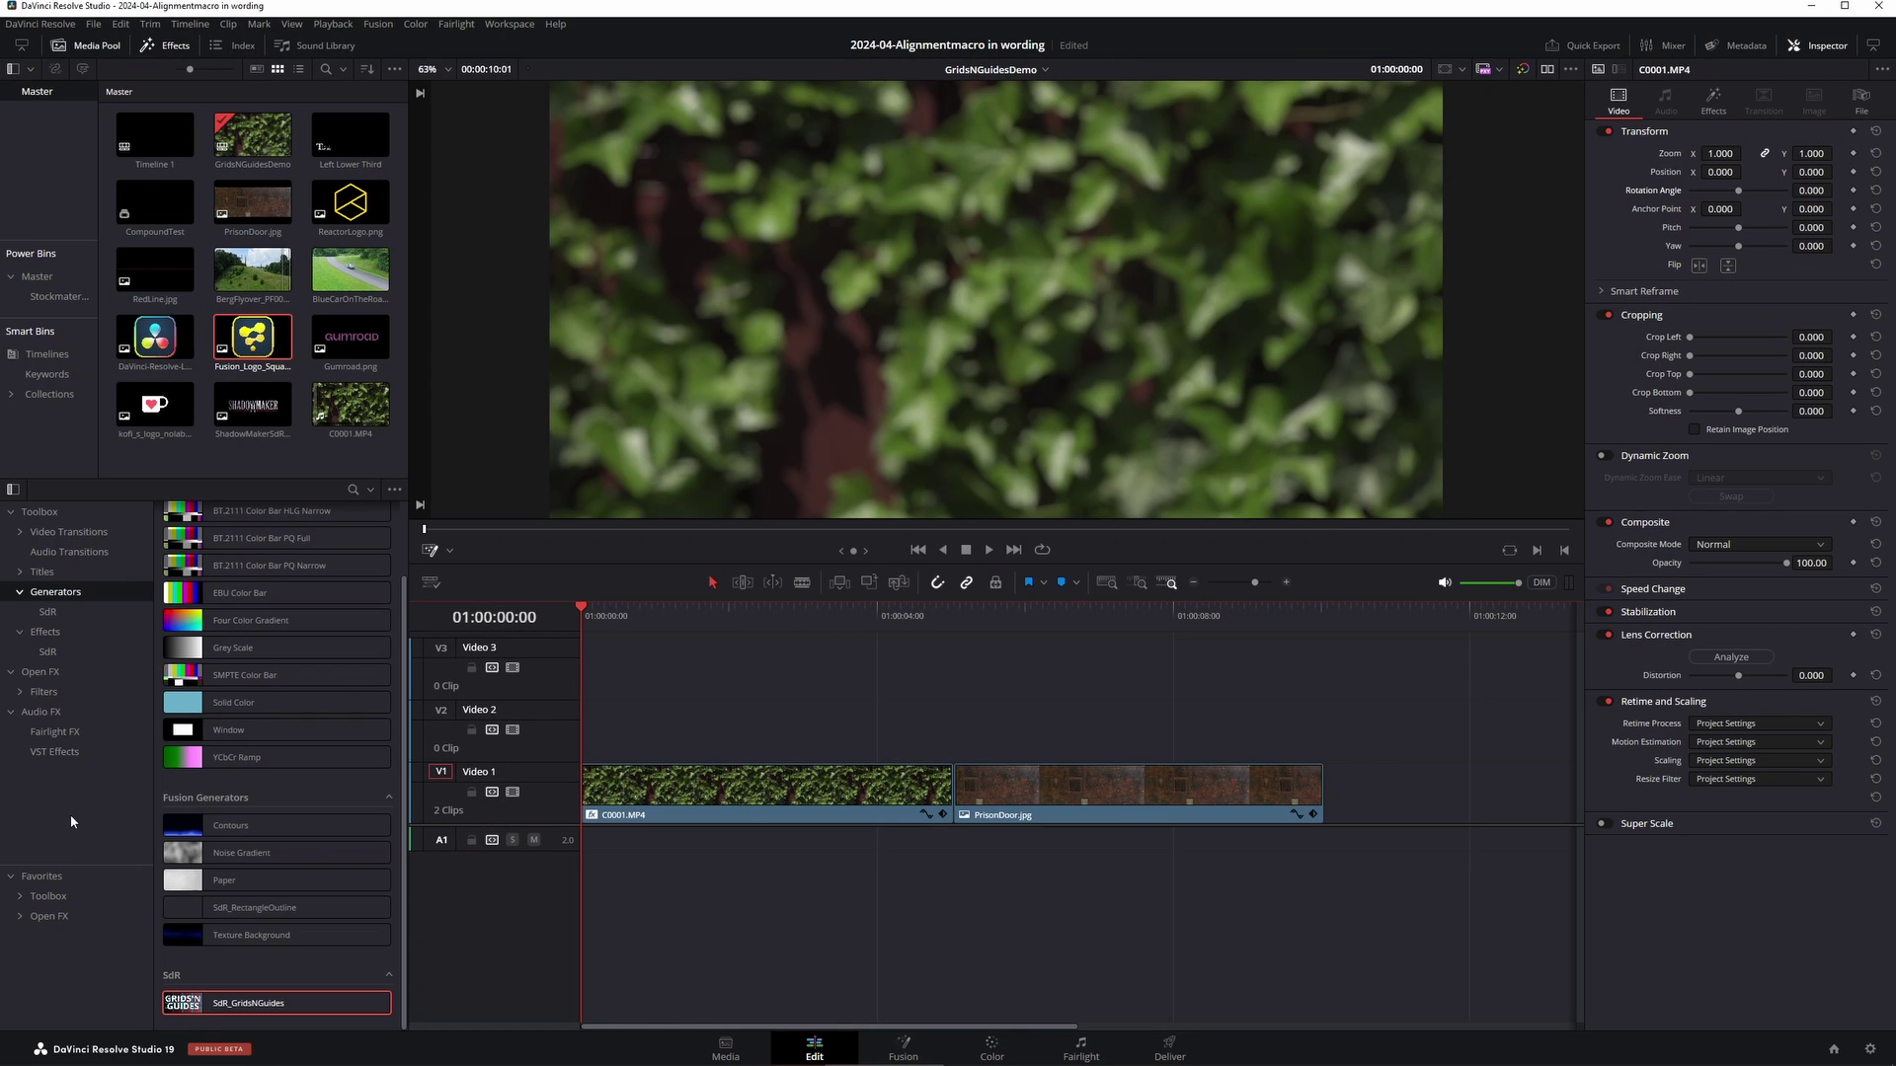
Step: Place an adjustment clip on Video 2 above C0001.MP4 and apply the SdR_GridsNGuidesPRO effect to it
left_click(48, 652)
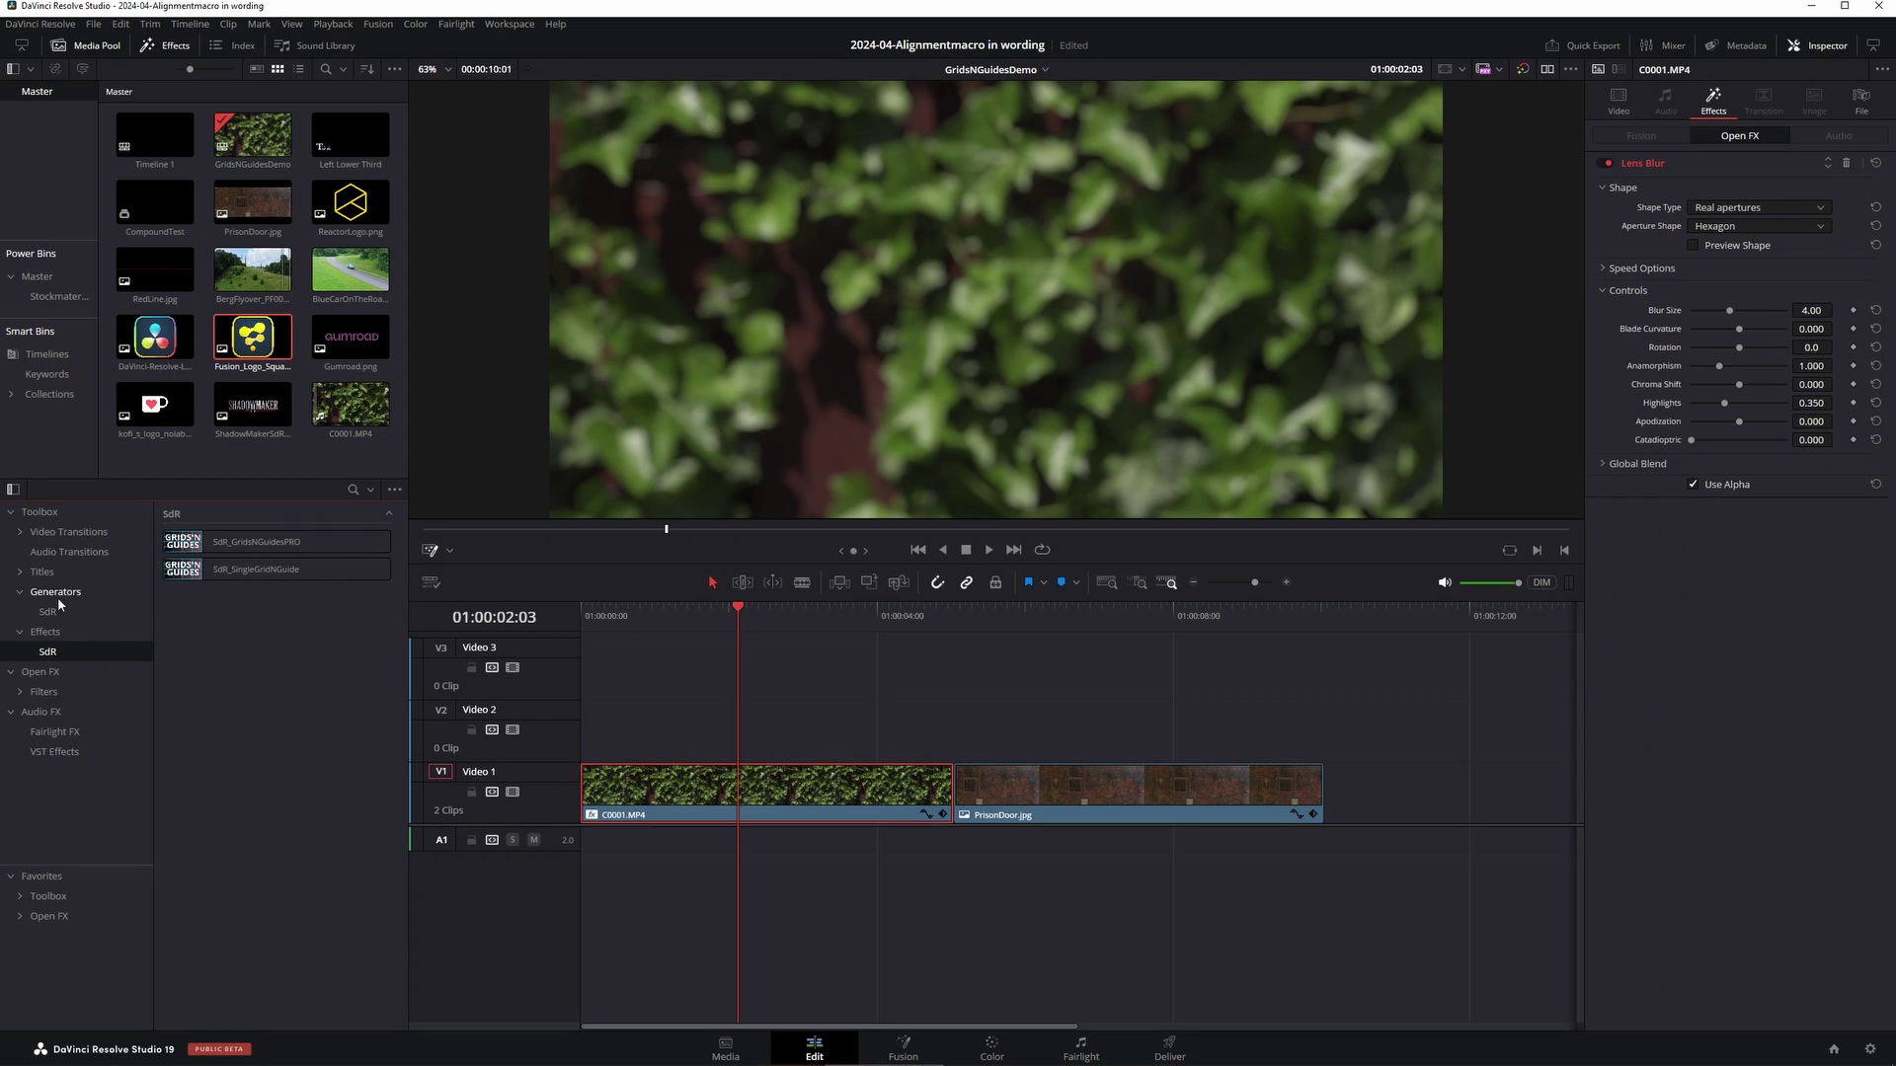
left_click(58, 594)
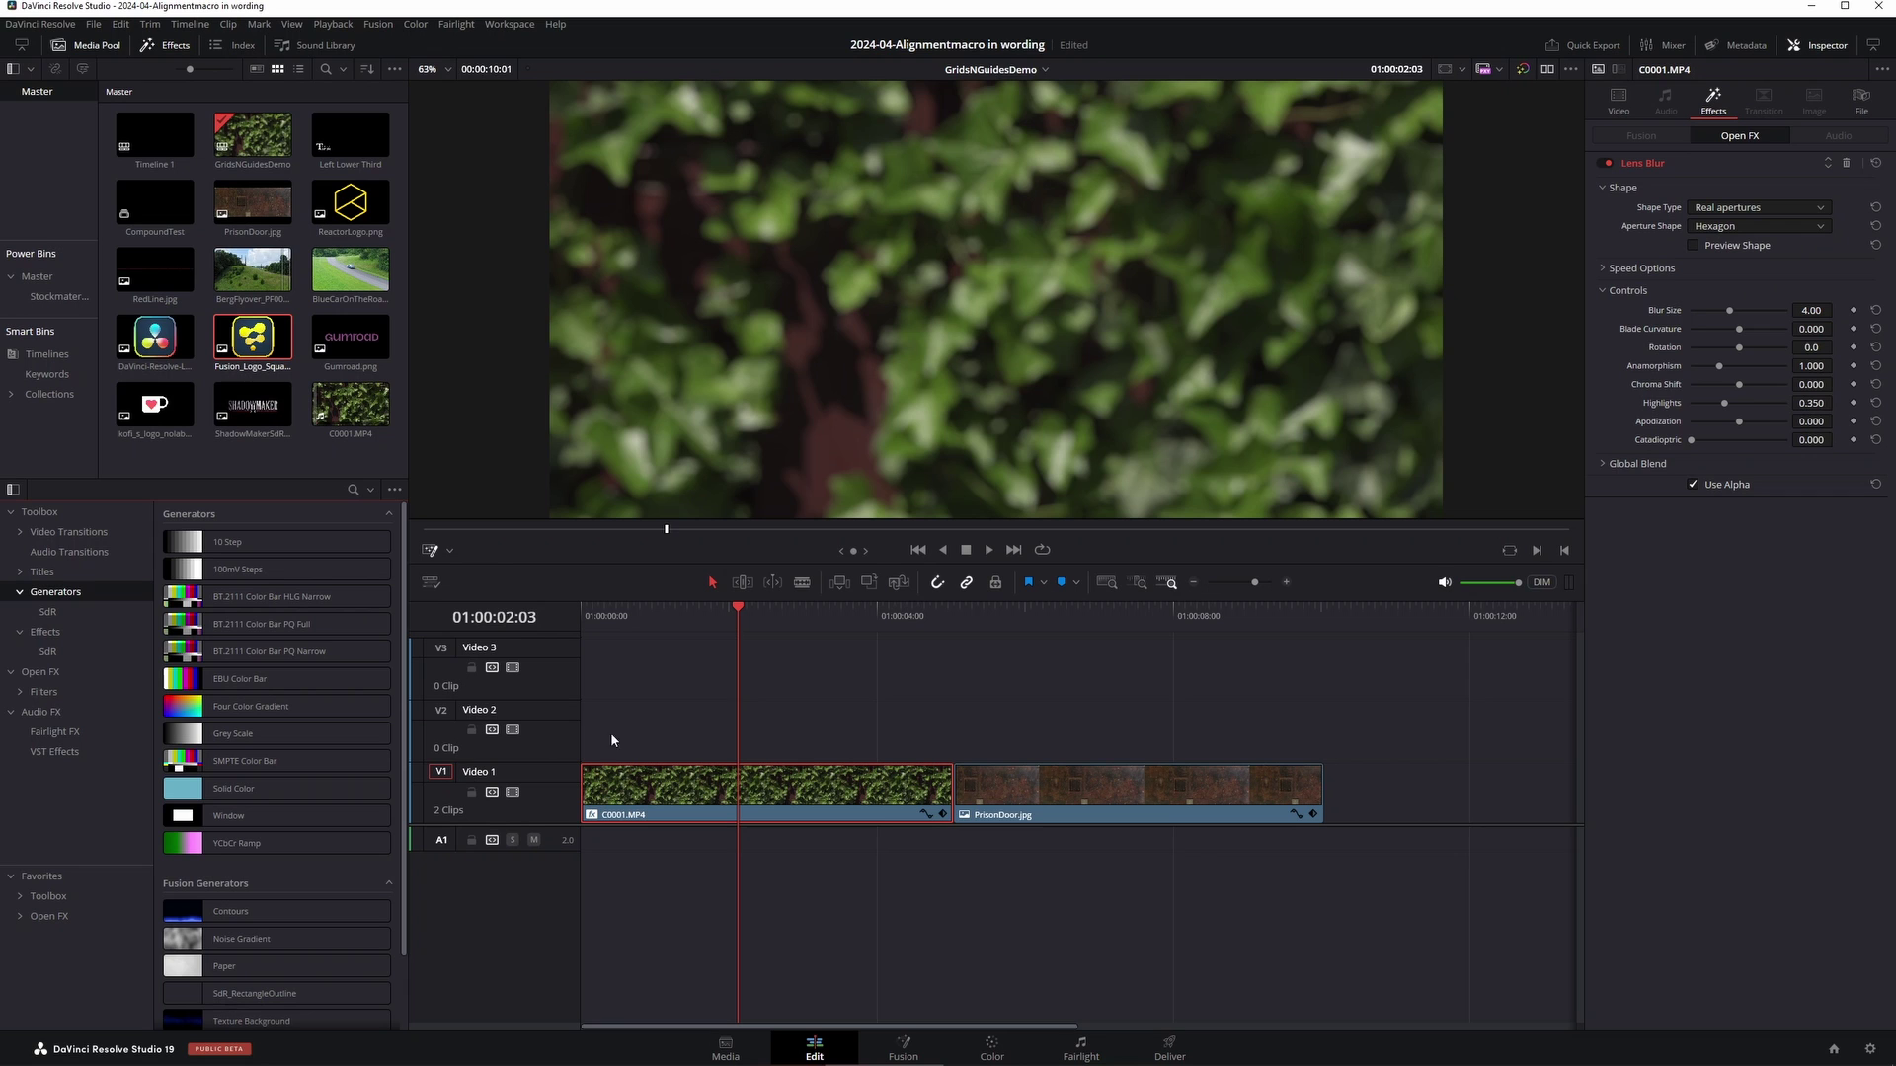
left_click(68, 632)
left_click_drag(243, 542, 606, 720)
left_click_drag(295, 542, 702, 731)
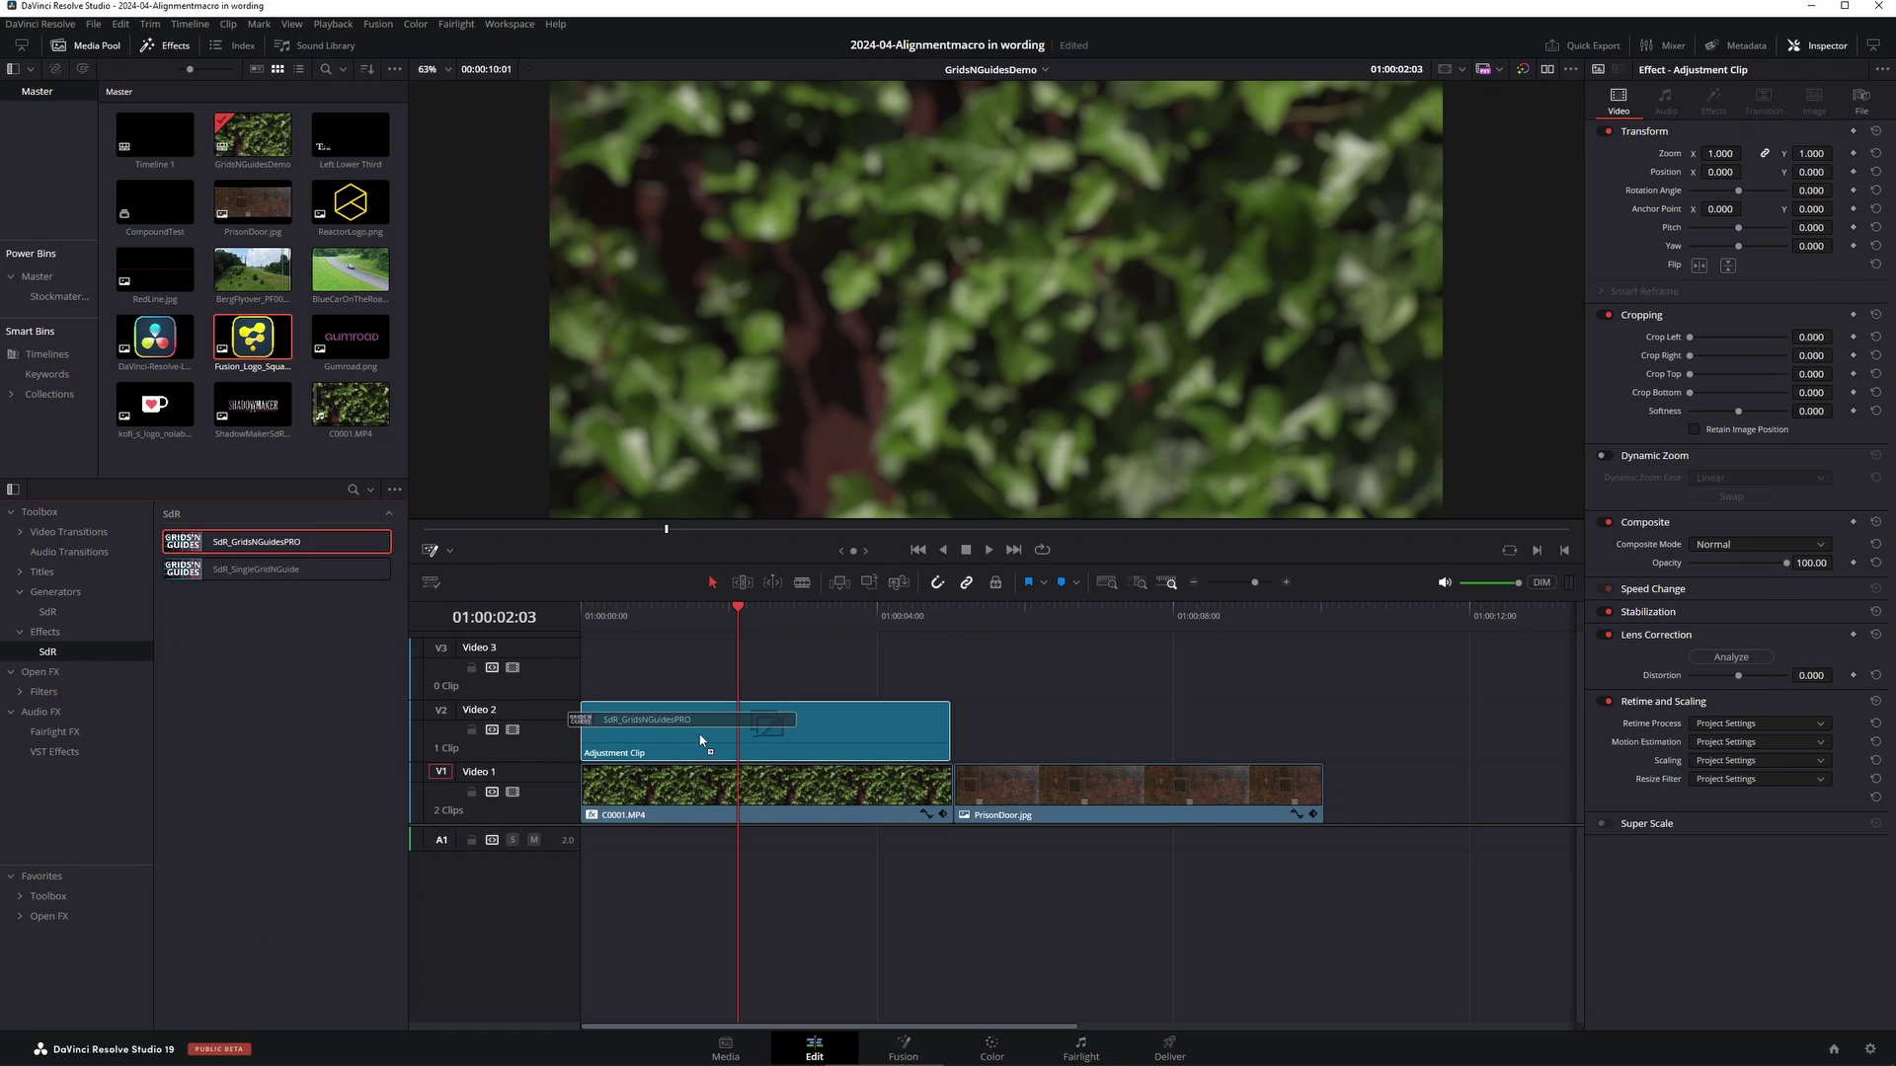
left_click(702, 643)
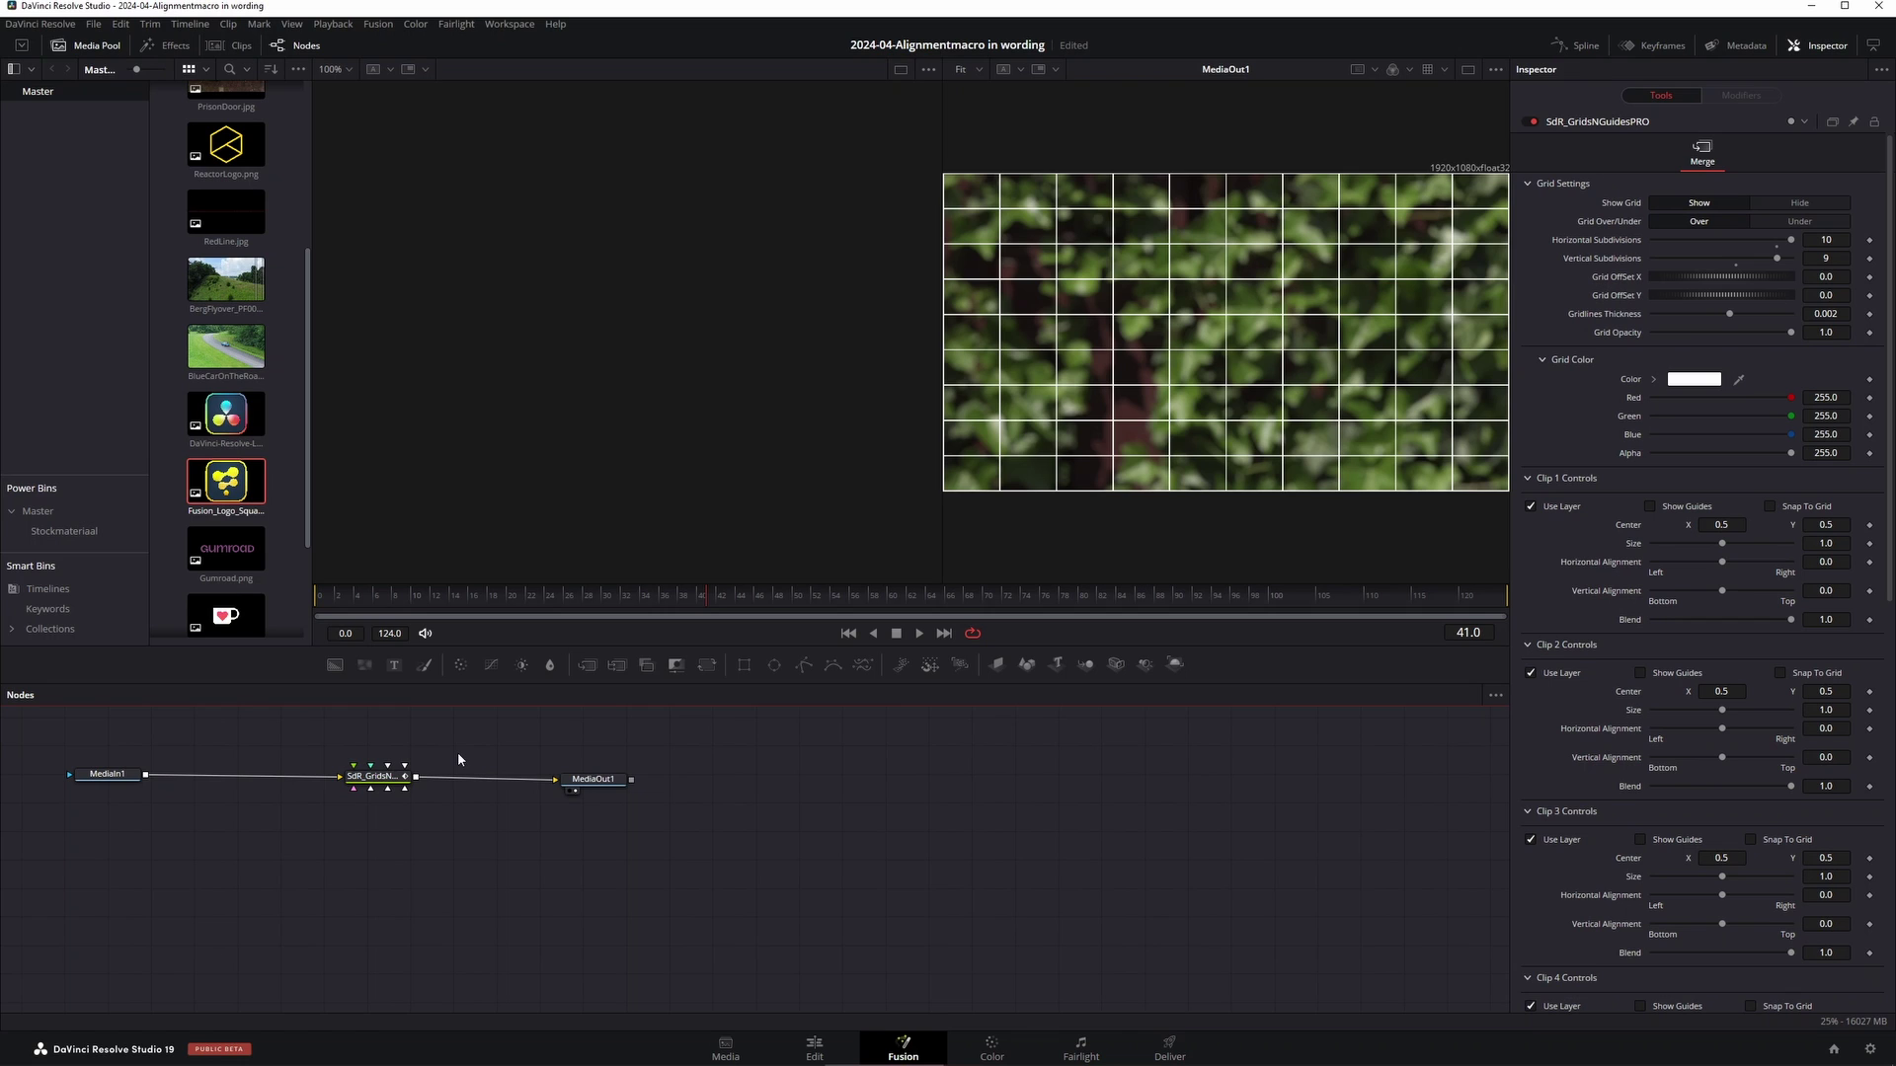
Step: In Fusion, connect DaVinci-Resolve-Logo-Square.tif to the Clip 1 input of SdR_GridsNGuidesPRO, show its guides and set its size to 0.46
left_click_drag(226, 413, 408, 787)
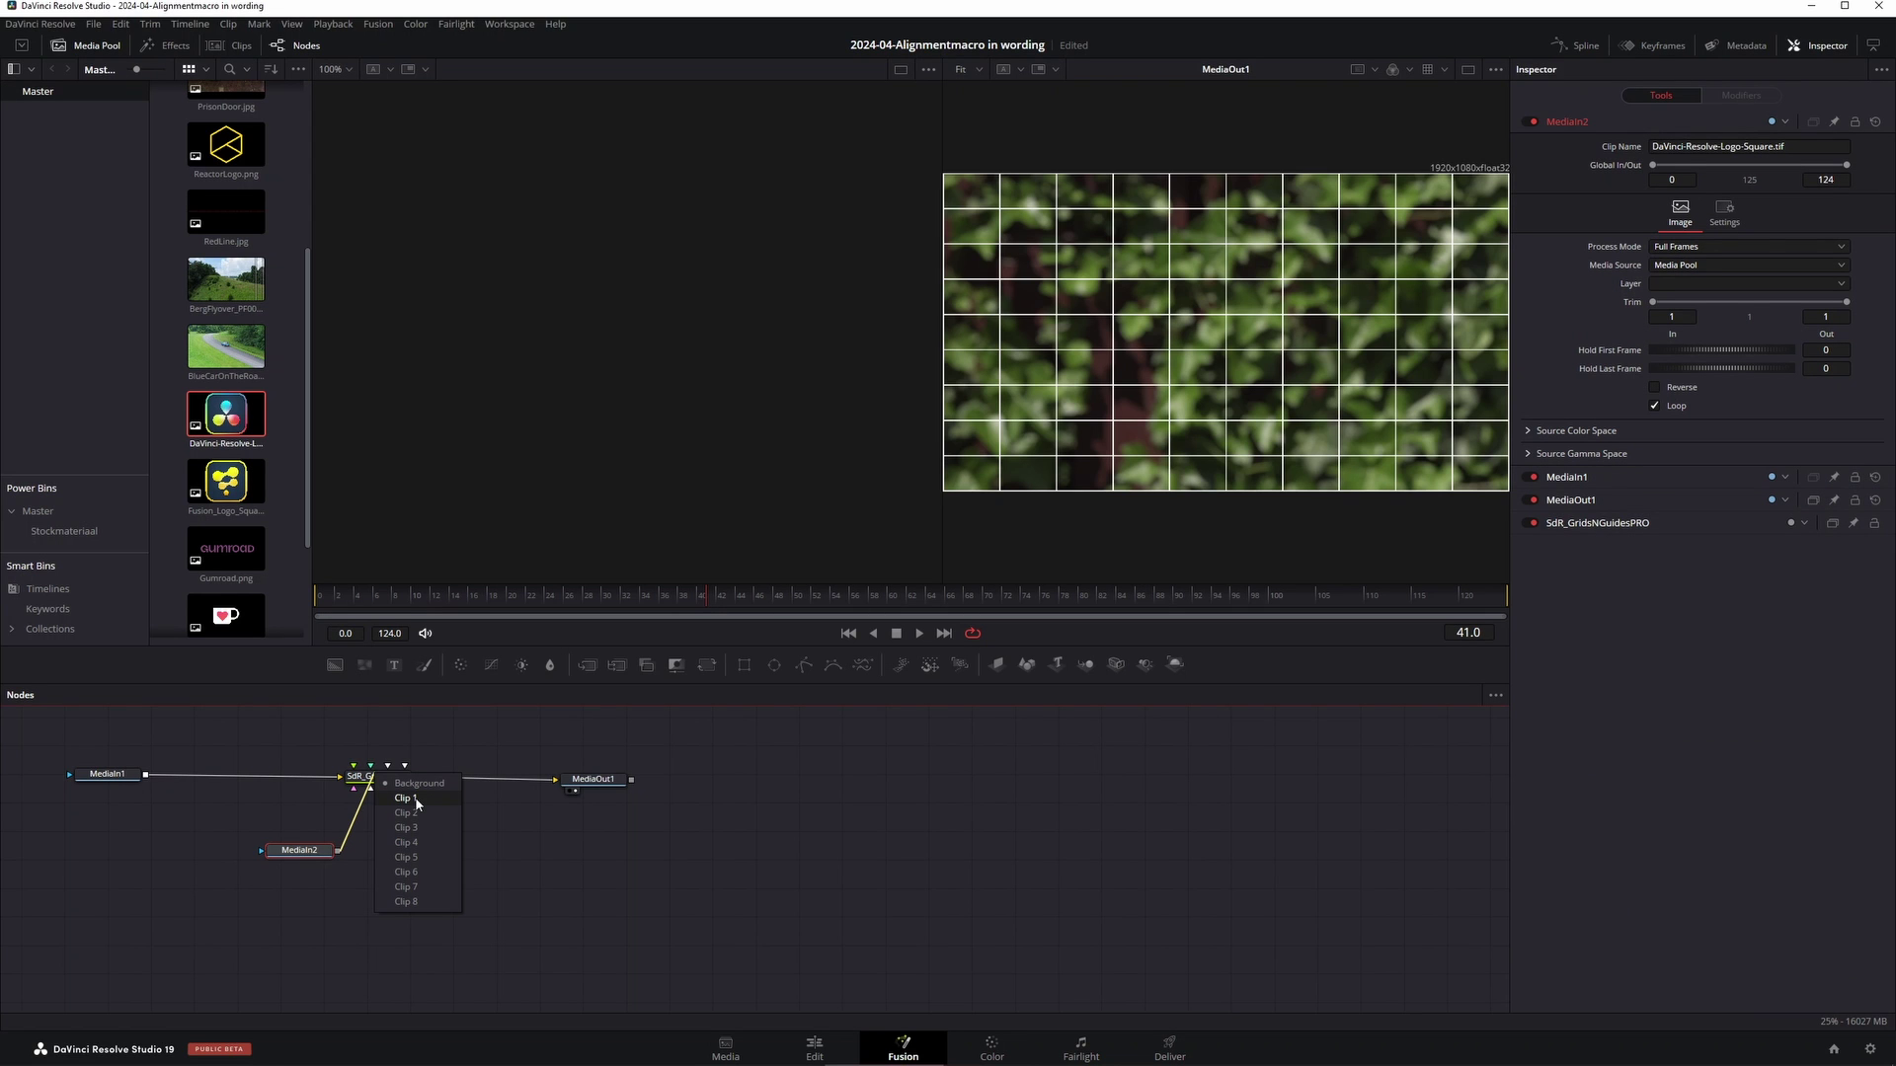
left_click(415, 799)
left_click(375, 777)
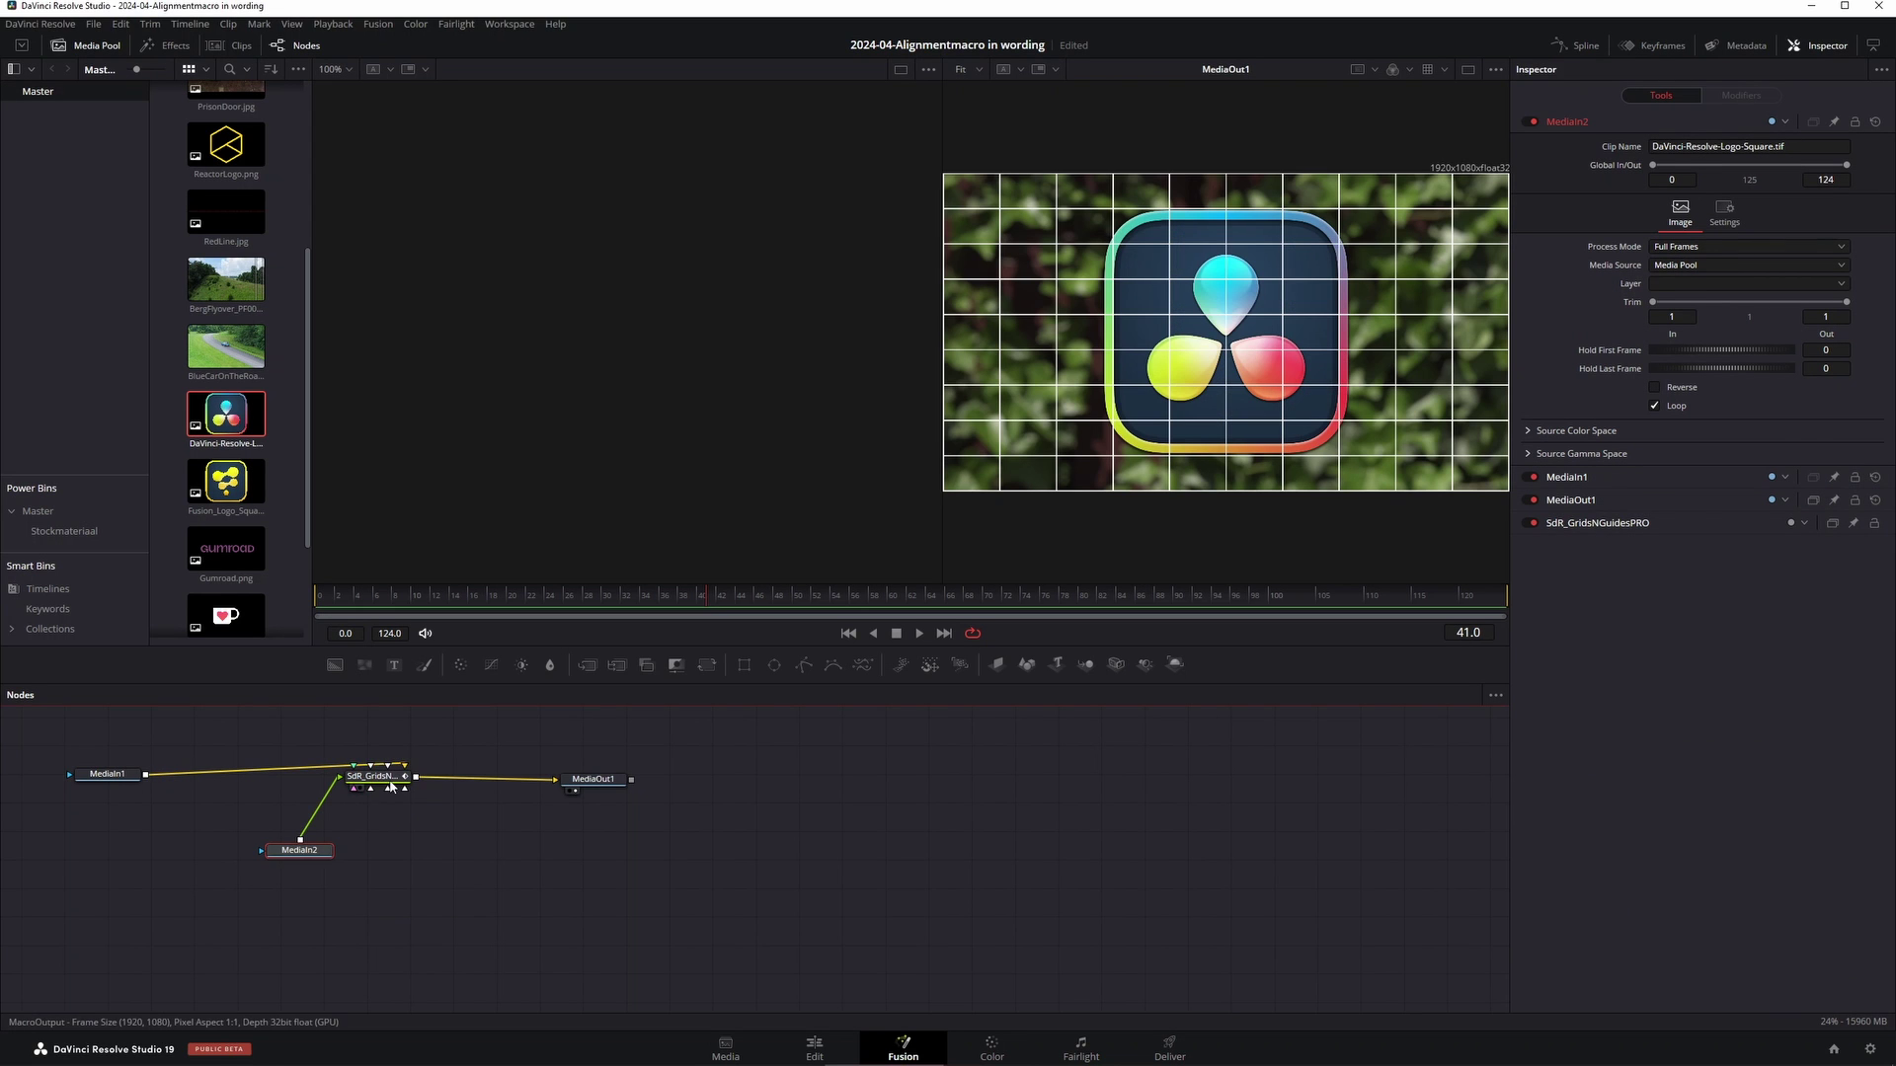
left_click(1650, 506)
left_click_drag(1722, 543, 1683, 543)
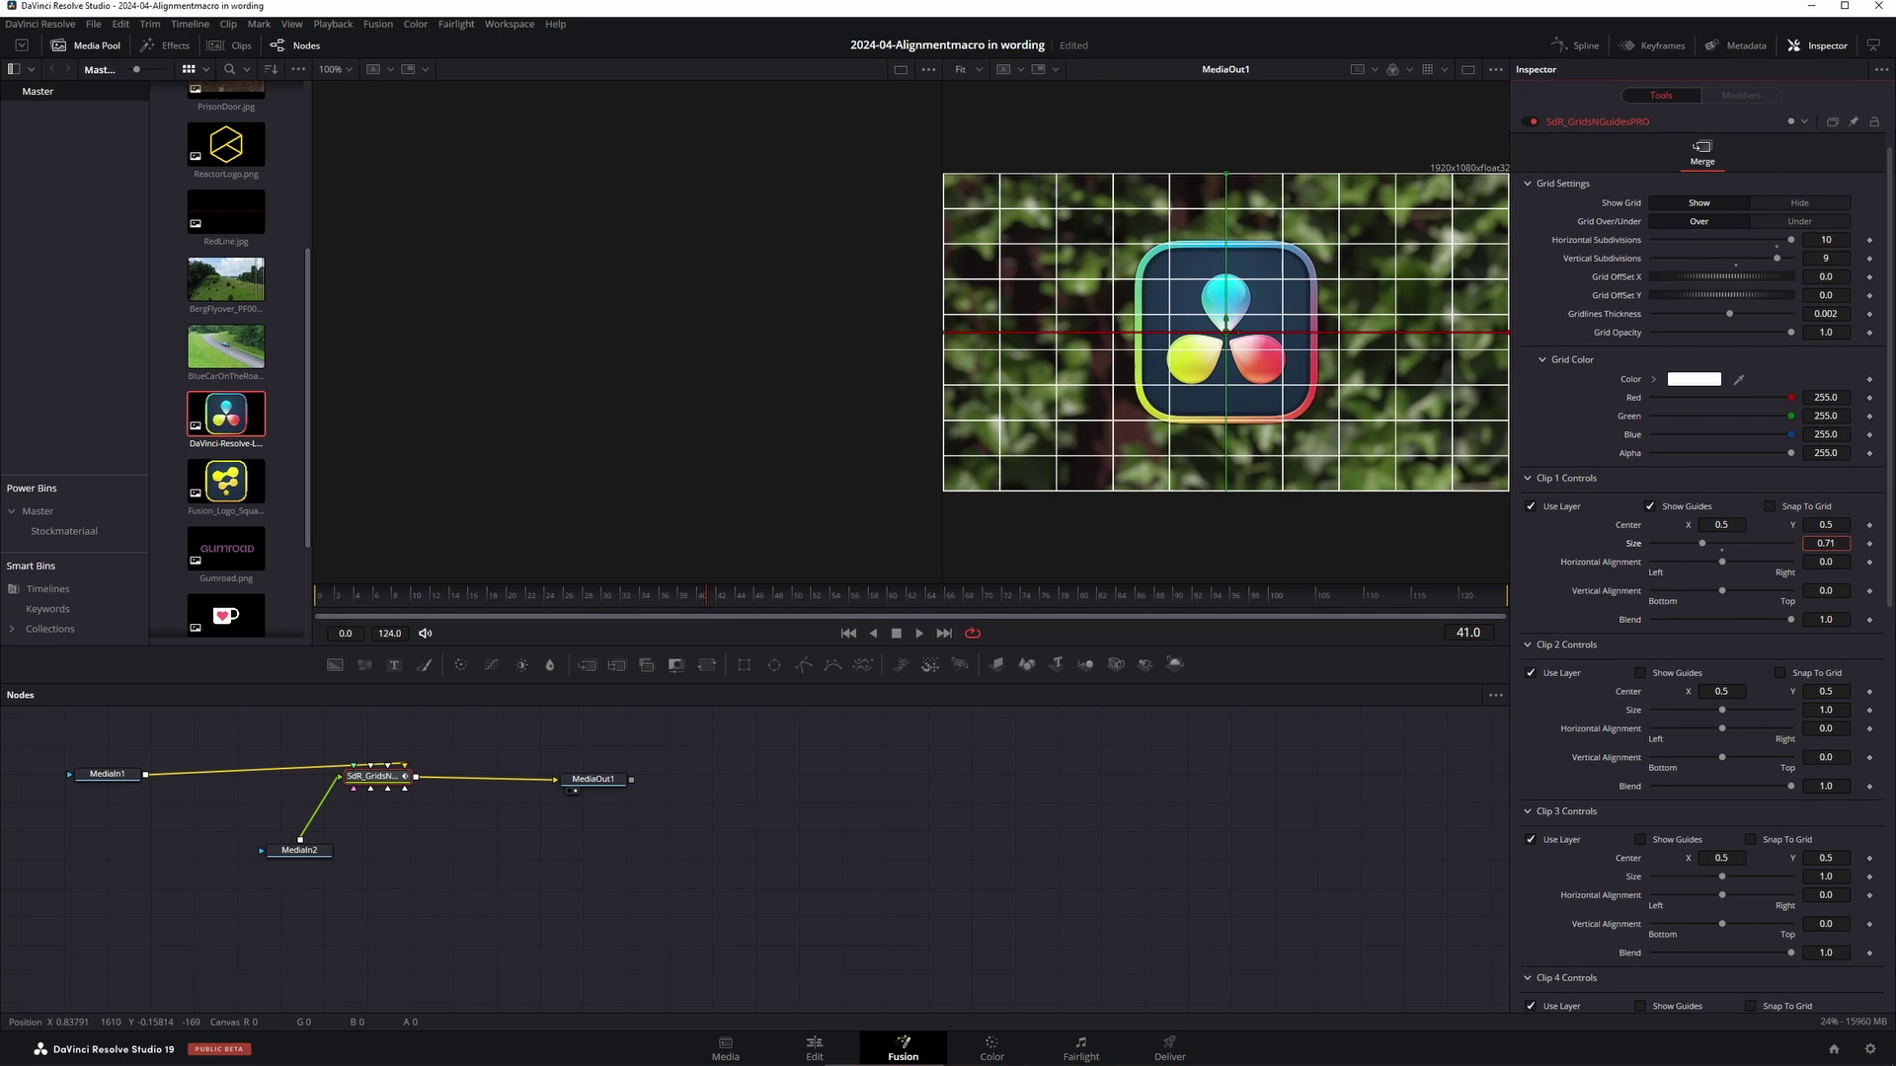
Step: Move the logo's MediaIn2 node aside and insert a Brightness/Contrast node after it with Saturation set to 0
left_click_drag(330, 860, 166, 919)
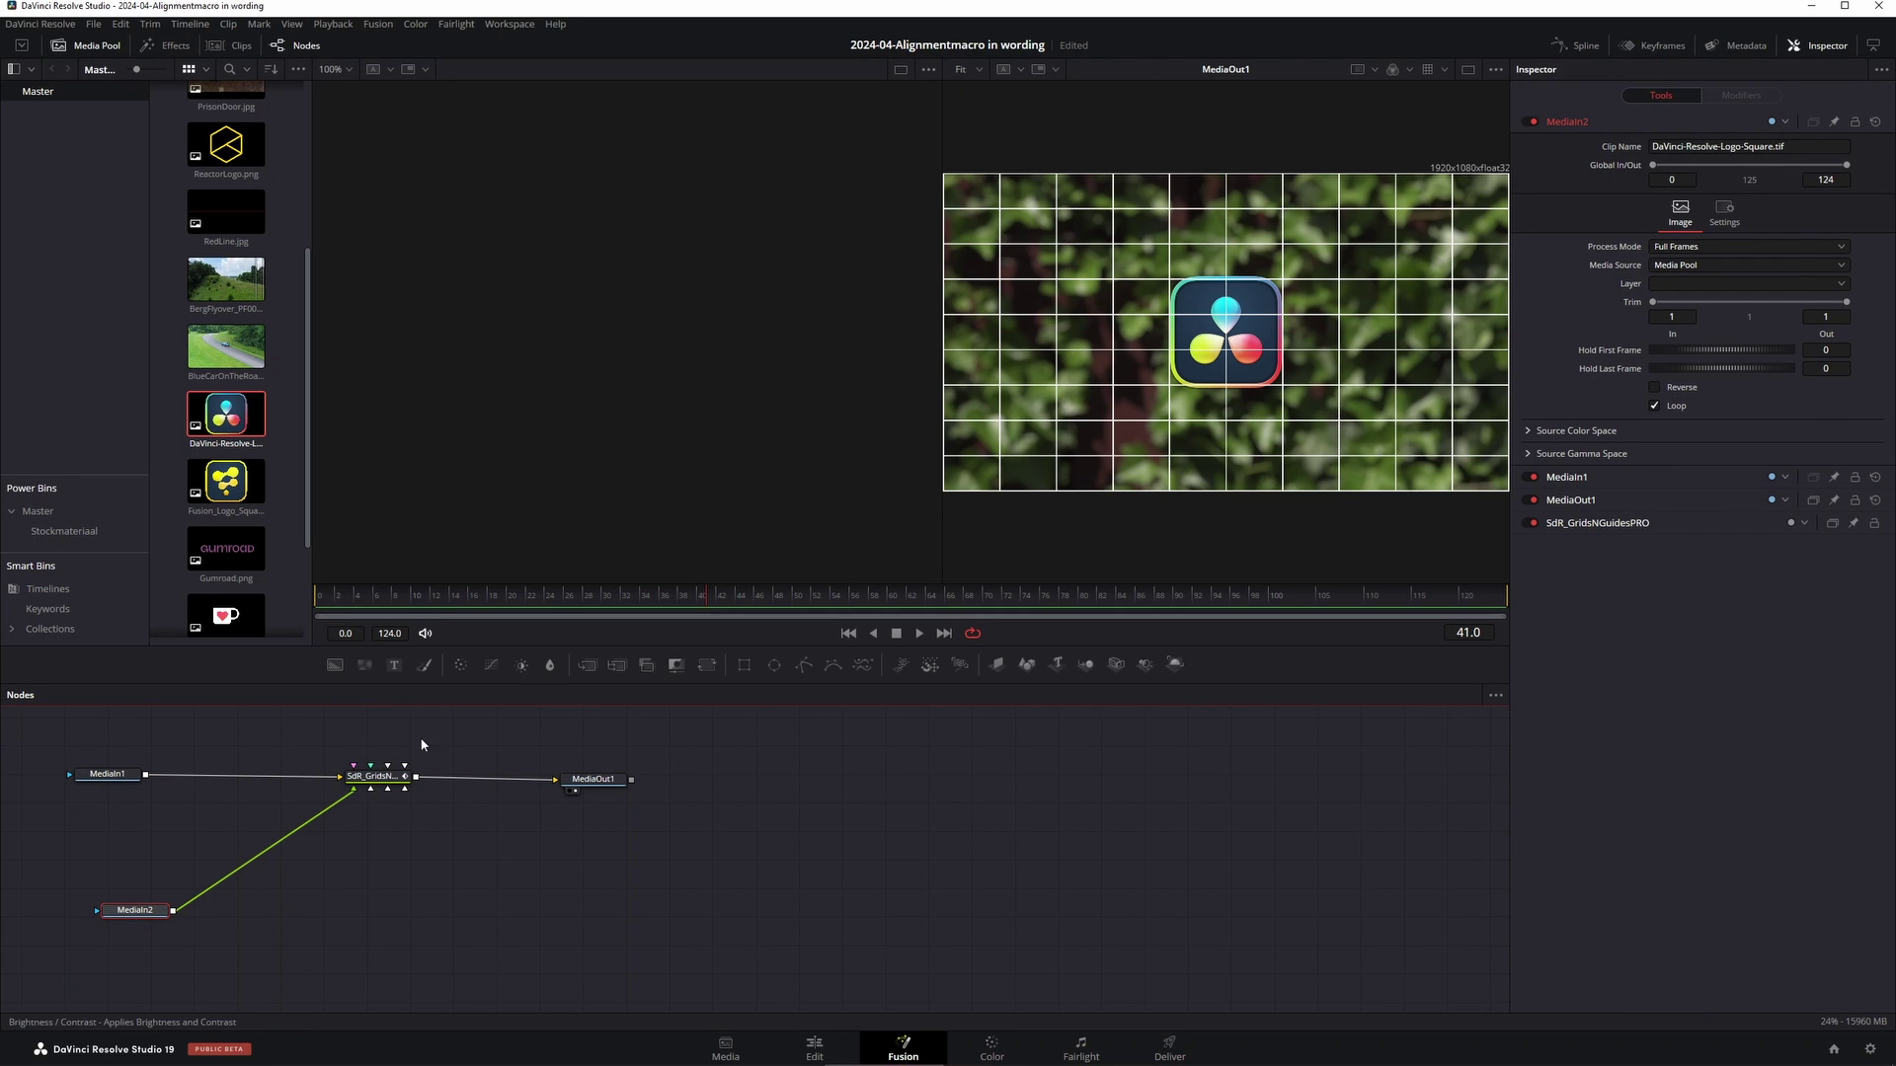
left_click(523, 665)
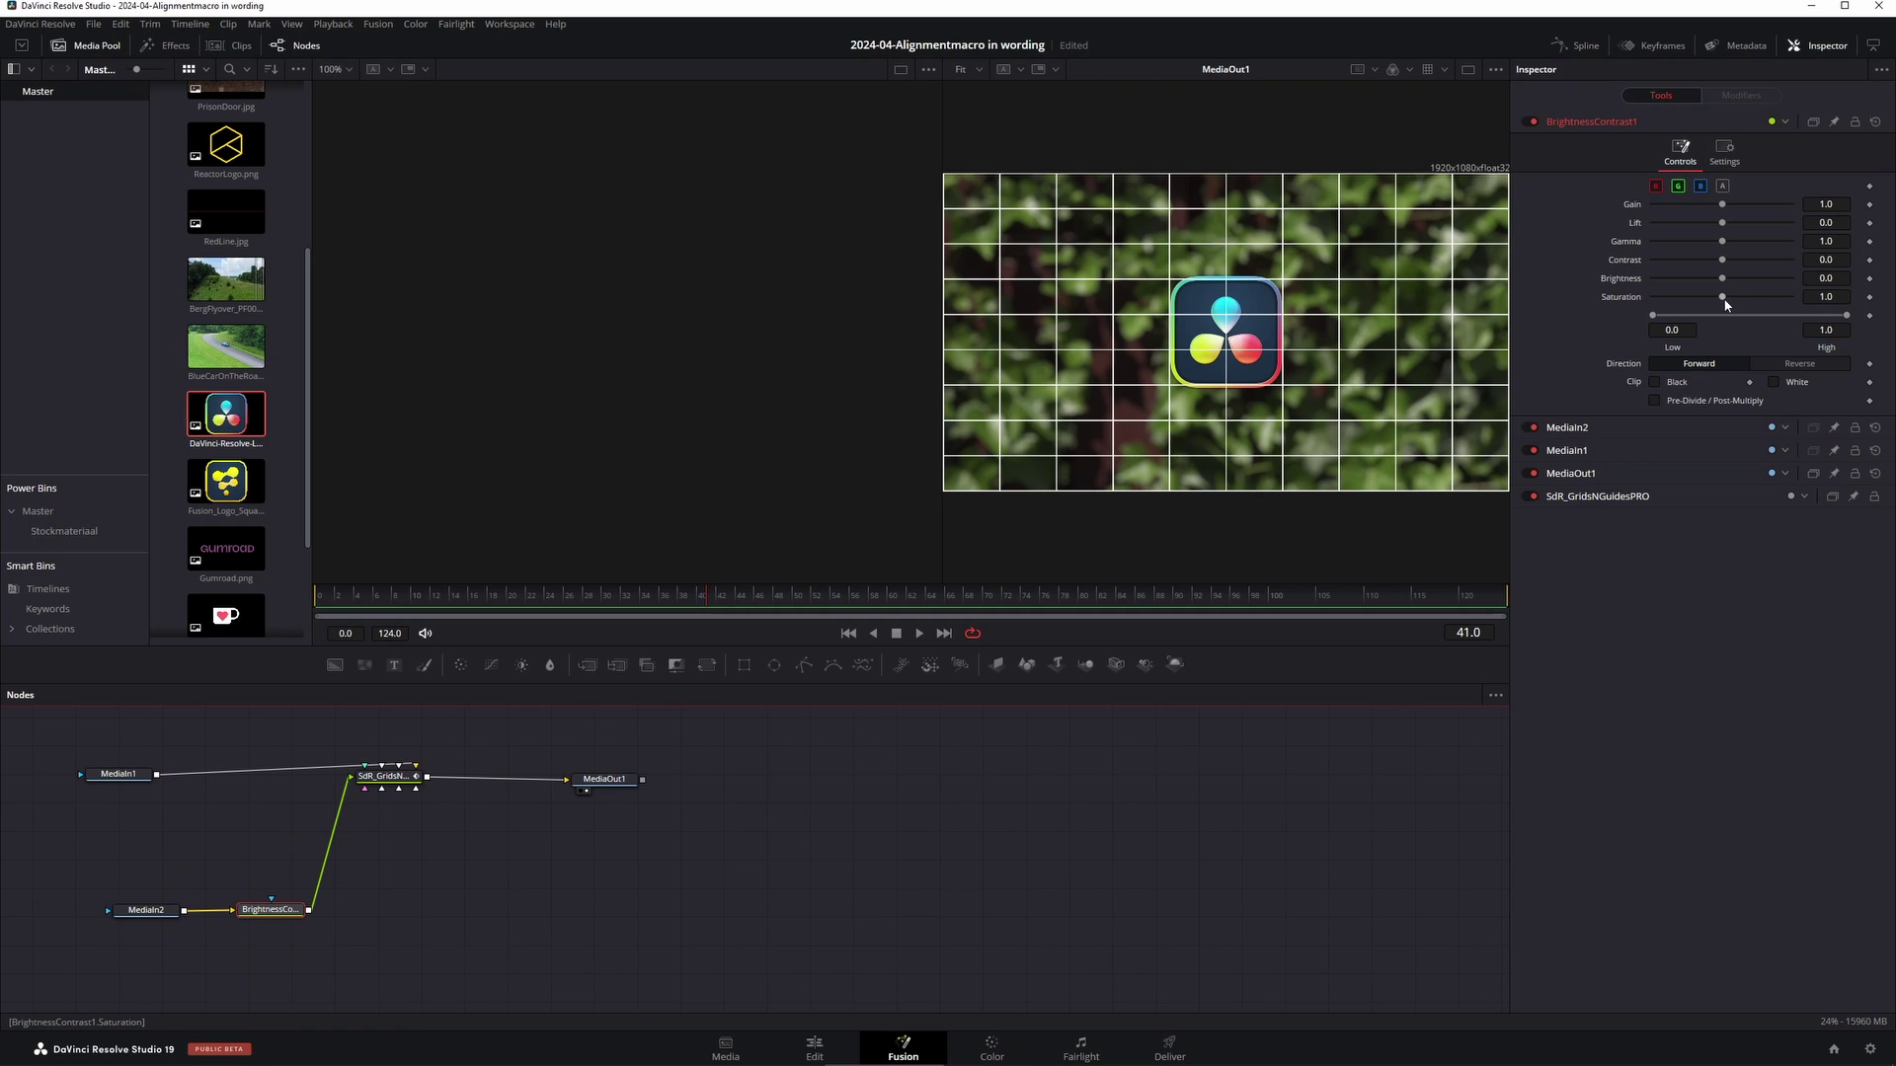
left_click_drag(1721, 297, 1652, 296)
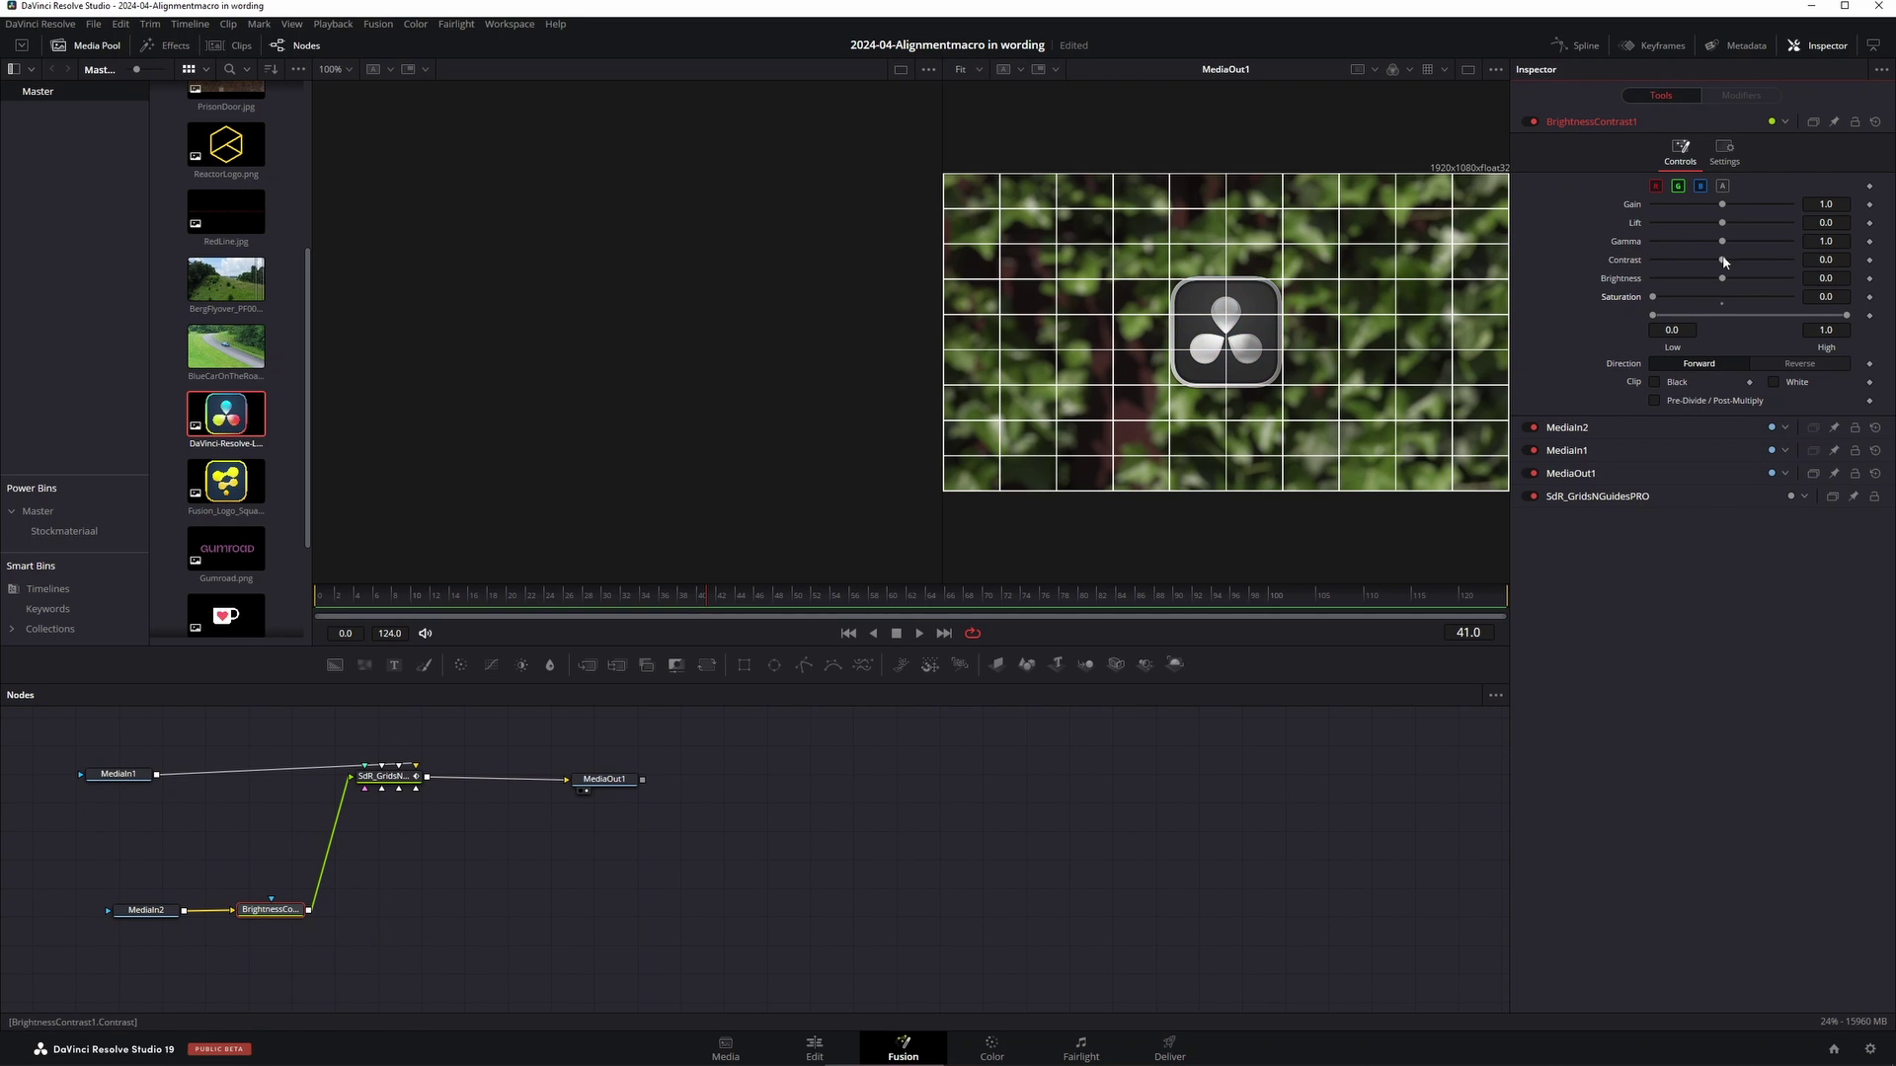
Step: On the Edit page at 01:00:01:09, move the logo's Clip 1 center to X 0.367, Y 0.578
left_click(826, 1044)
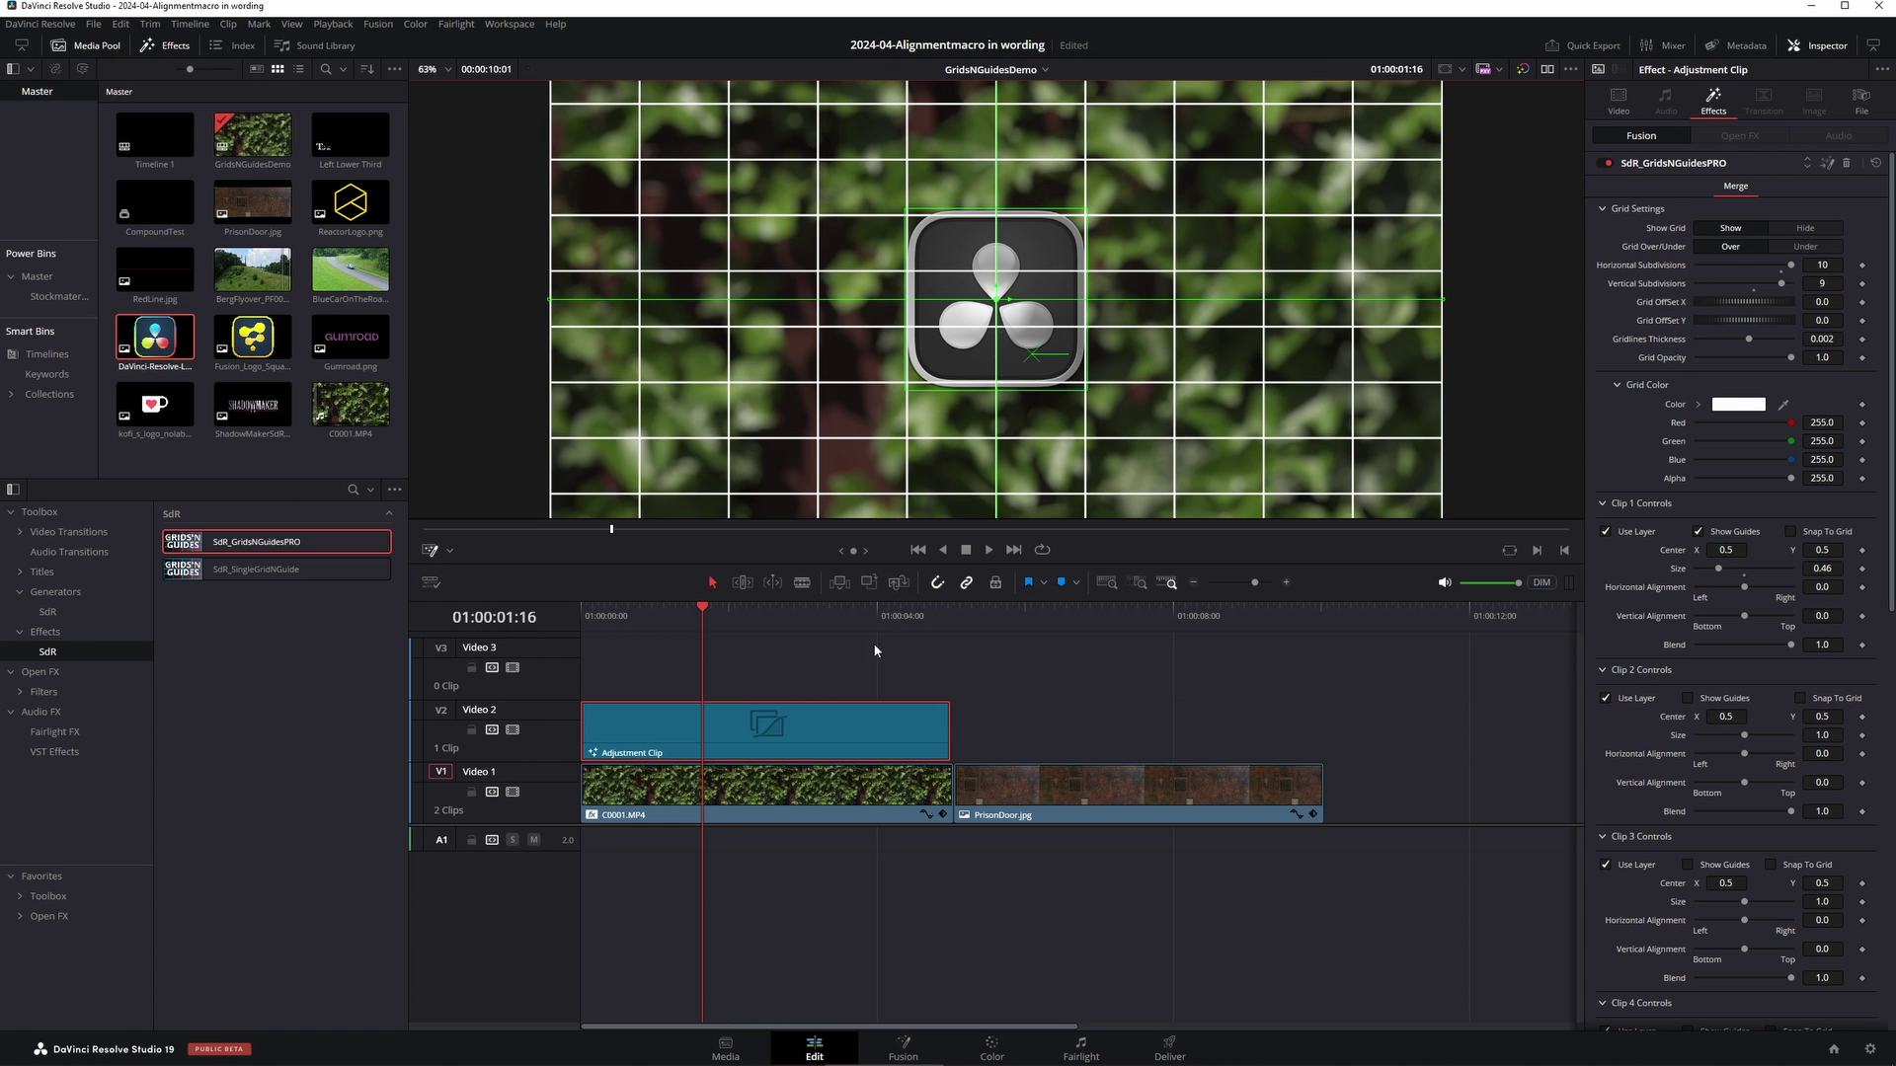
left_click_drag(748, 636, 681, 637)
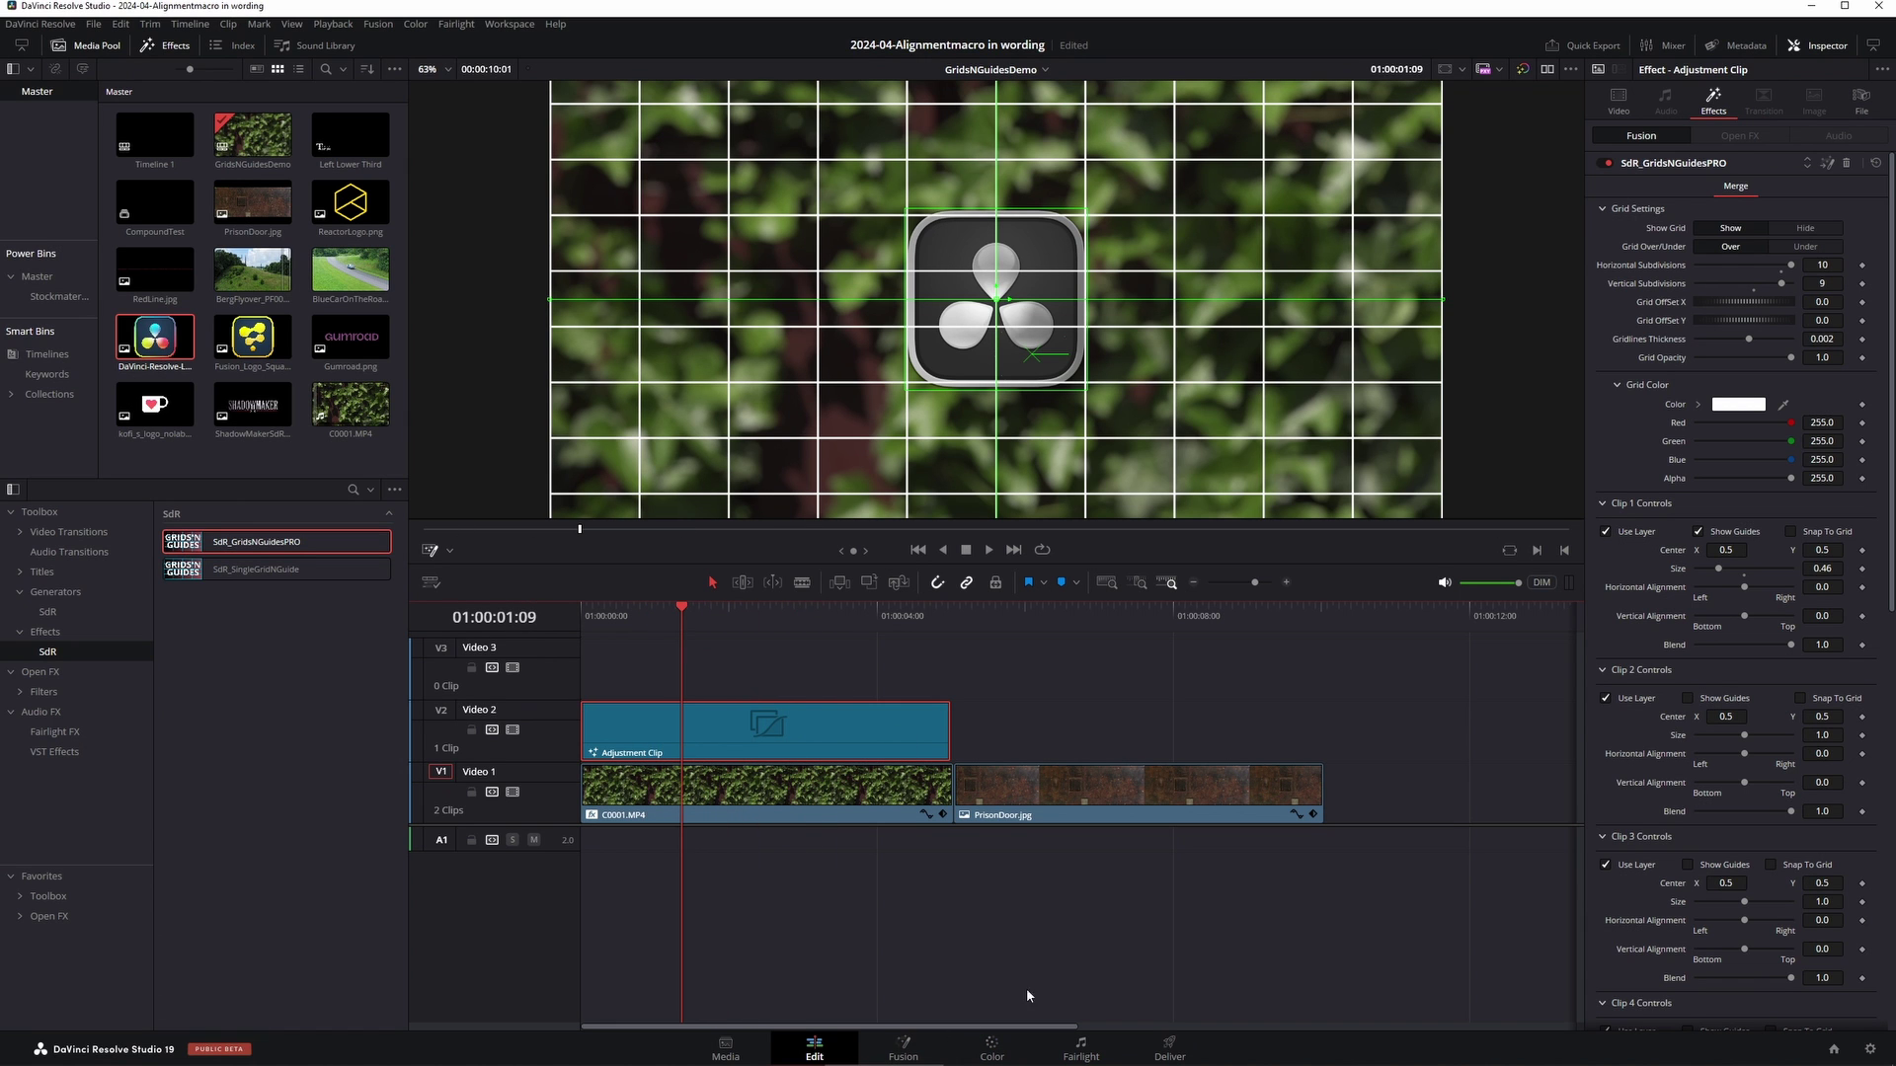
mouse_move(1726, 550)
left_mouse_down()
mouse_move(1678, 550)
mouse_move(1697, 550)
left_mouse_up()
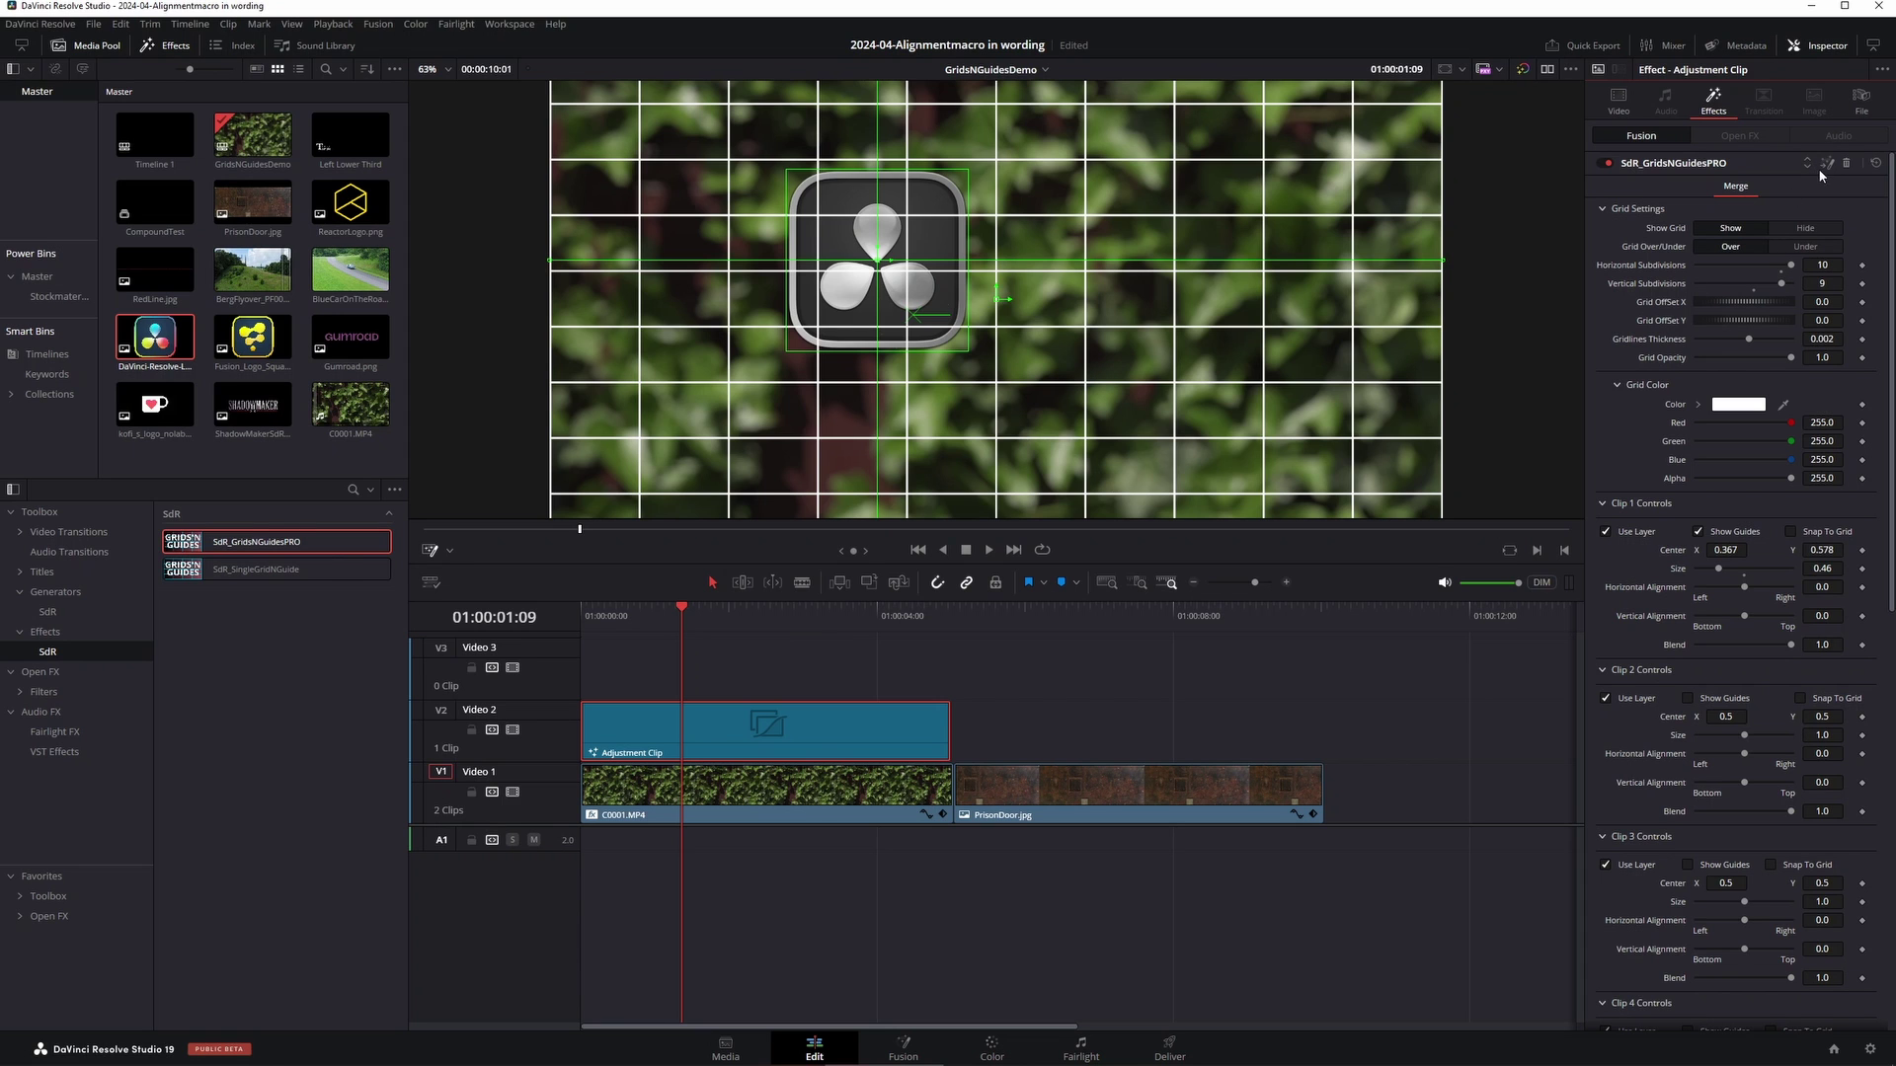
Step: Place a Clean and Simple Lower Third title on Video 2 above PrisonDoor.jpg and move the playhead into it
key("shift+5")
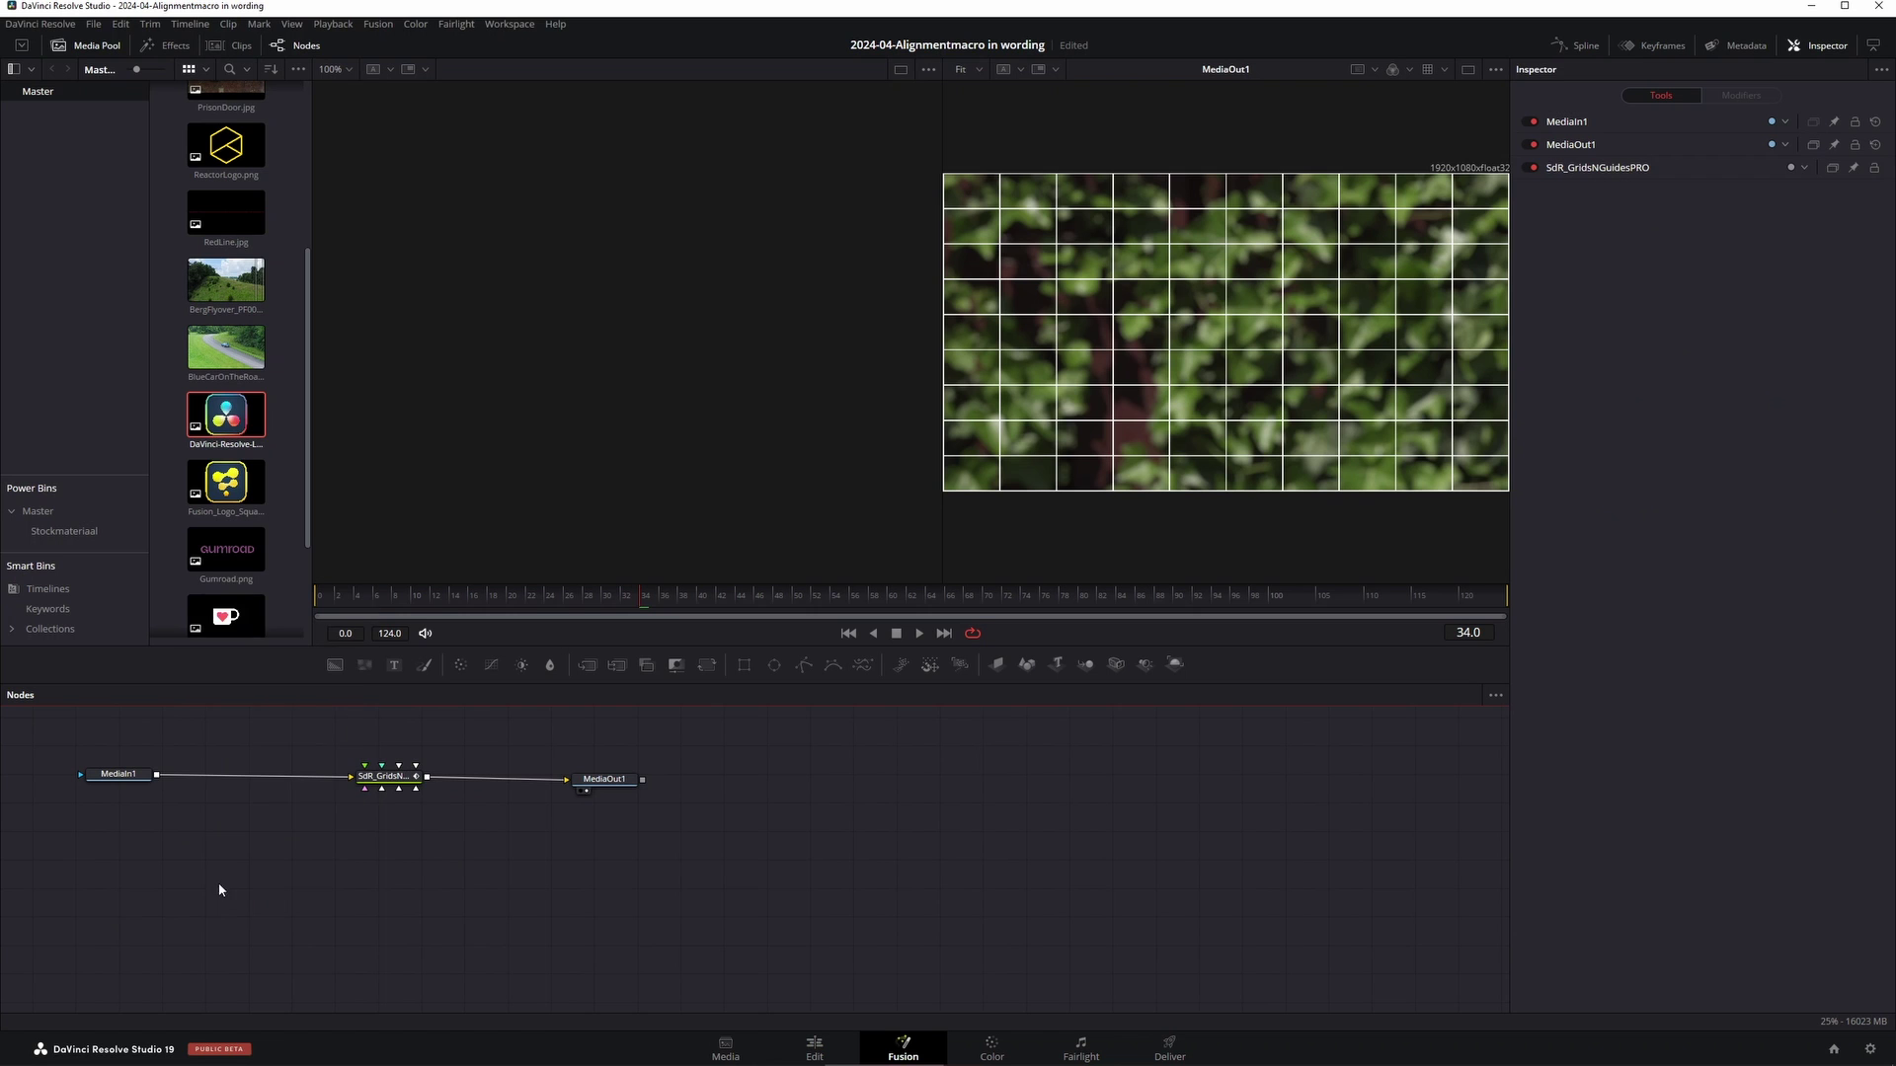
left_click(170, 46)
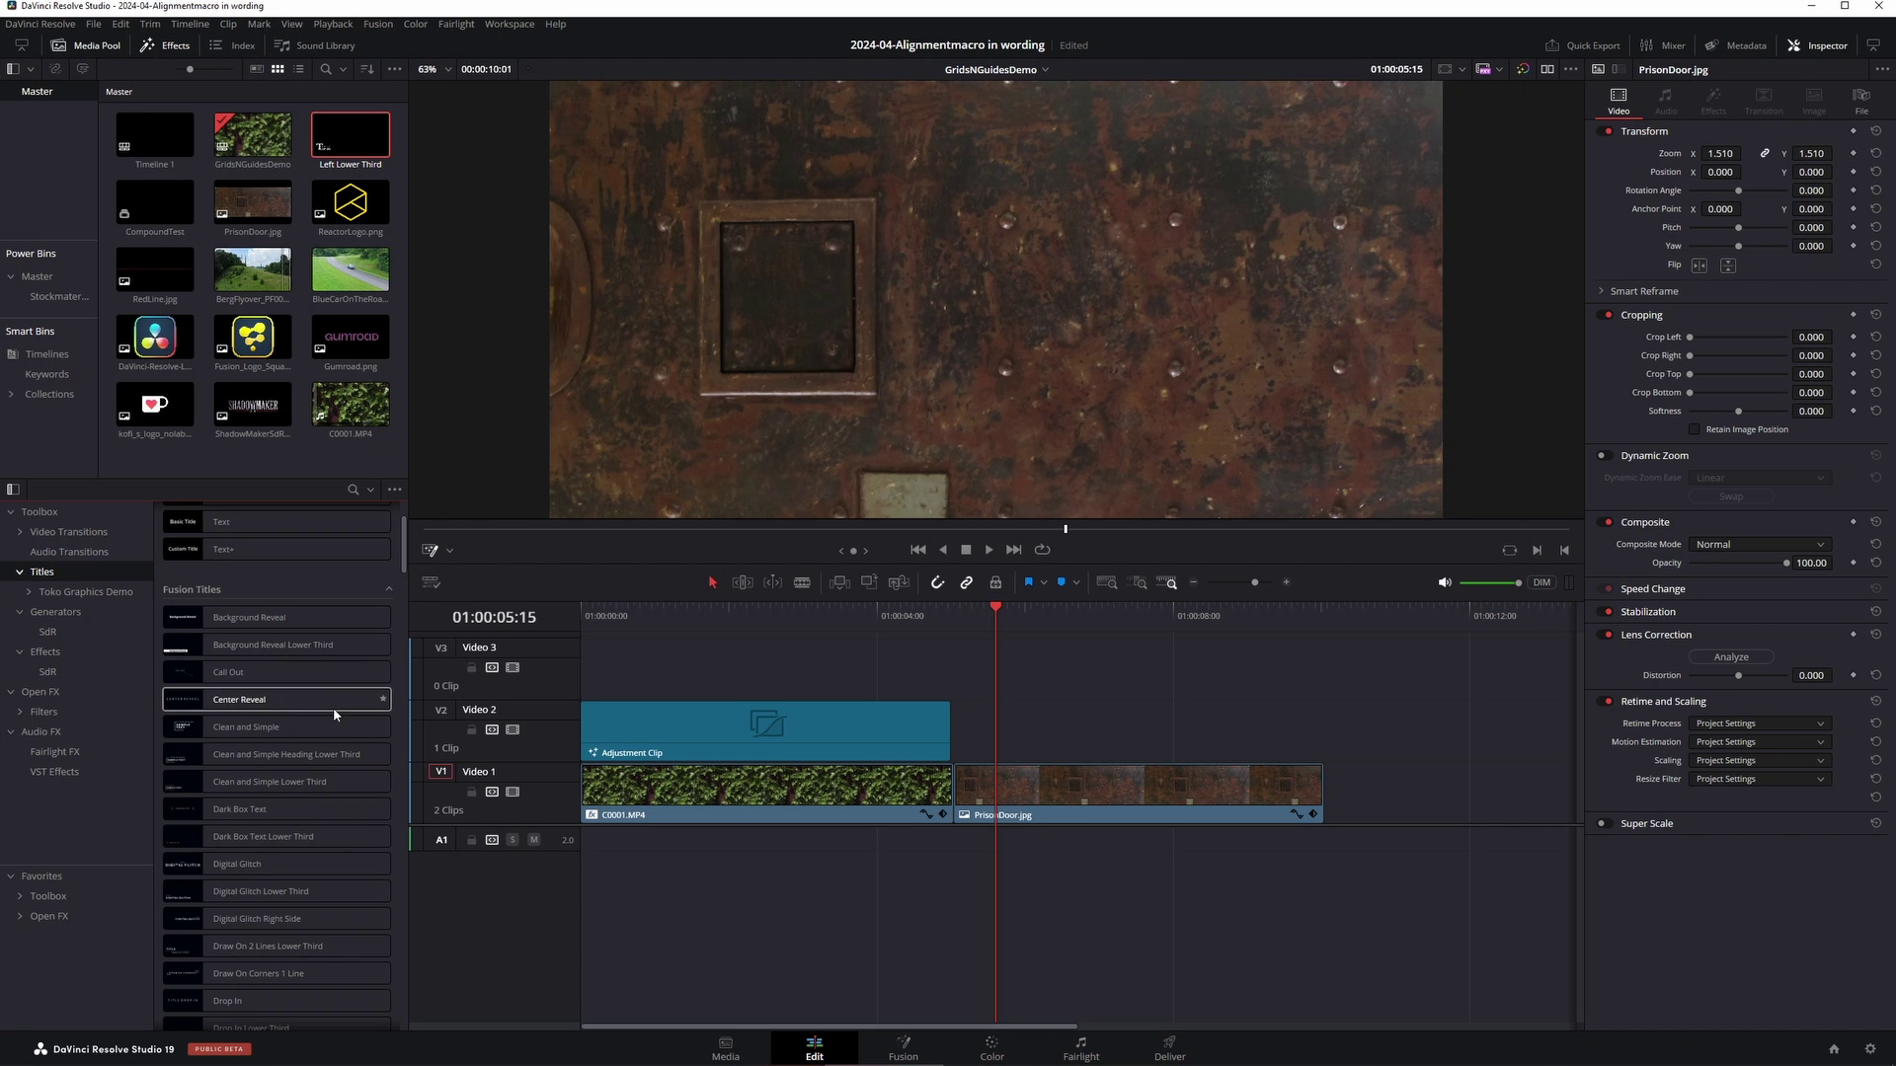
left_click_drag(292, 785, 1035, 717)
left_click(1154, 620)
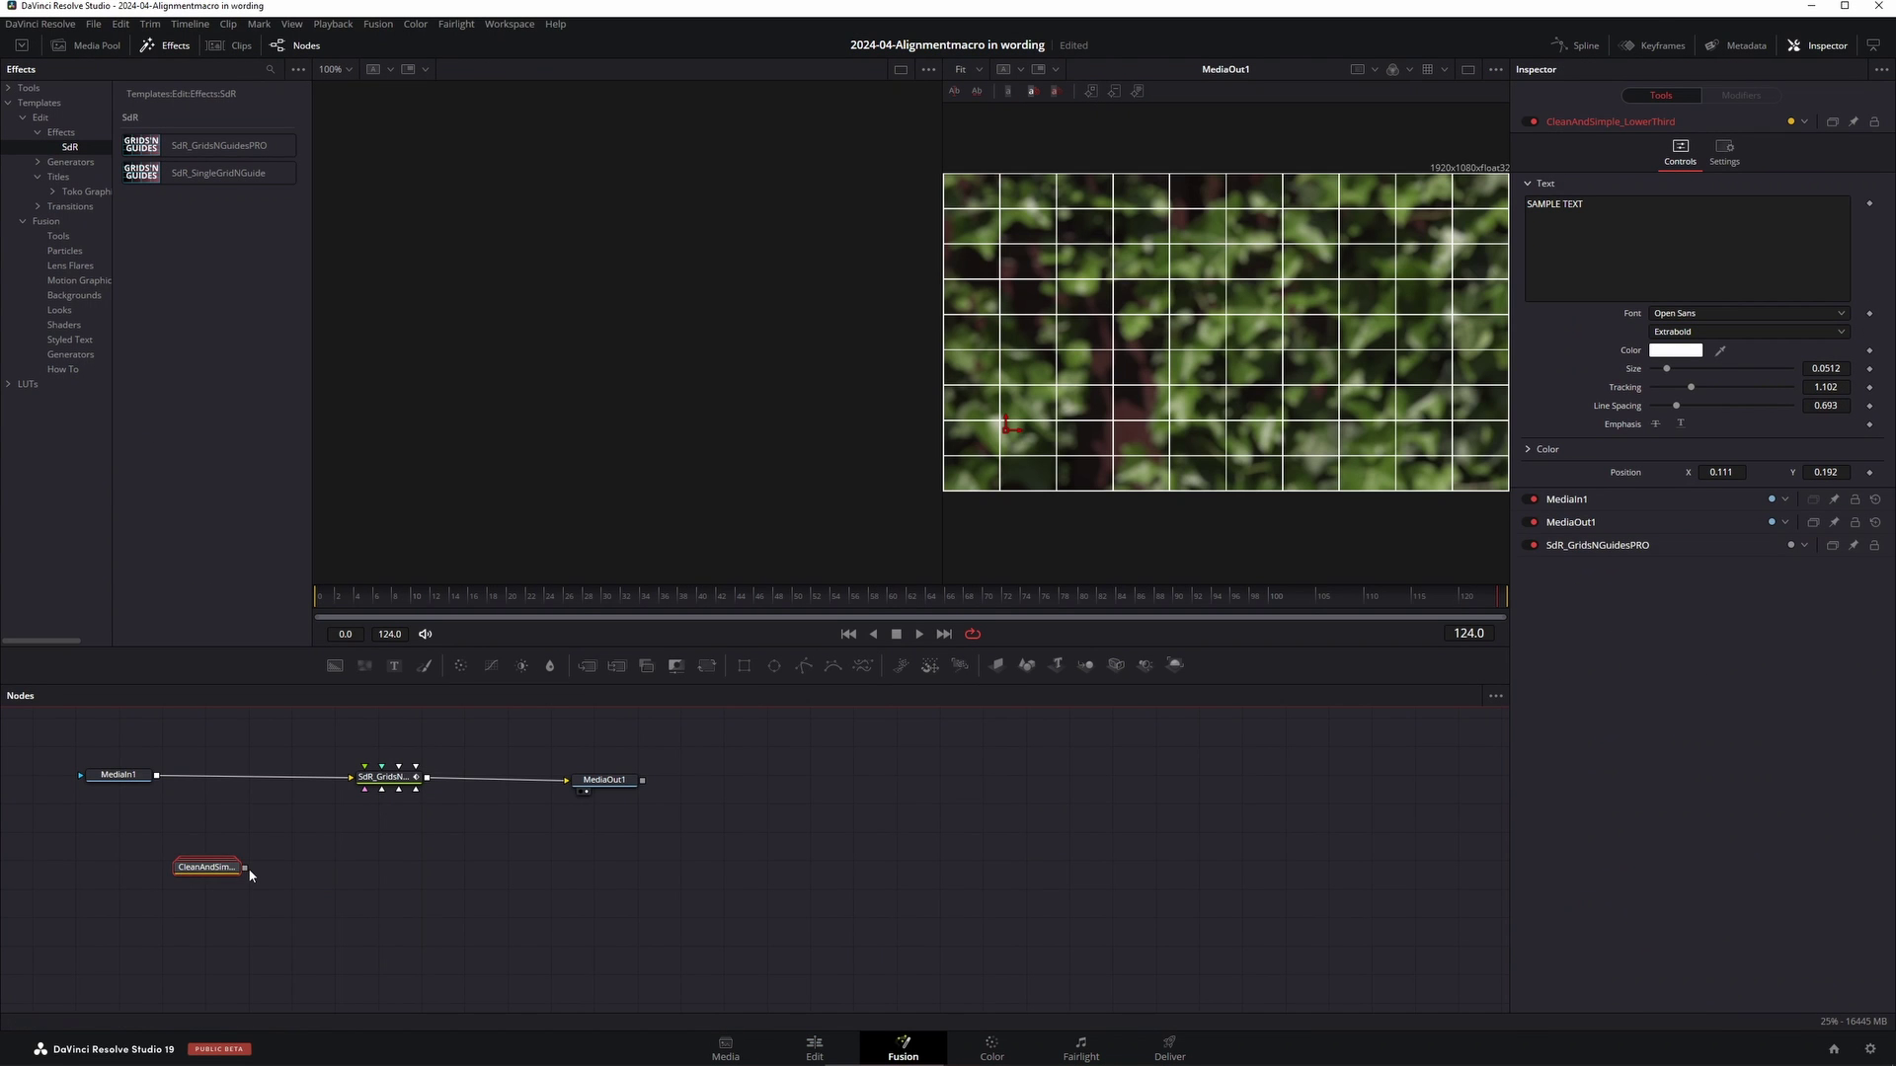
Step: Connect the CleanAndSimple_LowerThird title node to the SdR_GridsNGuidesPRO node in Fusion
left_click_drag(244, 870, 367, 779)
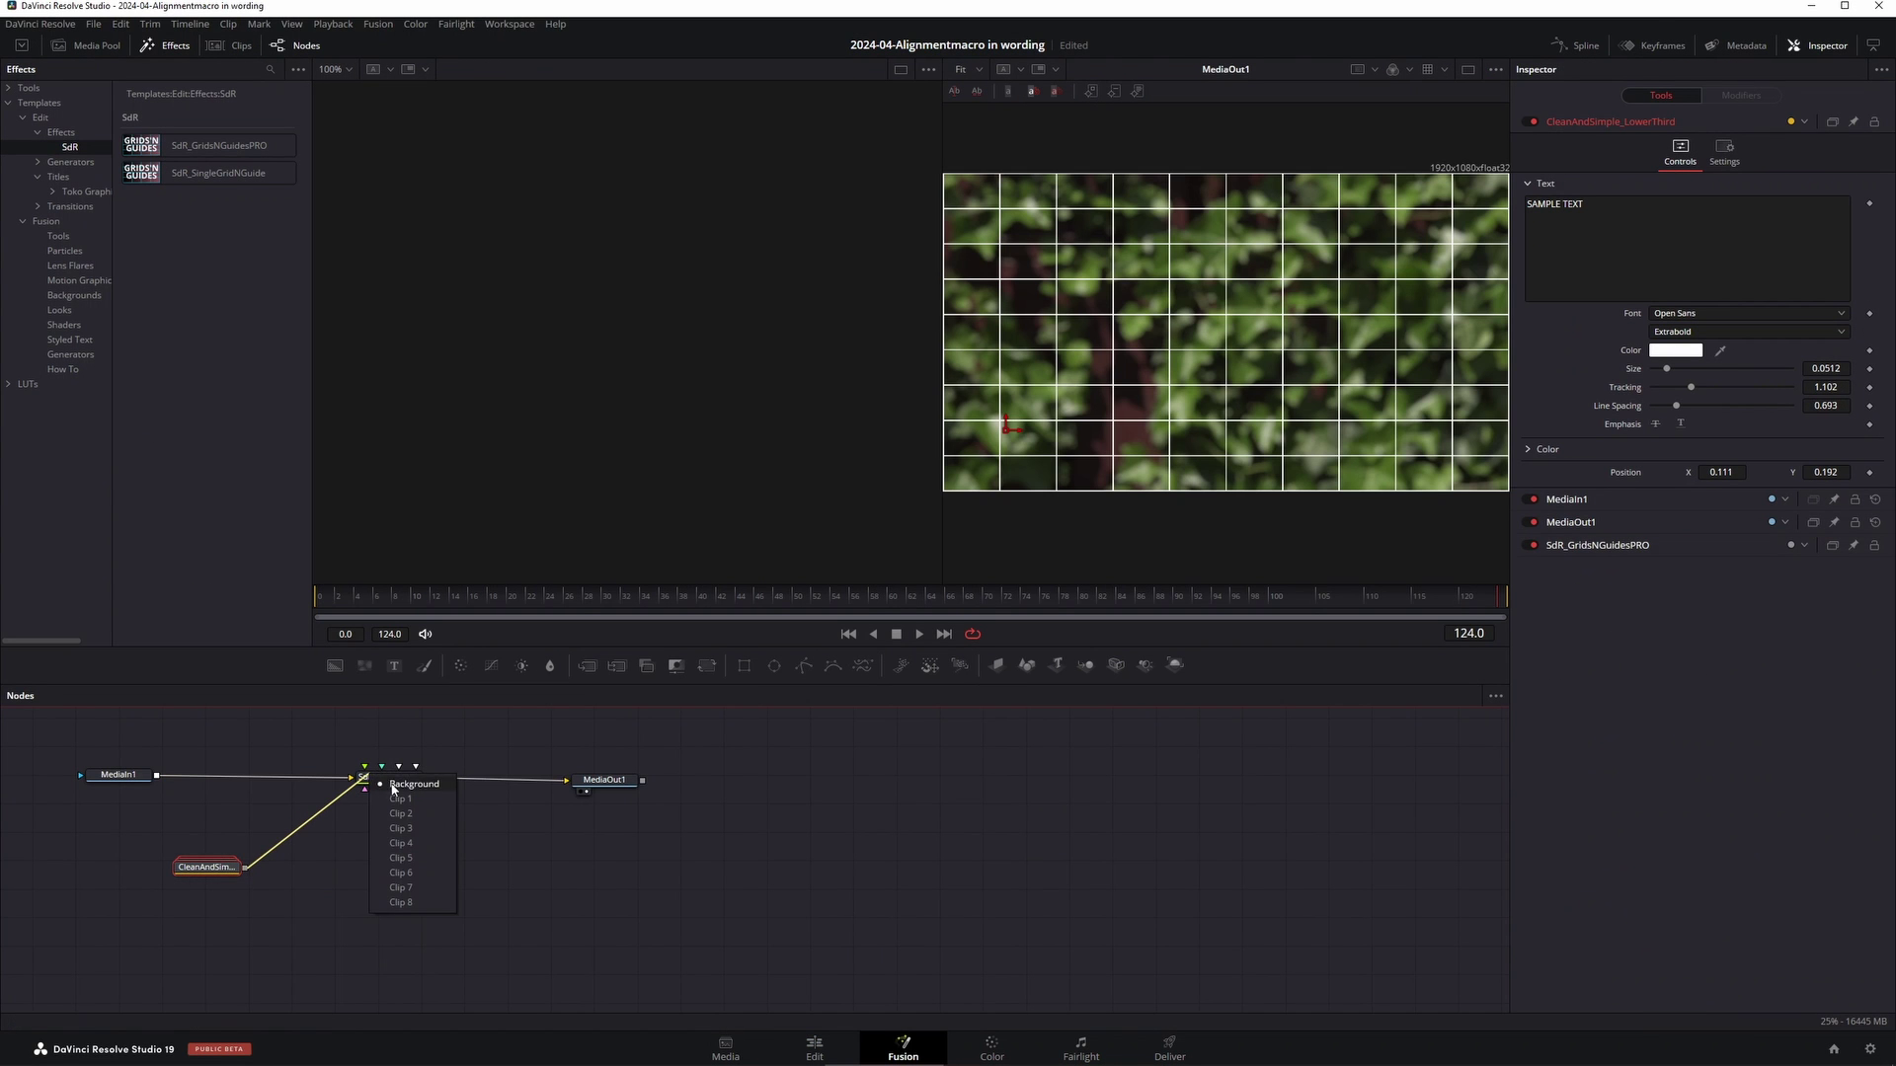
left_click(392, 786)
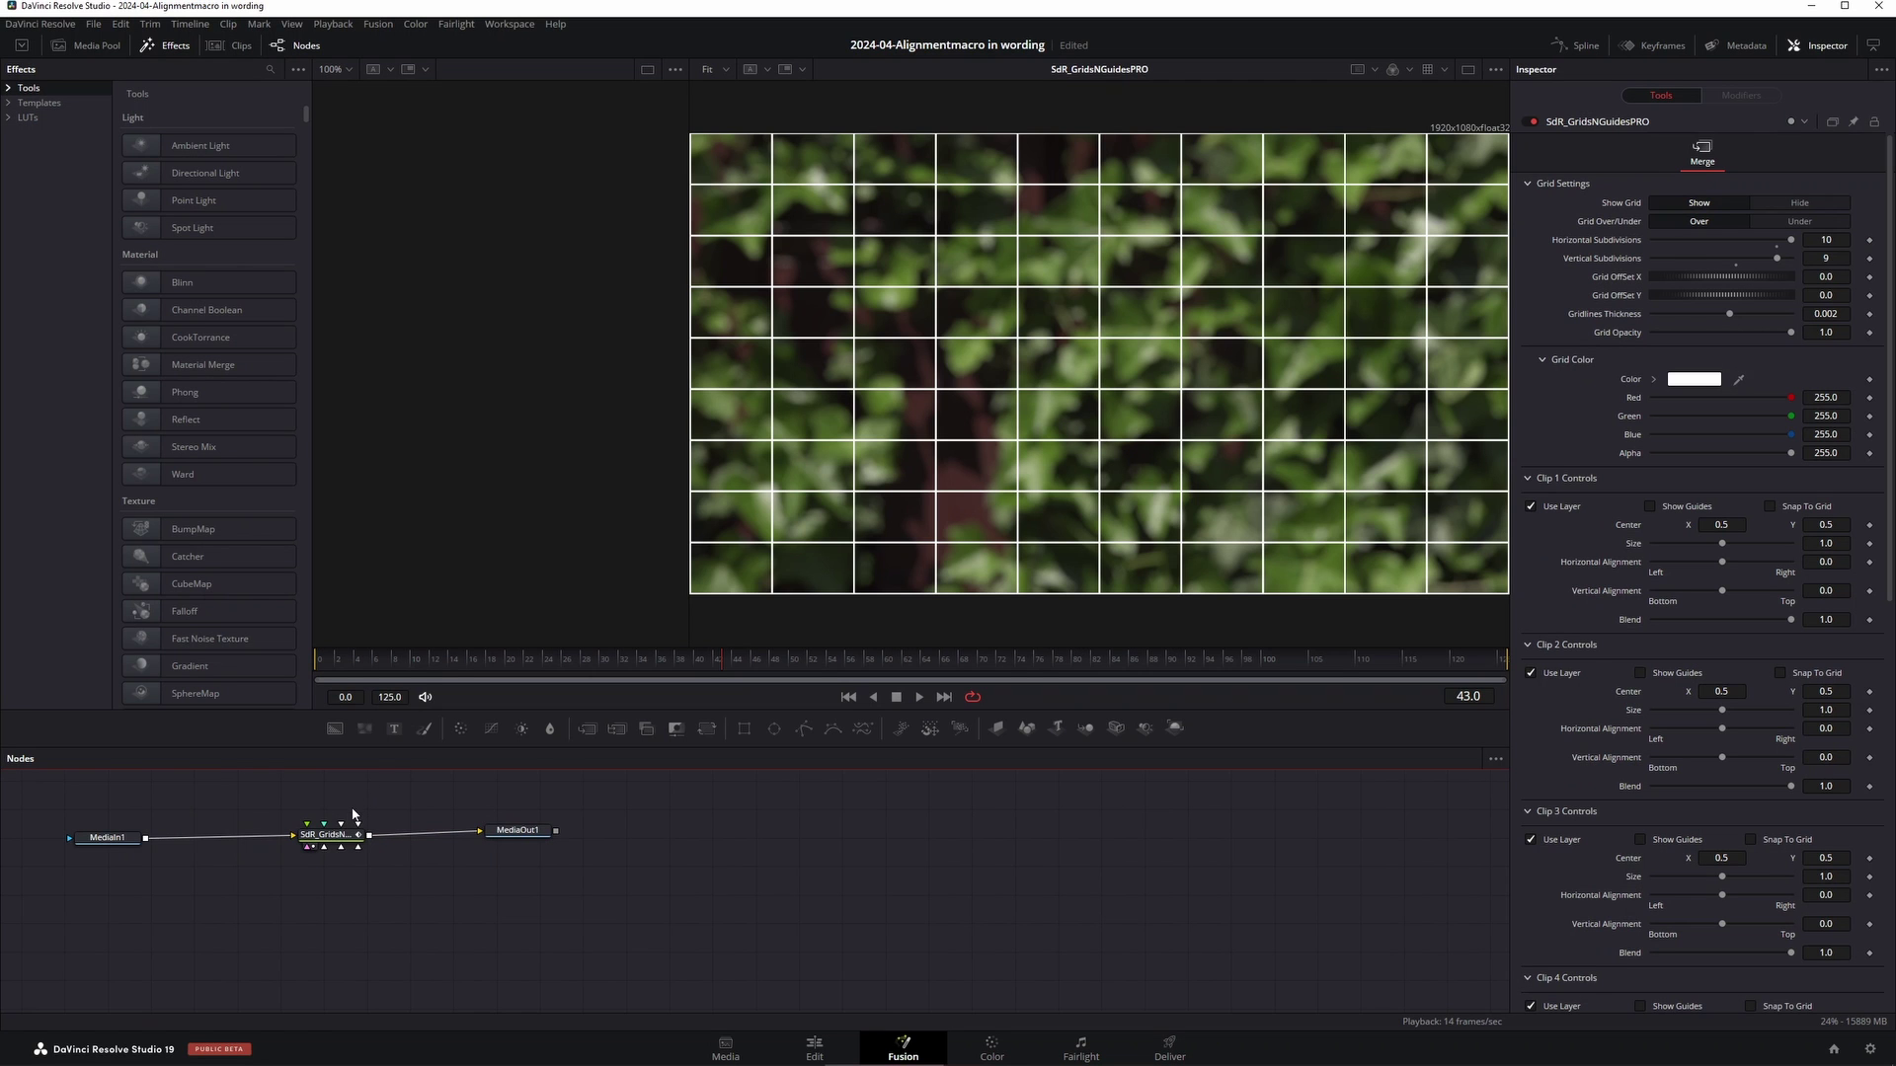
Step: Add an sEllipse shape with an sRender node and use it to mask a Background node of type Gradient
right_click(170, 871)
mouse_move(296, 637)
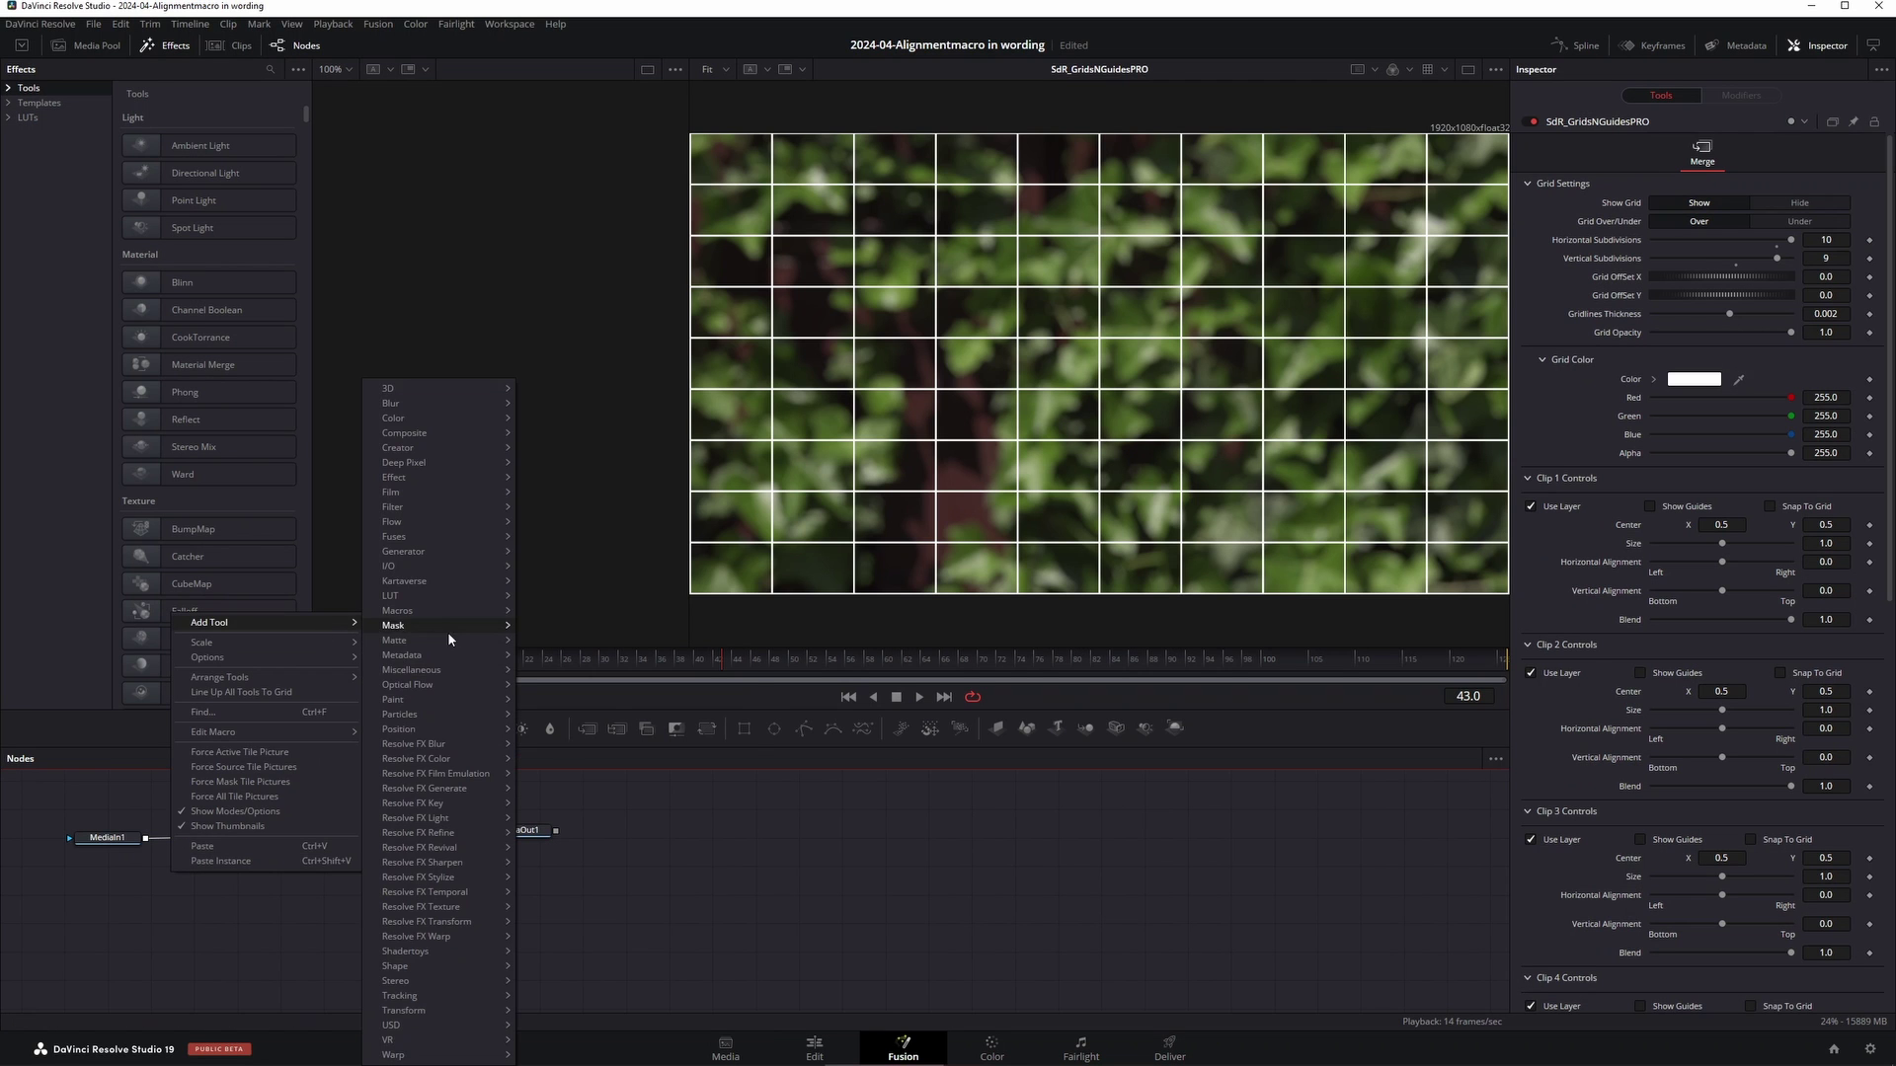
left_click(447, 632)
left_click(1742, 233)
left_click_drag(352, 923, 393, 950)
key("2")
Step: Make the Background a radial gradient ending at about X 0.749, Y 0.259 and enlarge the ellipse to form a blue shaded sphere
left_click(1747, 273)
left_click_drag(1159, 476, 1074, 355)
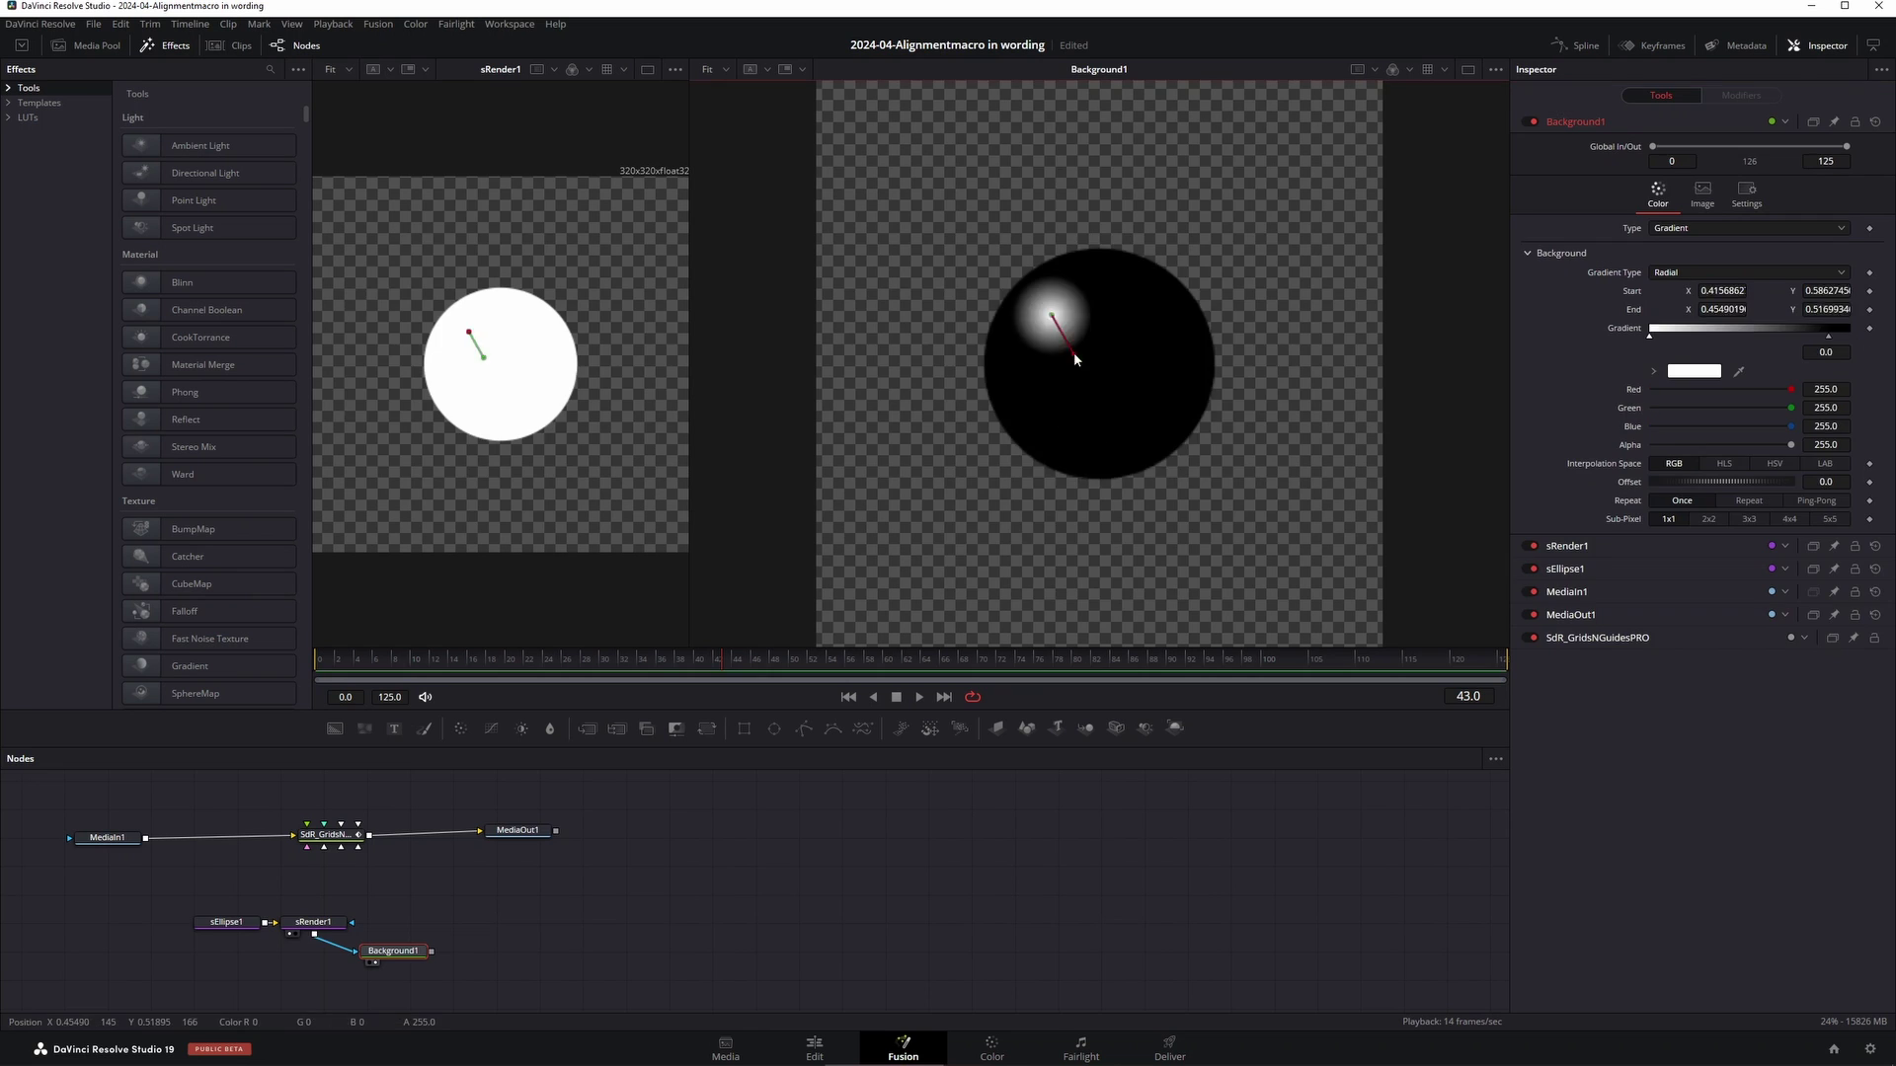
left_click(226, 922)
left_click_drag(393, 951, 464, 960)
left_click_drag(1108, 394, 1240, 499)
Step: Spread out the MediaOut1 and SdR_GridsNGuidesPRO nodes and show the SdR_GridsNGuidesPRO output in the viewer
left_click_drag(524, 840, 709, 849)
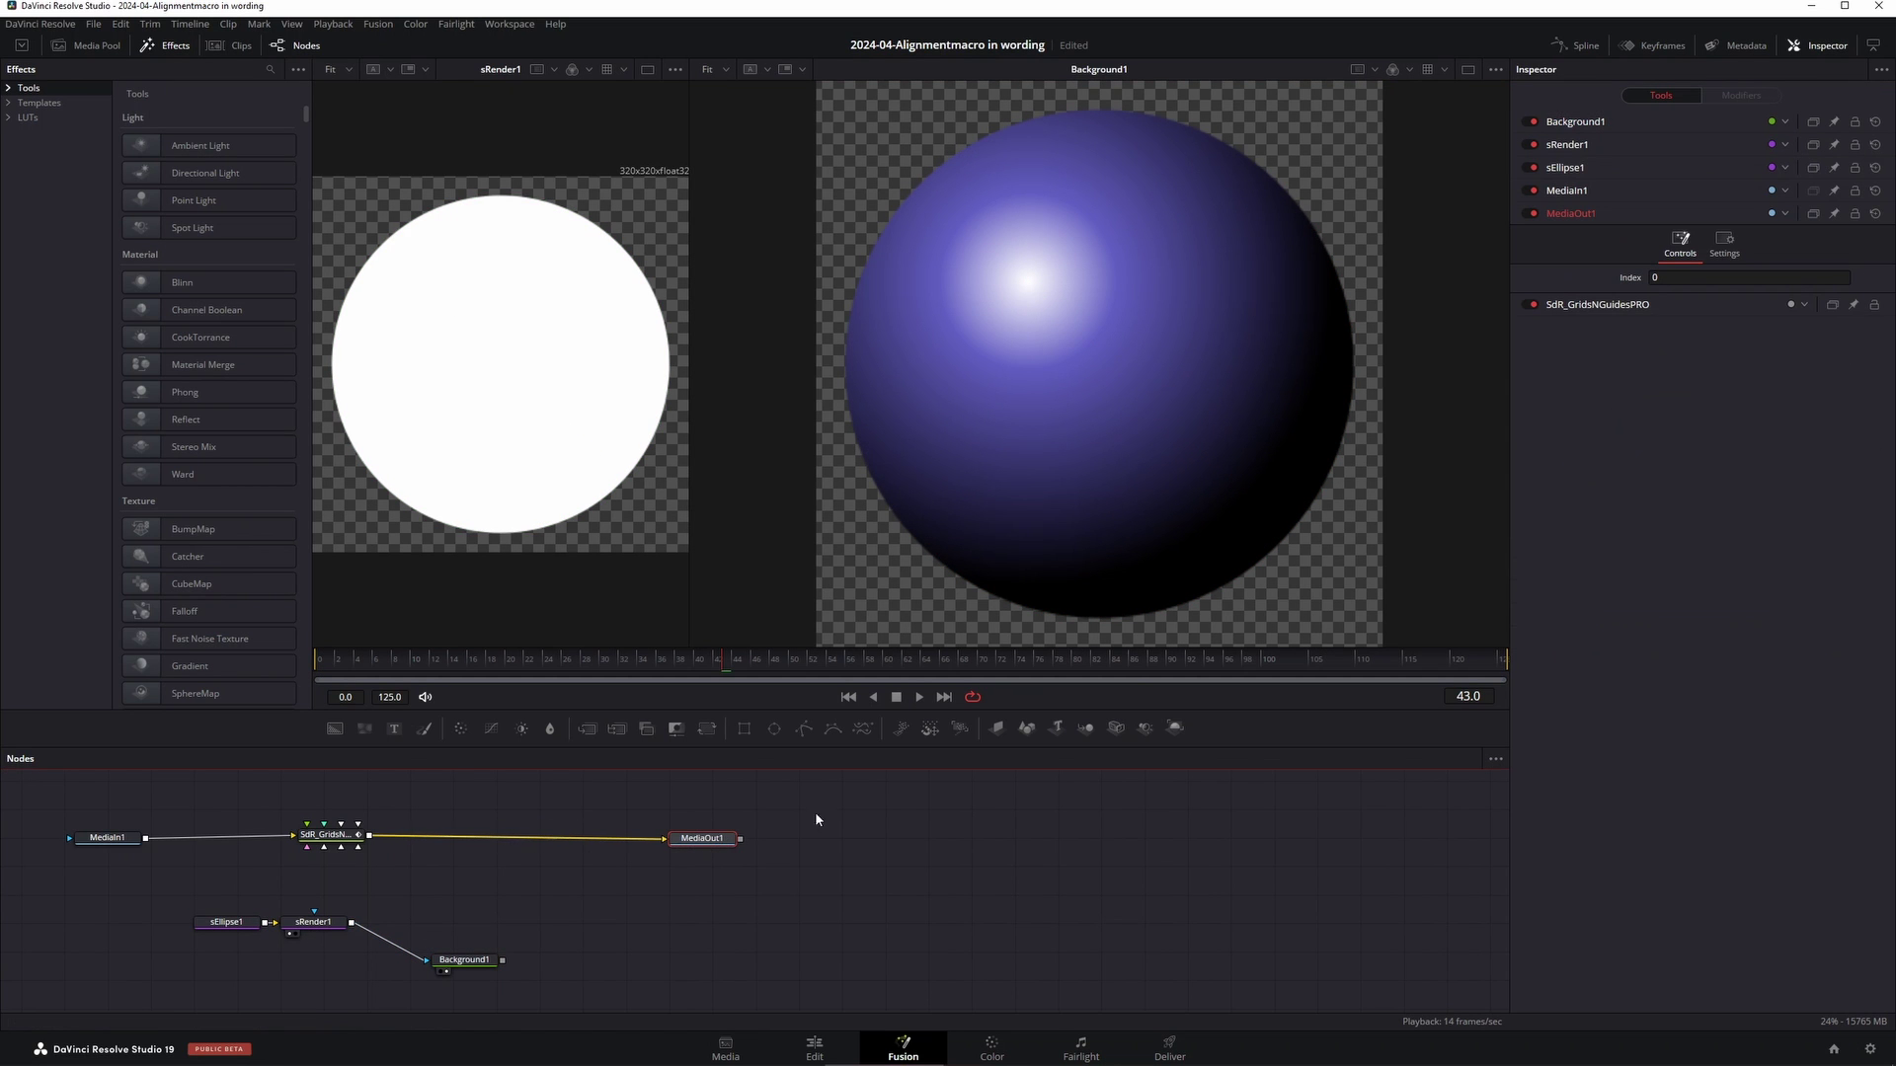
left_click_drag(357, 846, 566, 857)
left_click_drag(723, 845, 765, 853)
left_click(524, 857)
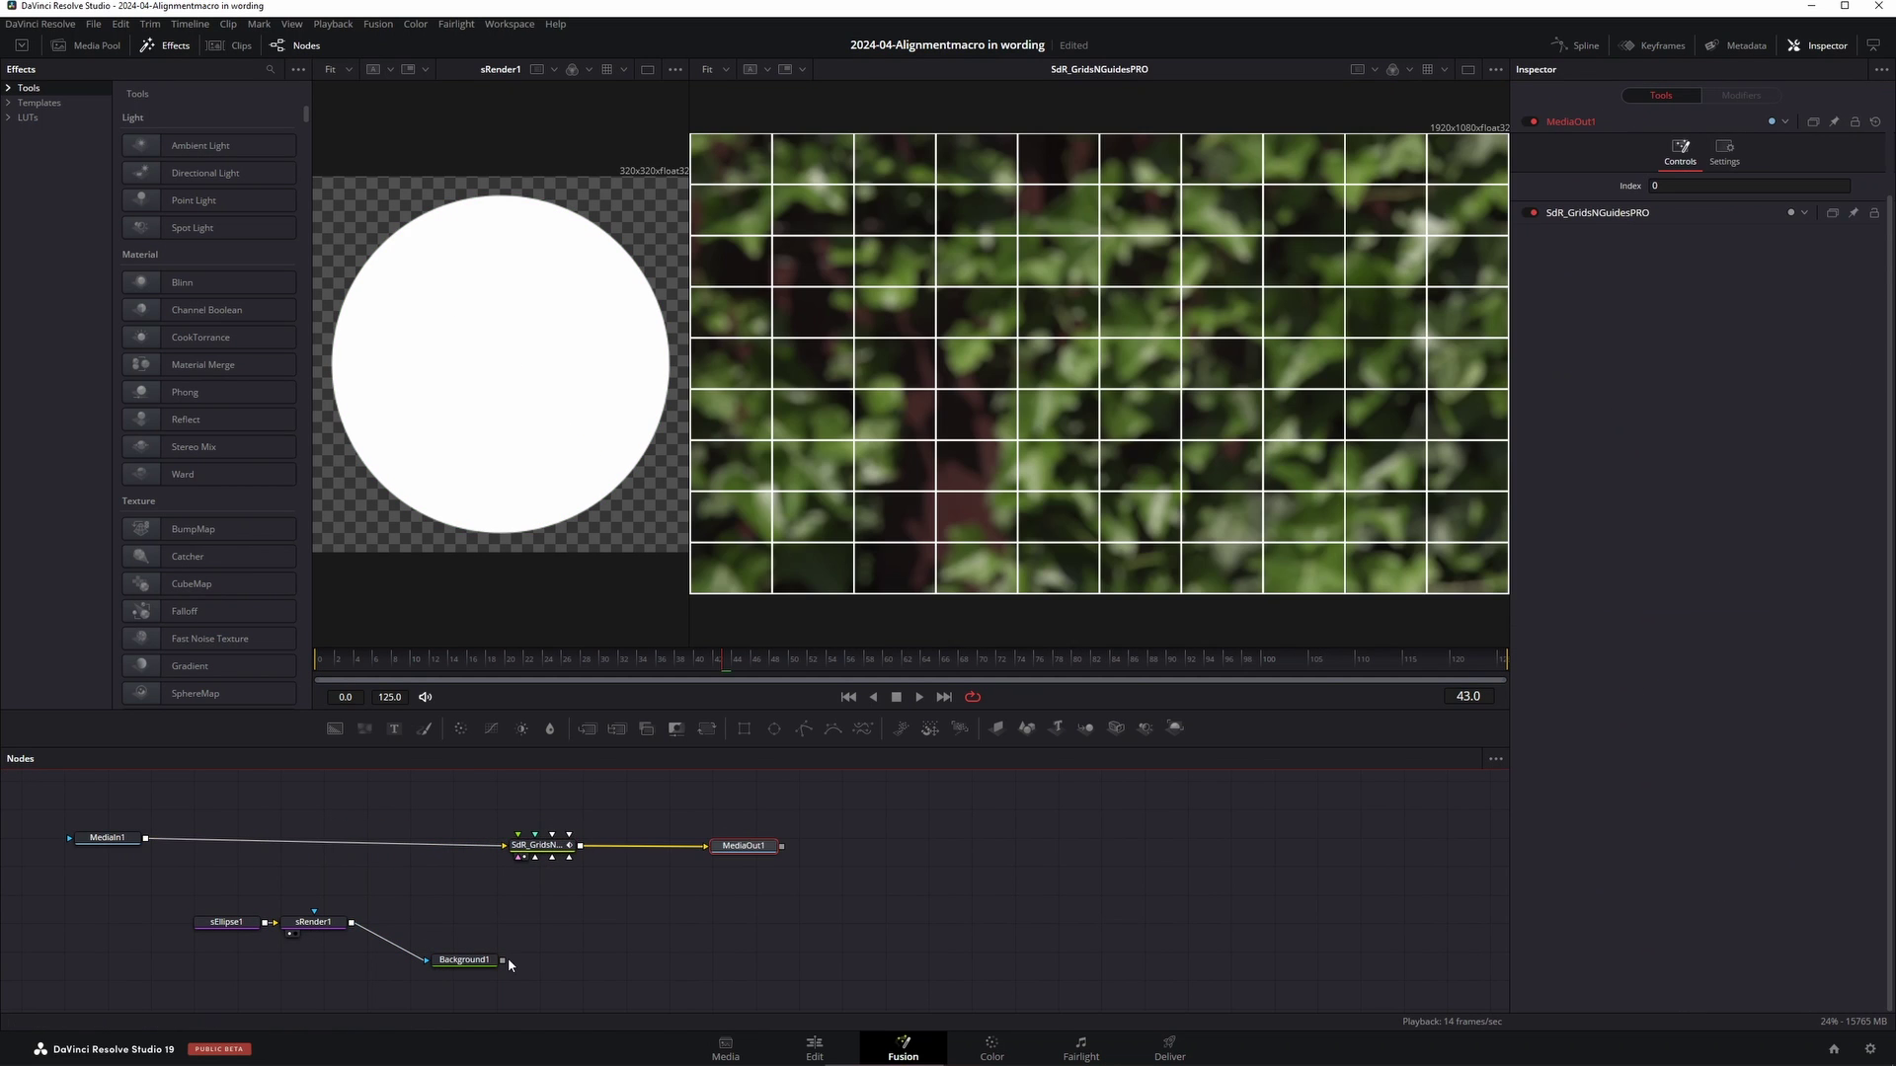
Step: Connect the Background1 sphere to the Clip 1 through Clip 4 inputs of SdR_GridsNGuidesPRO
left_click_drag(502, 960, 560, 844)
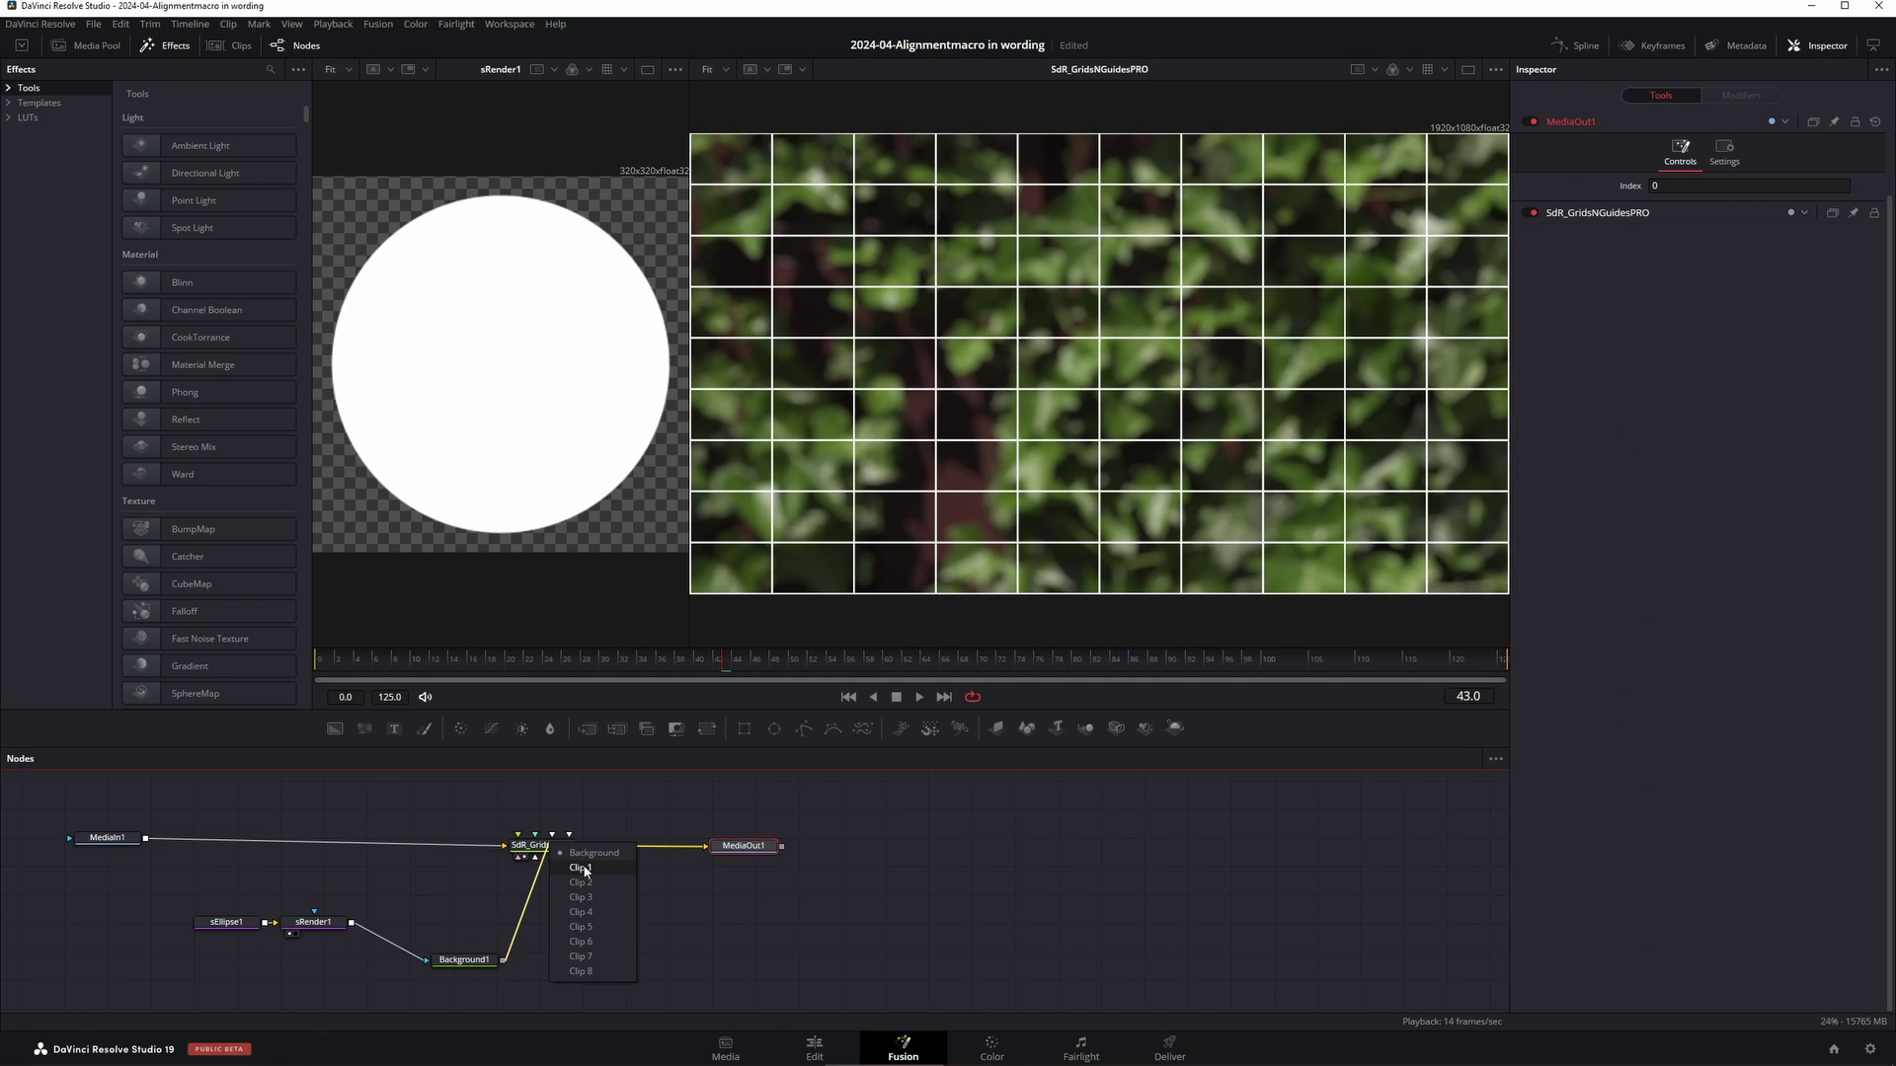
left_click(583, 868)
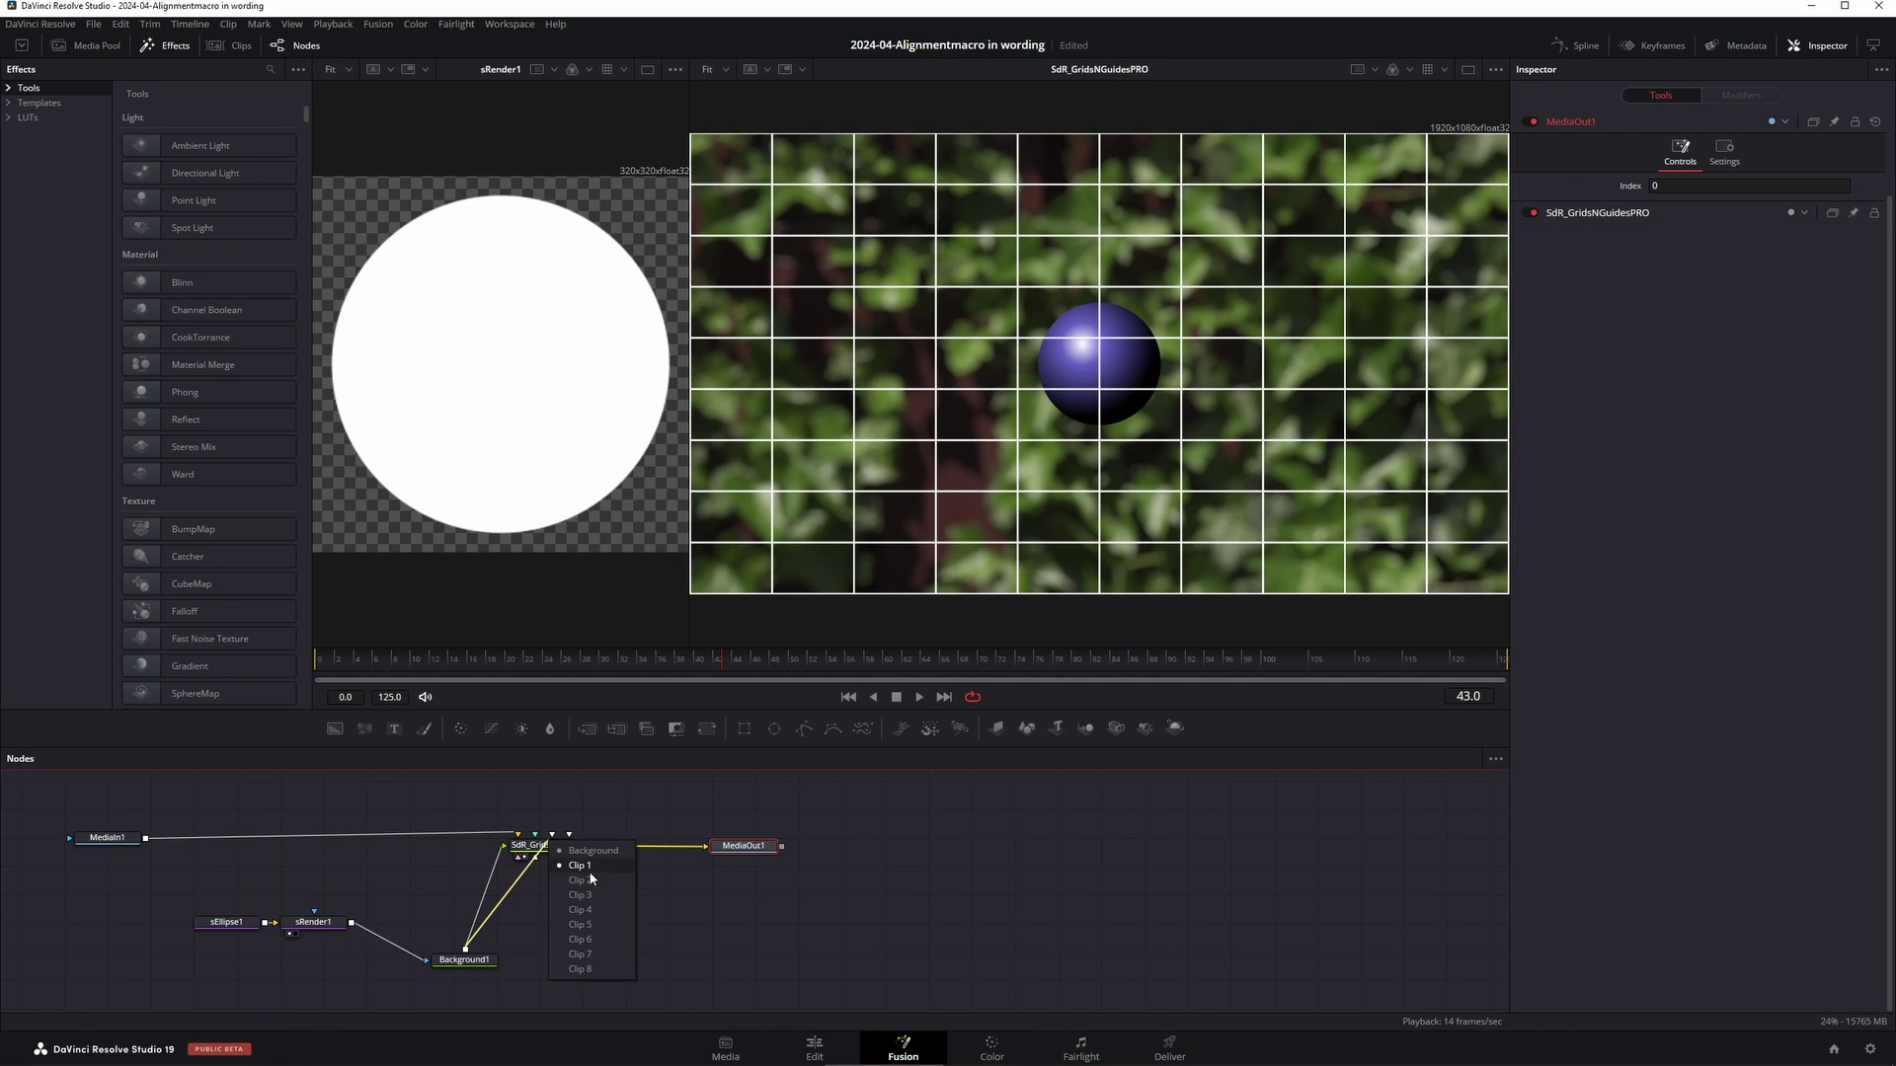
left_click(585, 882)
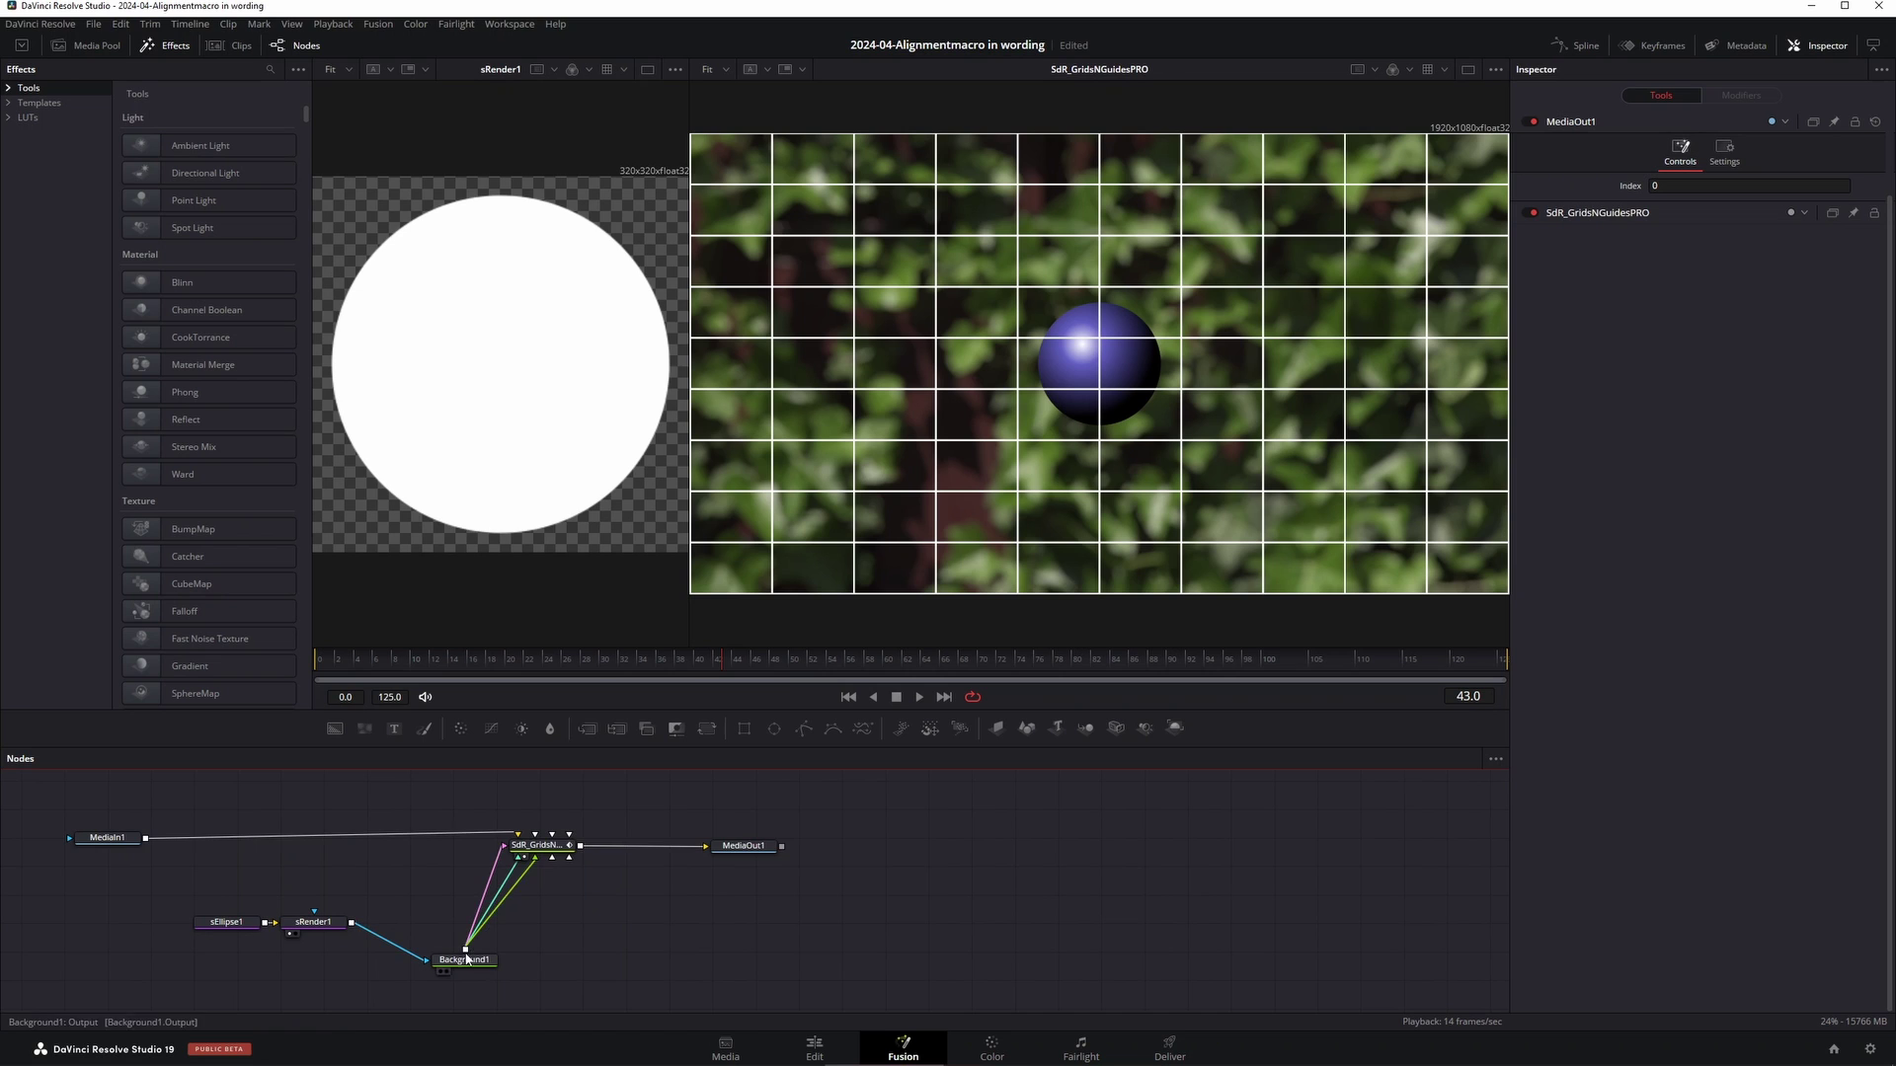
left_click_drag(467, 950, 566, 847)
left_click(602, 904)
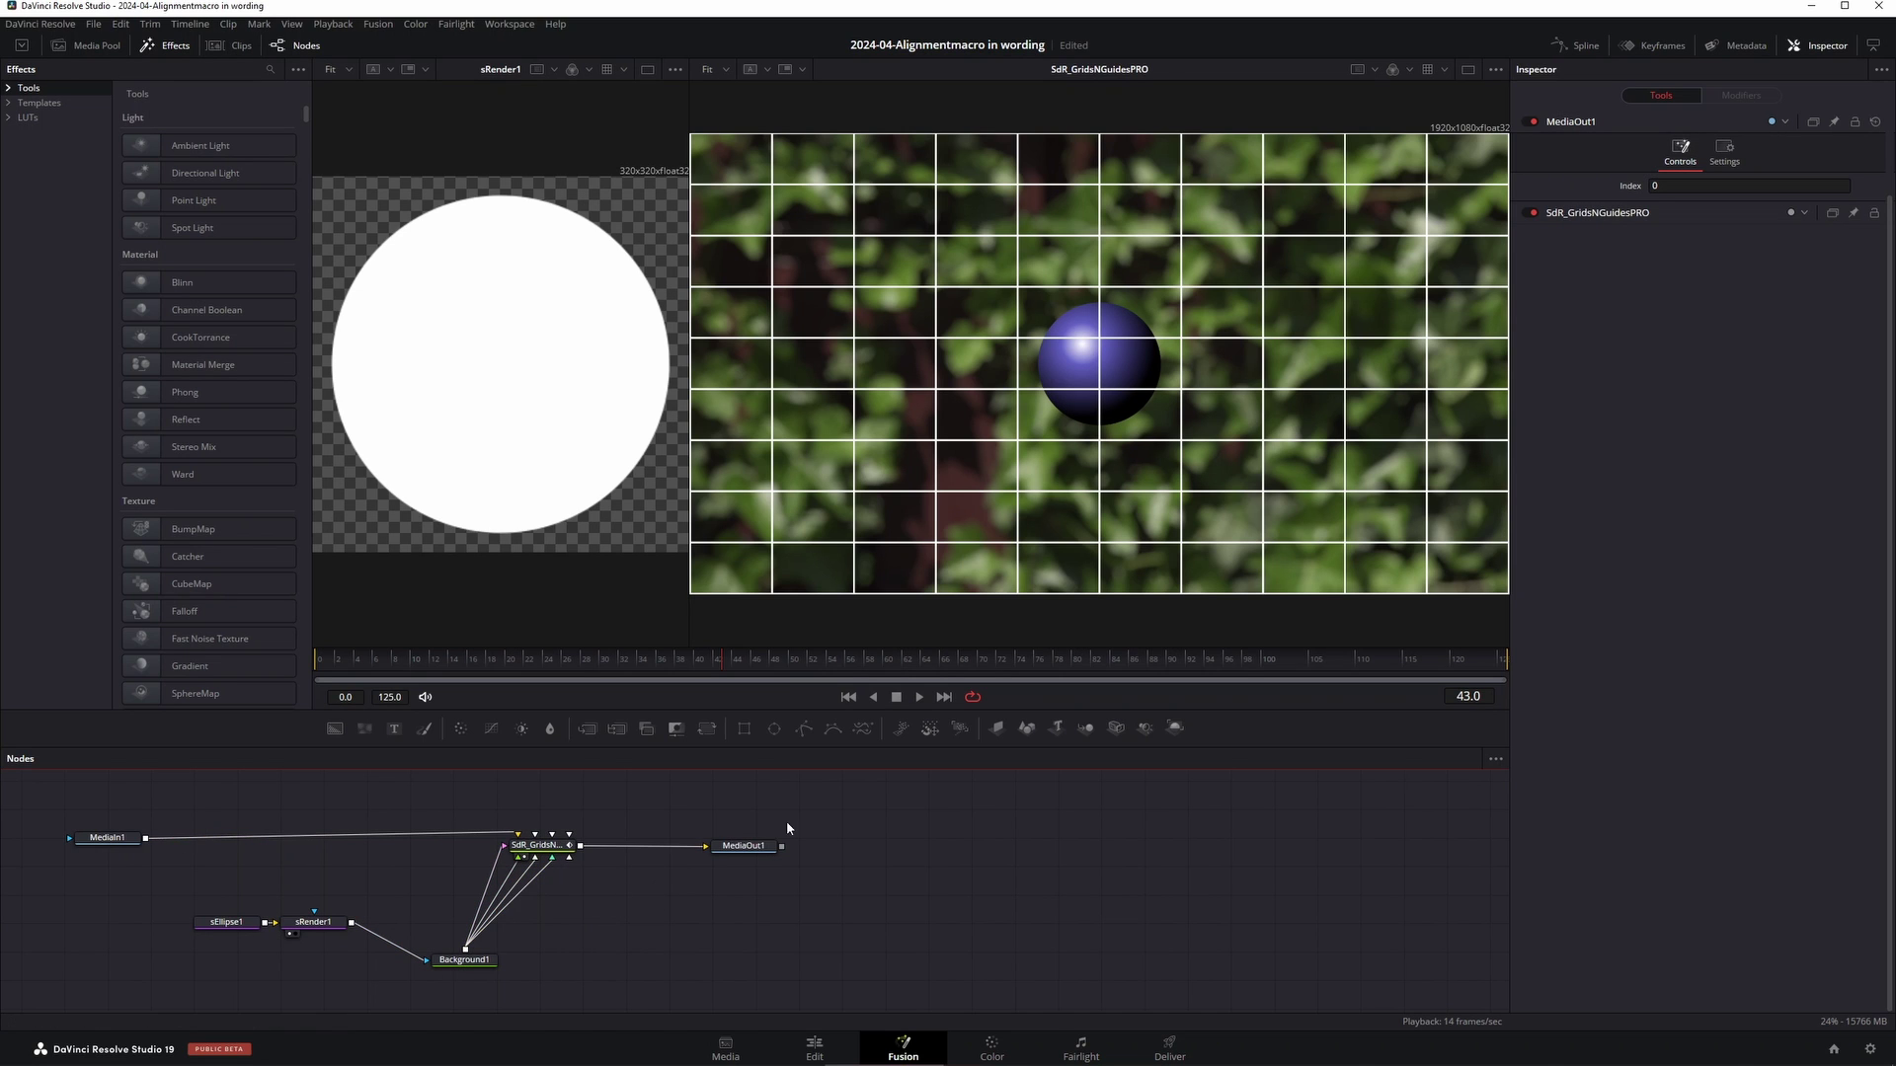
Step: Snap the Clip 1 and Clip 2 spheres to the grid at size 0.3, centering Clip 1 at X 0.27, Y 0.791 and Clip 2 at X 0.282
left_click(538, 845)
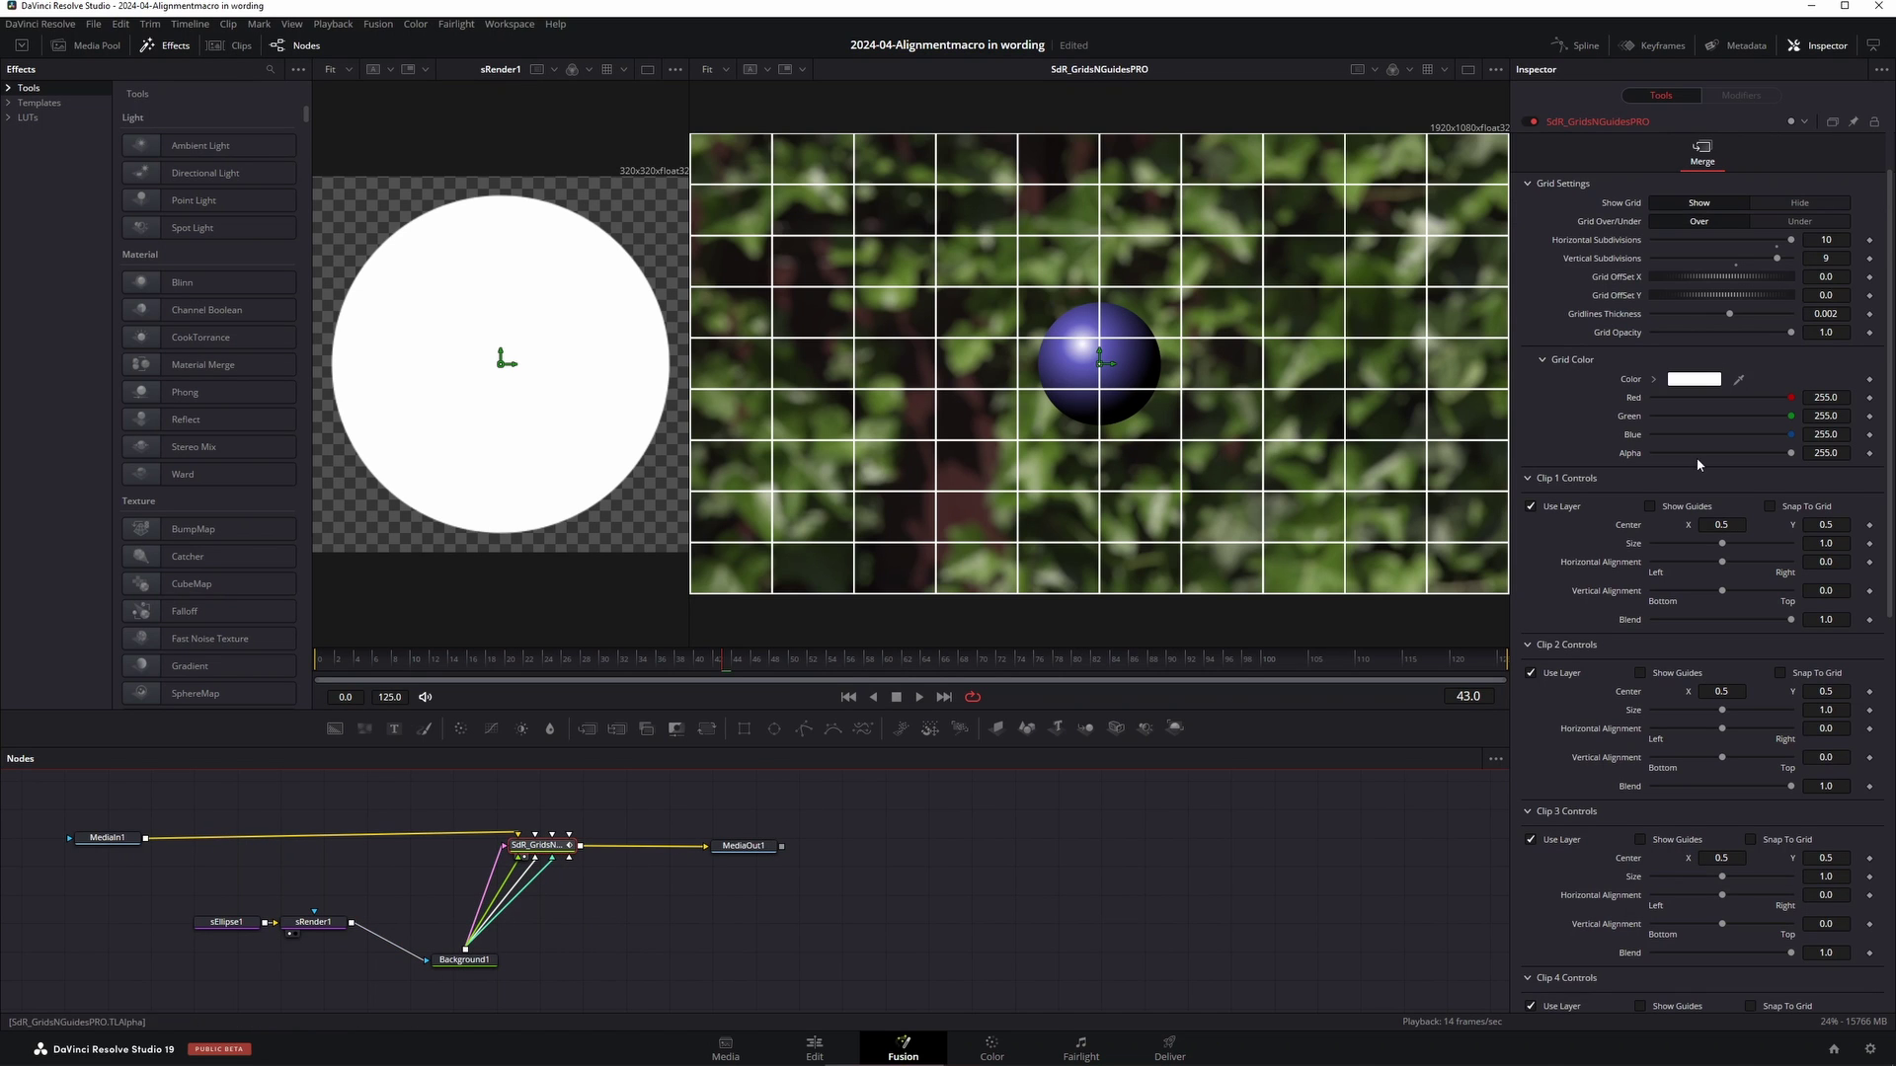
left_click(1769, 506)
left_click_drag(1721, 525, 1580, 525)
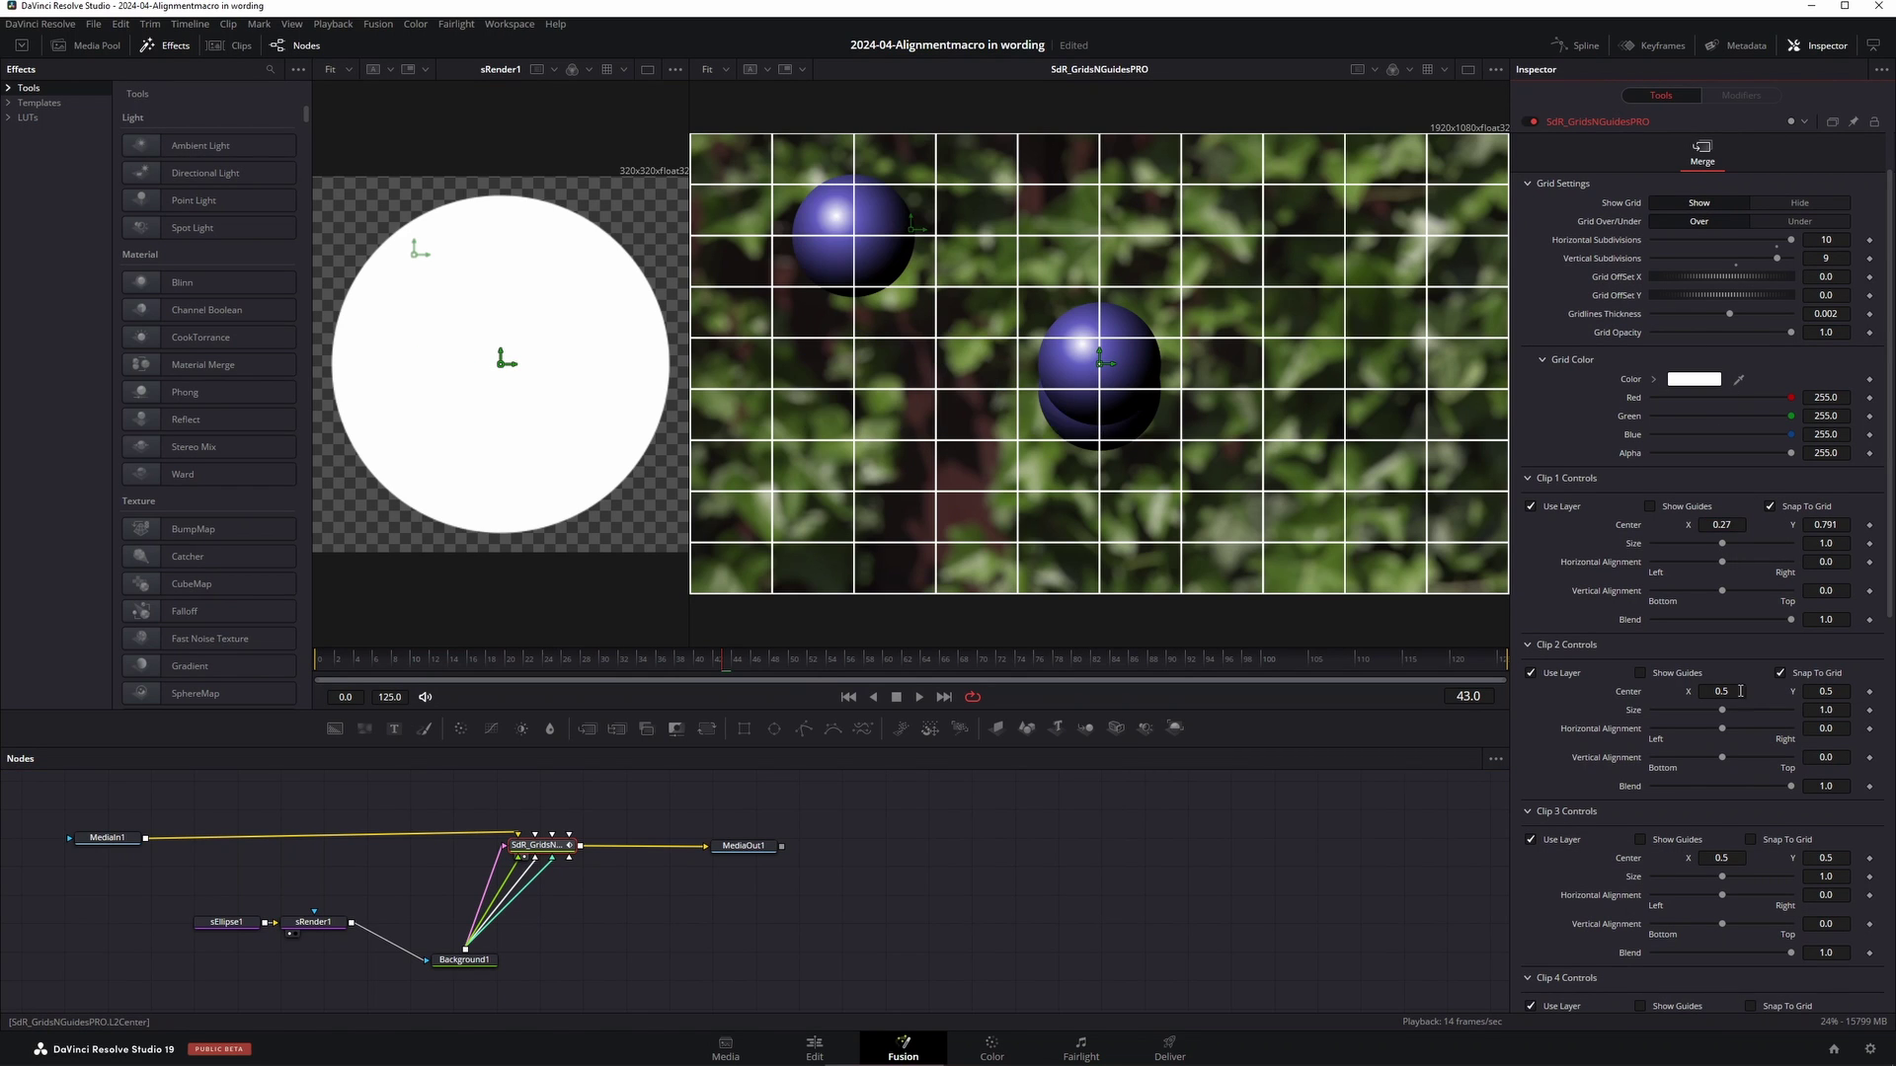
left_click_drag(1740, 691, 1700, 691)
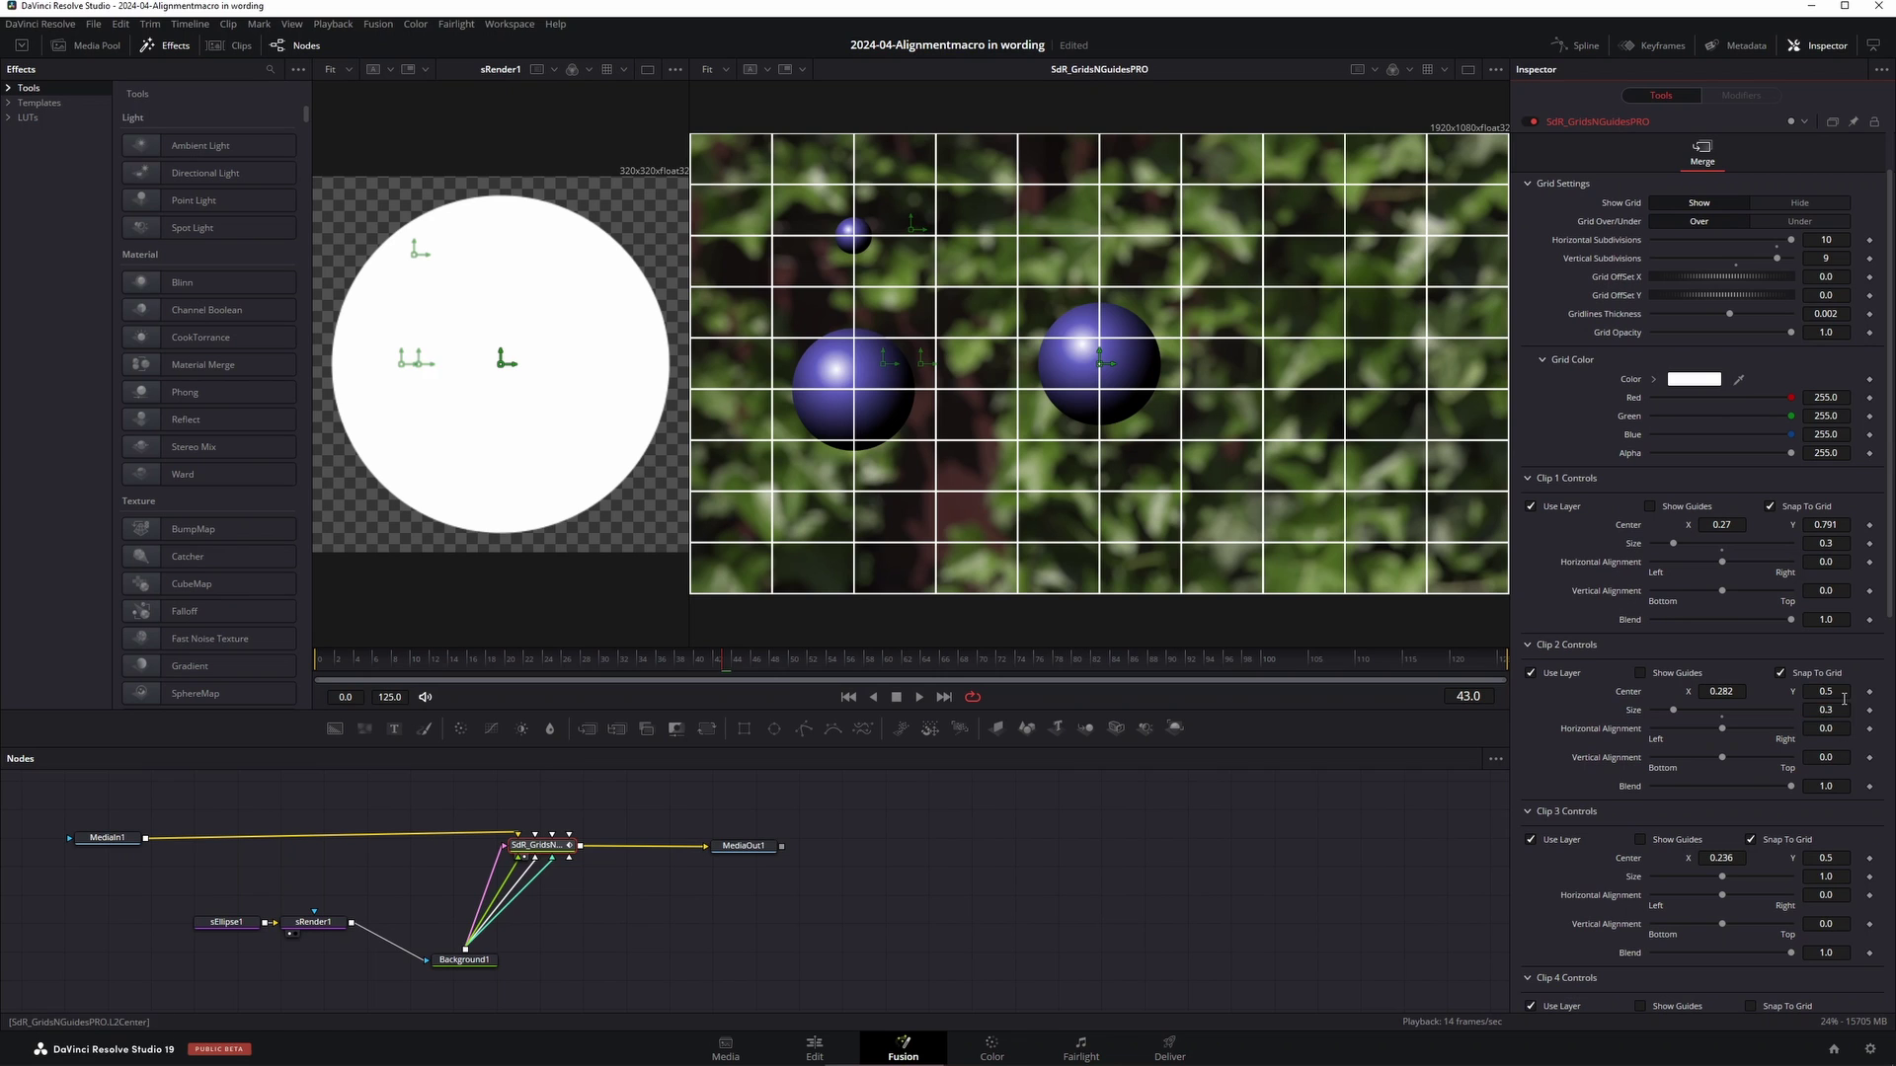
Step: Set the Clip 3 sphere's size to 0.3 and stack Clip 2 and Clip 3 below Clip 1 at Y 0.736 and about 0.574
double_click(1830, 877)
type("0.3")
key("Return")
scroll(1837, 868, "down", 3)
left_click_drag(883, 353, 883, 318)
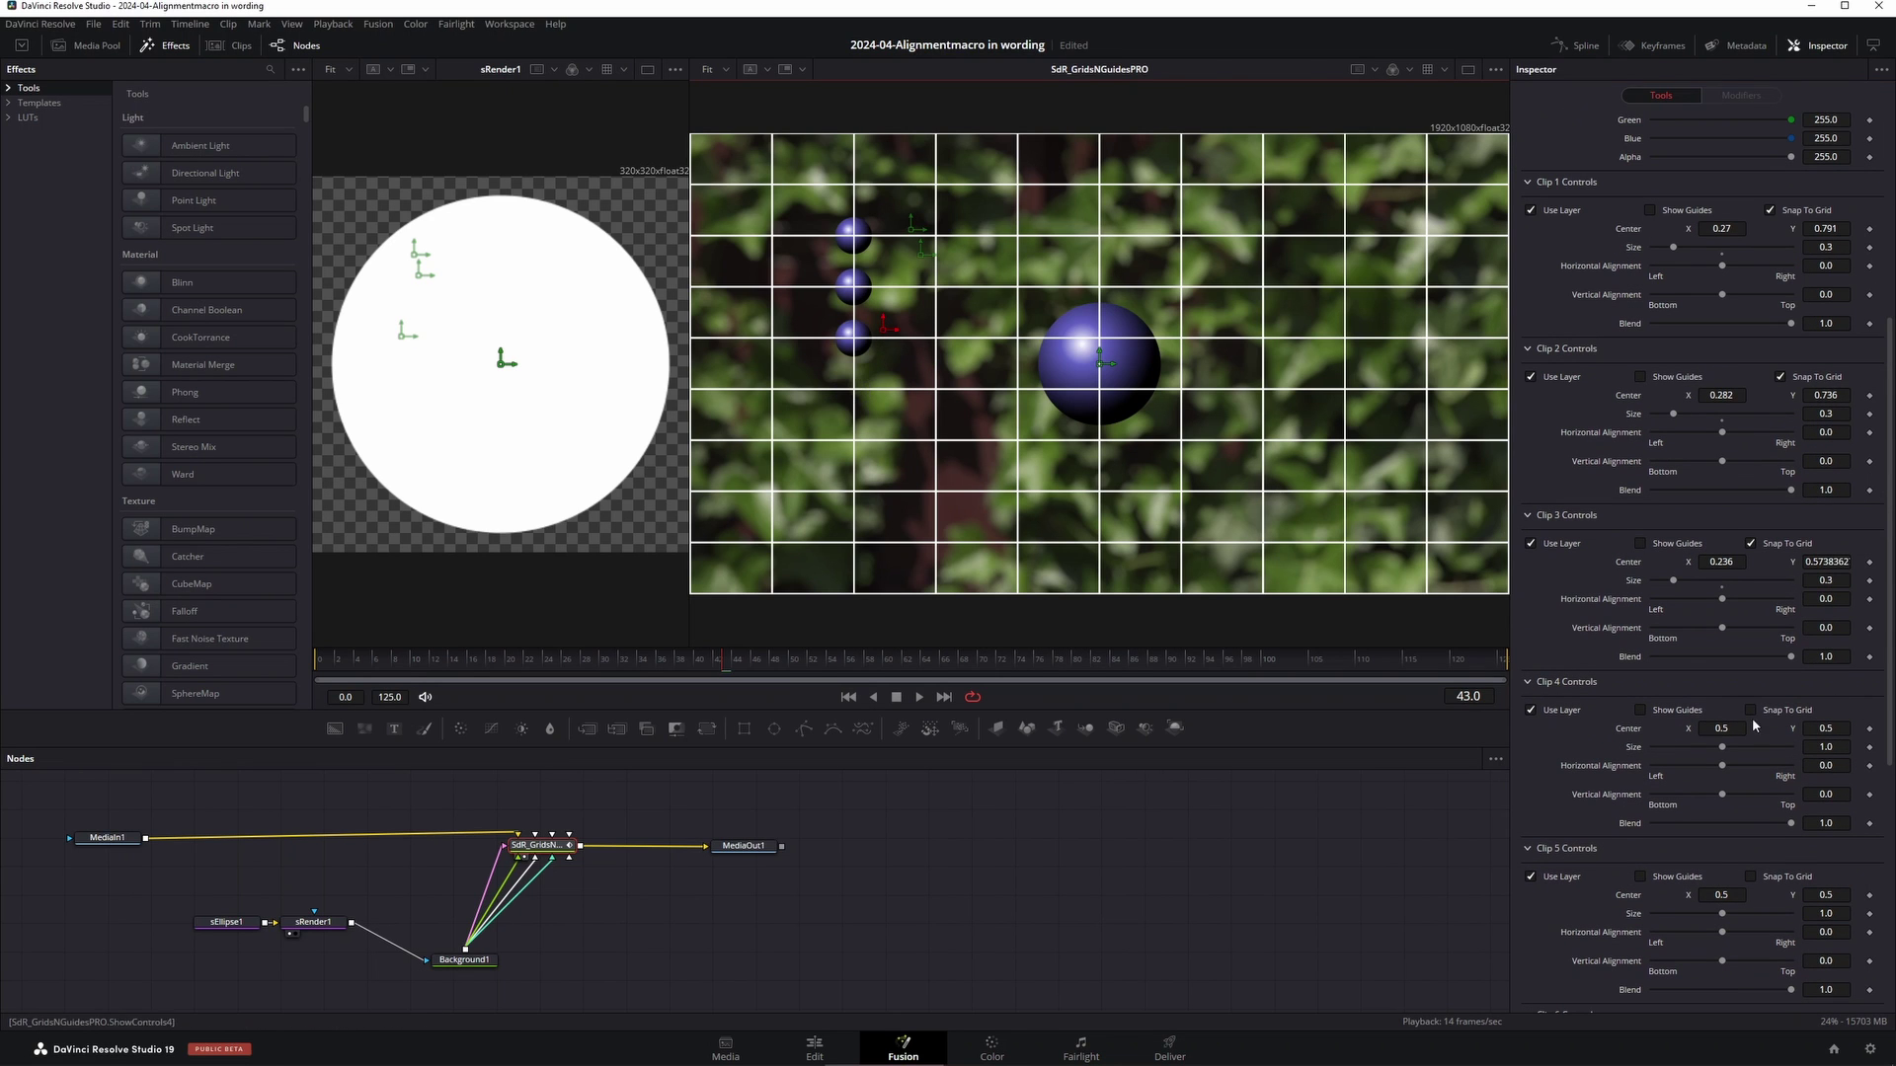
Step: Set the Clip 4 sphere's size to 0.3, snap it to the grid point below the other spheres, and hide the grid
double_click(1827, 747)
type("0.3")
key("Return")
left_click(1750, 710)
scroll(1767, 552, "up", 4)
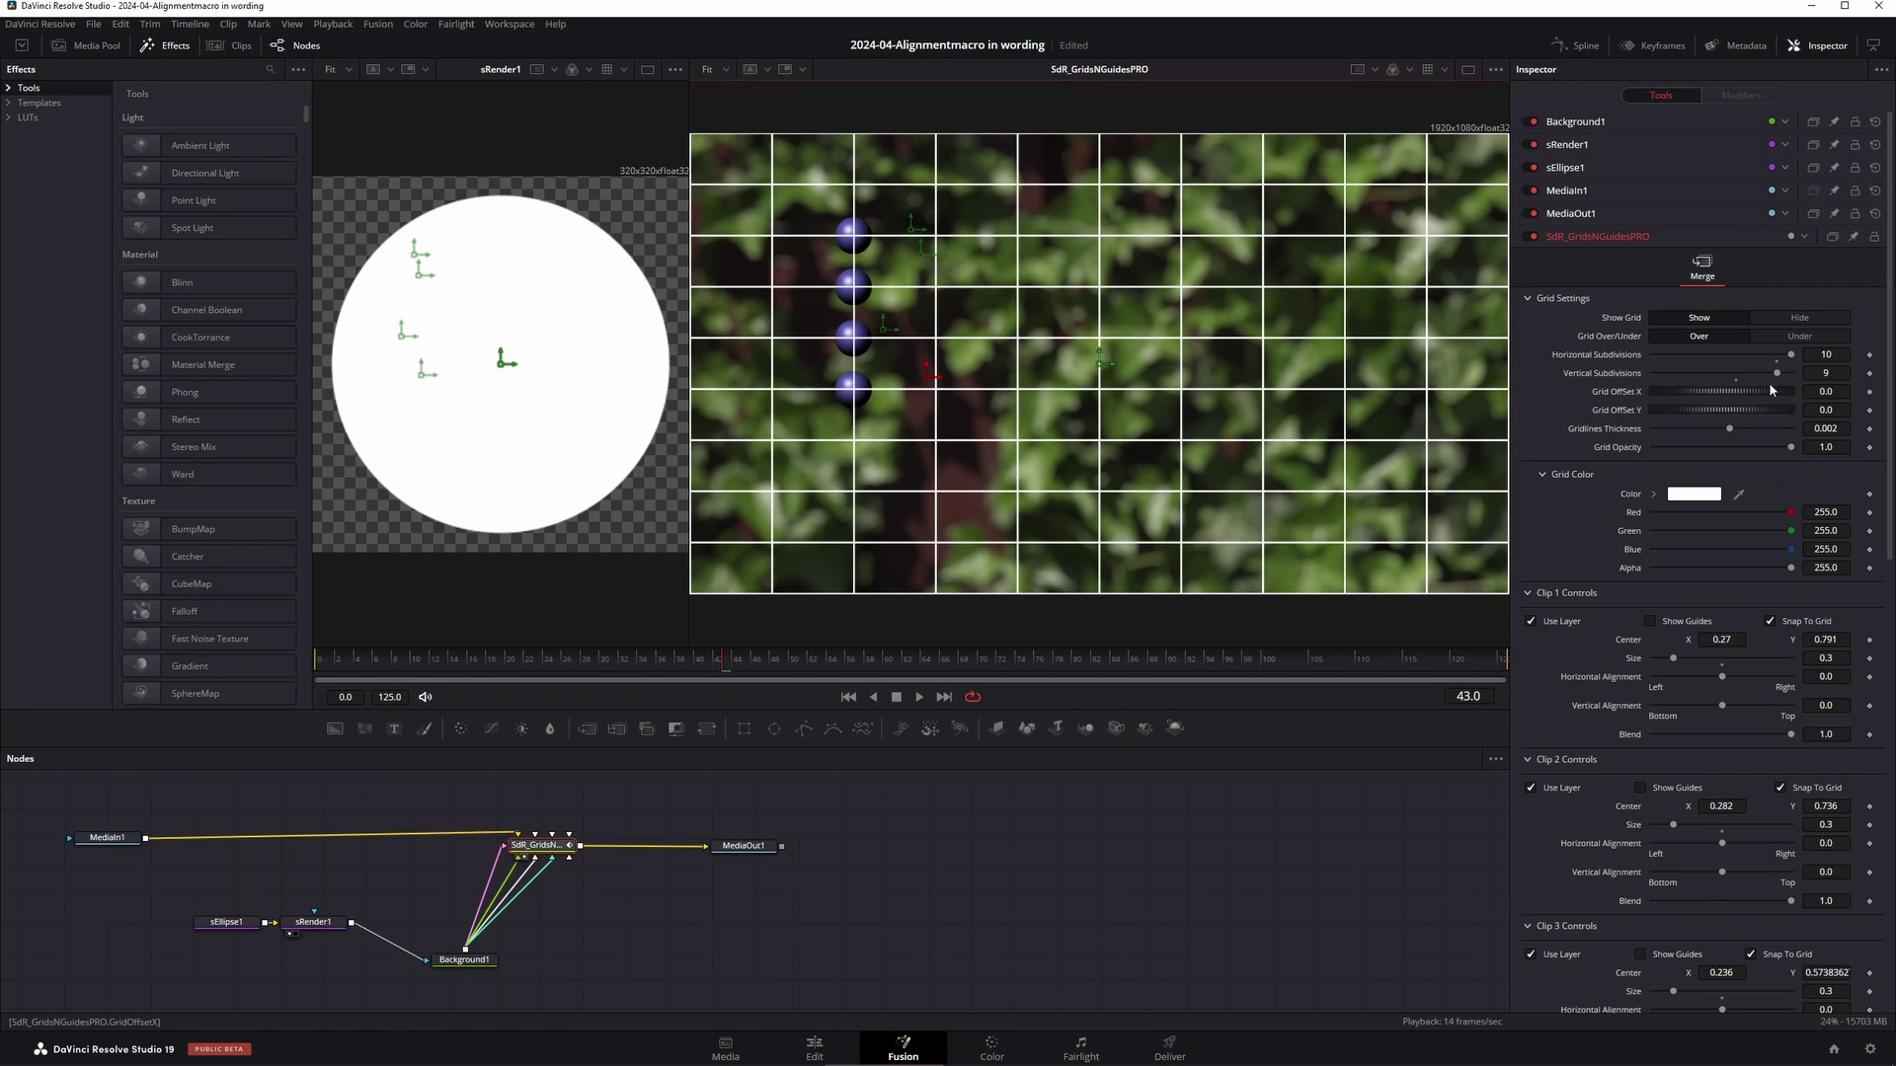
left_click(1798, 317)
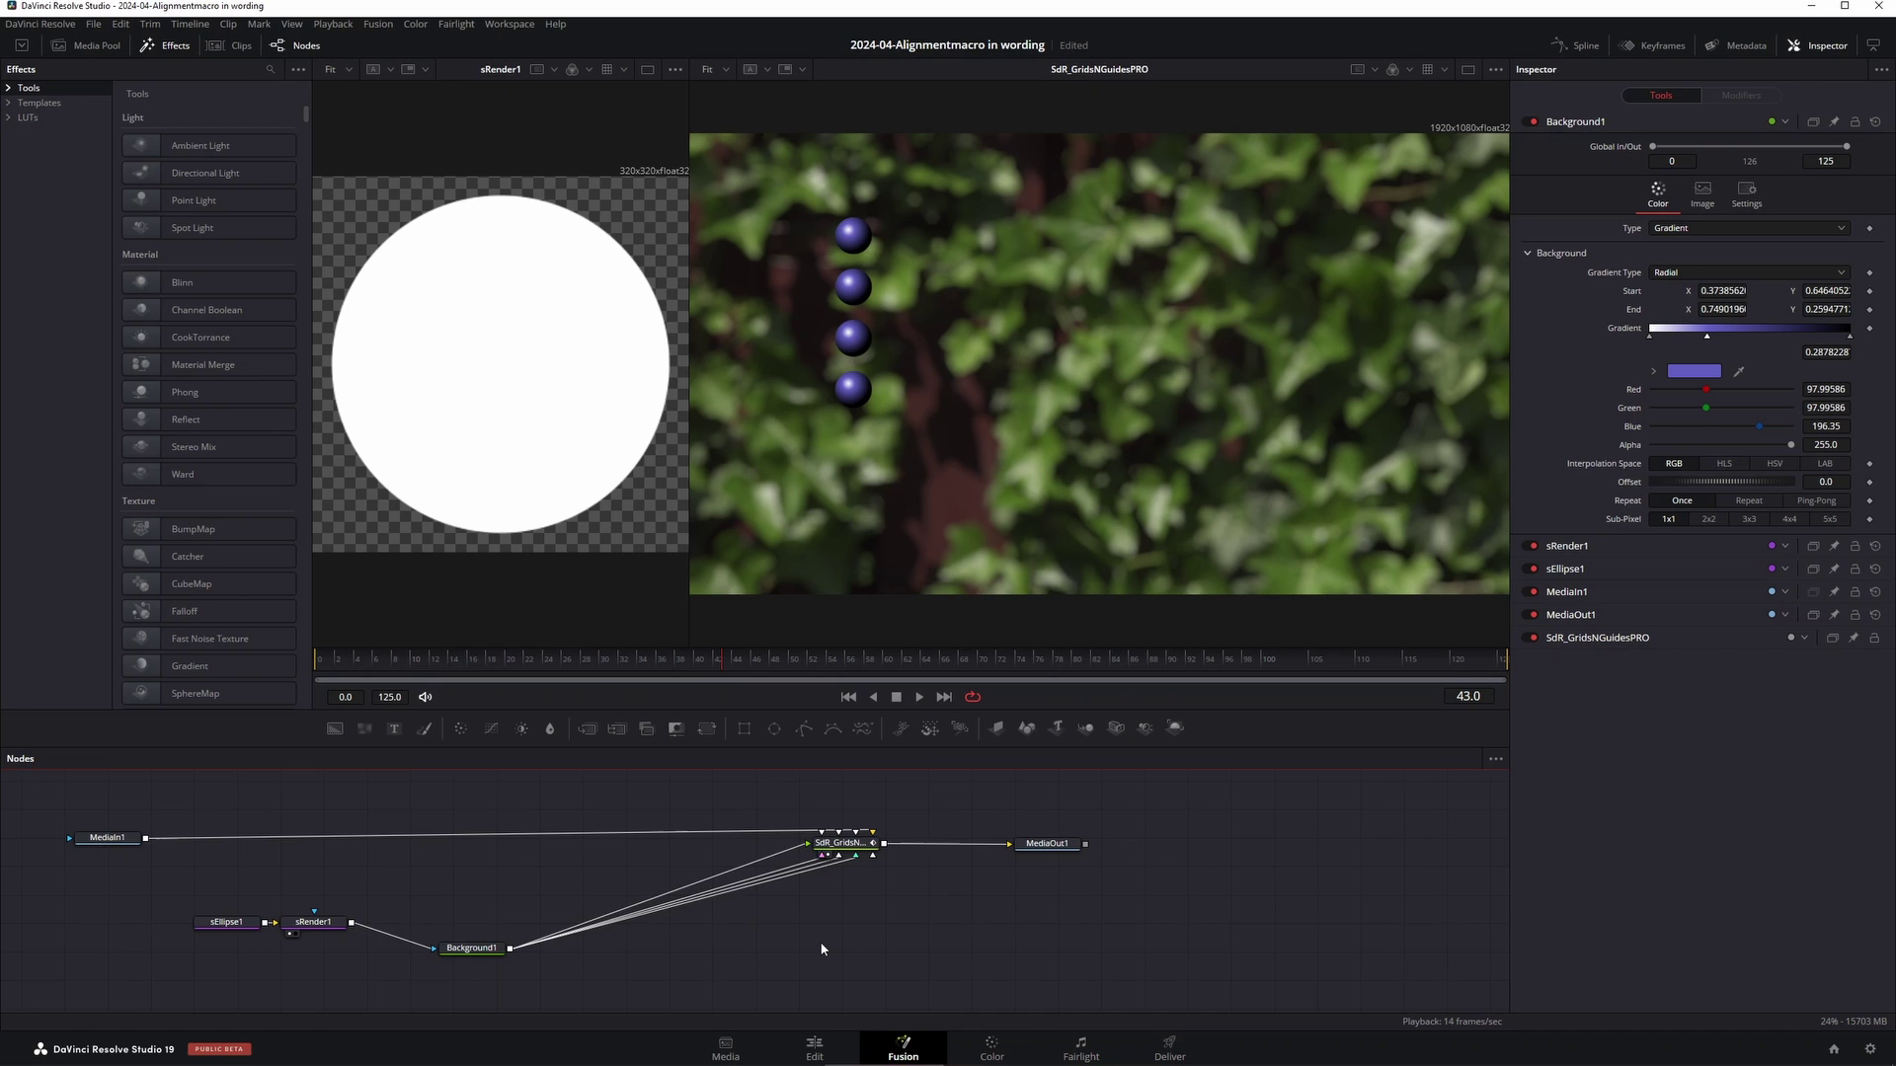
Step: Insert a Merge node between Background1 and SdR_GridsNGuidesPRO, placed in line to the right of Background1
right_click(643, 863)
left_click(689, 729)
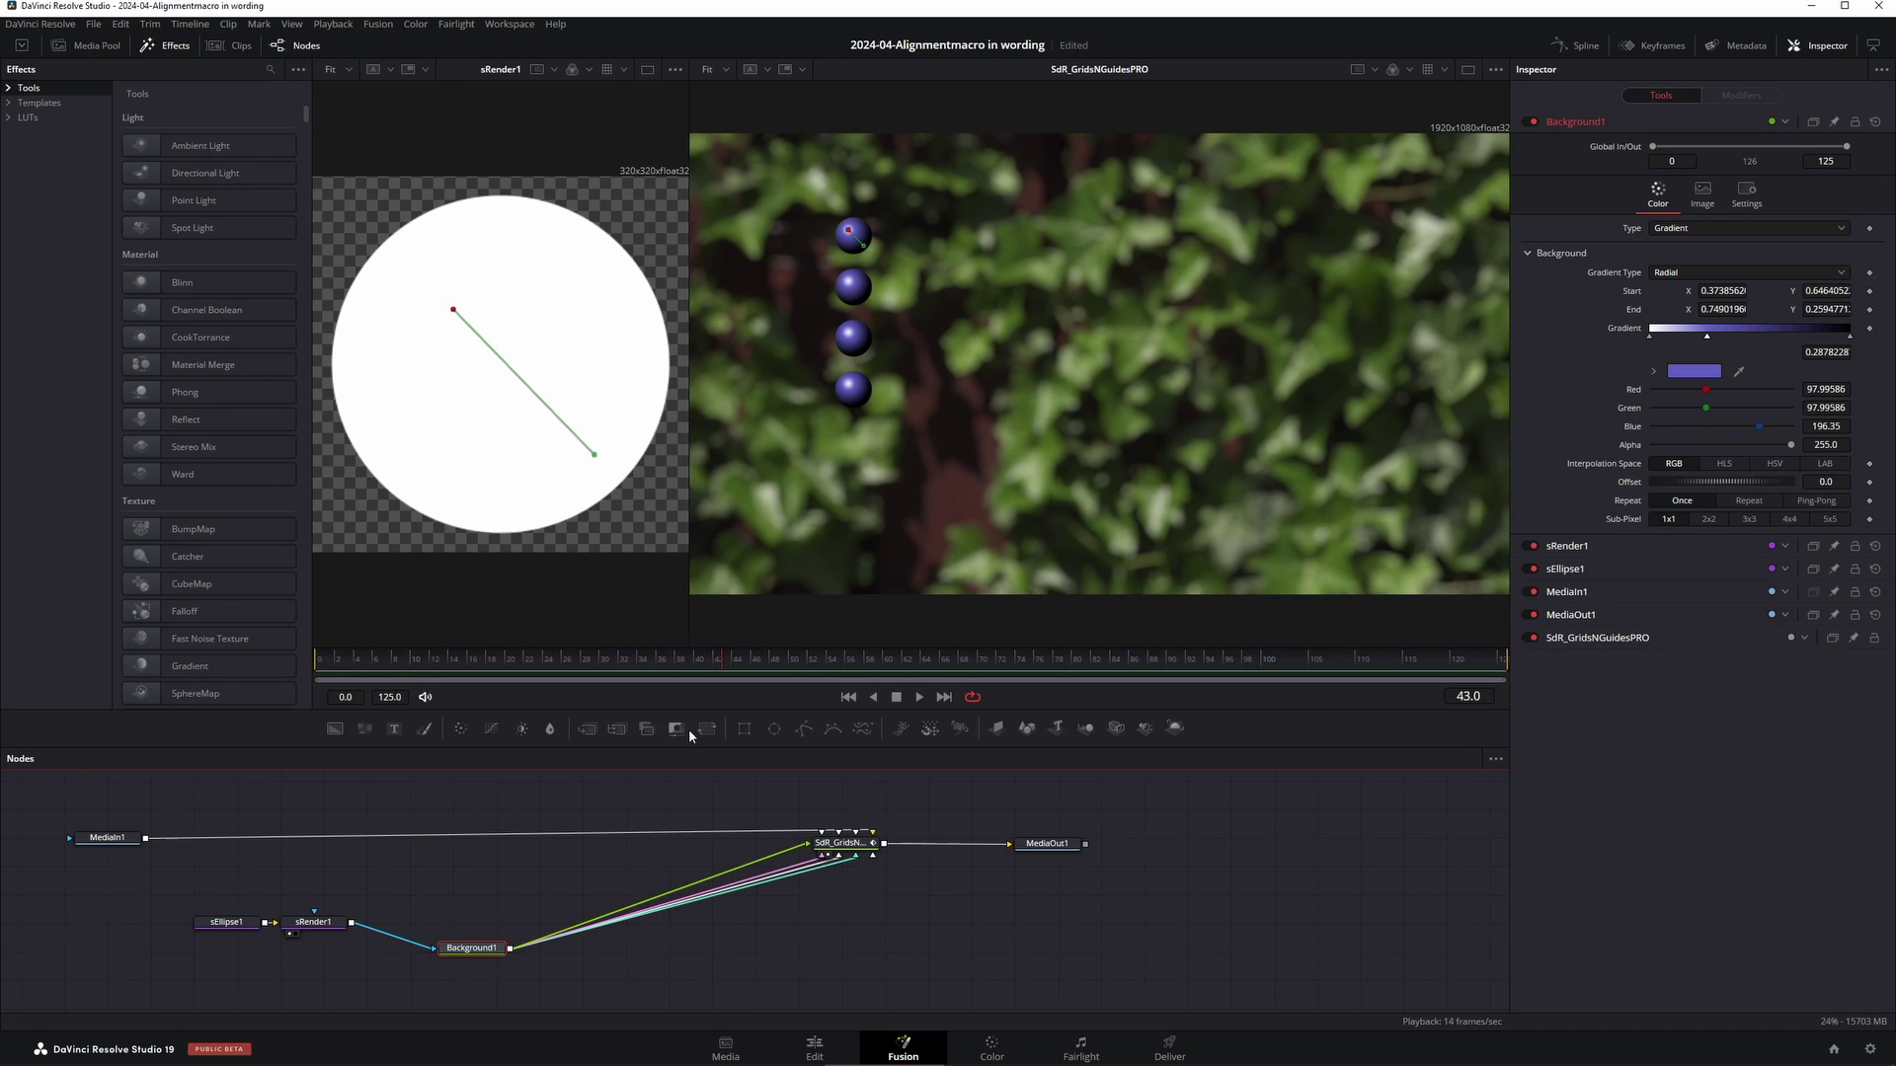
left_click_drag(637, 822, 642, 946)
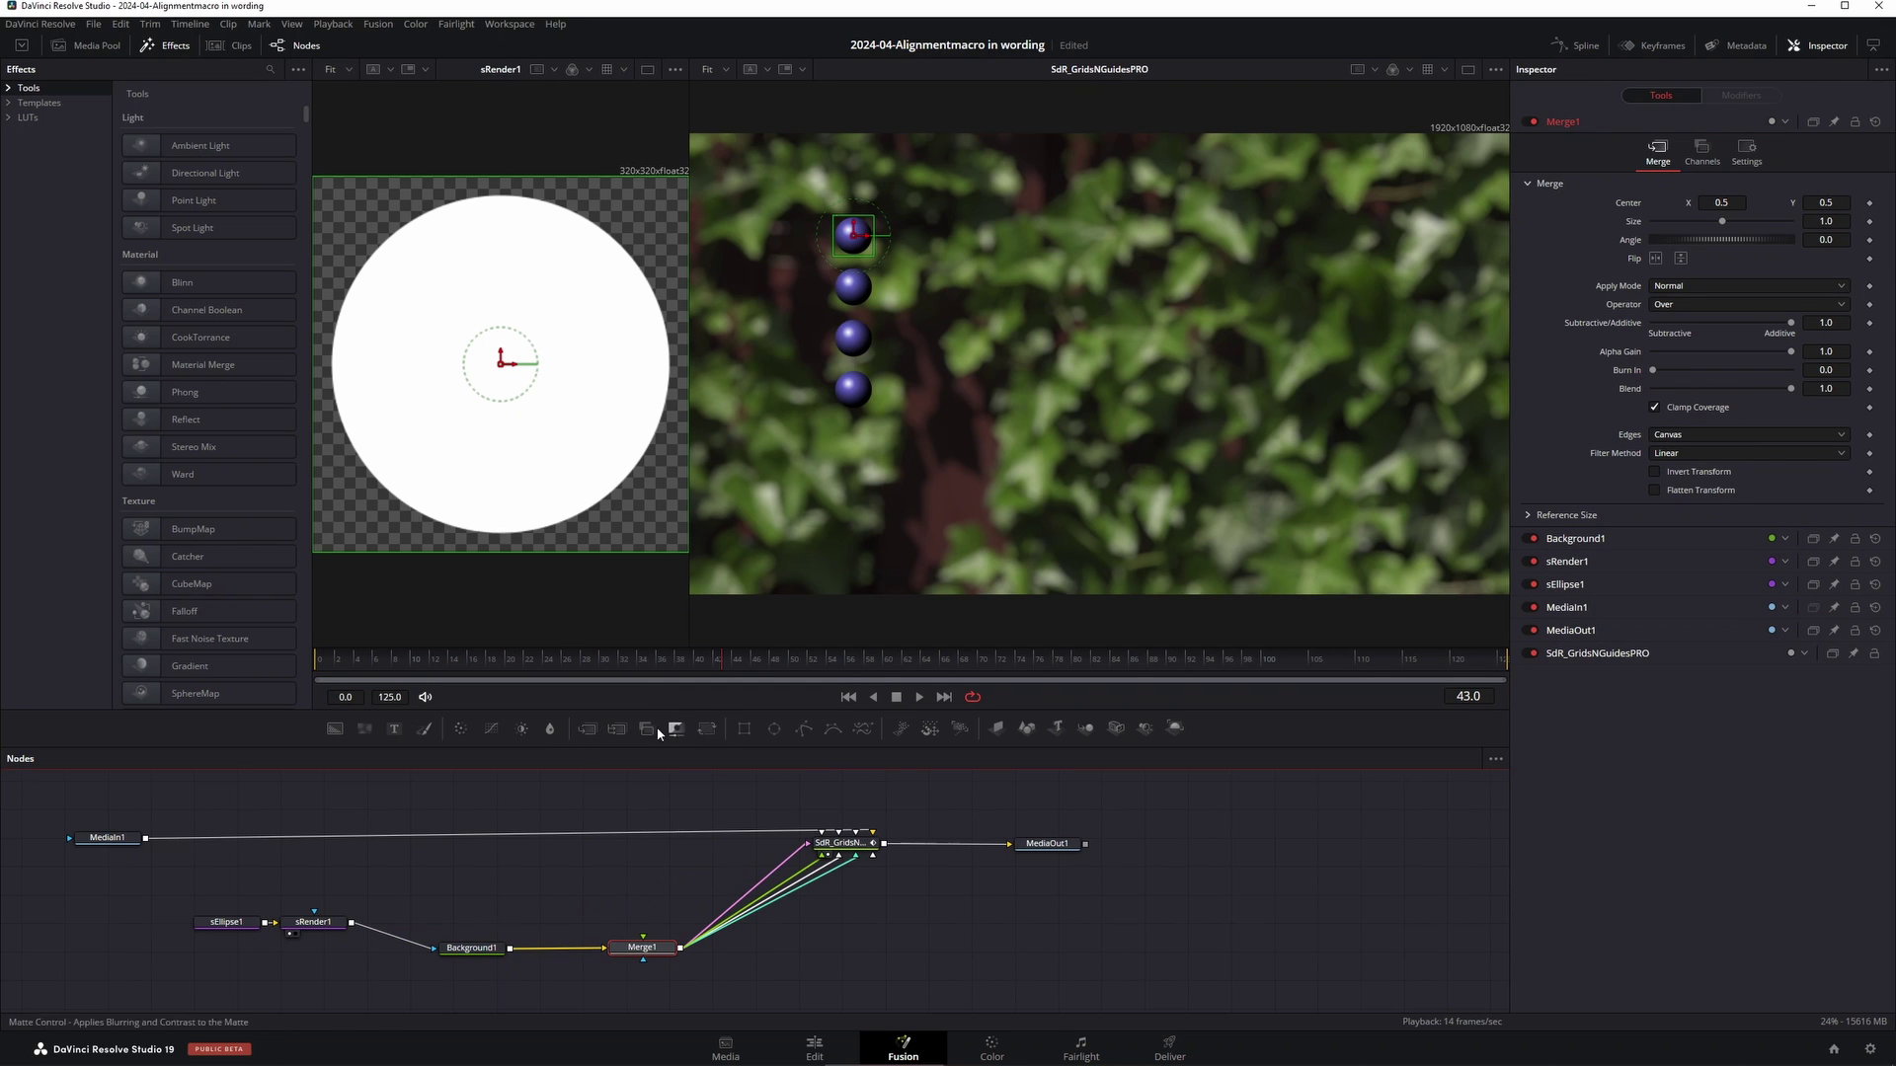
Step: Add RedLine.jpg from the media pool, merge it with the sphere through Merge1, and position it beside the sphere
left_click(97, 45)
left_click_drag(232, 519, 640, 936)
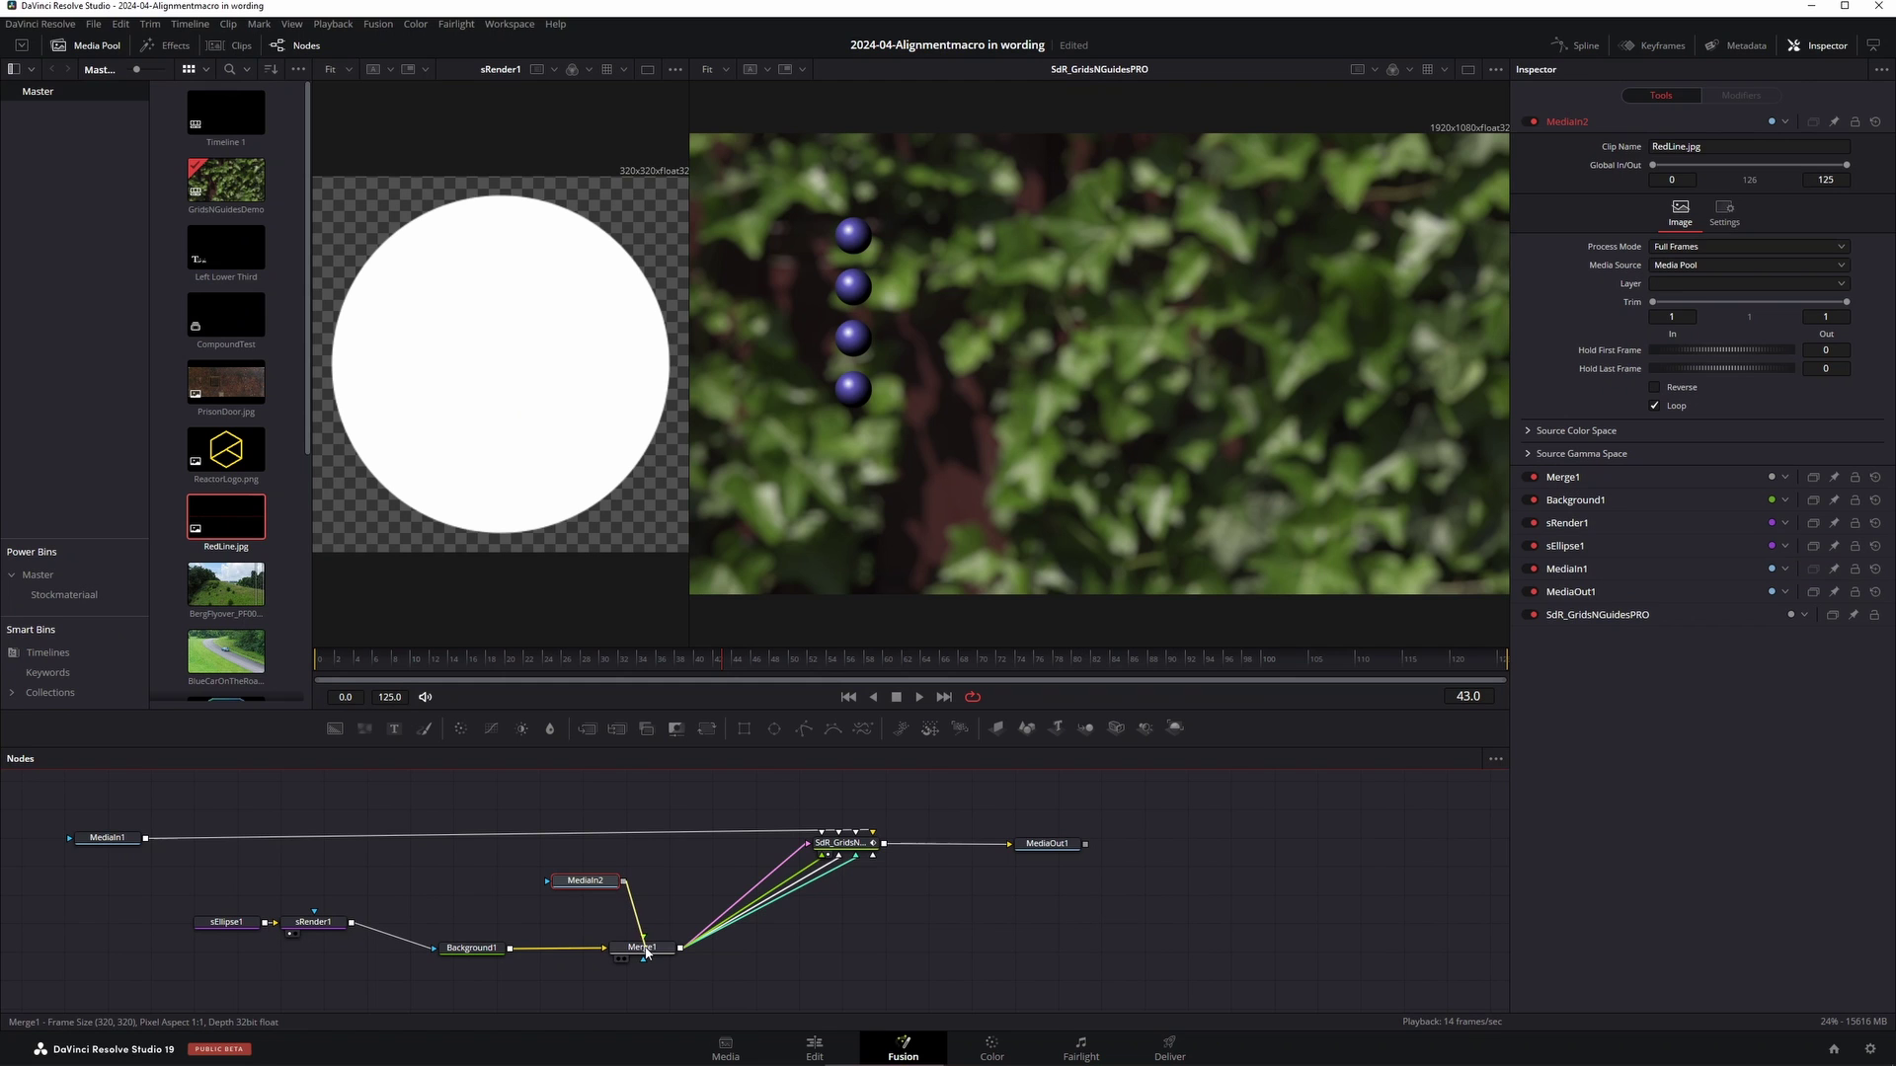
left_click(641, 946)
left_click_drag(932, 244, 912, 242)
Step: Set the Horizontal Alignment of Clip 1 through Clip 4 fully left in SdR_GridsNGuidesPRO
left_click(839, 844)
left_click_drag(1721, 402, 1651, 402)
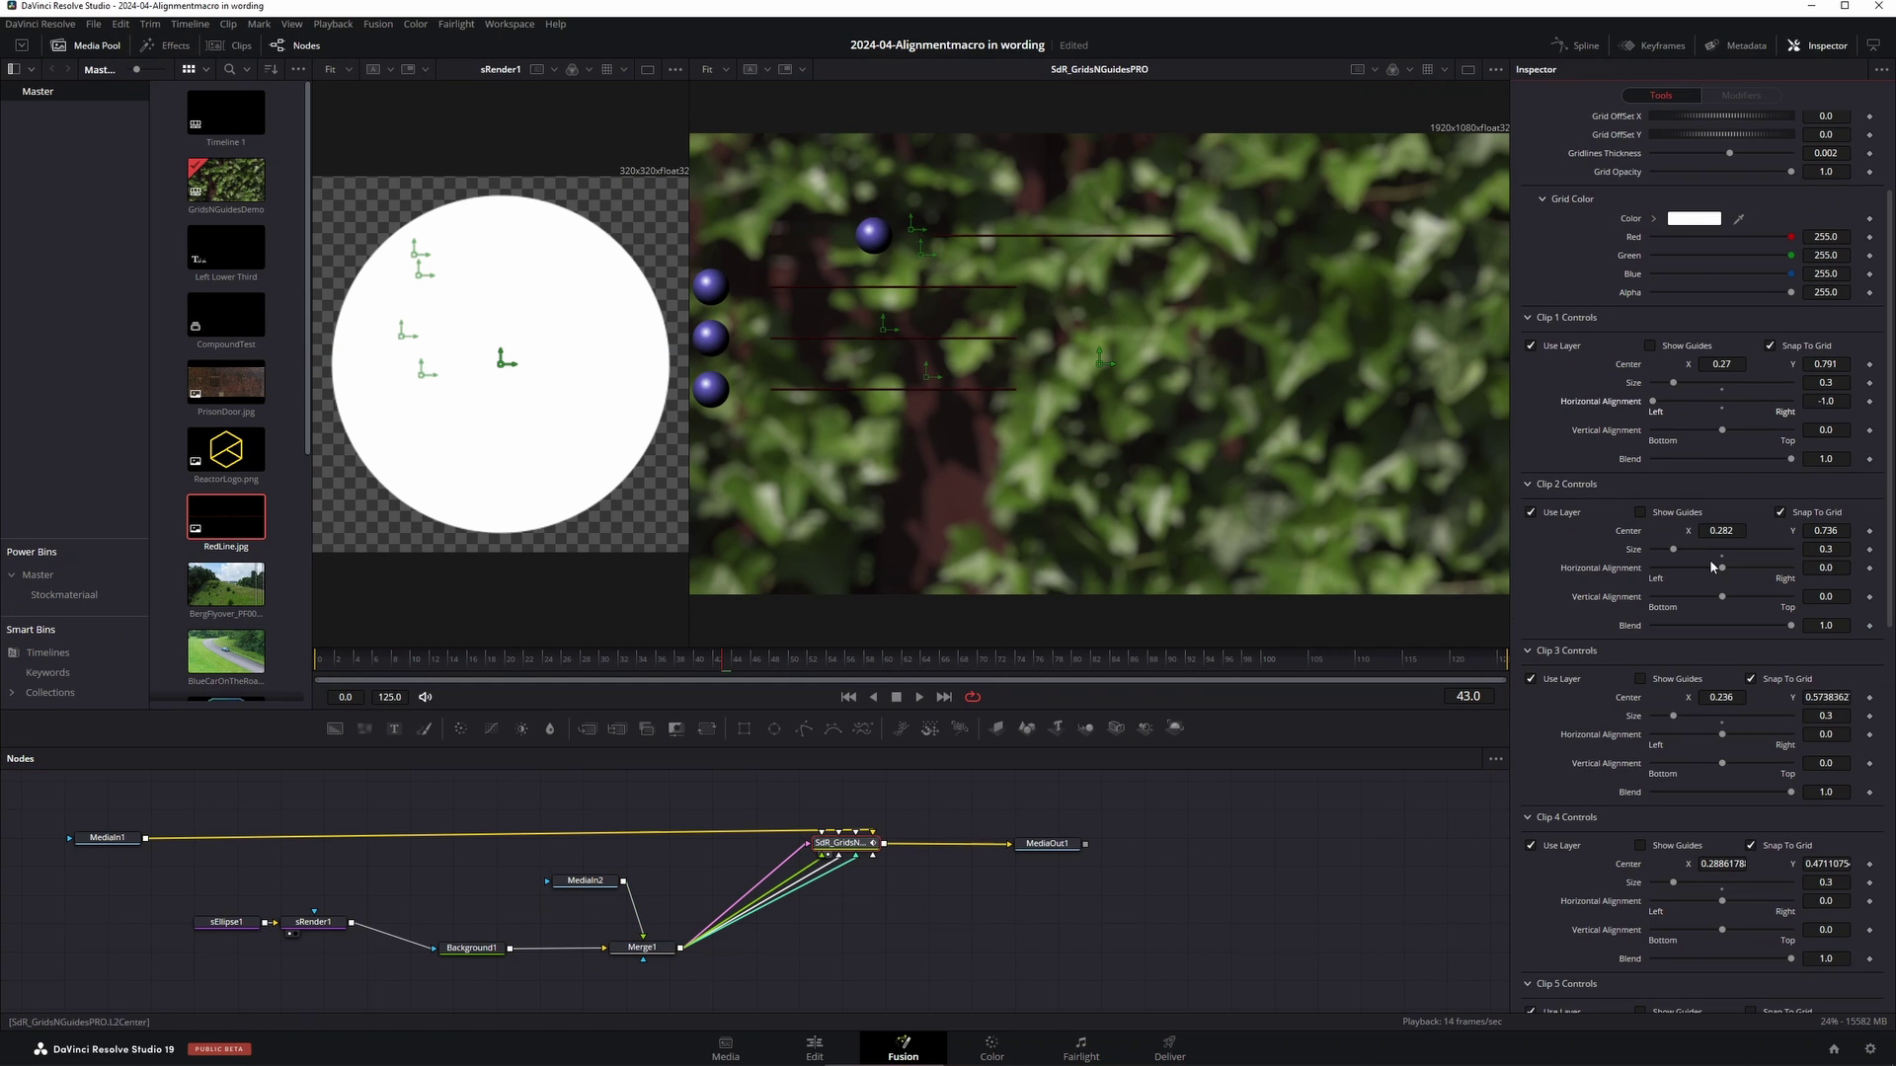
left_click_drag(1711, 567, 1652, 567)
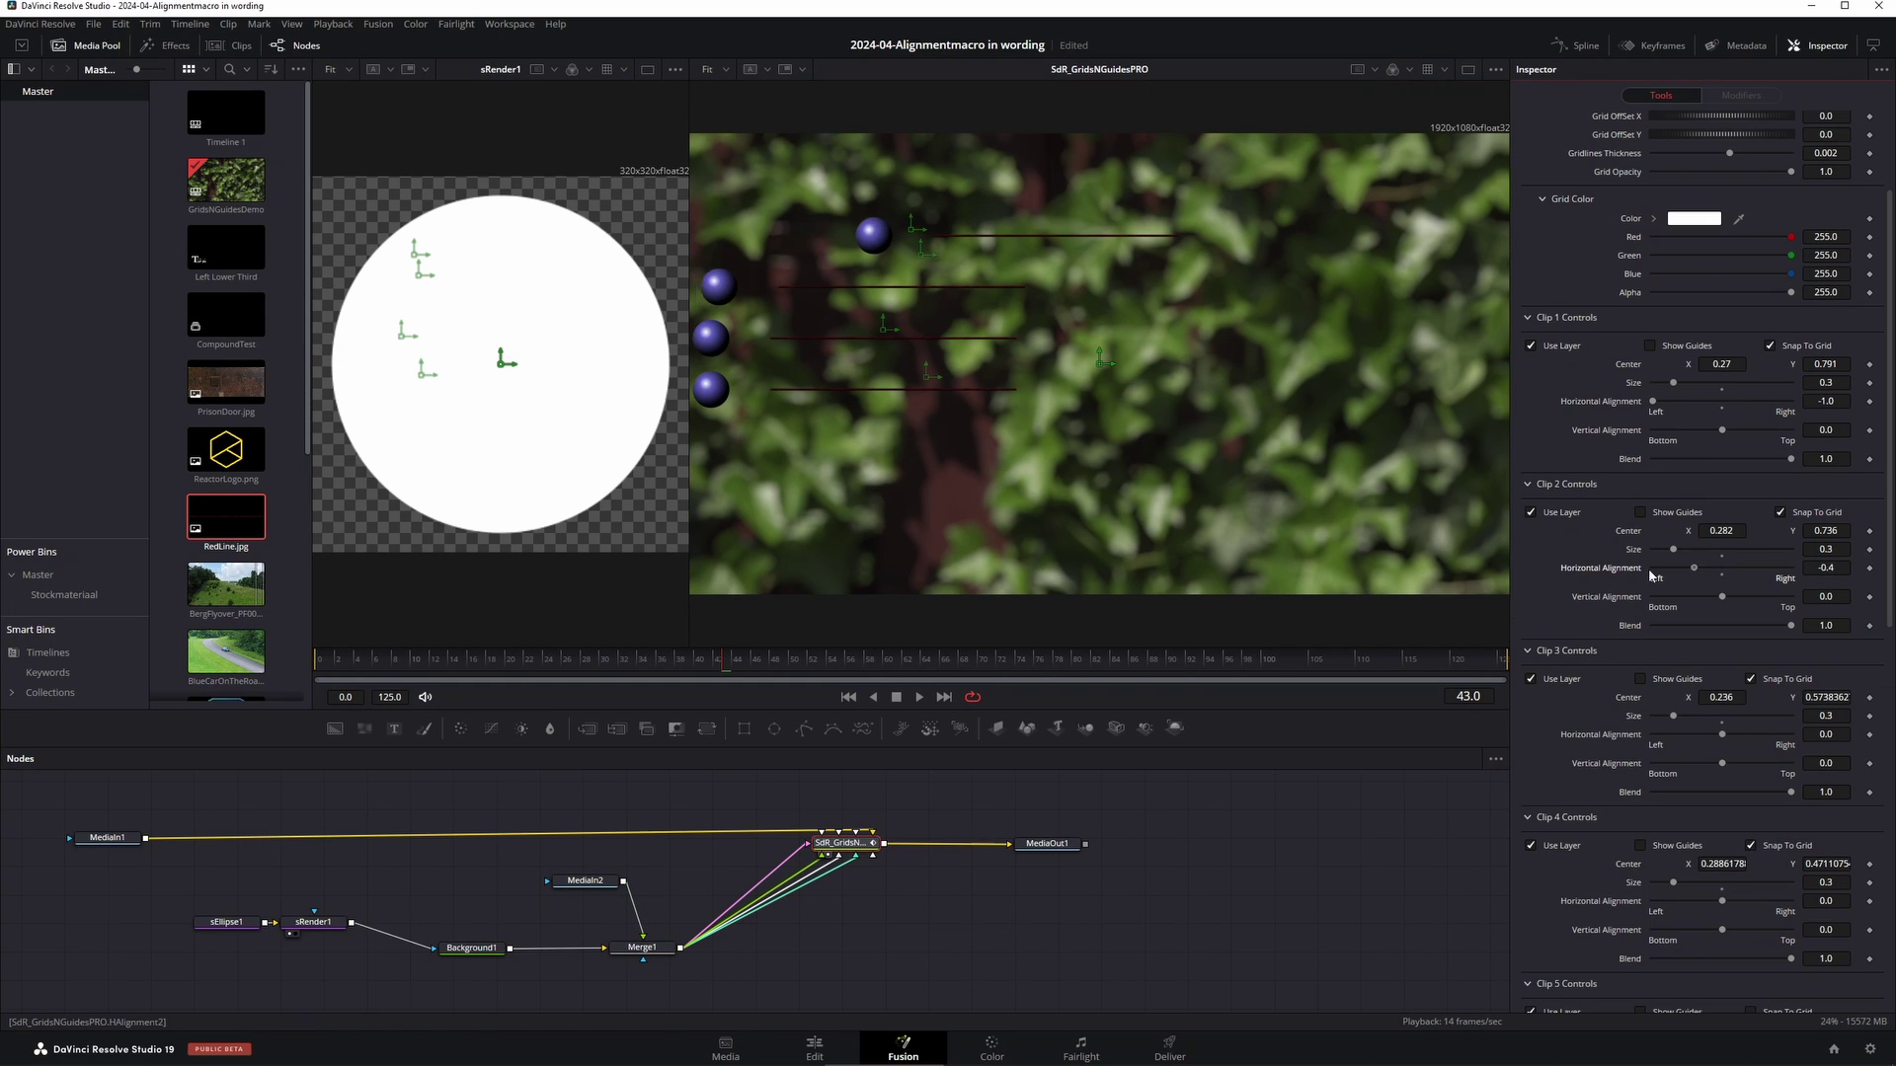
left_click_drag(1722, 735, 1652, 734)
left_click_drag(1722, 901, 1655, 901)
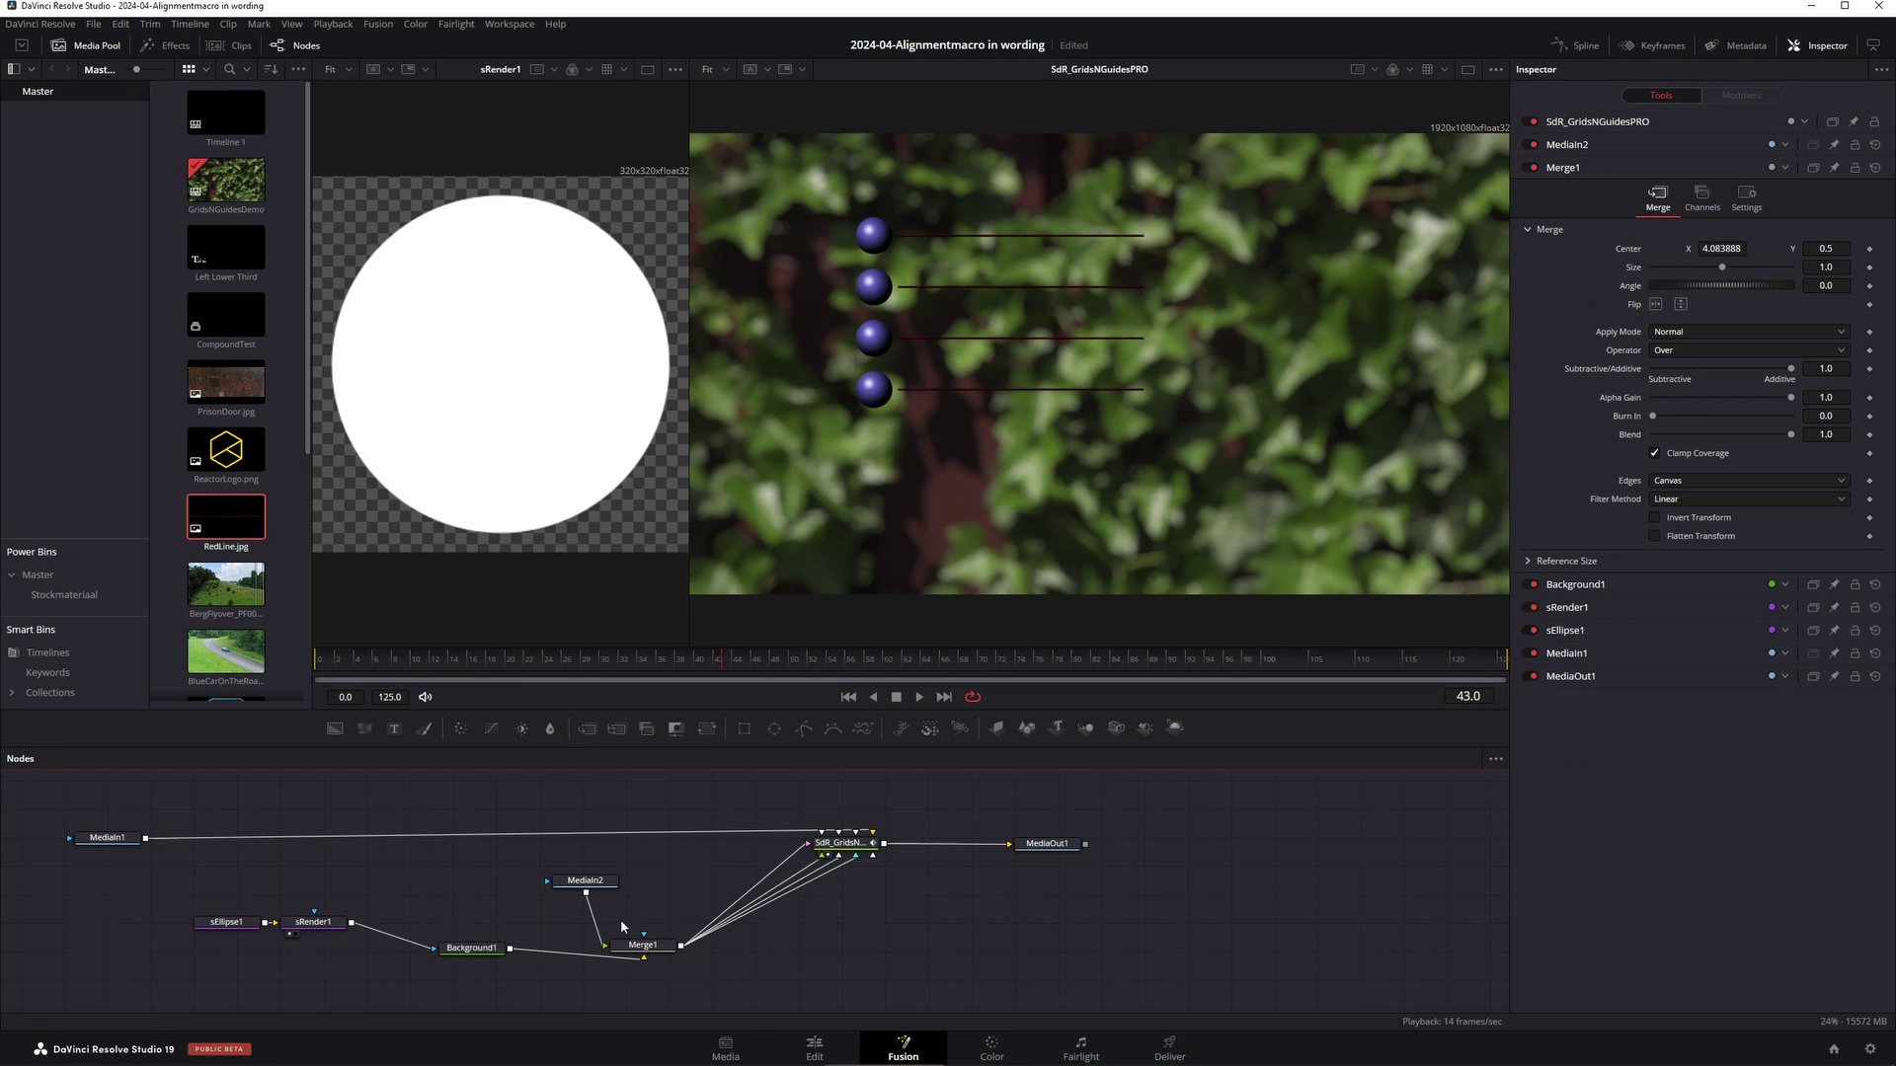
Step: Move the MediaIn2 node farther from Merge1 to tidy the node layout, and select SdR_GridsNGuidesPRO
left_click_drag(583, 885, 538, 877)
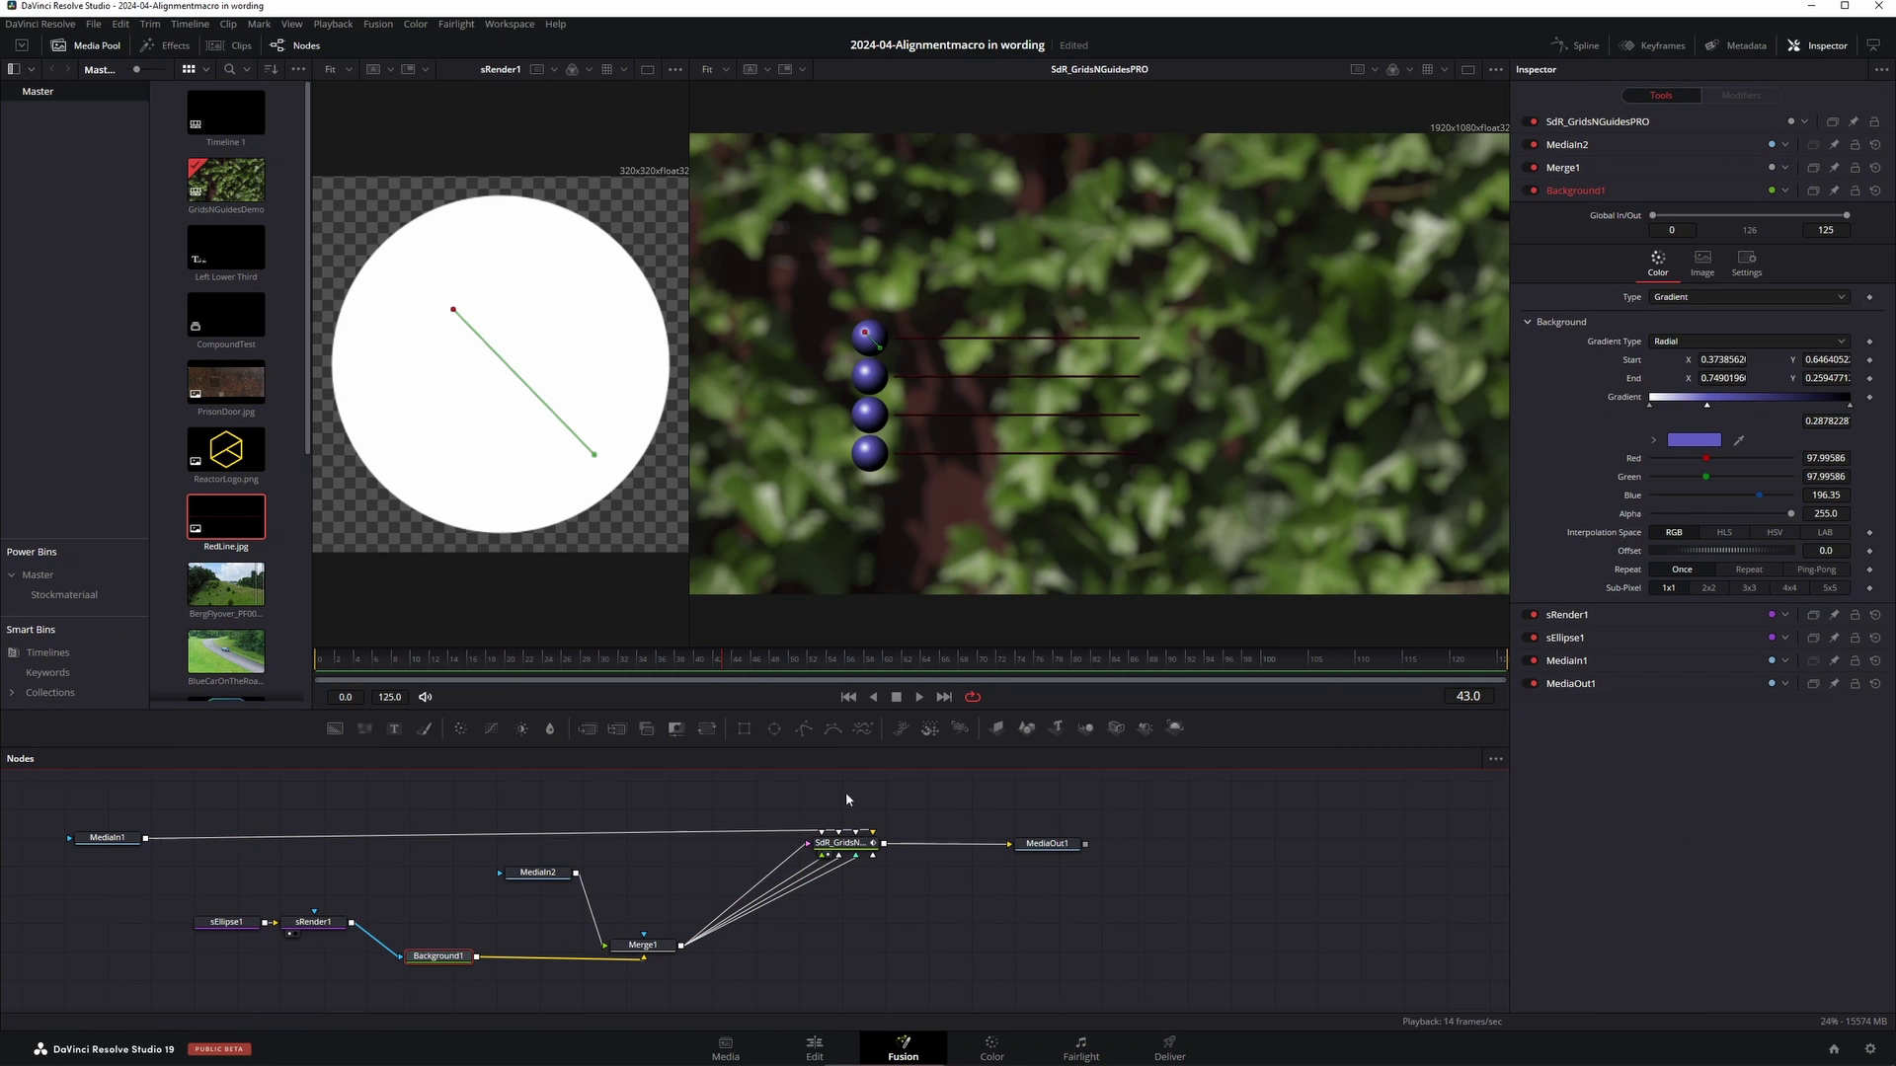
left_click(842, 842)
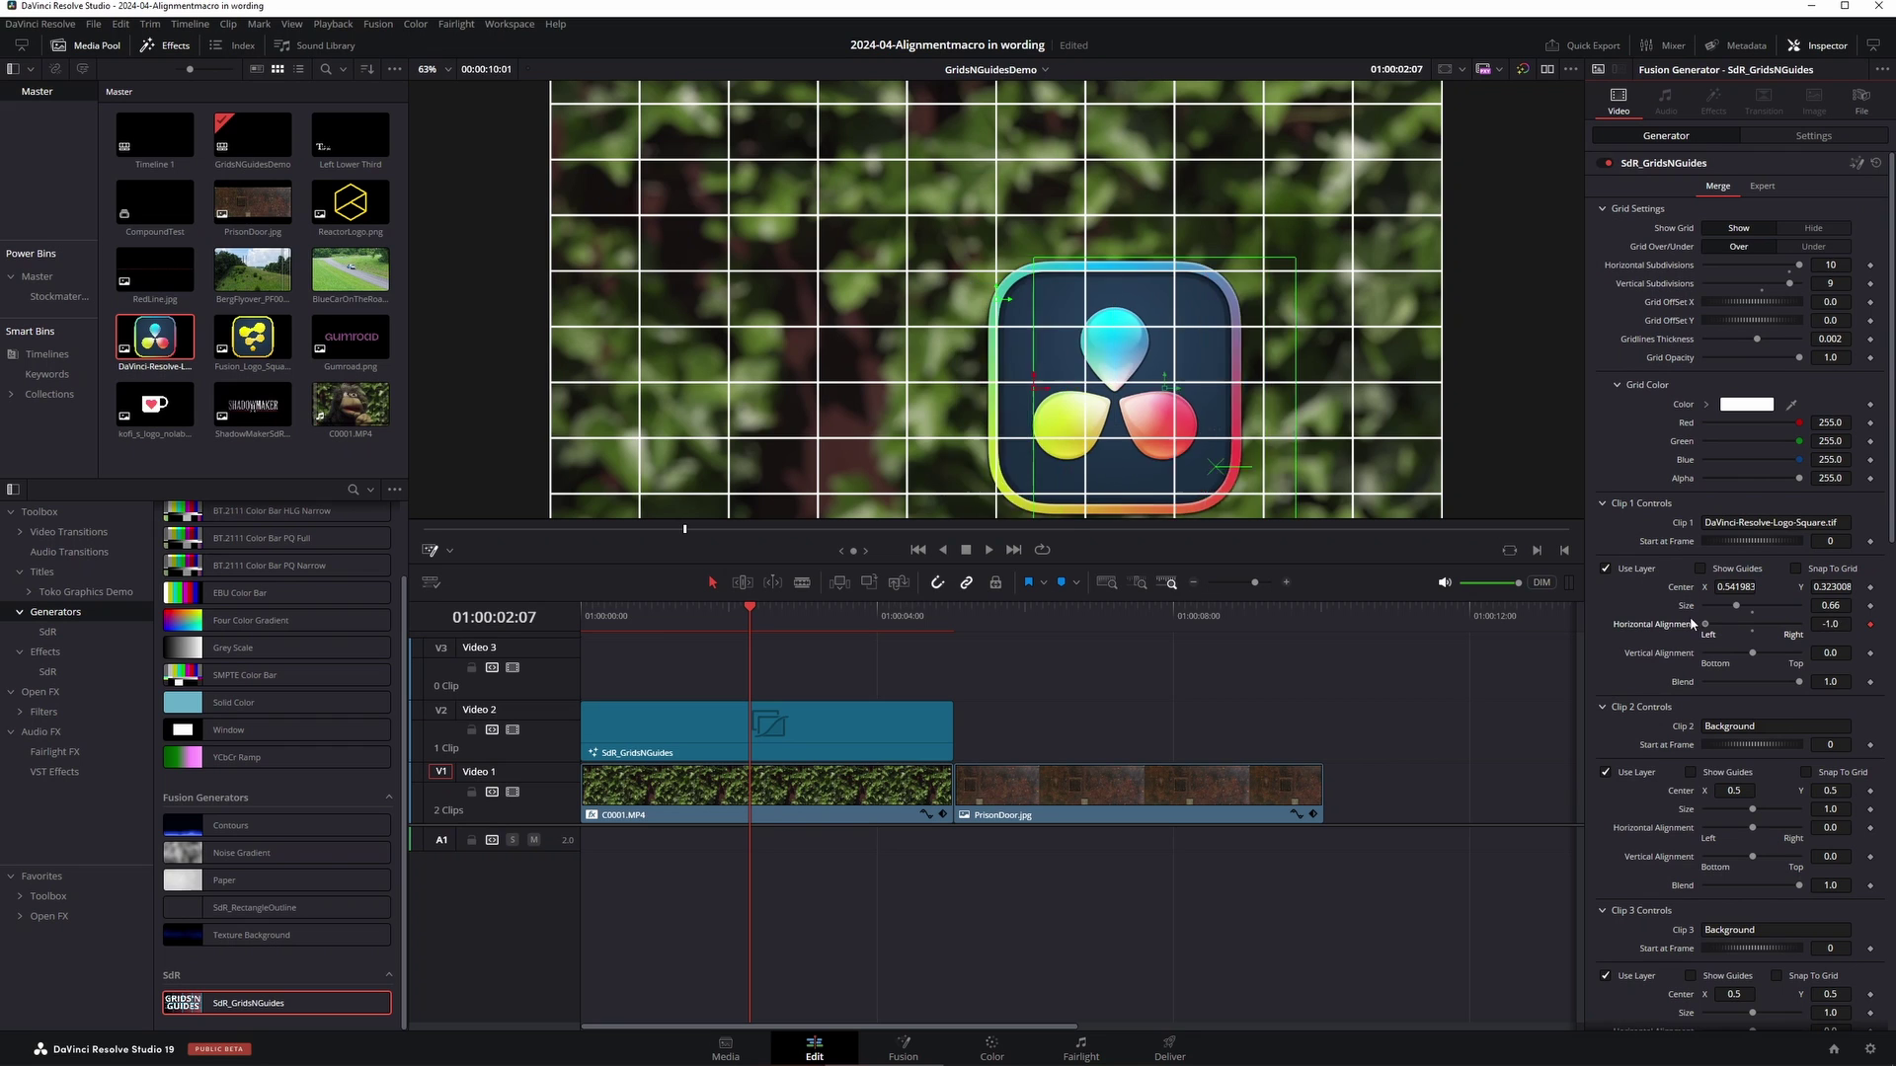
Step: Set the Horizontal Alignment of the DaVinci Resolve logo in Clip 1 of the timeline's SdR_GridsNGuides generator to 0.08
left_click_drag(1690, 618, 1759, 626)
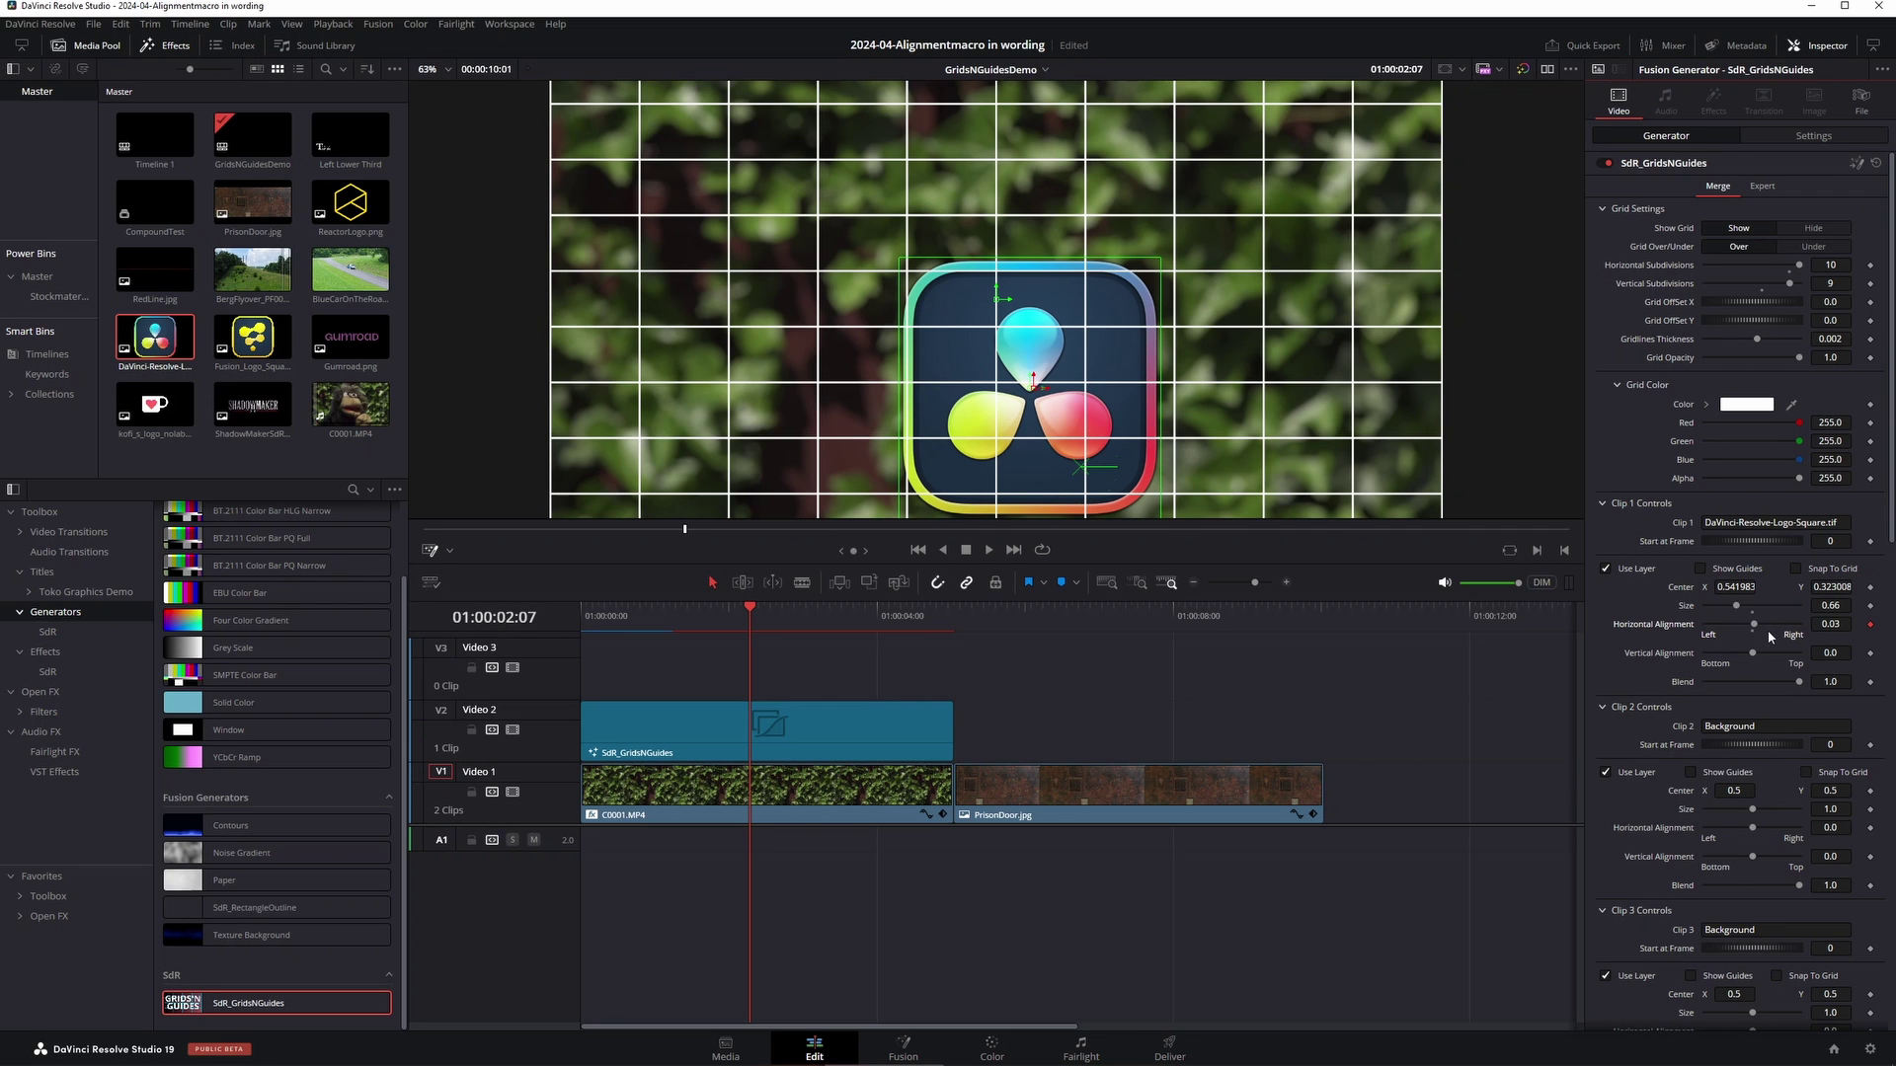
mouse_move(1754, 625)
left_mouse_down()
mouse_move(1649, 638)
mouse_move(1758, 642)
left_mouse_up()
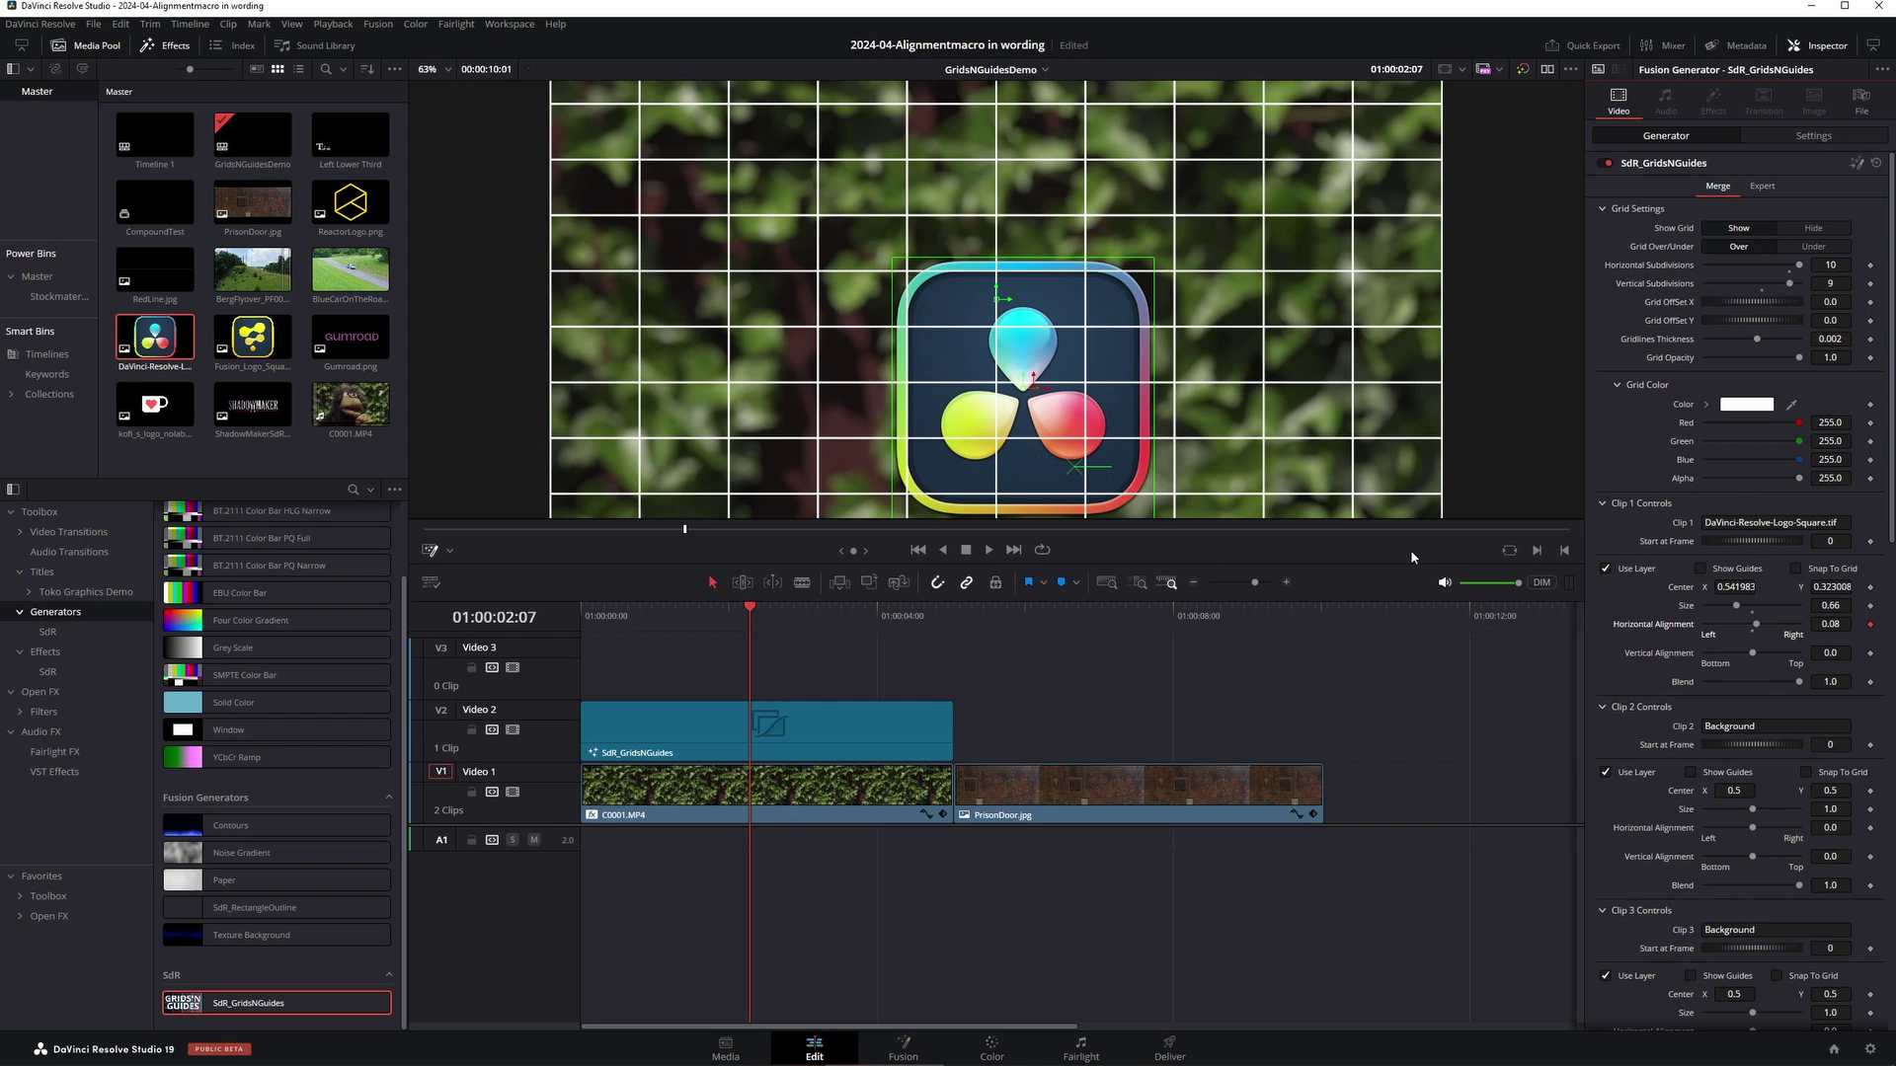